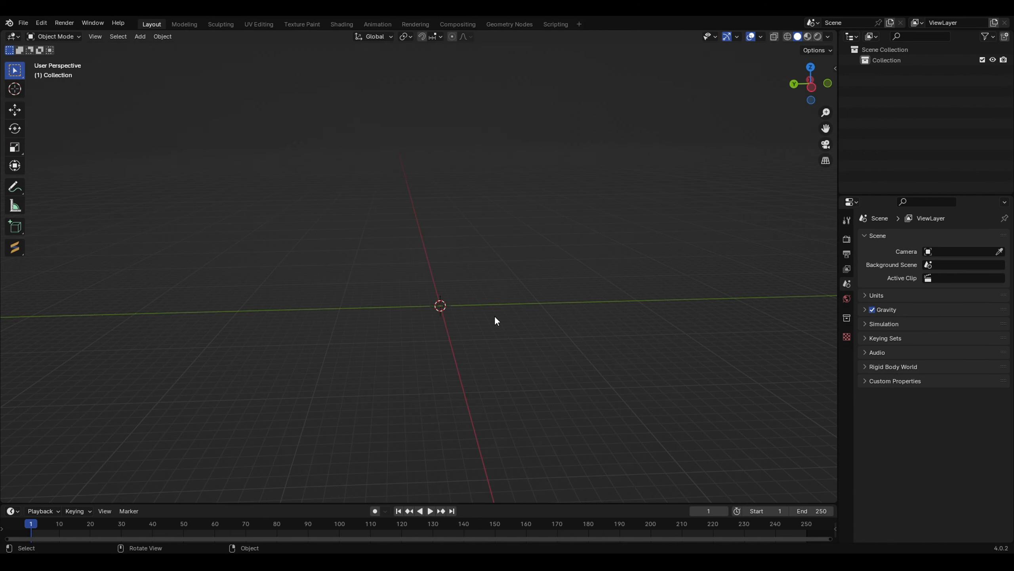
- Add the house picture as a reference image, aligned to the front orthographic view
{"action": "middle_click_drag", "start_coordinate": [496, 317], "coordinate": [480, 354]}
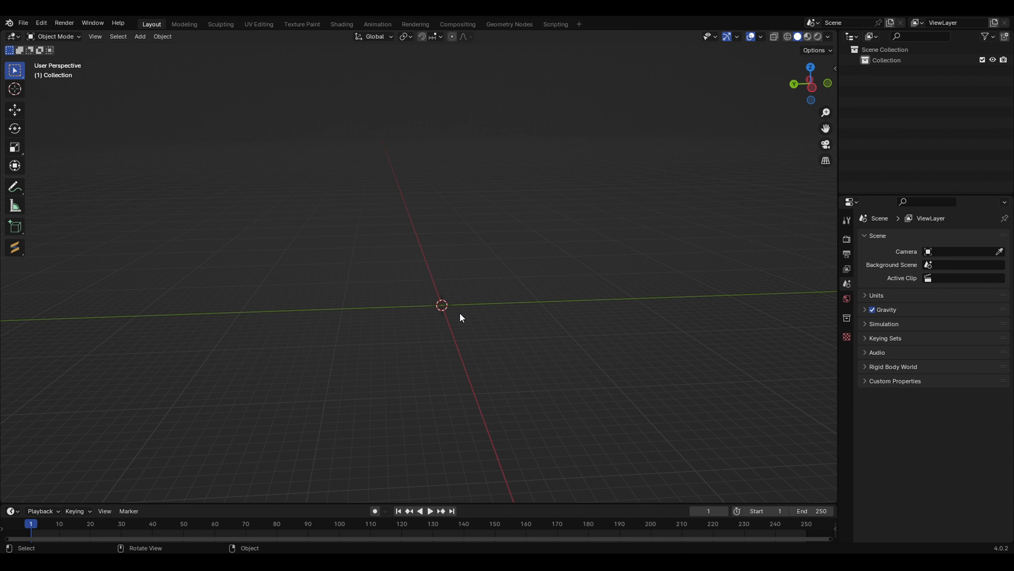
{"action": "key", "text": "KP_1"}
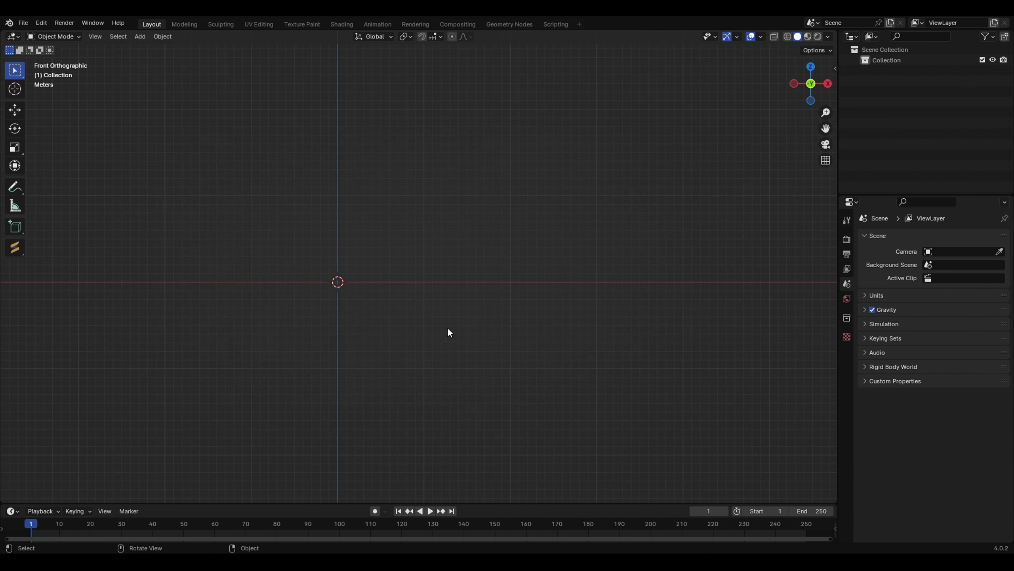
{"action": "middle_click_drag", "start_coordinate": [357, 289], "coordinate": [442, 323], "text": "shift"}
{"action": "key", "text": "KP_1"}
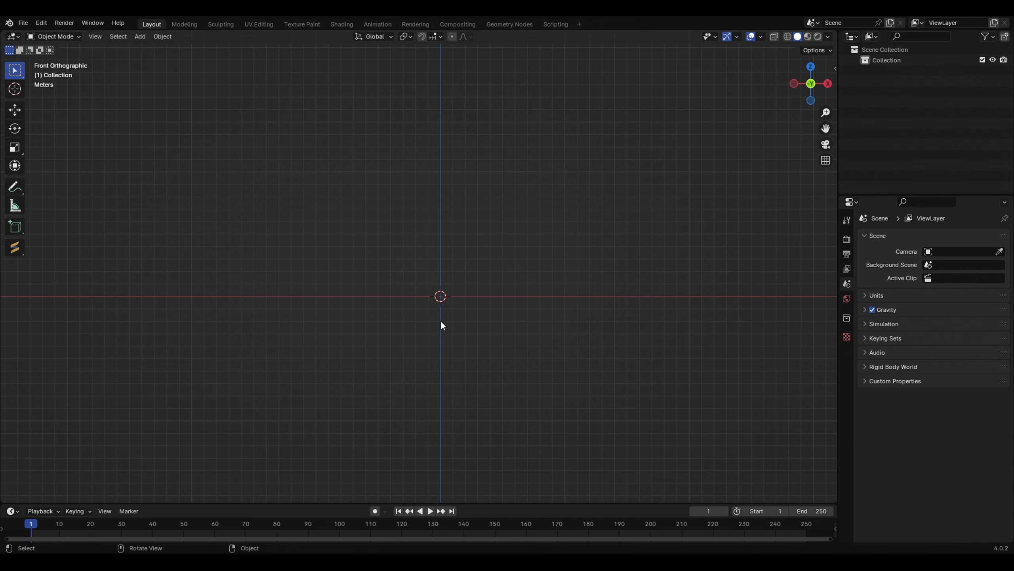
{"action": "middle_click_drag", "start_coordinate": [486, 338], "coordinate": [471, 306], "text": "shift"}
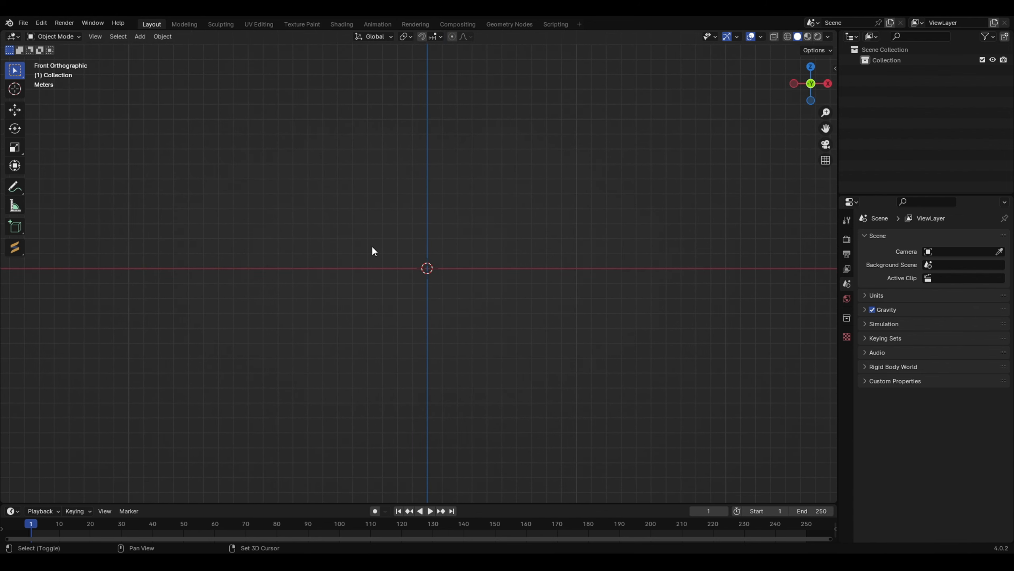
{"action": "key", "text": "shift+a"}
{"action": "mouse_move", "coordinate": [374, 247]}
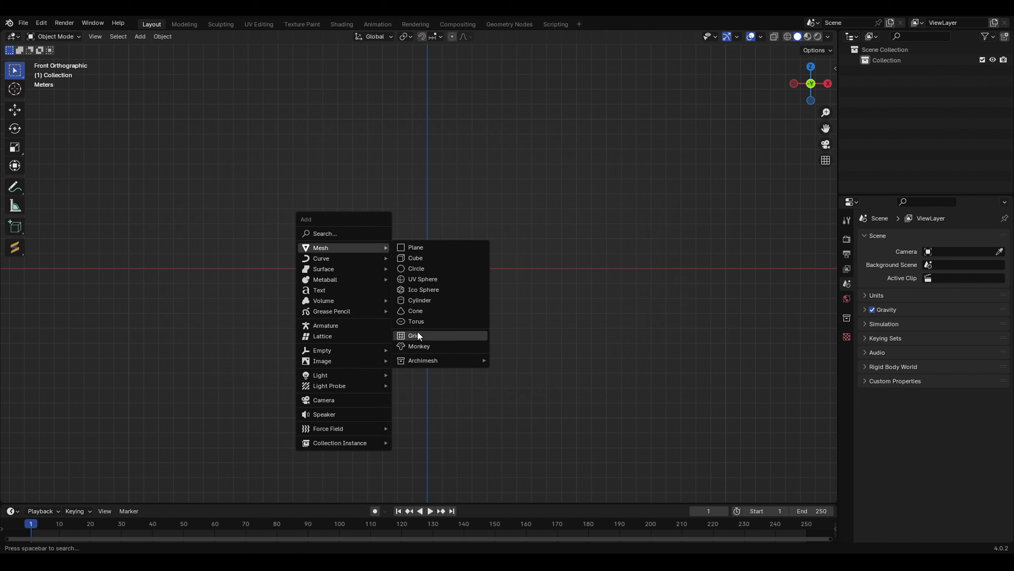
{"action": "mouse_move", "coordinate": [361, 365]}
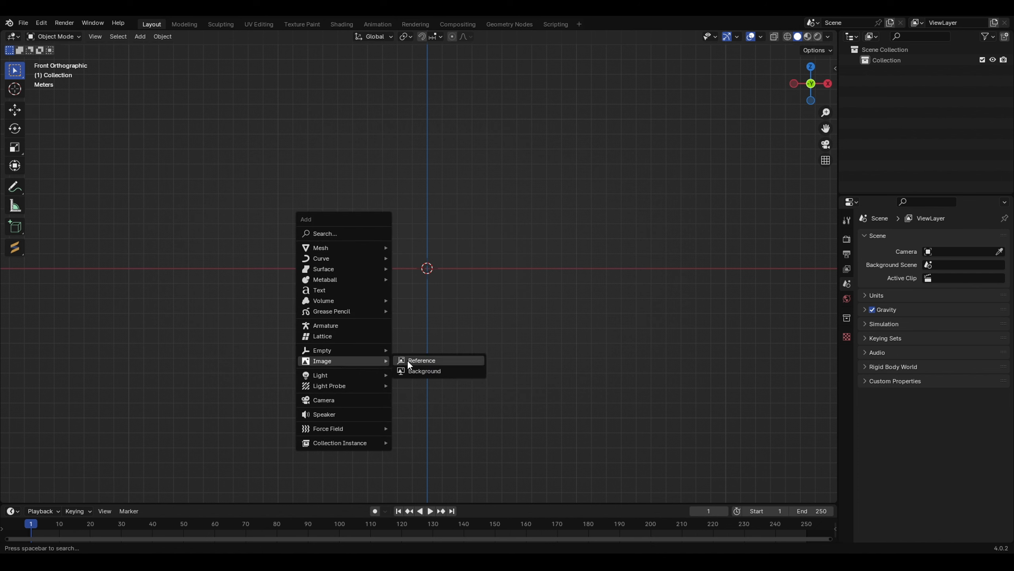
{"action": "left_click", "coordinate": [436, 362]}
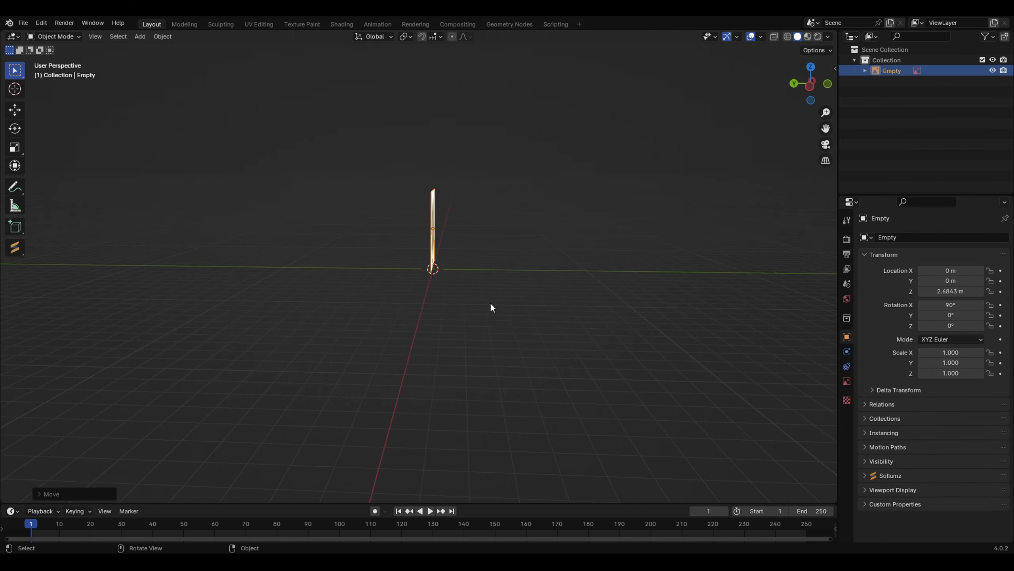
- Move the reference image back along the Y axis to about 14.7 m
{"action": "key", "text": "g"}
{"action": "key", "text": "y"}
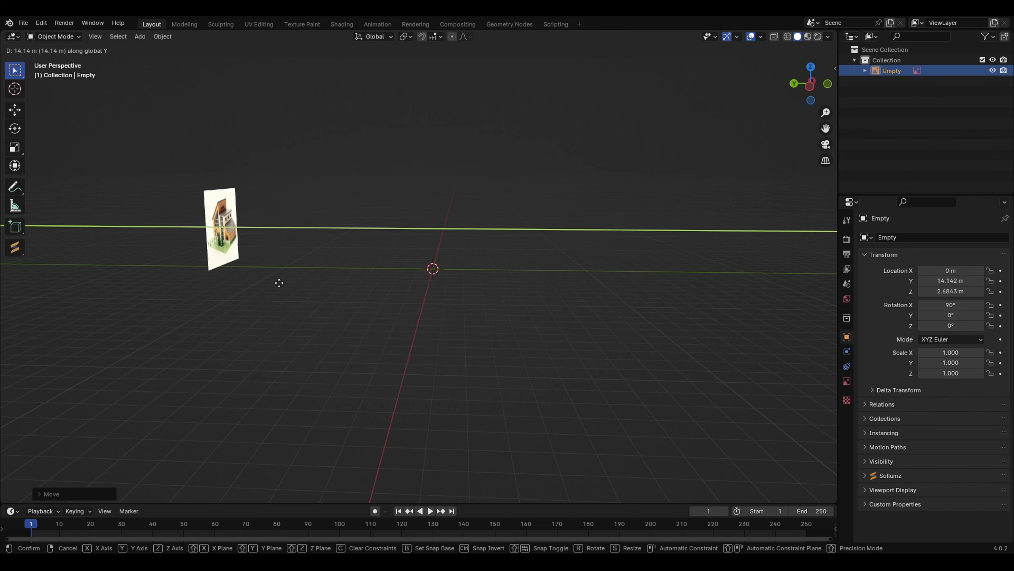
{"action": "left_click", "coordinate": [284, 285]}
{"action": "middle_click_drag", "start_coordinate": [401, 299], "coordinate": [278, 275]}
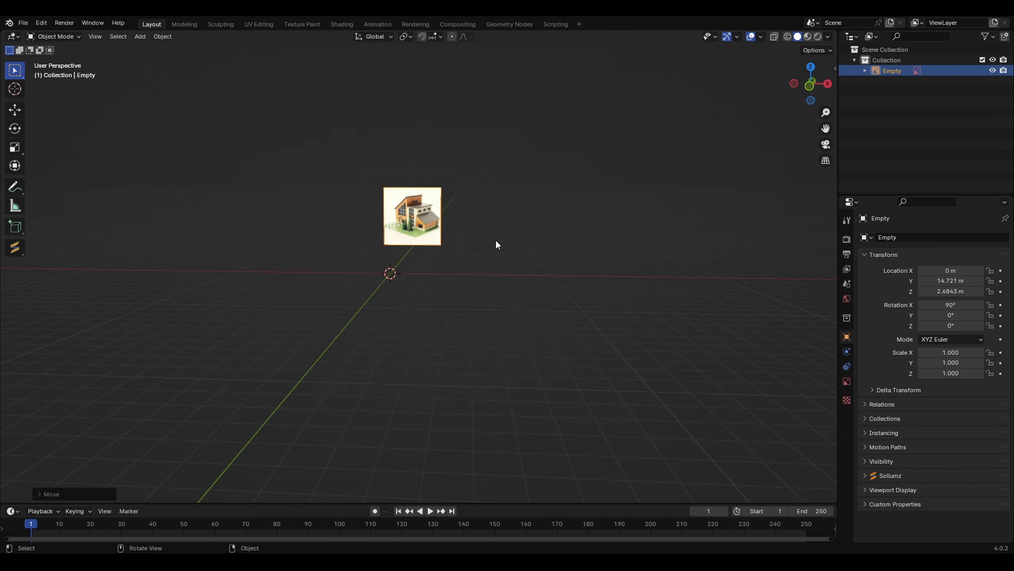
- Scale the reference image up to about 2.8 and raise it along Z to about 6.8 m
{"action": "key", "text": "s"}
{"action": "left_click", "coordinate": [646, 252]}
{"action": "key", "text": "g"}
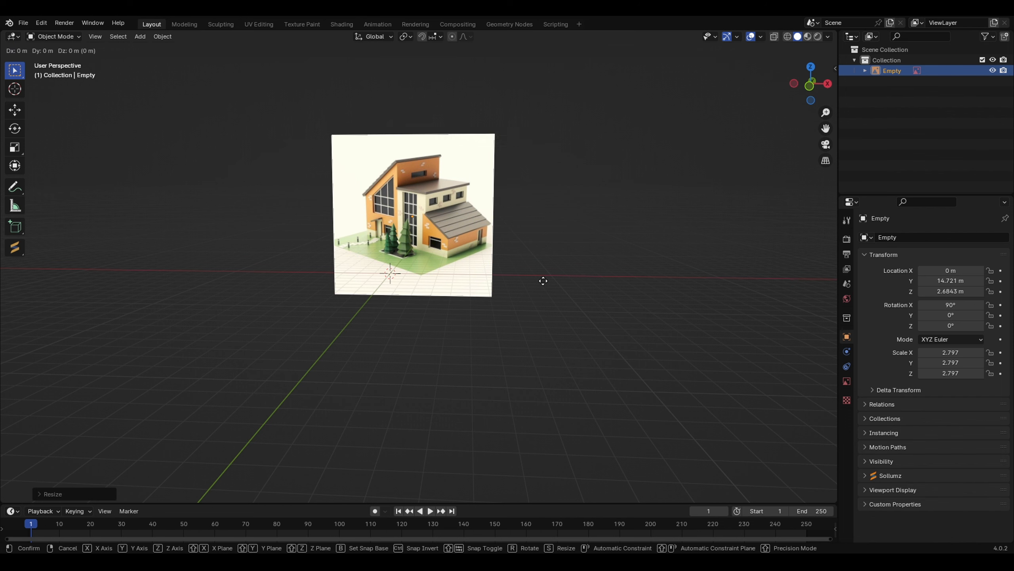
{"action": "key", "text": "z"}
{"action": "left_click", "coordinate": [572, 237]}
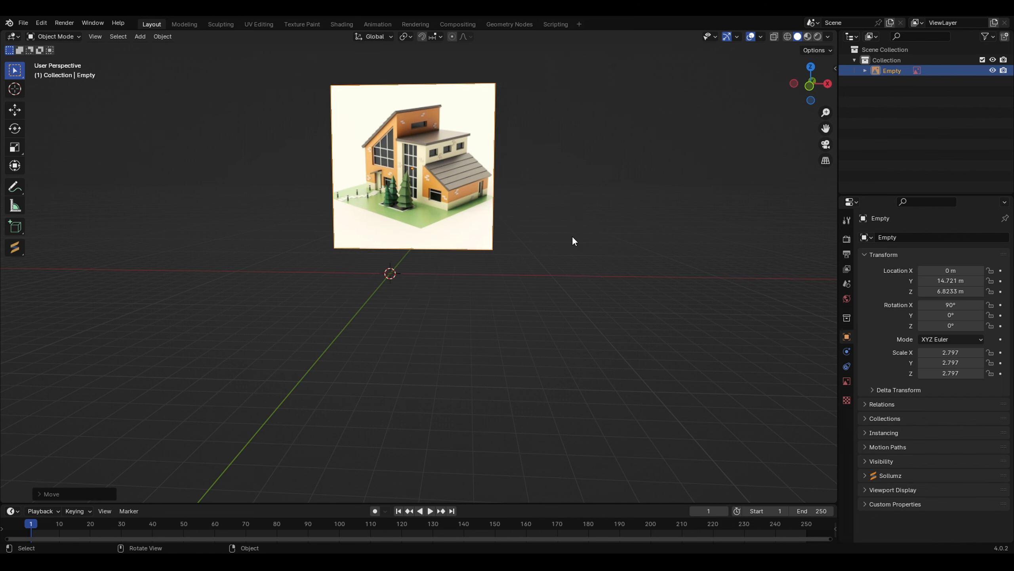
- Move the reference image farther back along the Y axis to about 23.7 m
{"action": "middle_click_drag", "start_coordinate": [435, 269], "coordinate": [463, 272]}
{"action": "middle_click_drag", "start_coordinate": [375, 270], "coordinate": [461, 278]}
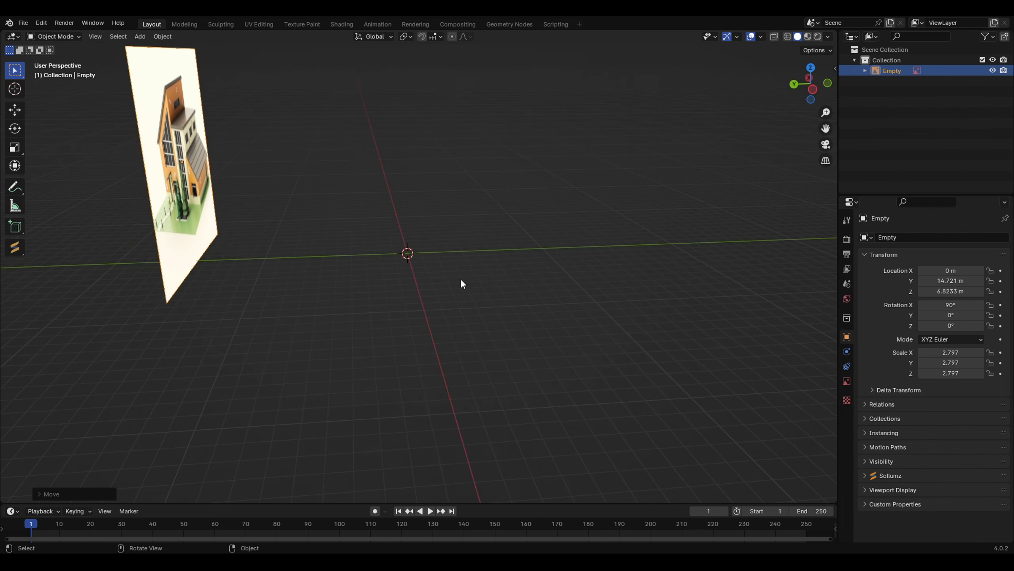
{"action": "key", "text": "g"}
{"action": "key", "text": "z"}
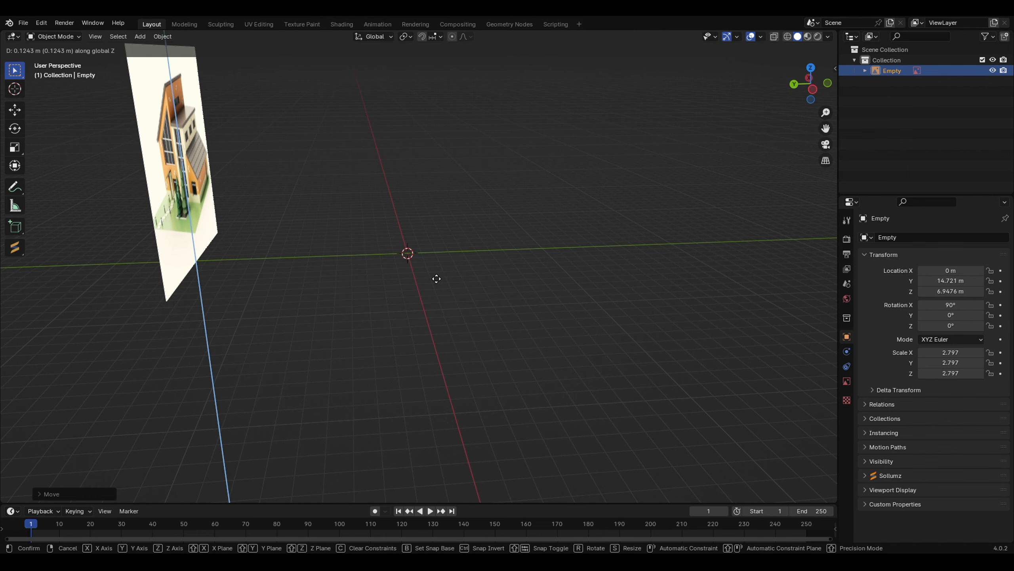
{"action": "key", "text": "y"}
{"action": "left_click", "coordinate": [311, 267]}
{"action": "middle_click_drag", "start_coordinate": [311, 267], "coordinate": [475, 229]}
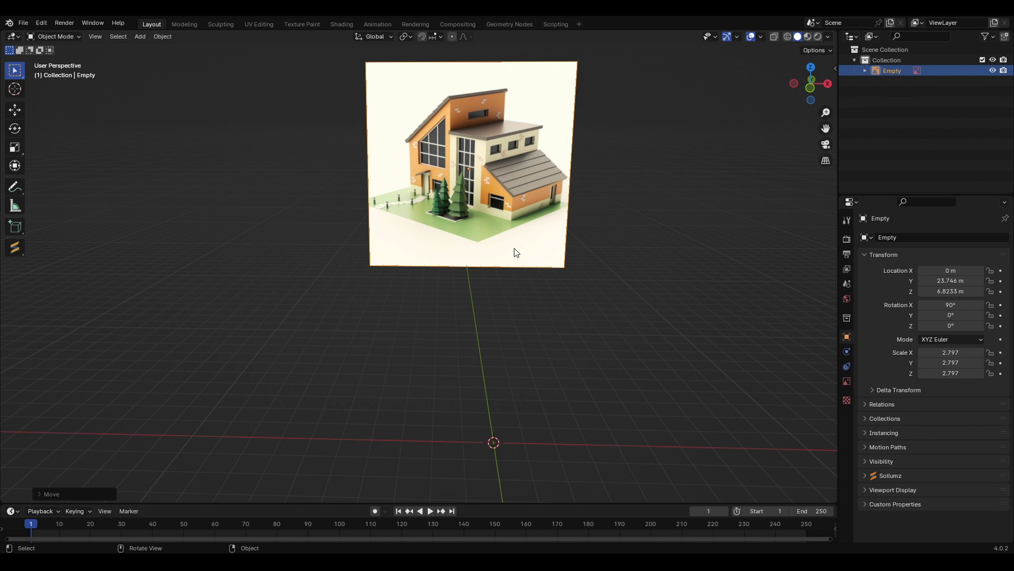
- Add a plane mesh as the ground and scale it uniformly to about 18.4
{"action": "scroll", "coordinate": [514, 249], "scroll_direction": "down", "scroll_amount": 3}
{"action": "middle_click_drag", "start_coordinate": [487, 358], "coordinate": [502, 335]}
{"action": "key", "text": "shift+a"}
{"action": "mouse_move", "coordinate": [523, 299]}
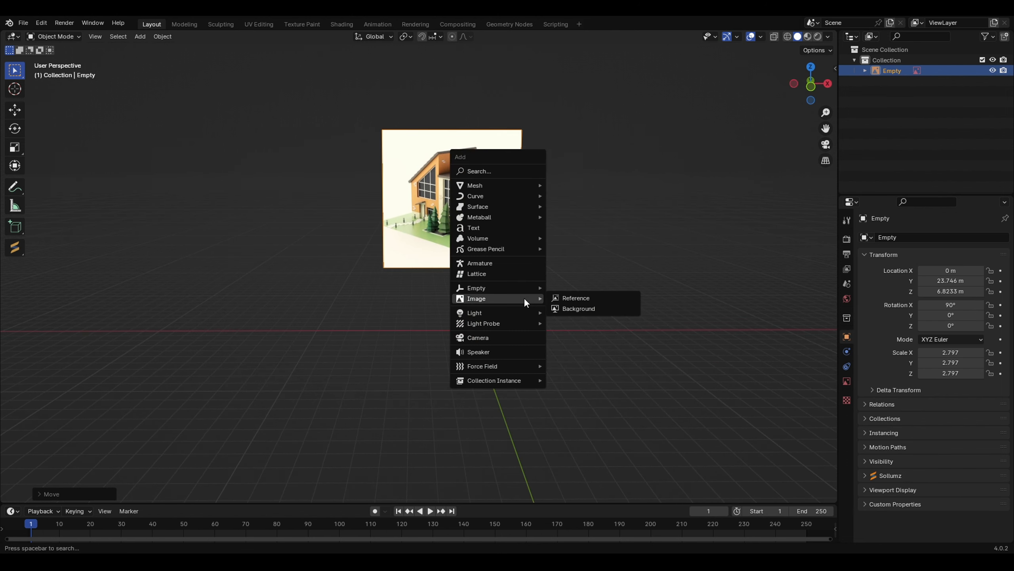
{"action": "mouse_move", "coordinate": [514, 182]}
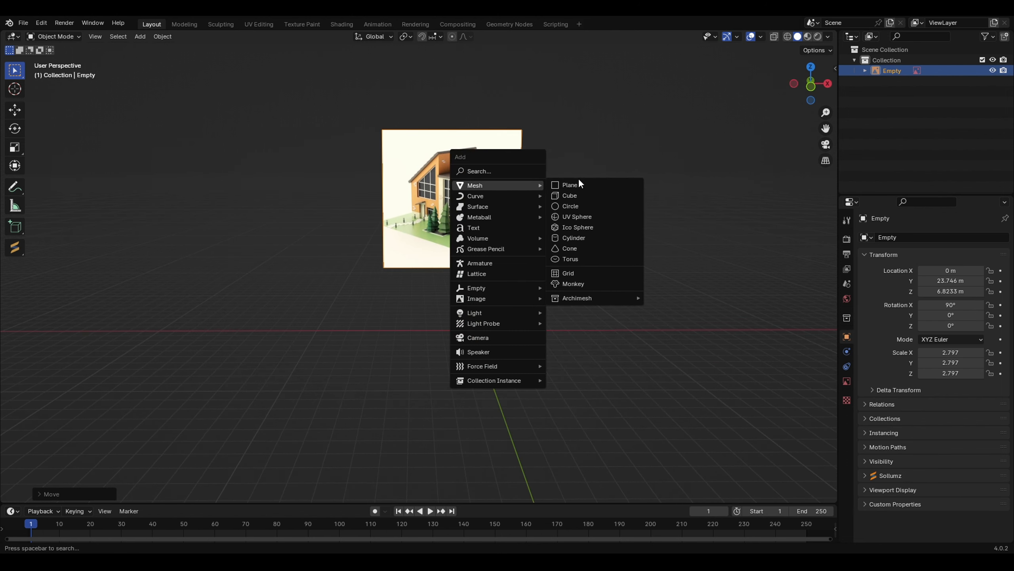
{"action": "left_click", "coordinate": [570, 185]}
{"action": "key", "text": "s"}
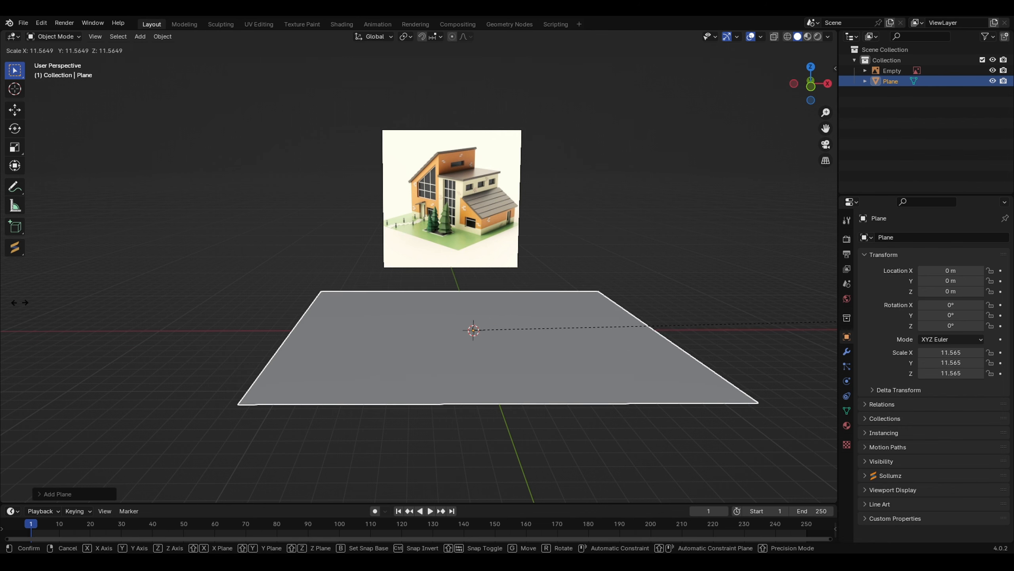
{"action": "left_click", "coordinate": [707, 313]}
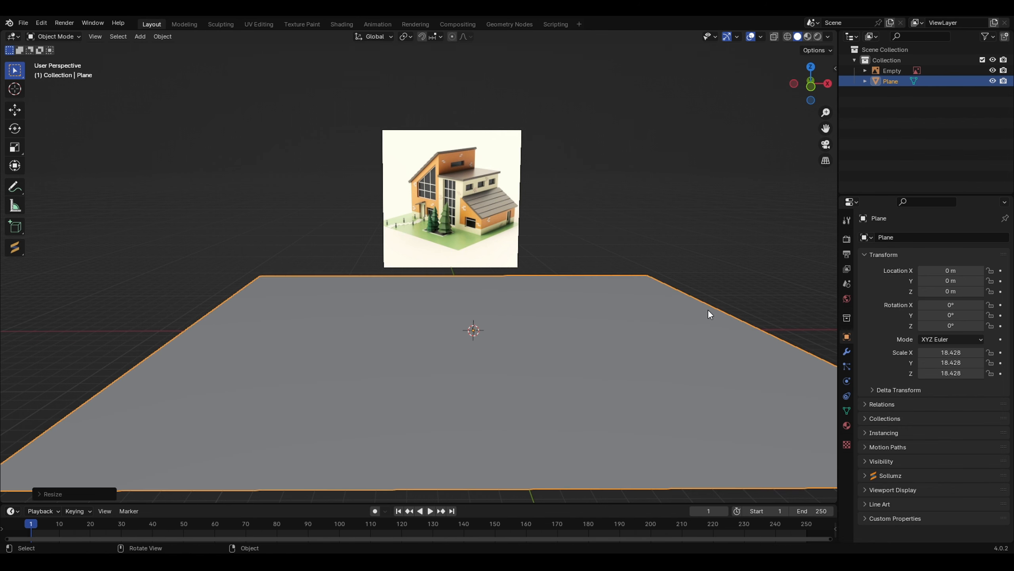
- Deselect the ground plane and add a cube mesh at its center
{"action": "scroll", "coordinate": [450, 334], "scroll_direction": "down", "scroll_amount": 2}
{"action": "middle_click_drag", "start_coordinate": [468, 317], "coordinate": [487, 322]}
{"action": "left_click", "coordinate": [560, 426]}
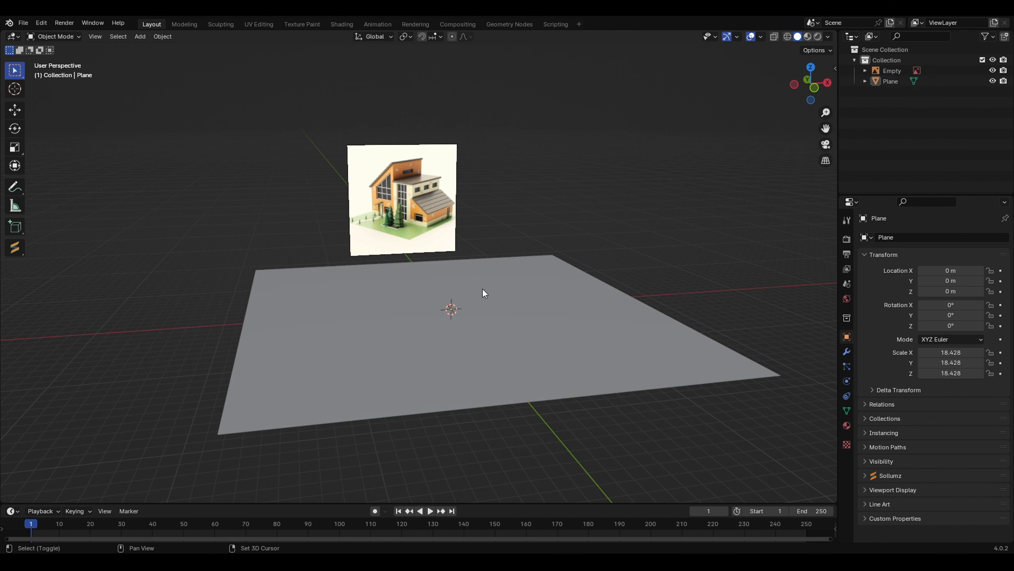
{"action": "key", "text": "shift+a"}
{"action": "mouse_move", "coordinate": [481, 284]}
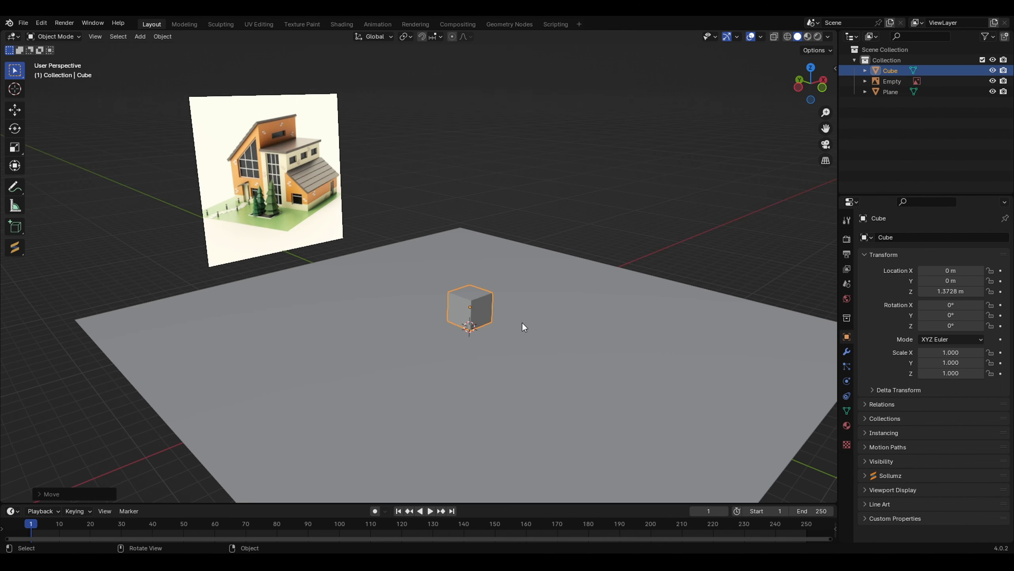
- Stretch the cube to a scale of about 2.9 along Y and about 3.85 along Z
{"action": "key", "text": "s"}
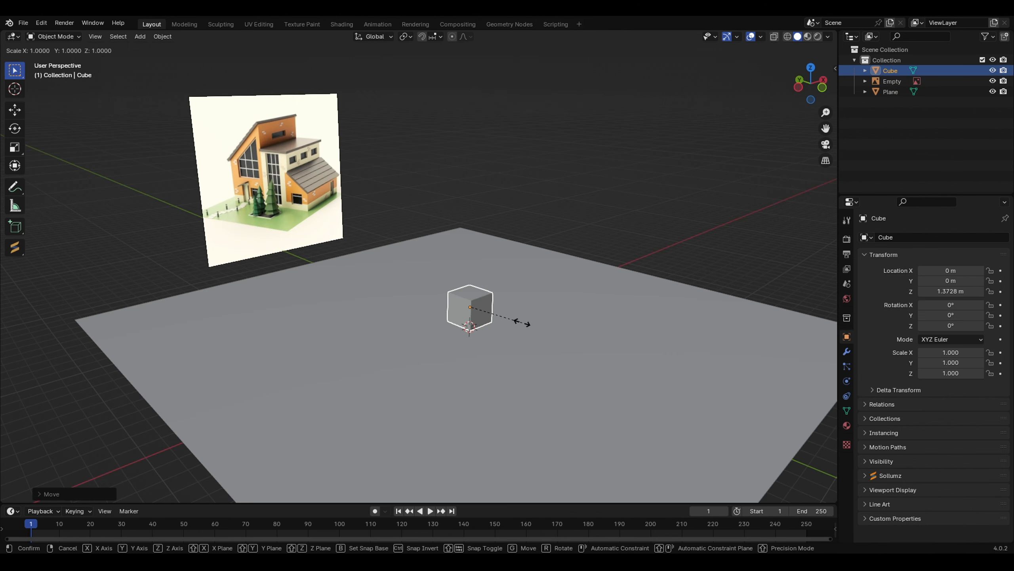
{"action": "key", "text": "y"}
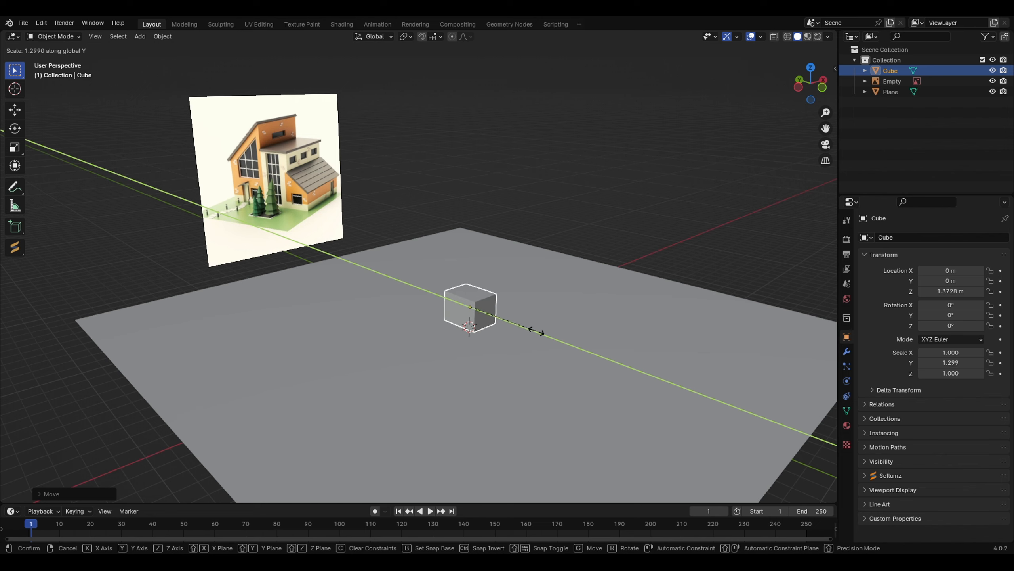
{"action": "left_click", "coordinate": [615, 353]}
{"action": "key", "text": "s"}
{"action": "key", "text": "z"}
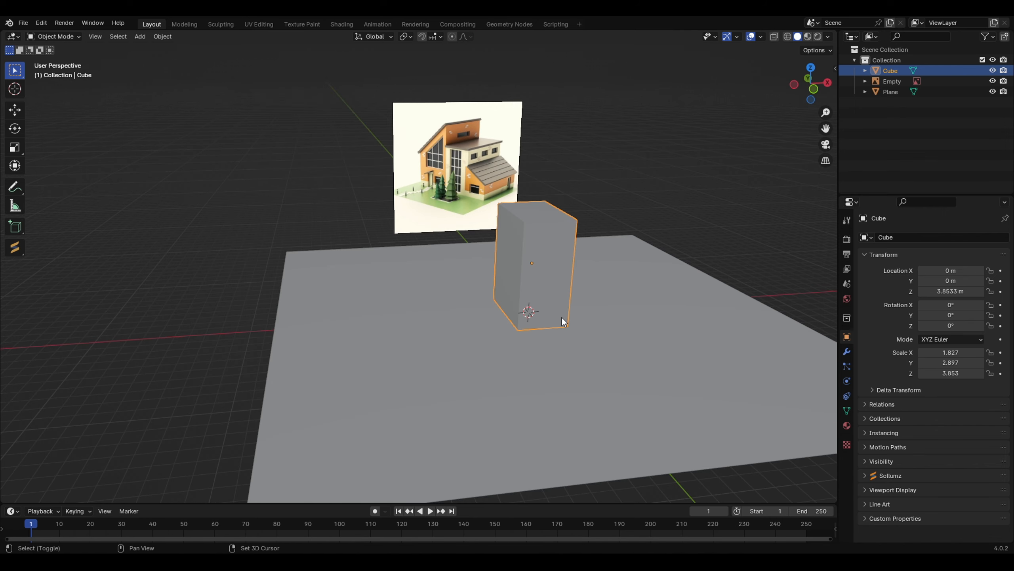
- Duplicate the block and place the copy beside it along X at about -3.7 m
{"action": "key", "text": "shift+d"}
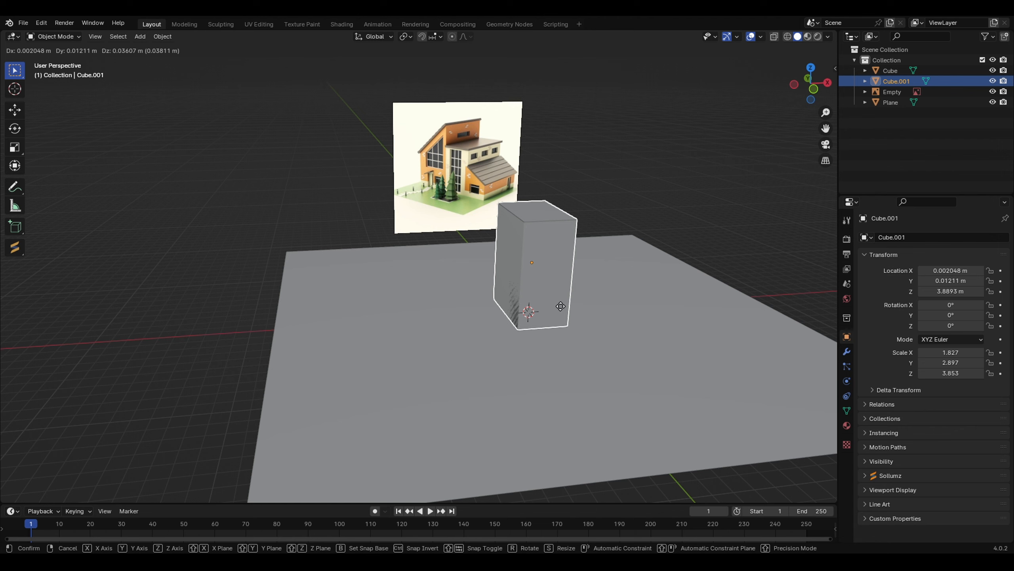
{"action": "key", "text": "y"}
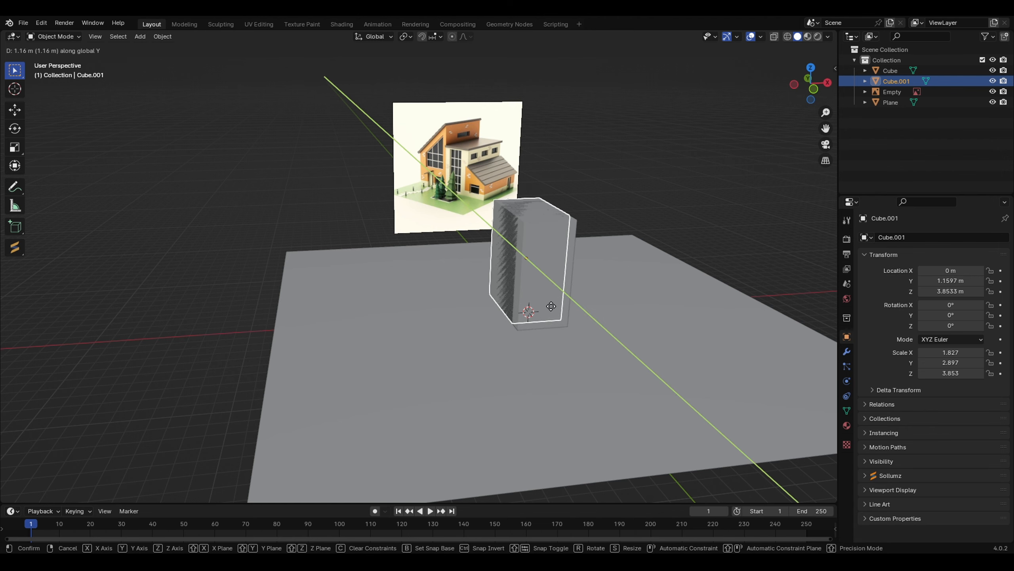
{"action": "key", "text": "x"}
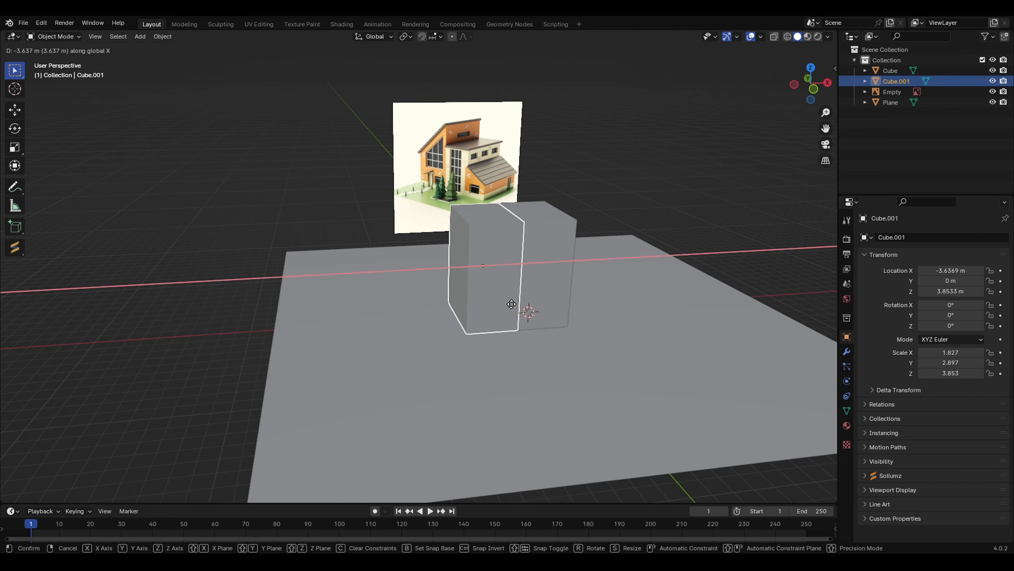
{"action": "left_click", "coordinate": [512, 307]}
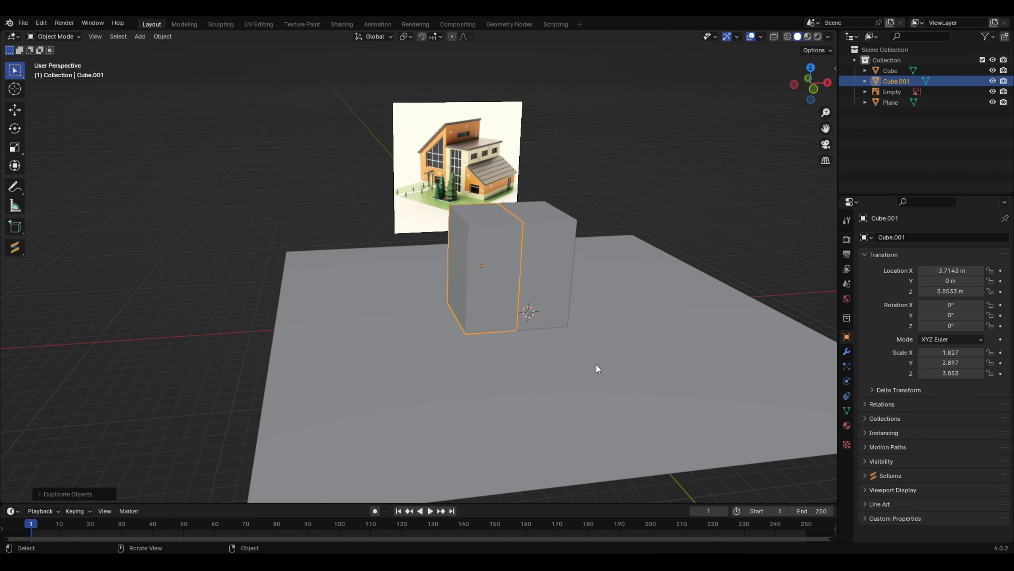
- Scale the duplicated block to about 5.83 along Z and raise it to about 5.87 m so its base meets the ground
{"action": "middle_click_drag", "start_coordinate": [596, 363], "coordinate": [566, 352]}
{"action": "key", "text": "s"}
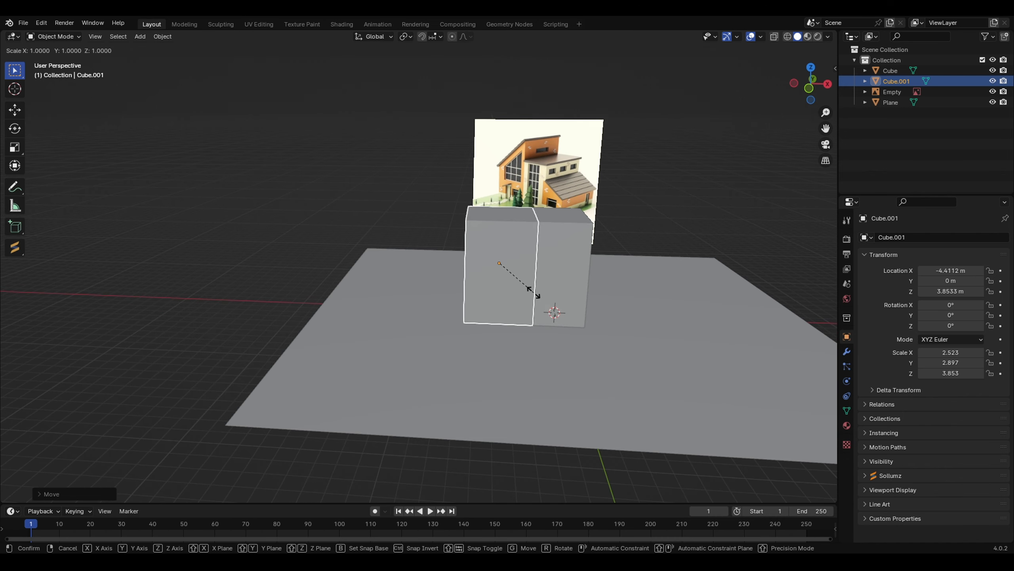
{"action": "key", "text": "z"}
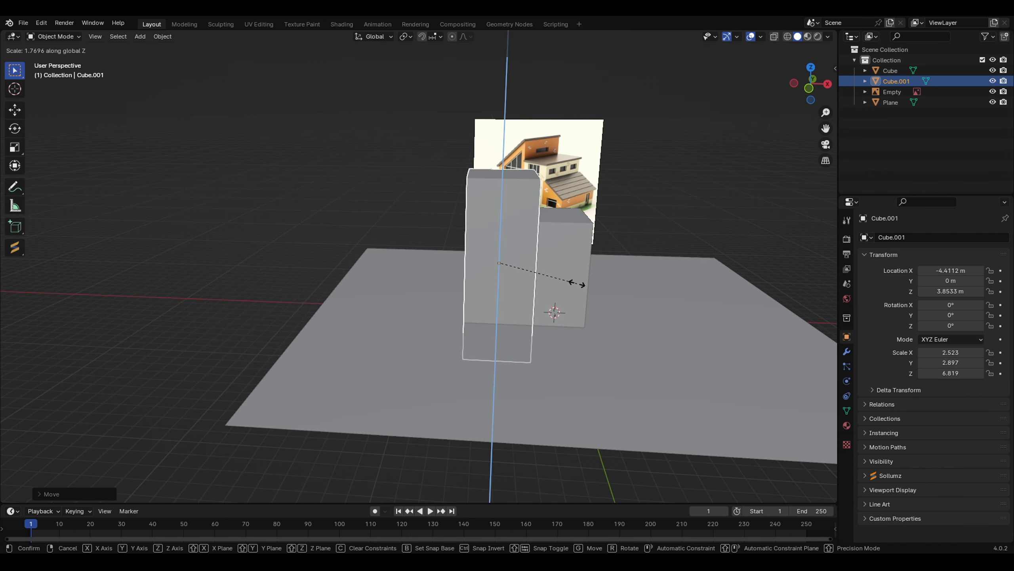
{"action": "left_click", "coordinate": [567, 288]}
{"action": "key", "text": "g"}
{"action": "key", "text": "z"}
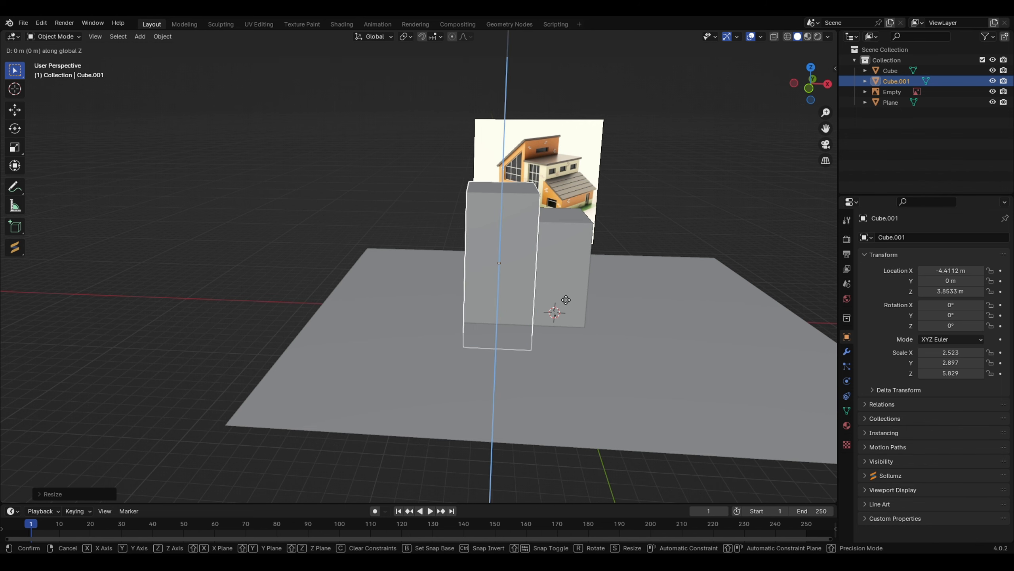
{"action": "left_click", "coordinate": [576, 275]}
- Duplicate the tall block and place the copy on the opposite side of the middle block, at about 4.3 m along X
{"action": "middle_click_drag", "start_coordinate": [567, 338], "coordinate": [519, 262]}
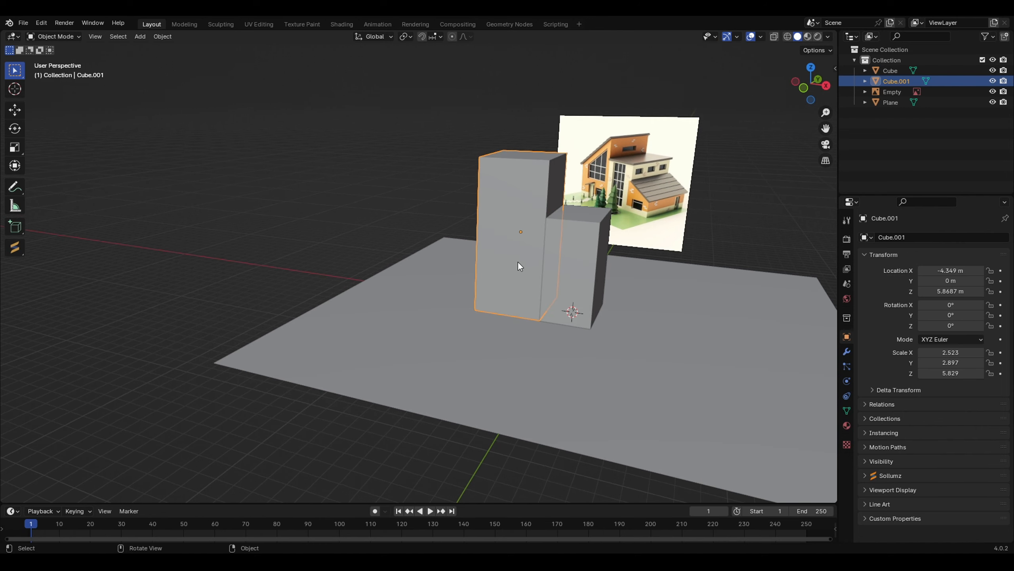
{"action": "key", "text": "shift+d"}
{"action": "key", "text": "x"}
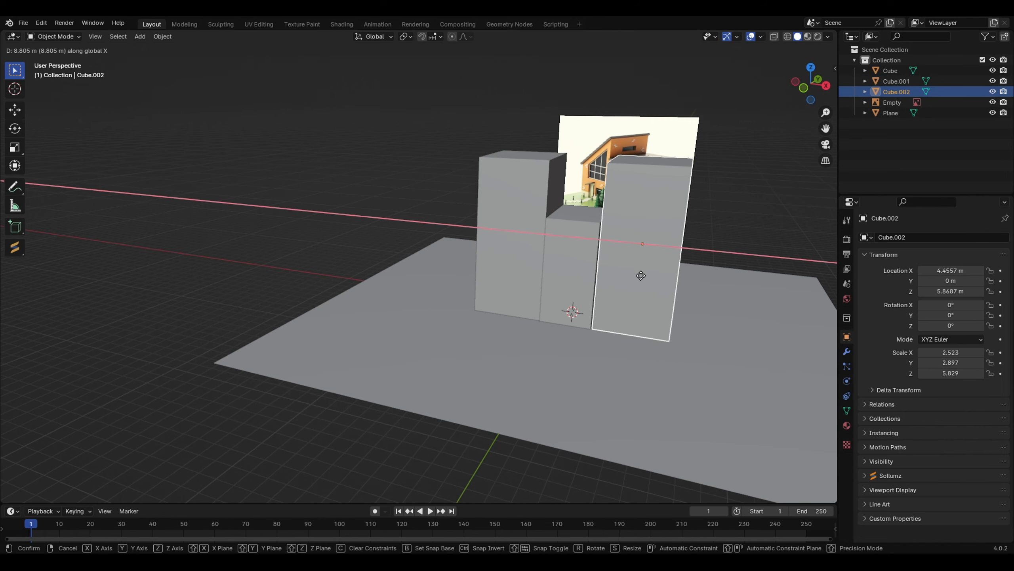
{"action": "left_click", "coordinate": [639, 276]}
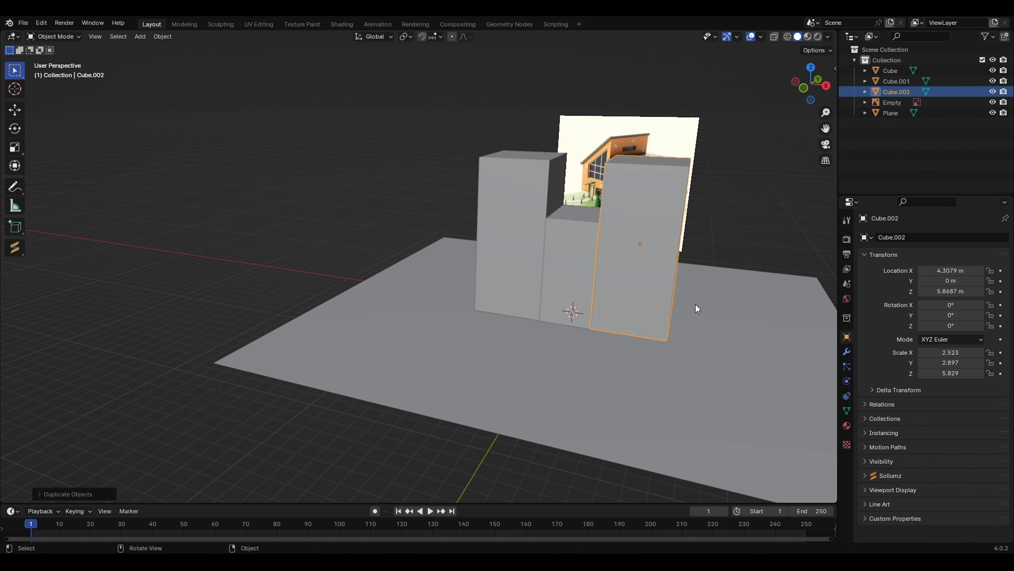
- Reduce the new block's height to a Z scale of about 1.88
{"action": "key", "text": "s"}
{"action": "key", "text": "z"}
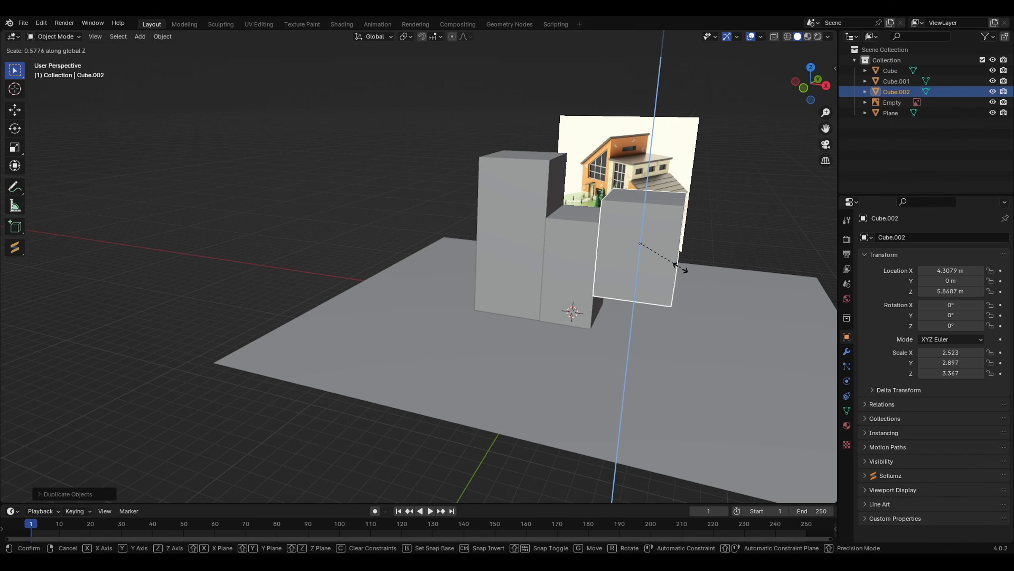
{"action": "left_click", "coordinate": [663, 256]}
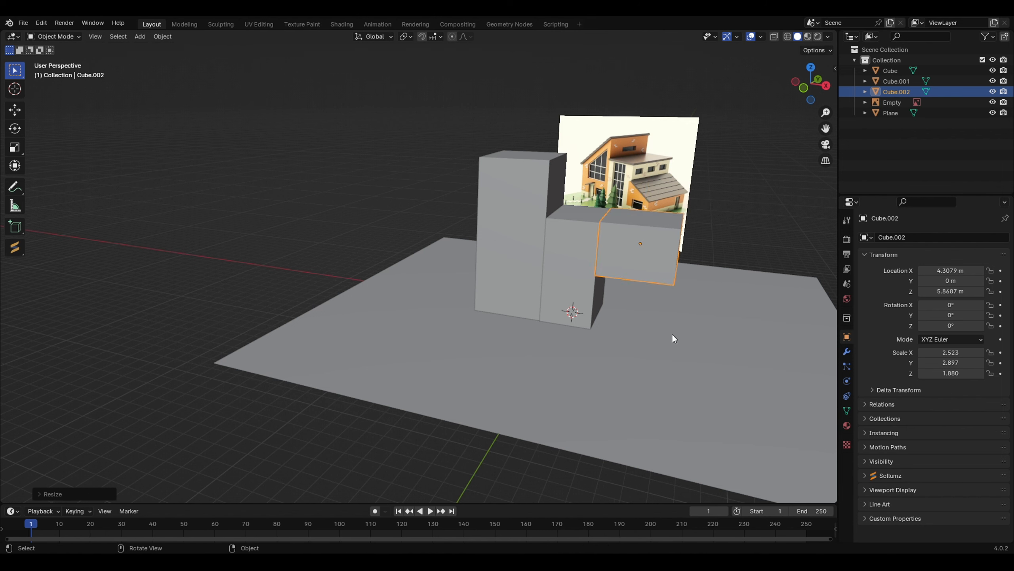
- Lower the short block to about 1.88 m along Z so its base meets the ground plane
{"action": "key", "text": "g"}
{"action": "key", "text": "z"}
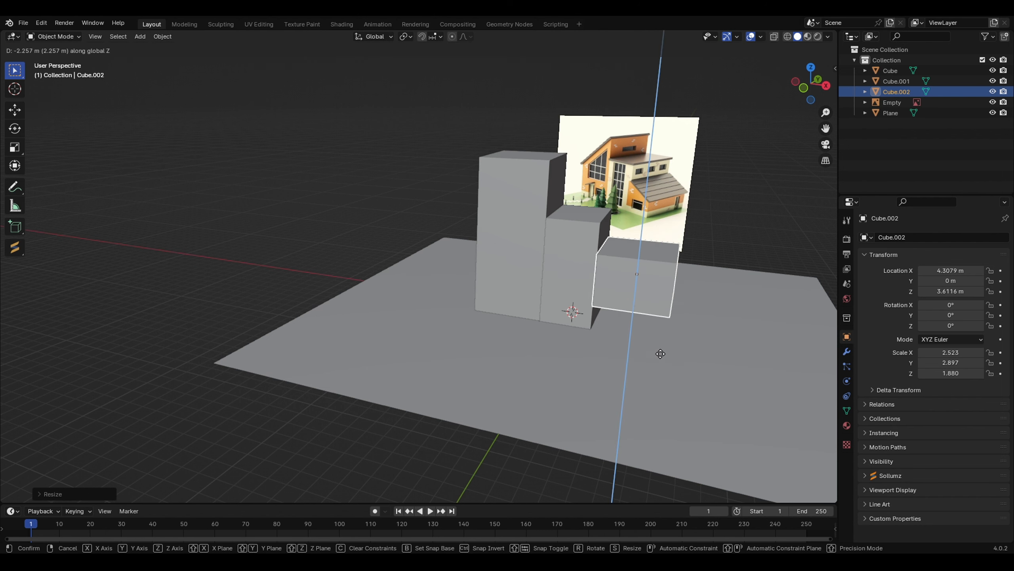
{"action": "left_click", "coordinate": [657, 375]}
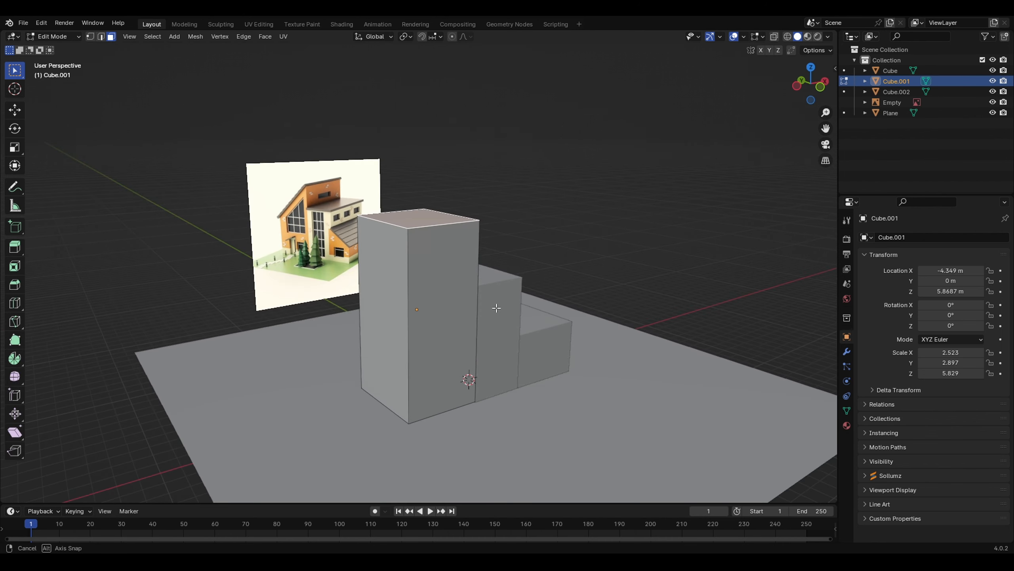
- Slope the tall block's top down away from the middle block by lowering its outer top edge along Z
{"action": "left_click", "coordinate": [100, 38]}
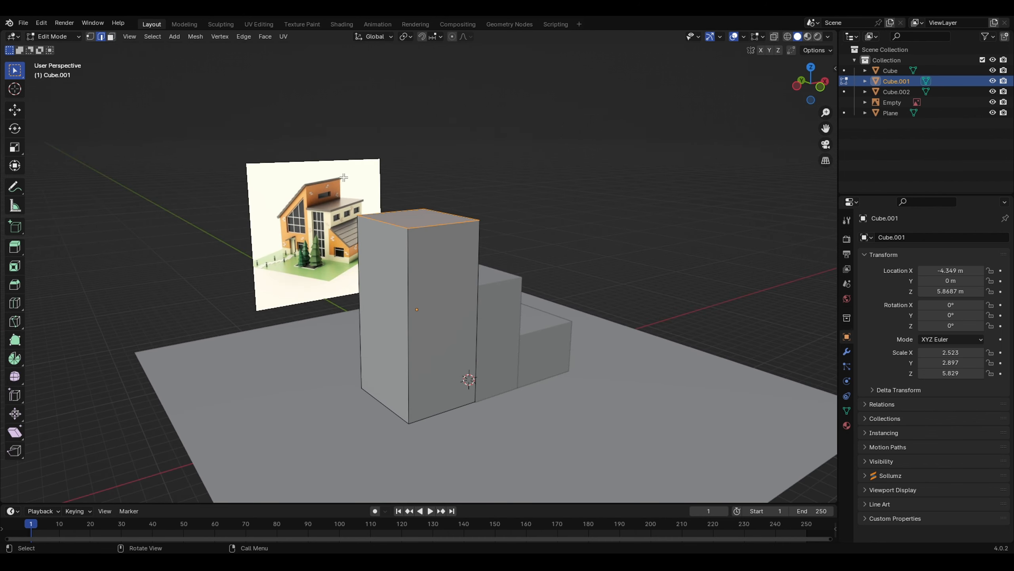
{"action": "left_click", "coordinate": [391, 225]}
{"action": "middle_click_drag", "start_coordinate": [465, 287], "coordinate": [437, 284]}
{"action": "key", "text": "g"}
{"action": "key", "text": "z"}
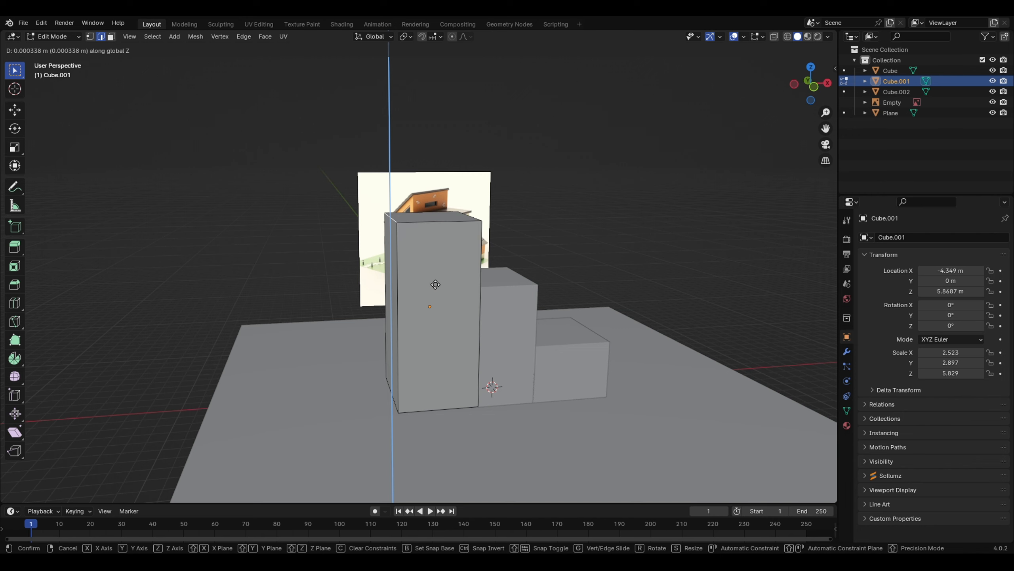
{"action": "left_click", "coordinate": [451, 347]}
{"action": "middle_click_drag", "start_coordinate": [560, 385], "coordinate": [511, 380]}
{"action": "left_click", "coordinate": [74, 37]}
{"action": "left_click", "coordinate": [71, 46]}
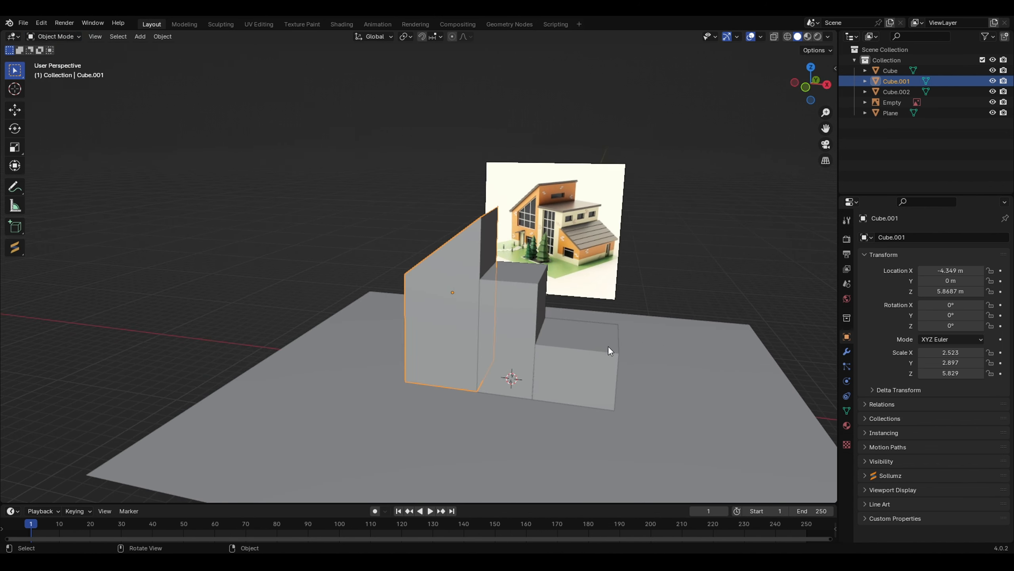
- Lower the outer top edge of the short block by about 1.26 m along Z to slope its roof
{"action": "left_click", "coordinate": [602, 364]}
{"action": "left_click", "coordinate": [66, 38]}
{"action": "left_click", "coordinate": [67, 55]}
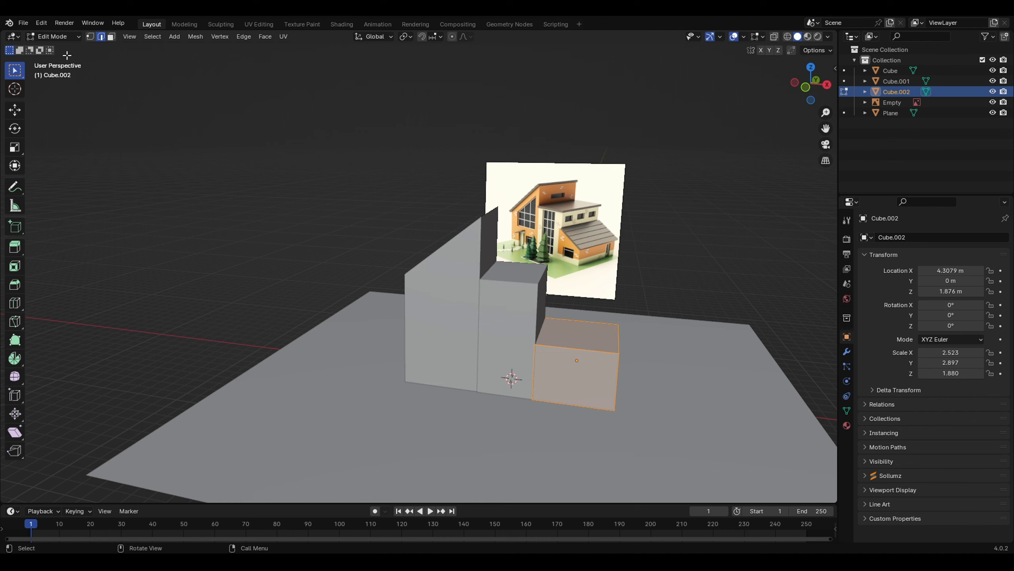
{"action": "left_click", "coordinate": [579, 331]}
{"action": "left_click", "coordinate": [618, 348]}
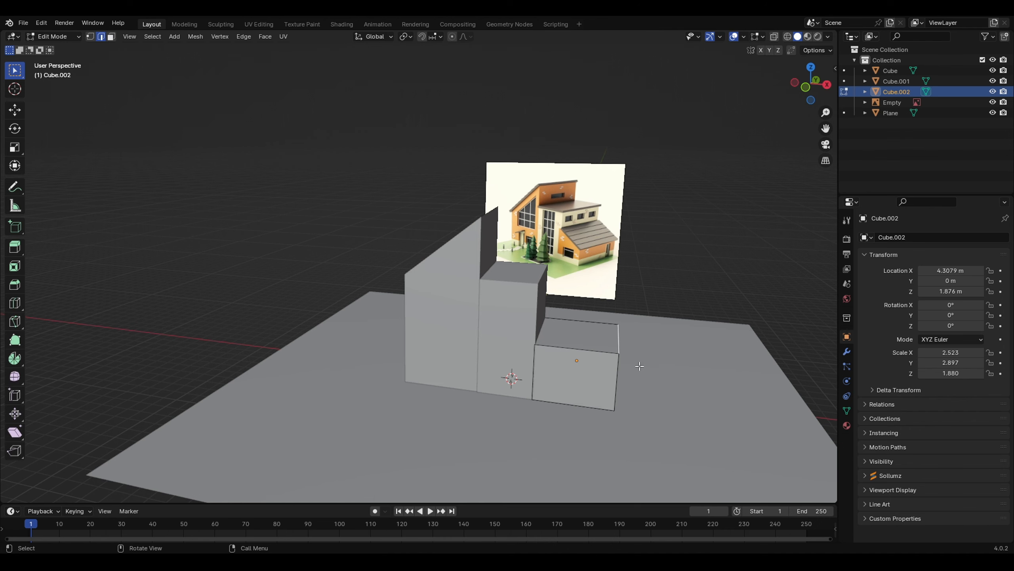
{"action": "key", "text": "g"}
{"action": "key", "text": "z"}
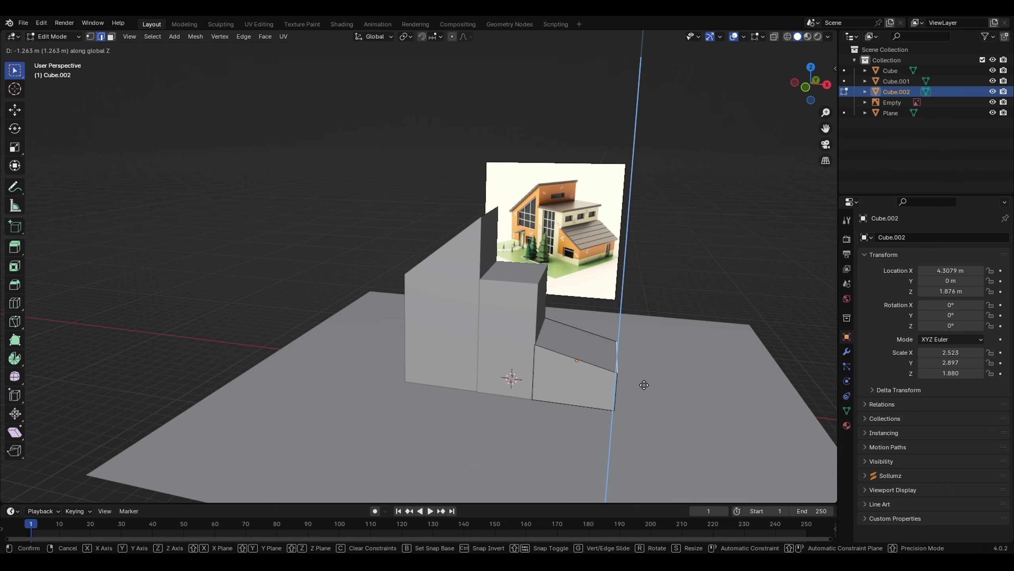
{"action": "left_click", "coordinate": [636, 382]}
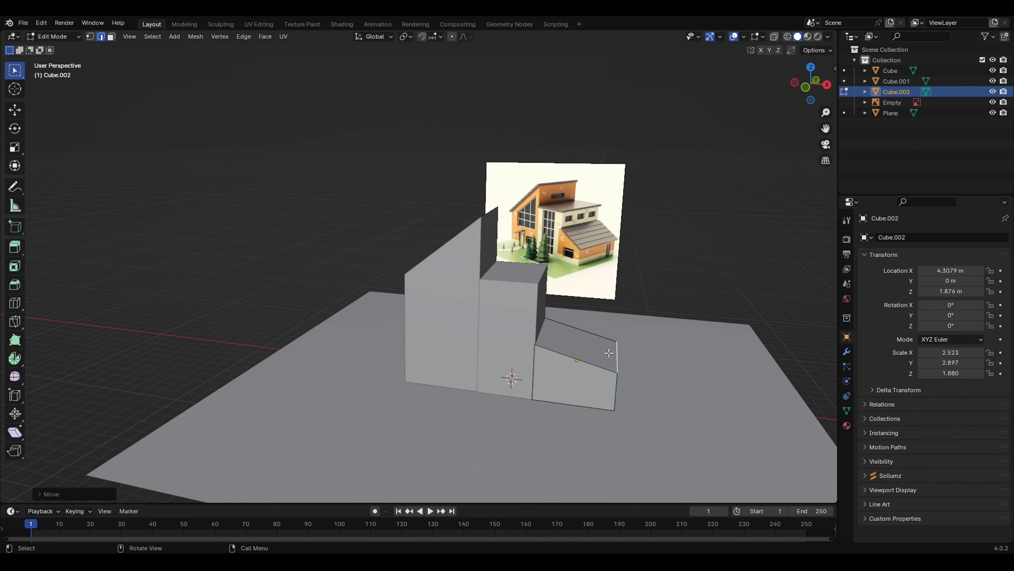
- Raise the short block's sloped top face by about 0.48 m along Z
{"action": "left_click", "coordinate": [112, 36]}
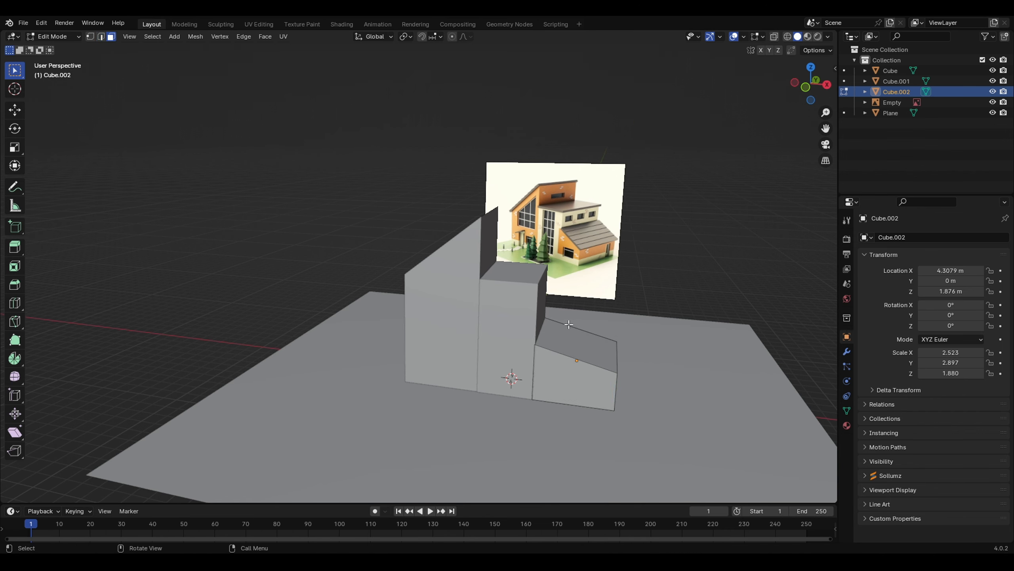
{"action": "left_click", "coordinate": [569, 347]}
{"action": "key", "text": "g"}
{"action": "key", "text": "z"}
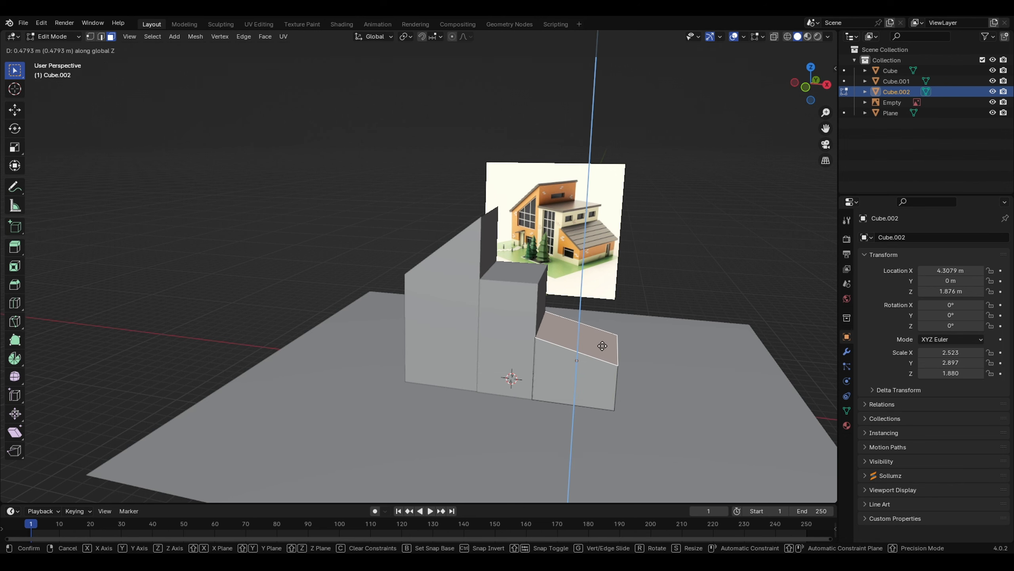
{"action": "left_click", "coordinate": [603, 344]}
{"action": "middle_click_drag", "start_coordinate": [619, 379], "coordinate": [643, 365]}
{"action": "left_click", "coordinate": [721, 265]}
{"action": "middle_click_drag", "start_coordinate": [639, 327], "coordinate": [286, 188]}
- Select all three house blocks as objects and shift them together along Y to about -0.2 m
{"action": "left_click", "coordinate": [56, 37]}
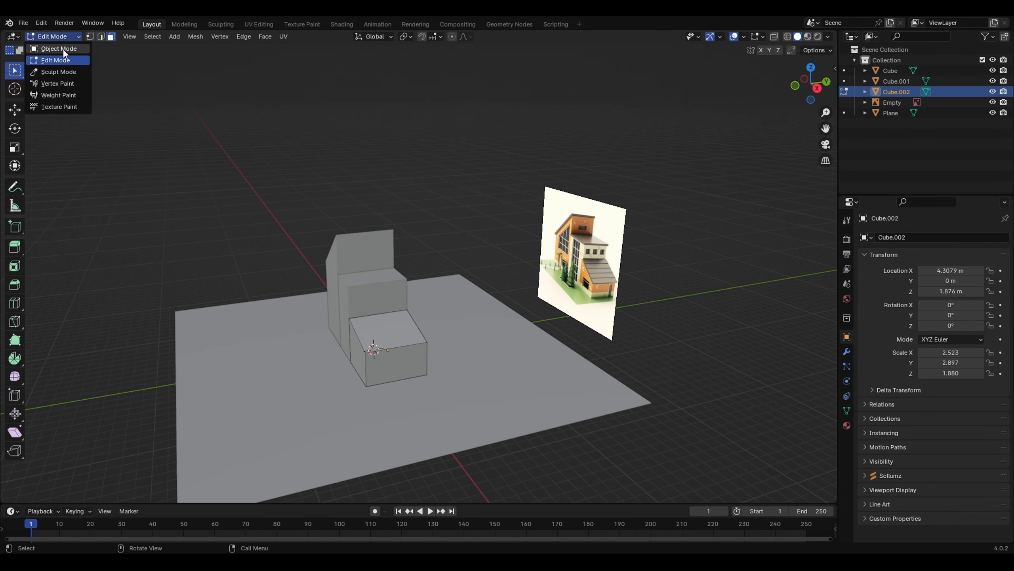
{"action": "left_click", "coordinate": [63, 48]}
{"action": "left_click", "coordinate": [368, 245], "text": "shift"}
{"action": "left_click", "coordinate": [381, 283], "text": "shift"}
{"action": "middle_click_drag", "start_coordinate": [408, 343], "coordinate": [397, 360]}
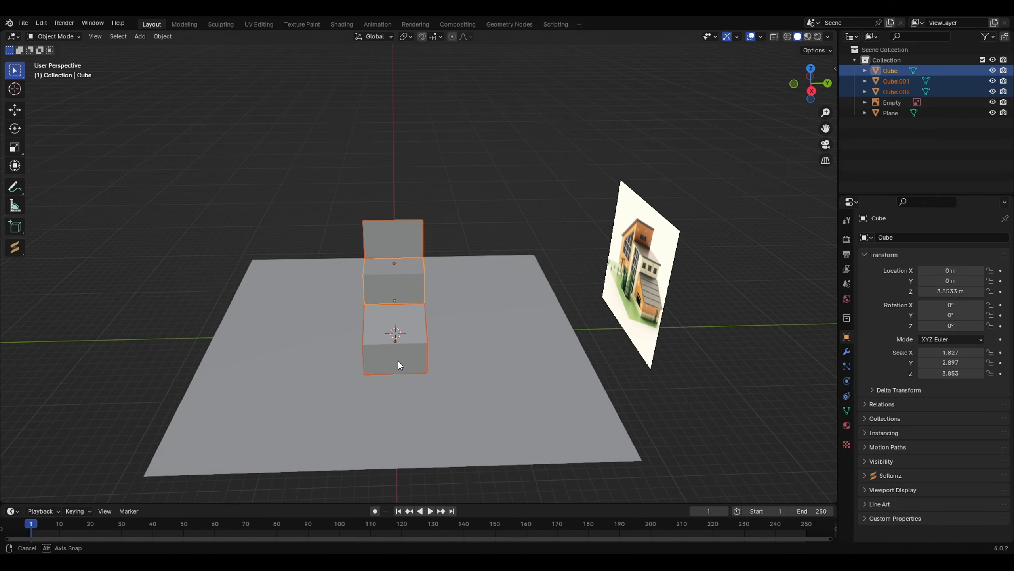
{"action": "key", "text": "g"}
{"action": "key", "text": "z"}
{"action": "key", "text": "y"}
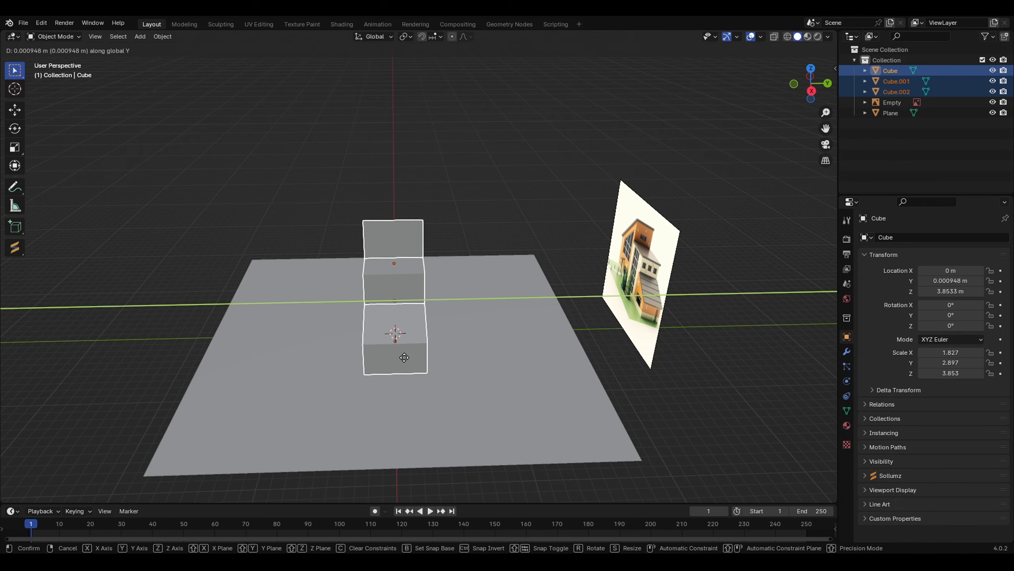
{"action": "left_click", "coordinate": [403, 353]}
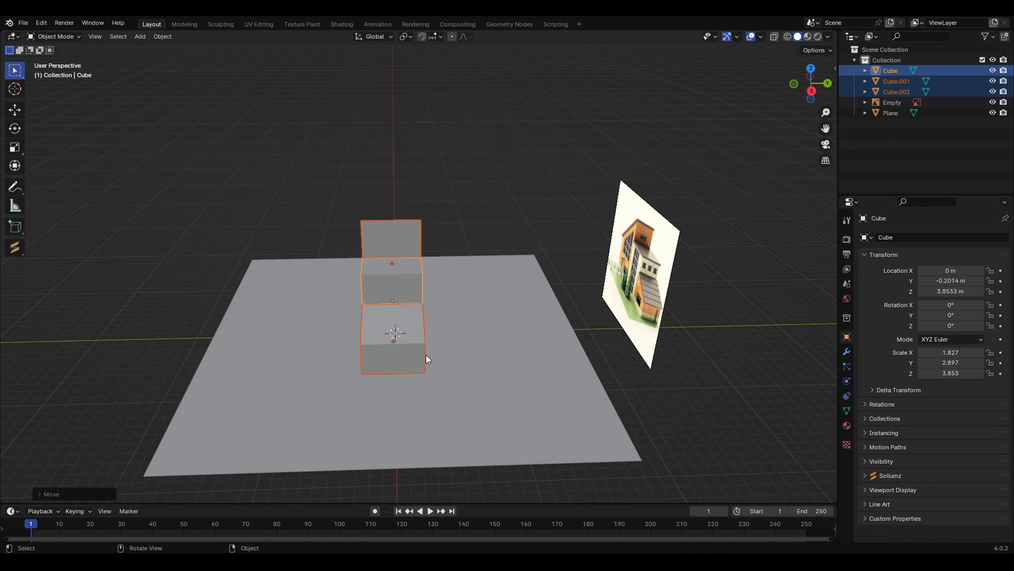
- Deepen the three blocks together along Y to a Y scale of about 3.85
{"action": "key", "text": "s"}
{"action": "key", "text": "y"}
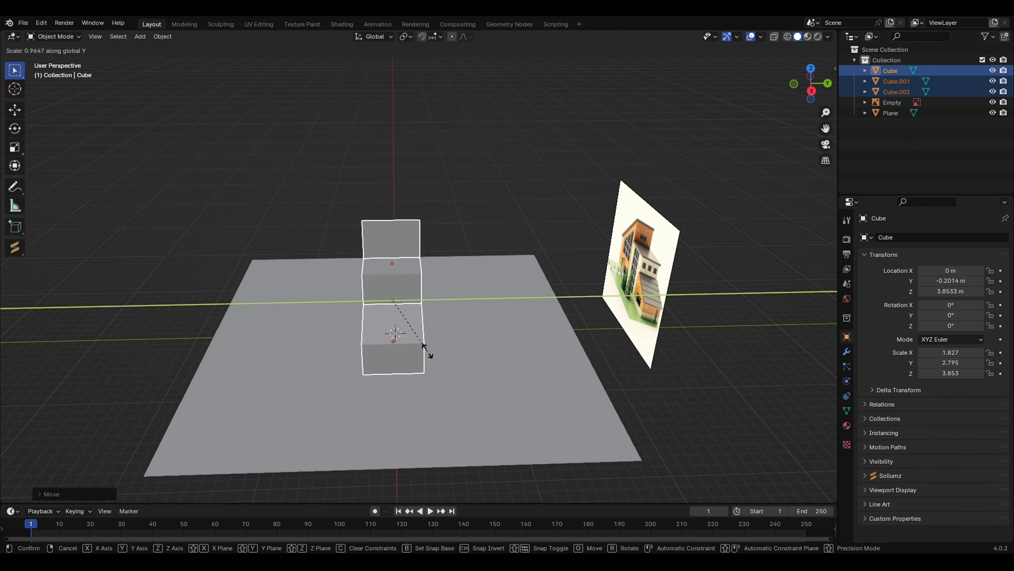
{"action": "left_click", "coordinate": [460, 354]}
{"action": "middle_click_drag", "start_coordinate": [460, 354], "coordinate": [489, 349]}
{"action": "left_click", "coordinate": [646, 384]}
{"action": "middle_click_drag", "start_coordinate": [646, 385], "coordinate": [485, 346]}
- Duplicate the middle block and raise the copy straight above it to about 12.45 m along Z
{"action": "left_click", "coordinate": [460, 306]}
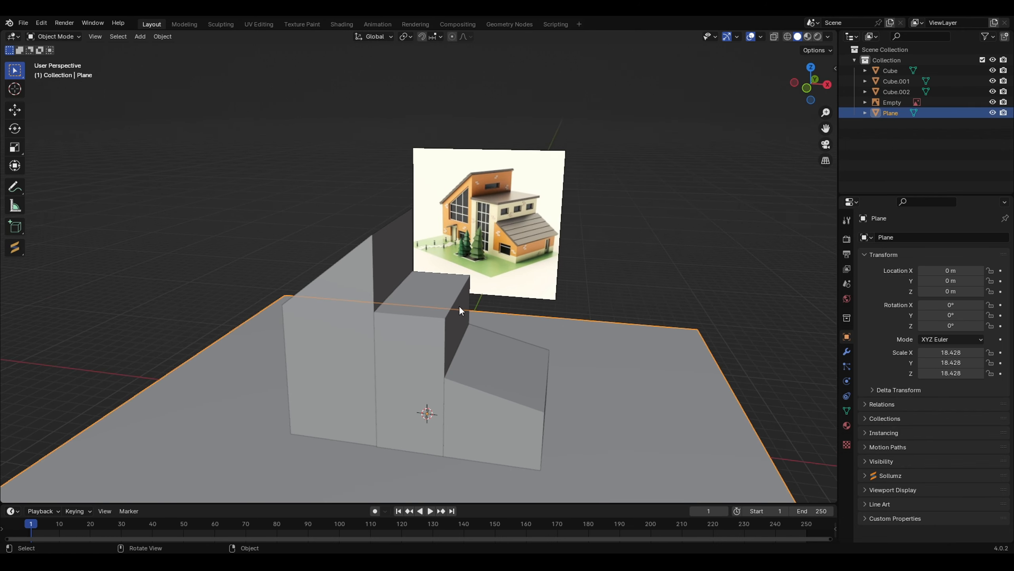
{"action": "left_click", "coordinate": [453, 308]}
{"action": "left_click", "coordinate": [77, 37]}
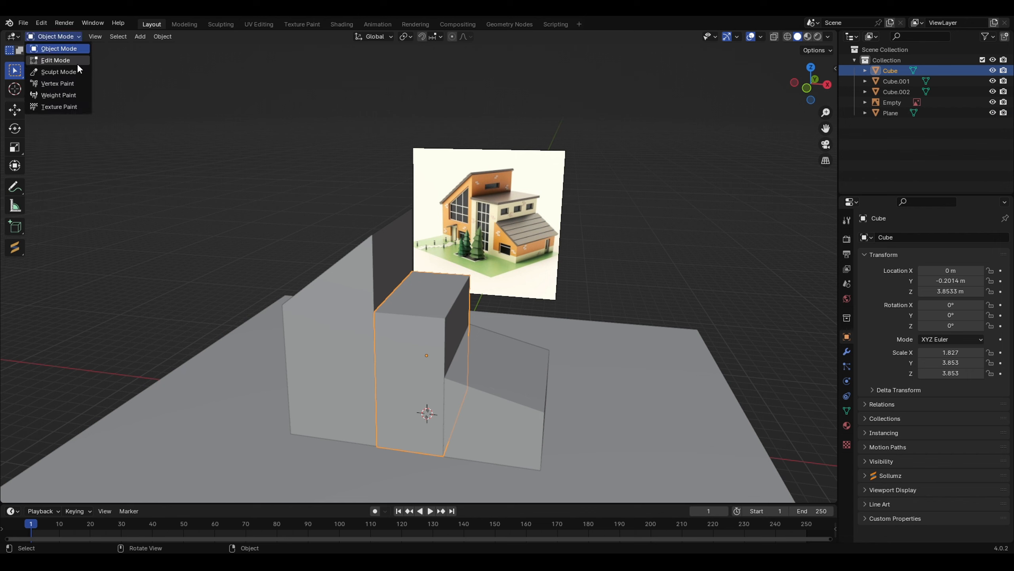
{"action": "left_click", "coordinate": [76, 61]}
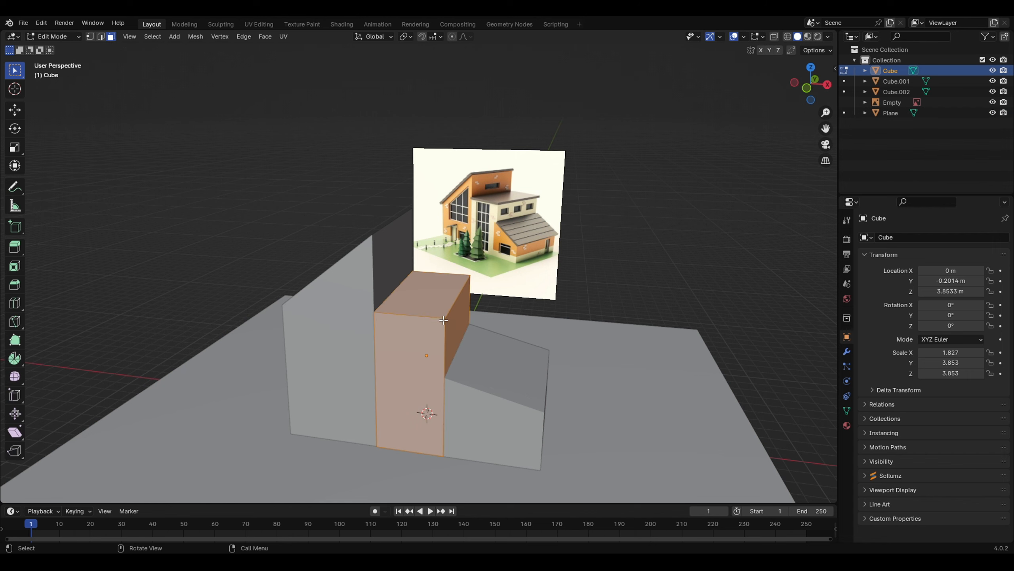
{"action": "left_click", "coordinate": [60, 49]}
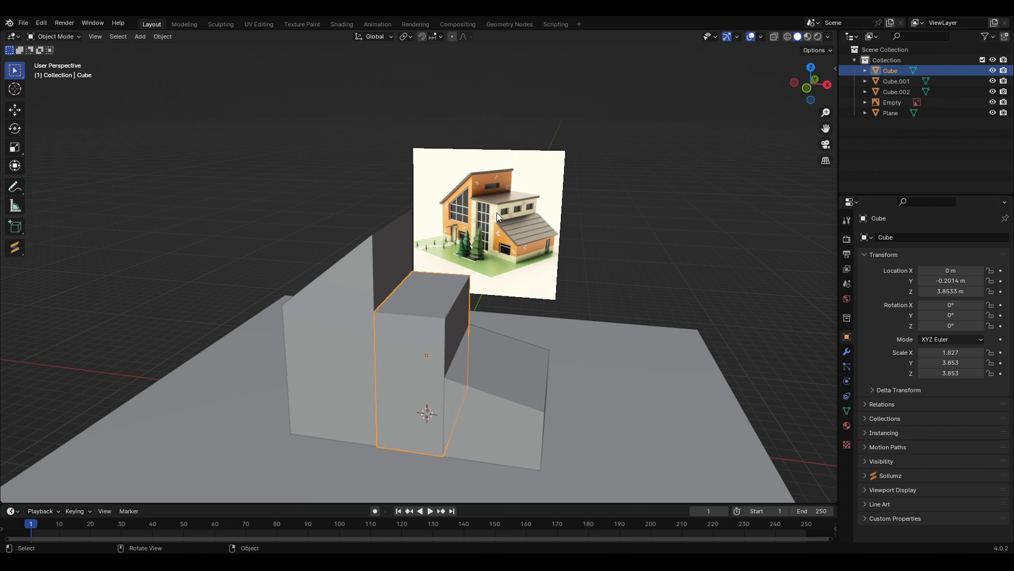
{"action": "middle_click_drag", "start_coordinate": [329, 260], "coordinate": [448, 346]}
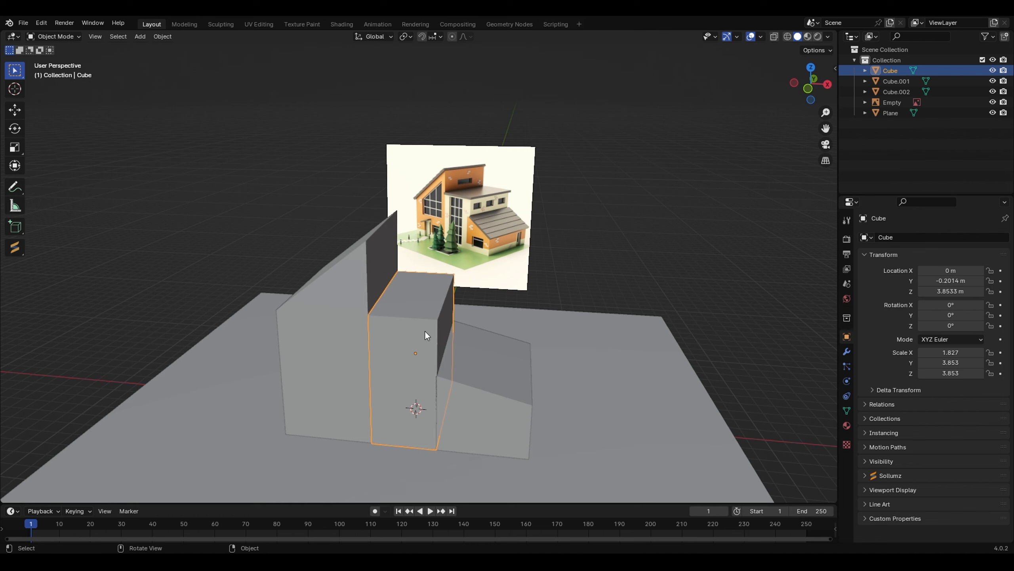
{"action": "key", "text": "shift"}
{"action": "key", "text": "shift+d"}
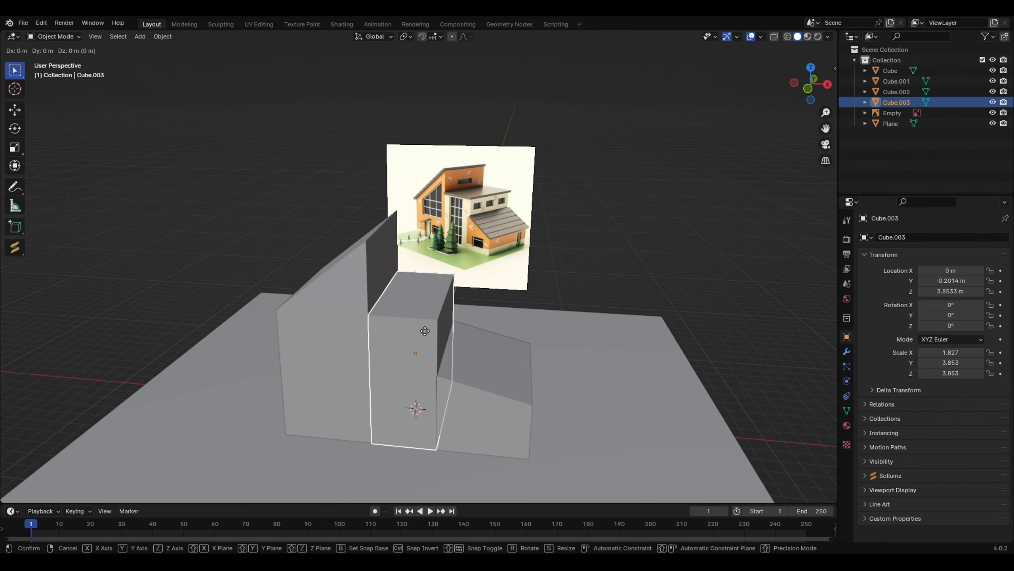
{"action": "key", "text": "z"}
{"action": "left_click", "coordinate": [436, 190]}
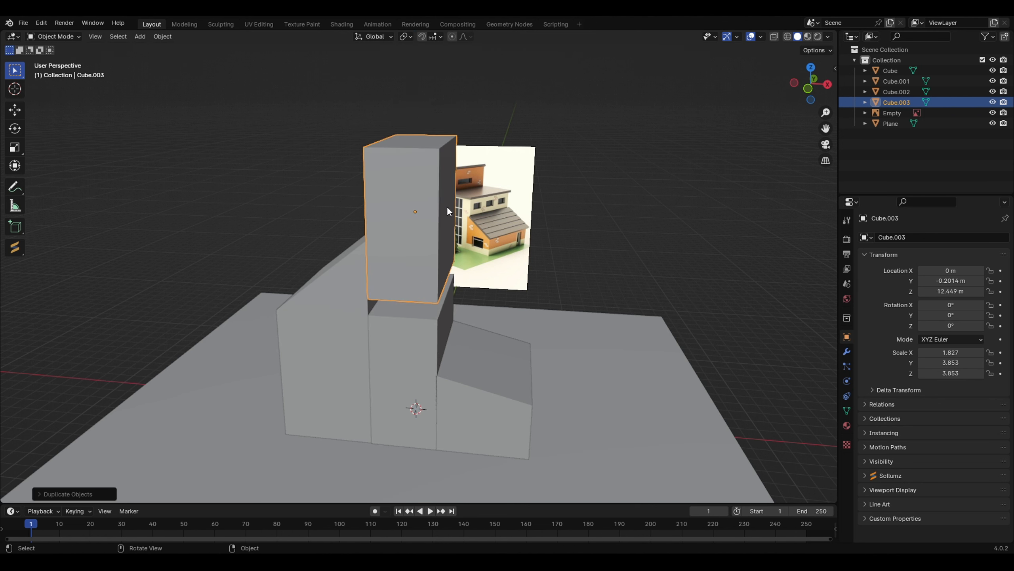
- Flatten the copy to a Z scale of about -0.125 and drop it onto the middle block's top with Drop It
{"action": "key", "text": "s"}
{"action": "key", "text": "z"}
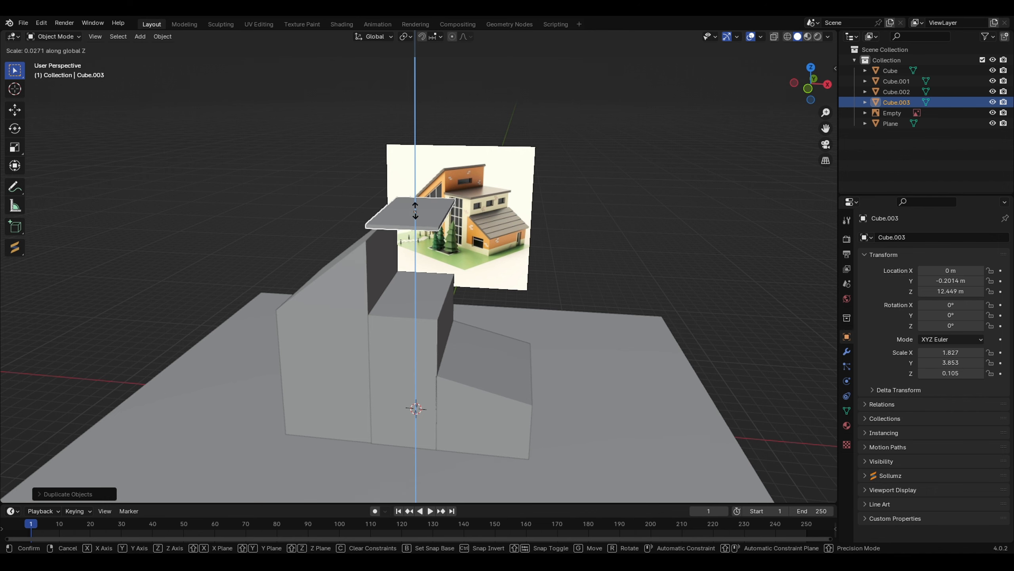
{"action": "left_click", "coordinate": [425, 218]}
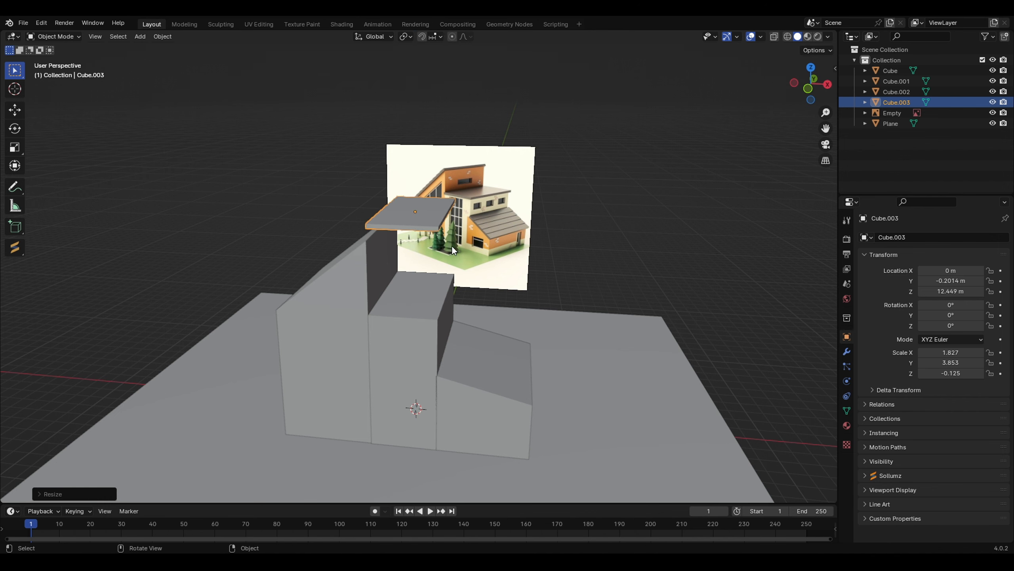
{"action": "key", "text": "g"}
{"action": "key", "text": "z"}
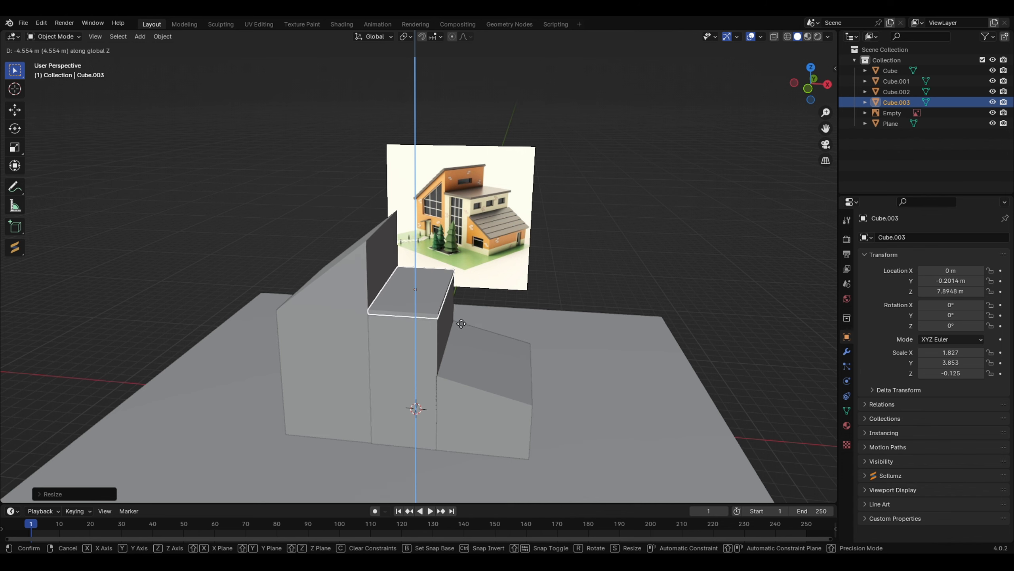
{"action": "left_click", "coordinate": [462, 322]}
{"action": "right_click", "coordinate": [438, 306]}
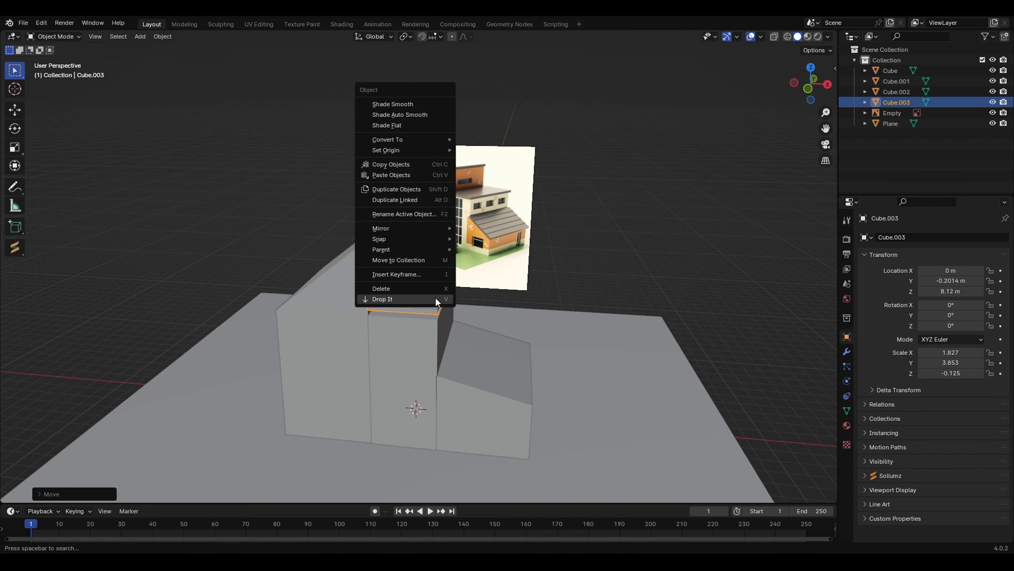
{"action": "left_click", "coordinate": [435, 297]}
- Extrude the tall block's sloped top face outward by about 0.45 m along its normal
{"action": "middle_click_drag", "start_coordinate": [464, 336], "coordinate": [419, 322]}
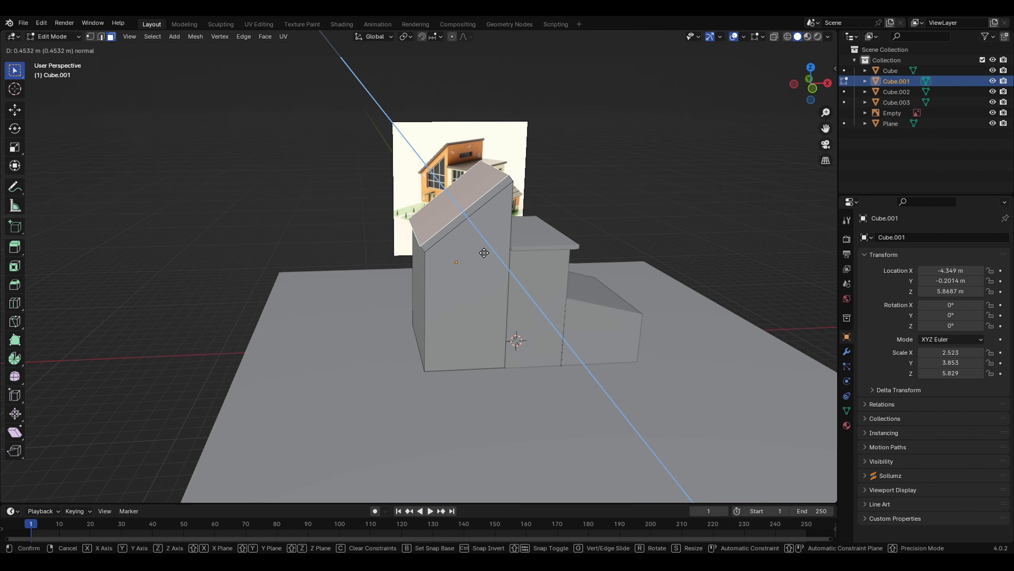
{"action": "key", "text": "e"}
{"action": "middle_click_drag", "start_coordinate": [551, 282], "coordinate": [581, 281]}
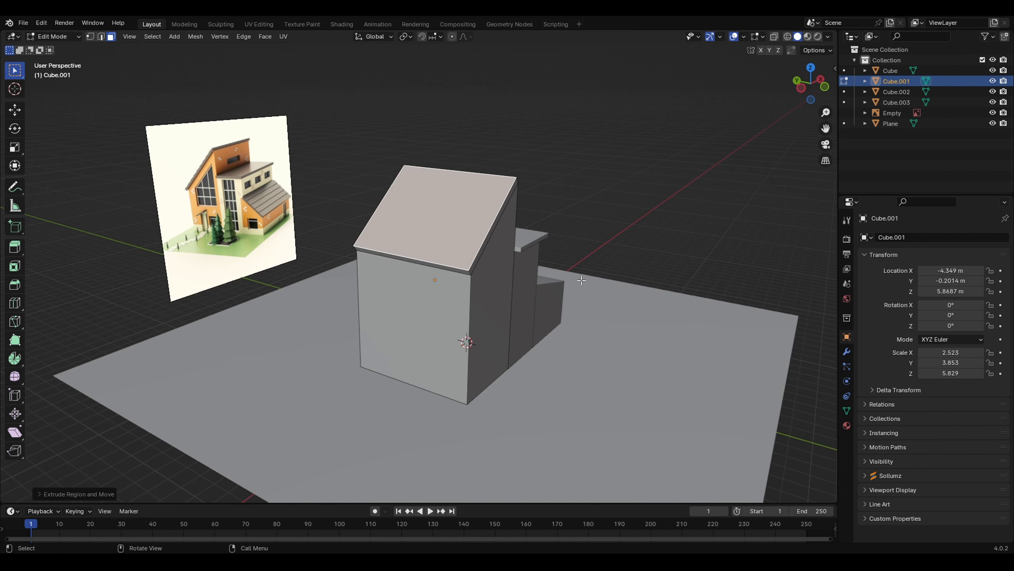
- In the front view, move the extruded roof face about 0.26 m along X and 0.18 m along Z to align with the walls
{"action": "key", "text": "KP_1"}
{"action": "scroll", "coordinate": [421, 176], "scroll_direction": "up", "scroll_amount": 4}
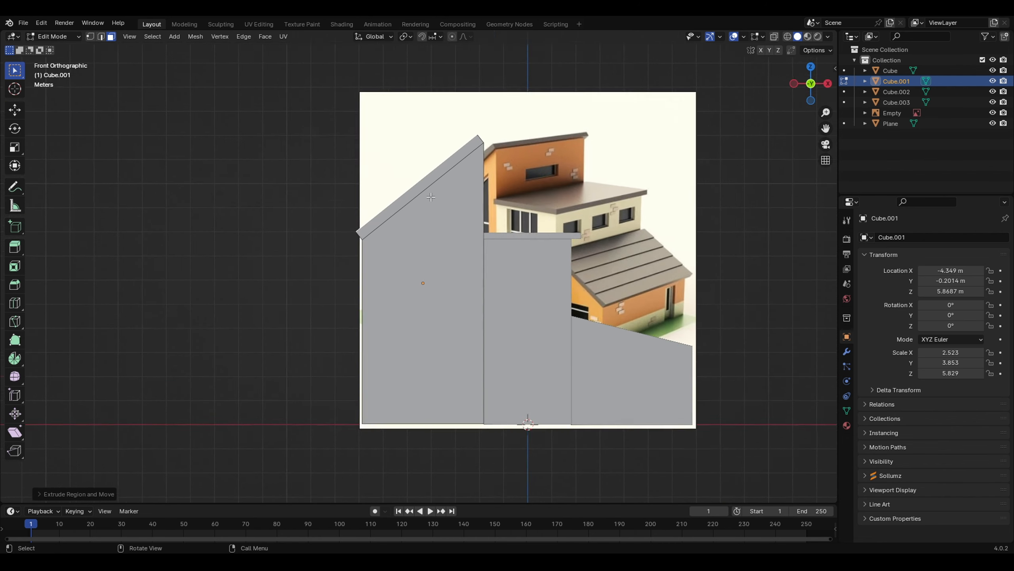
{"action": "key", "text": "g"}
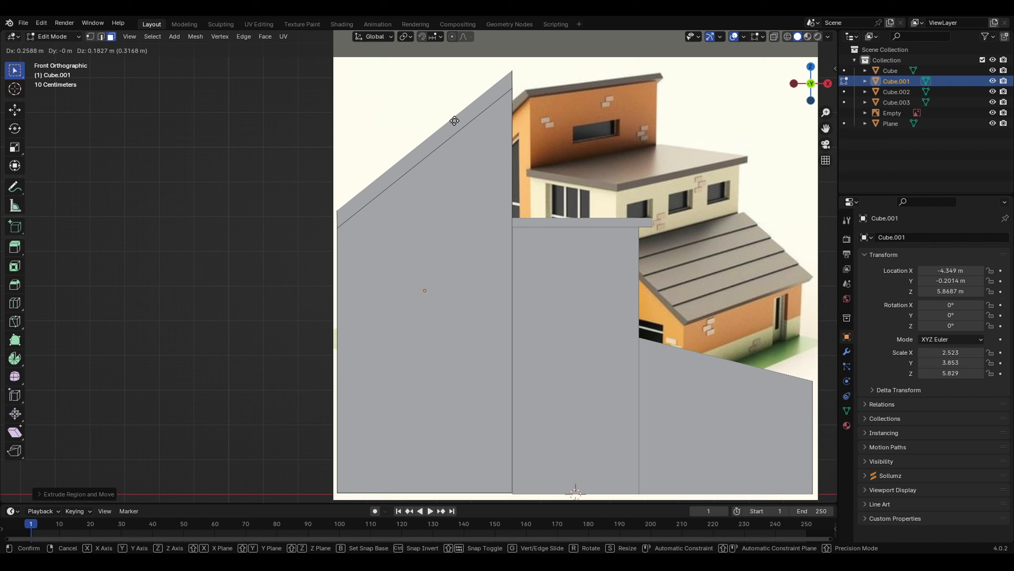
{"action": "left_click", "coordinate": [456, 121]}
{"action": "scroll", "coordinate": [456, 121], "scroll_direction": "down", "scroll_amount": 3}
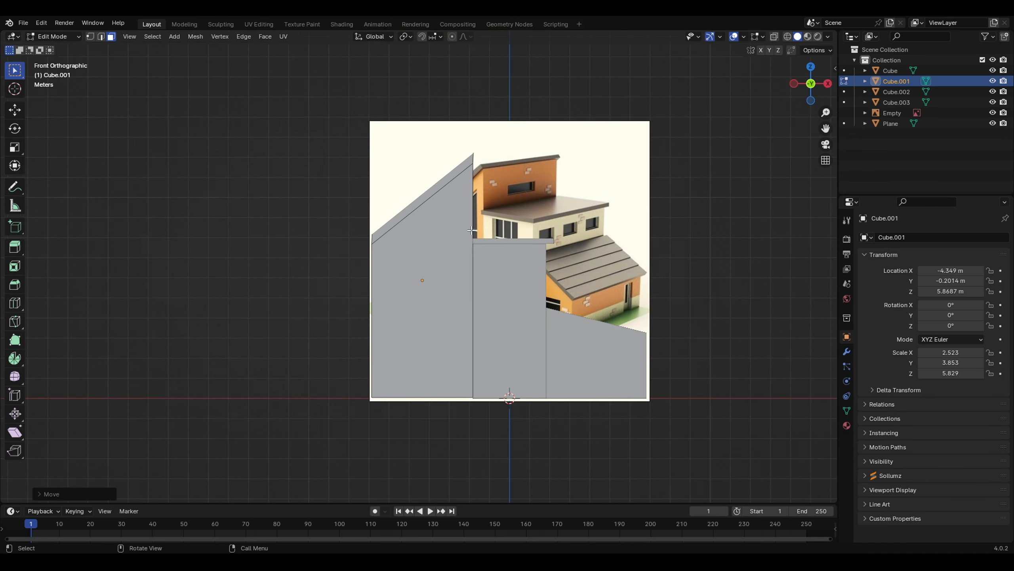
{"action": "middle_click_drag", "start_coordinate": [456, 120], "coordinate": [411, 222]}
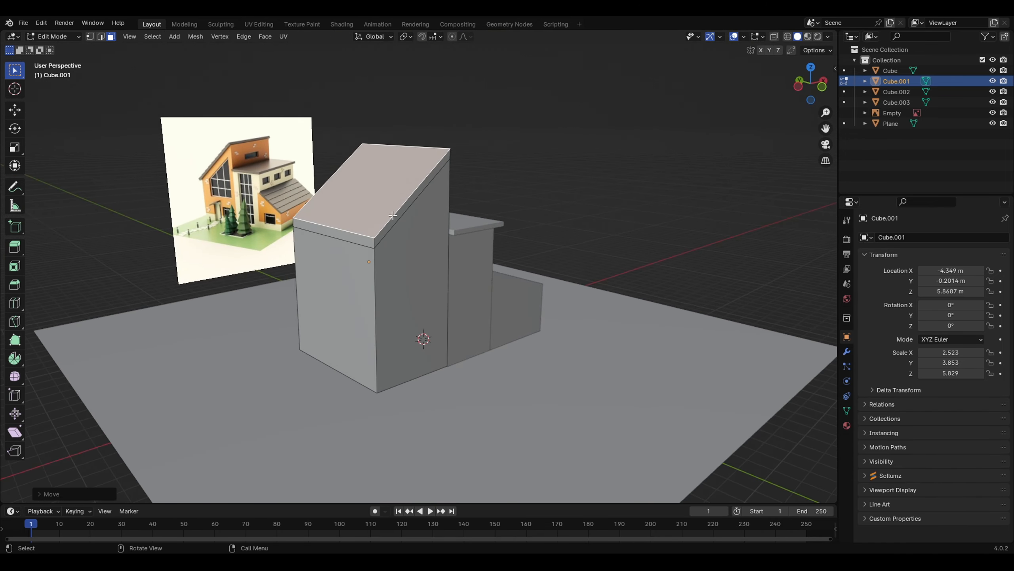
{"action": "left_click", "coordinate": [46, 42]}
{"action": "left_click", "coordinate": [57, 44]}
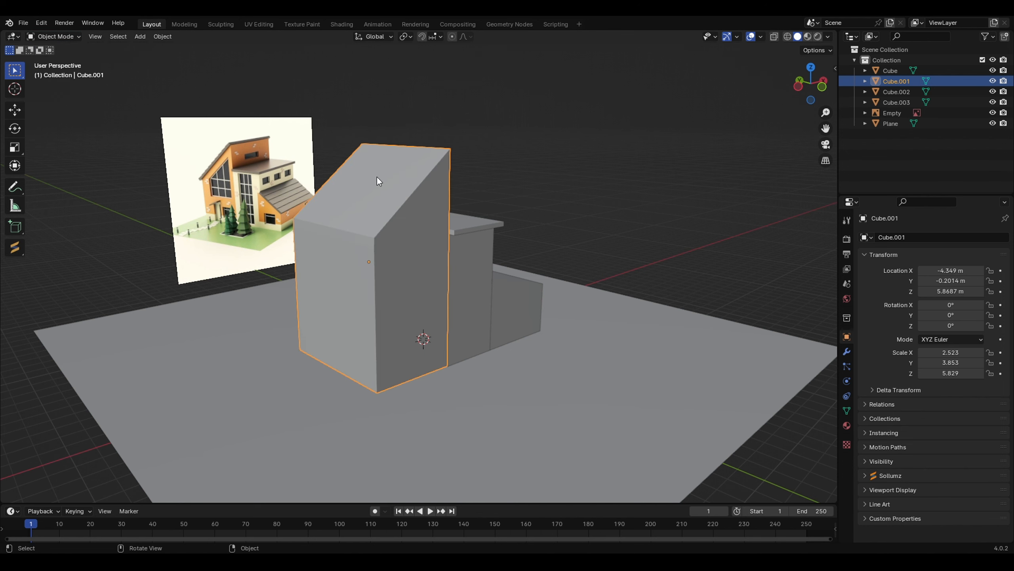
{"action": "left_click", "coordinate": [54, 36]}
{"action": "left_click", "coordinate": [66, 58]}
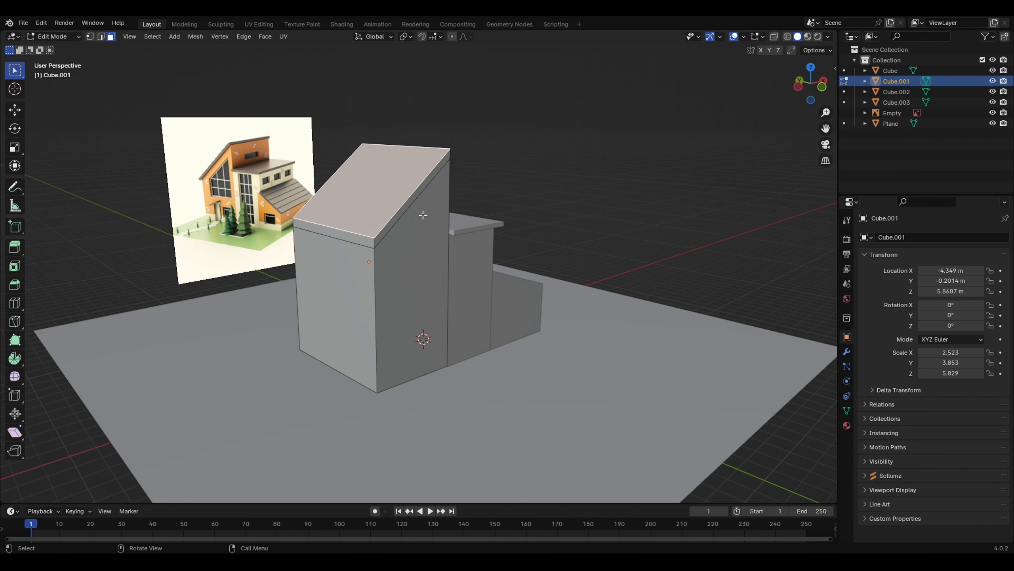
- Separate the outer top and rim faces of the tall block's sloped roof slab into their own object and return to Object Mode
{"action": "left_click", "coordinate": [402, 210]}
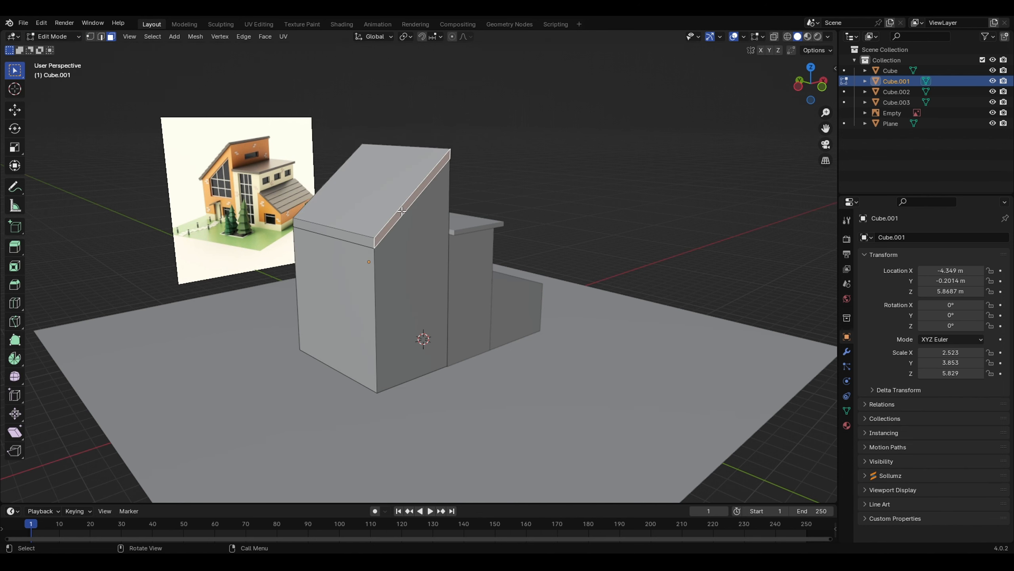
{"action": "left_click", "coordinate": [347, 236], "text": "shift"}
{"action": "middle_click_drag", "start_coordinate": [347, 237], "coordinate": [485, 245]}
{"action": "left_click", "coordinate": [272, 221], "text": "shift"}
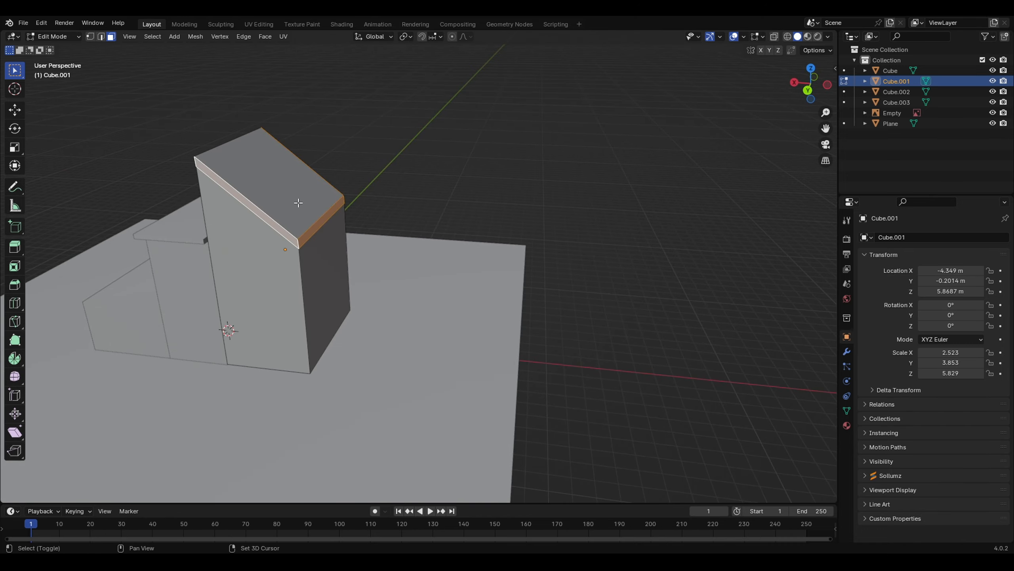
{"action": "left_click", "coordinate": [298, 202], "text": "shift"}
{"action": "middle_click_drag", "start_coordinate": [239, 199], "coordinate": [356, 198]}
{"action": "left_click", "coordinate": [186, 174], "text": "shift"}
{"action": "middle_click_drag", "start_coordinate": [186, 174], "coordinate": [369, 262]}
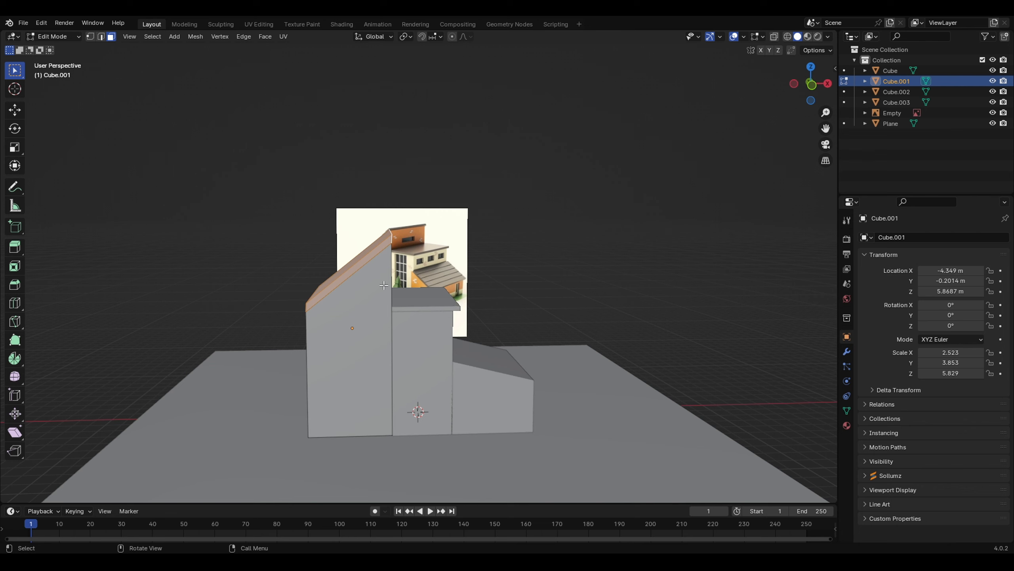
{"action": "left_click", "coordinate": [196, 37]}
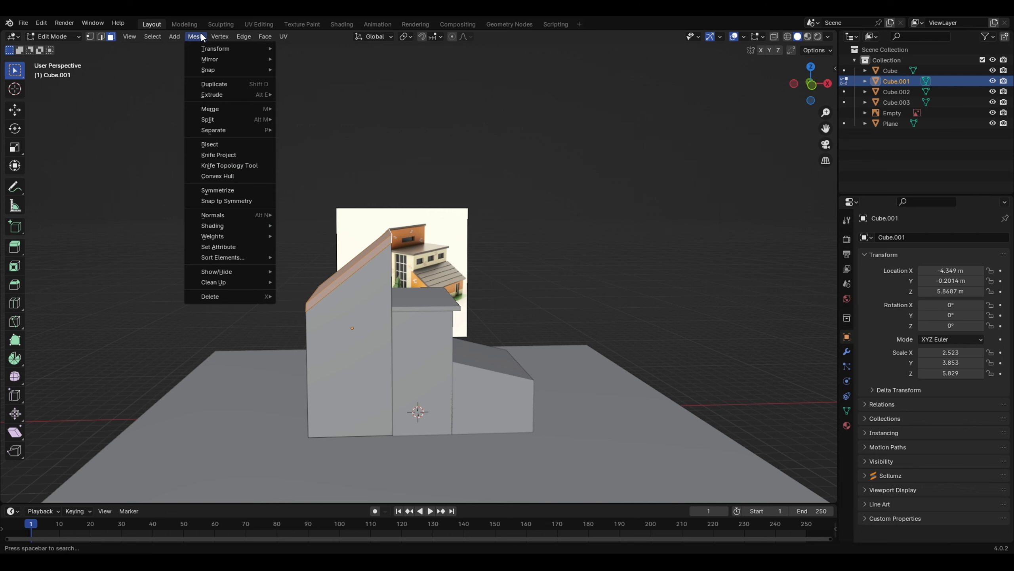
{"action": "mouse_move", "coordinate": [248, 132]}
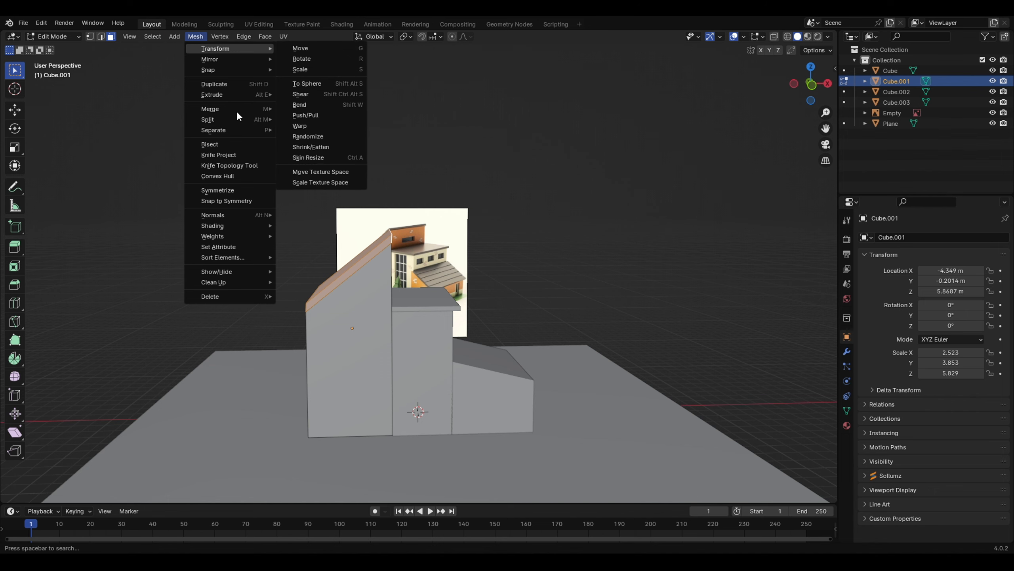
{"action": "left_click", "coordinate": [301, 130]}
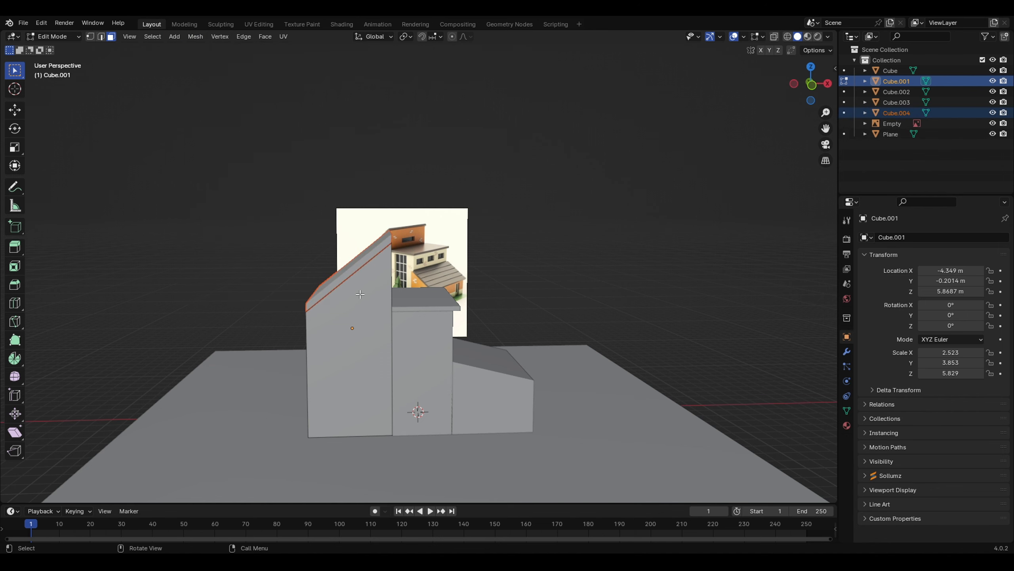
{"action": "middle_click_drag", "start_coordinate": [361, 294], "coordinate": [424, 308]}
{"action": "left_click", "coordinate": [53, 37]}
{"action": "left_click", "coordinate": [63, 47]}
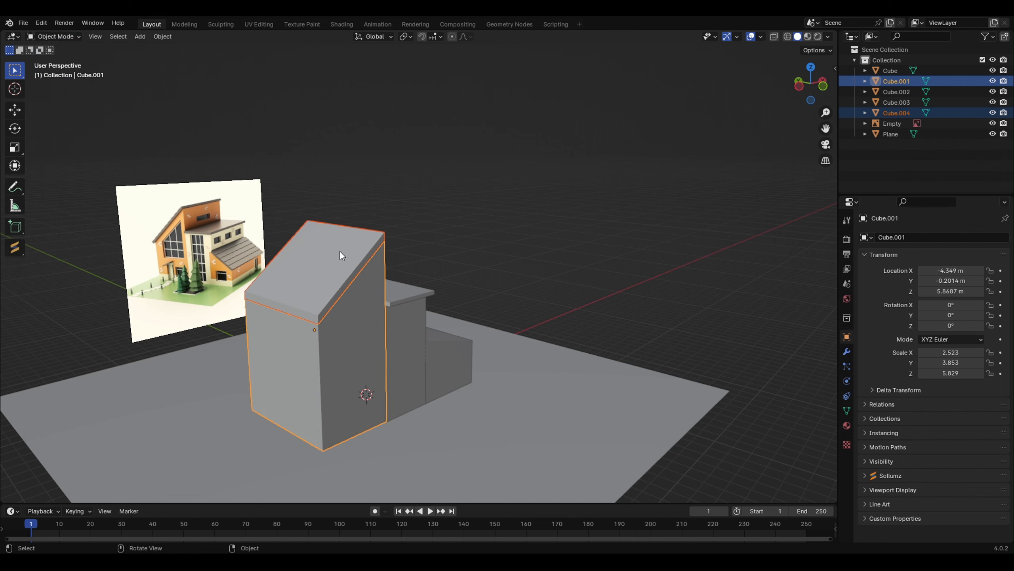
- Try moving the separated roof slab freely above the tall block, then cancel the move and clear the selection
{"action": "left_click", "coordinate": [339, 253]}
{"action": "key", "text": "g"}
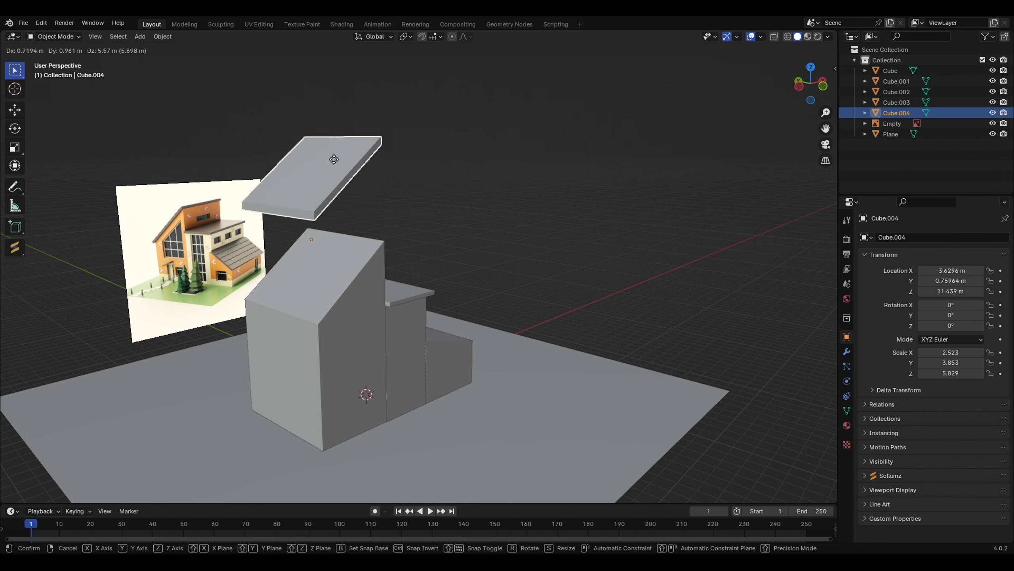
{"action": "key", "text": "Escape"}
{"action": "middle_click_drag", "start_coordinate": [443, 320], "coordinate": [690, 347]}
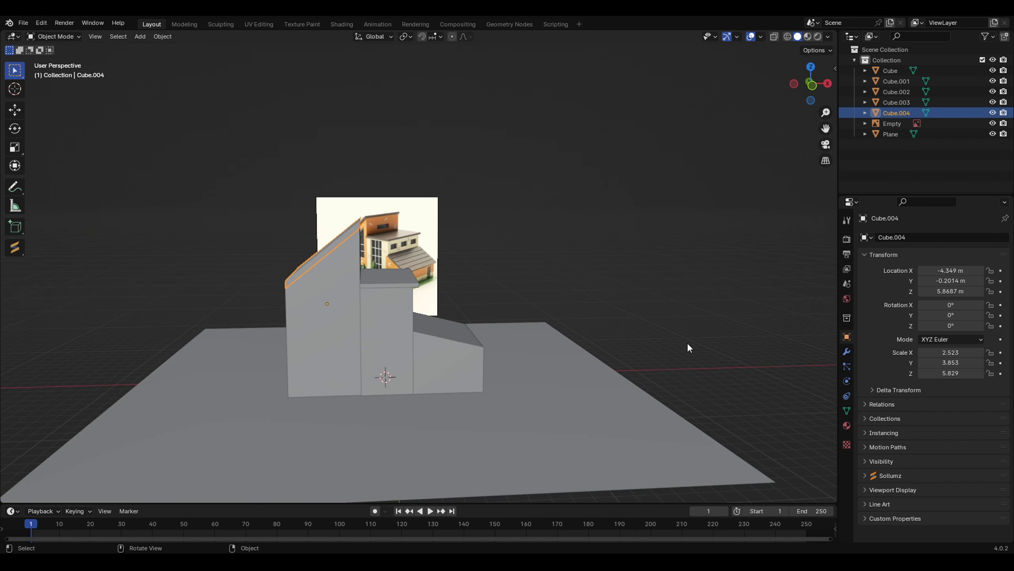
{"action": "left_click", "coordinate": [688, 347]}
- In Edit Mode, duplicate the low block's sloped top face in place and extrude it about 0.38 m along its normal
{"action": "middle_click_drag", "start_coordinate": [396, 270], "coordinate": [380, 285]}
{"action": "scroll", "coordinate": [473, 332], "scroll_direction": "up", "scroll_amount": 2}
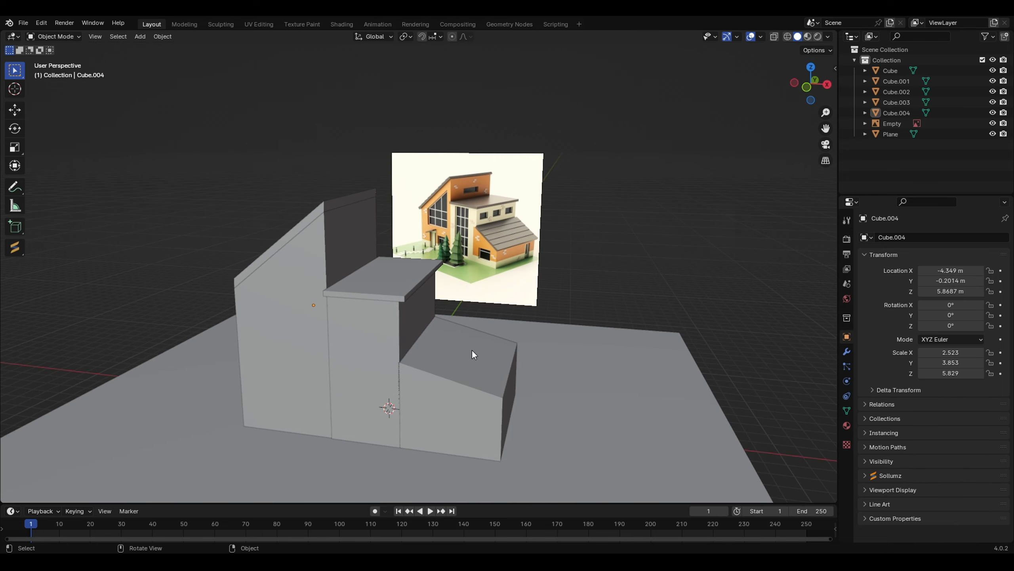
{"action": "left_click", "coordinate": [459, 376]}
{"action": "left_click", "coordinate": [60, 36]}
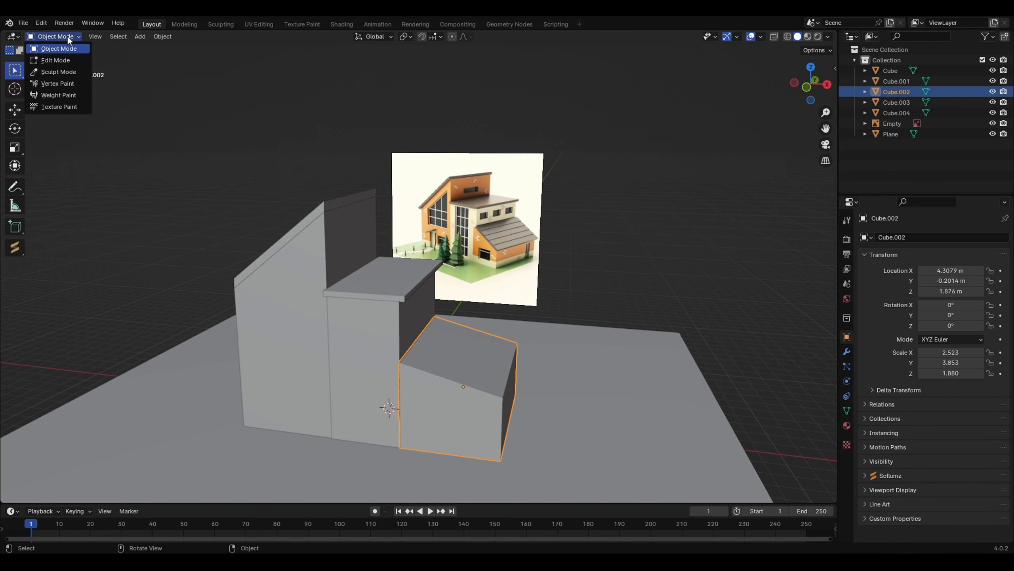
{"action": "left_click", "coordinate": [58, 48]}
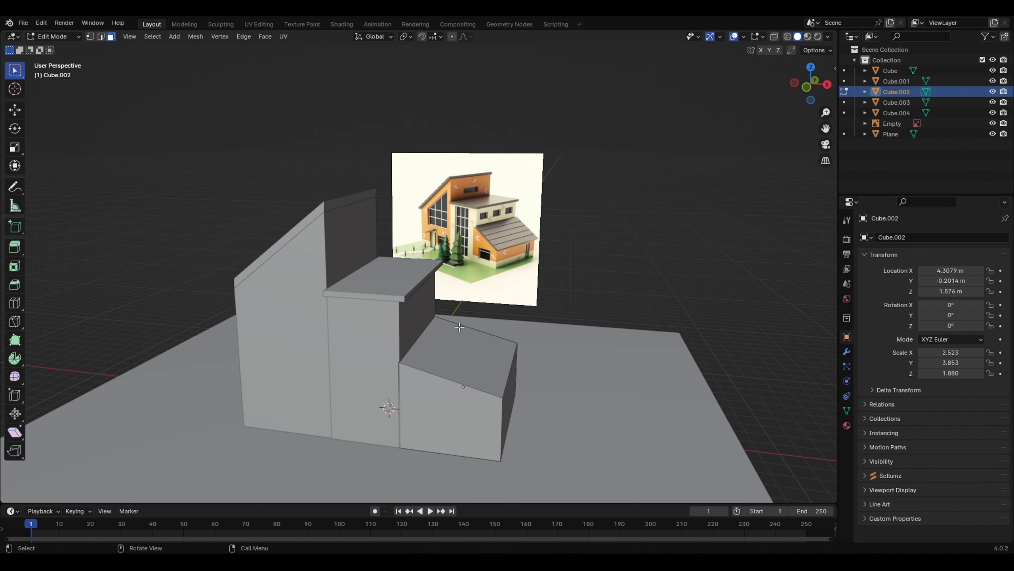
{"action": "left_click", "coordinate": [459, 346]}
{"action": "key", "text": "shift+d"}
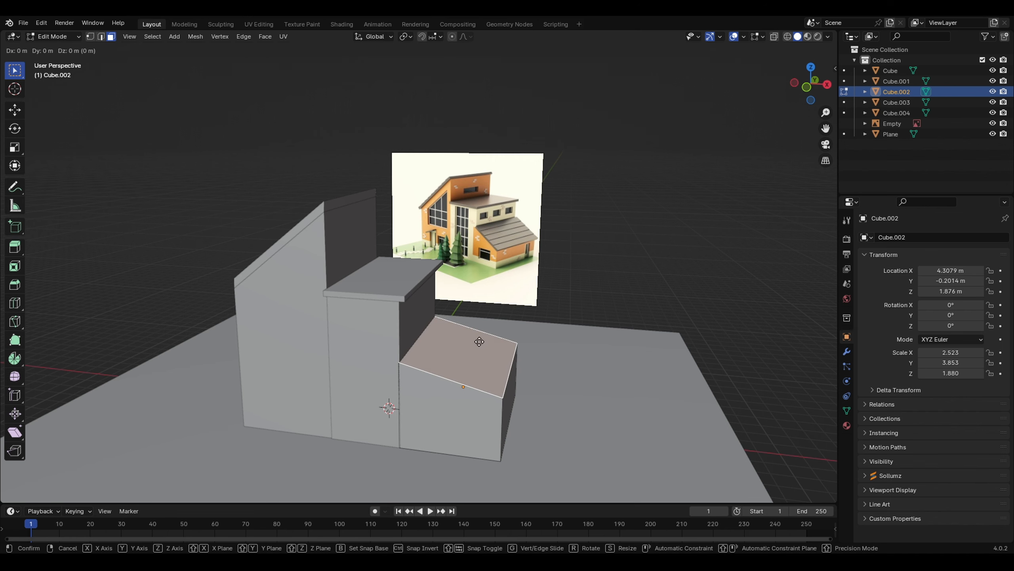
{"action": "right_click", "coordinate": [480, 342]}
{"action": "key", "text": "e"}
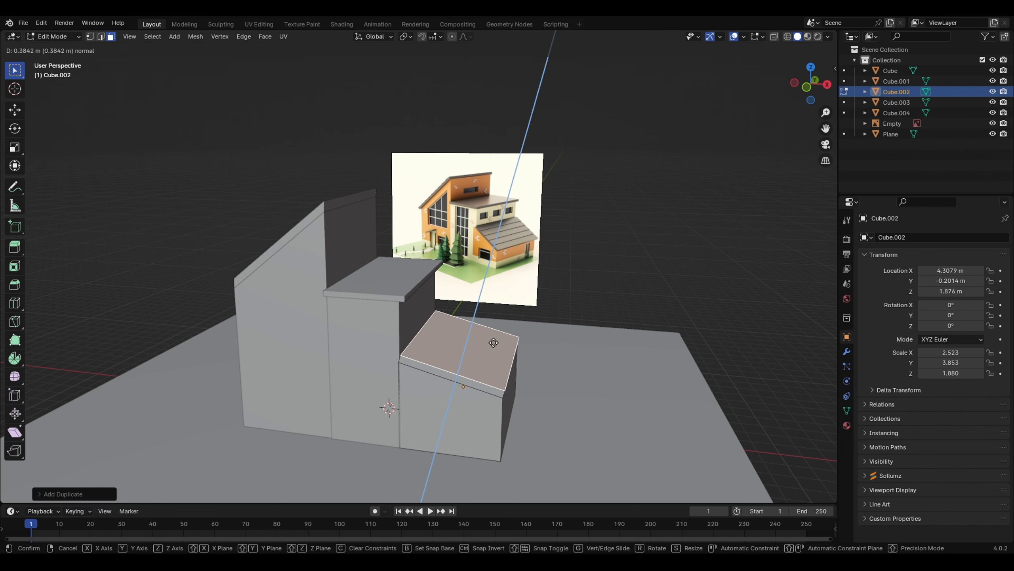
{"action": "left_click", "coordinate": [532, 376]}
- In the front view, move the low block's extruded roof face about -0.12 m along X and 0.07 m along Z
{"action": "key", "text": "KP_1"}
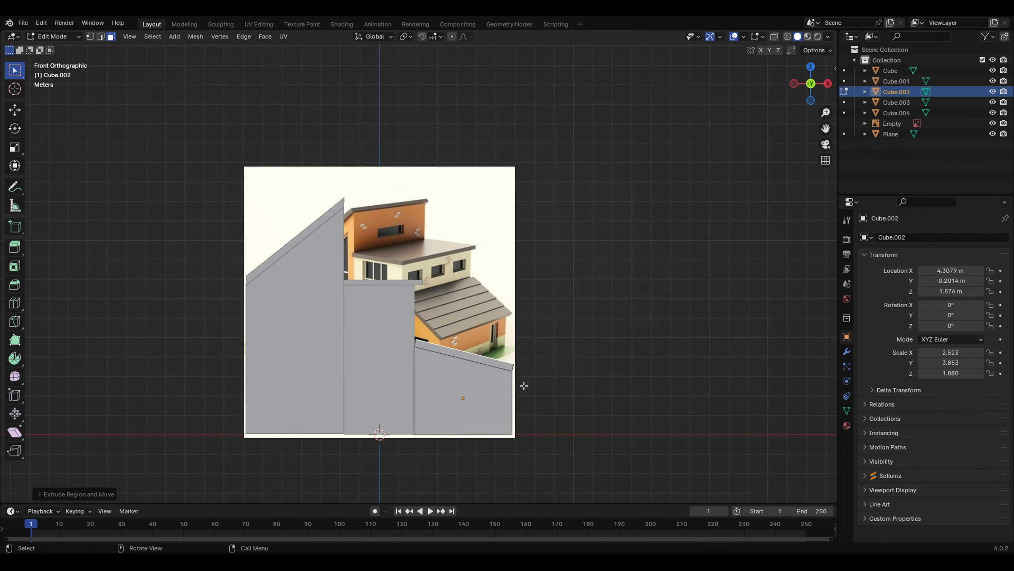
{"action": "scroll", "coordinate": [524, 385], "scroll_direction": "up", "scroll_amount": 4}
{"action": "key", "text": "g"}
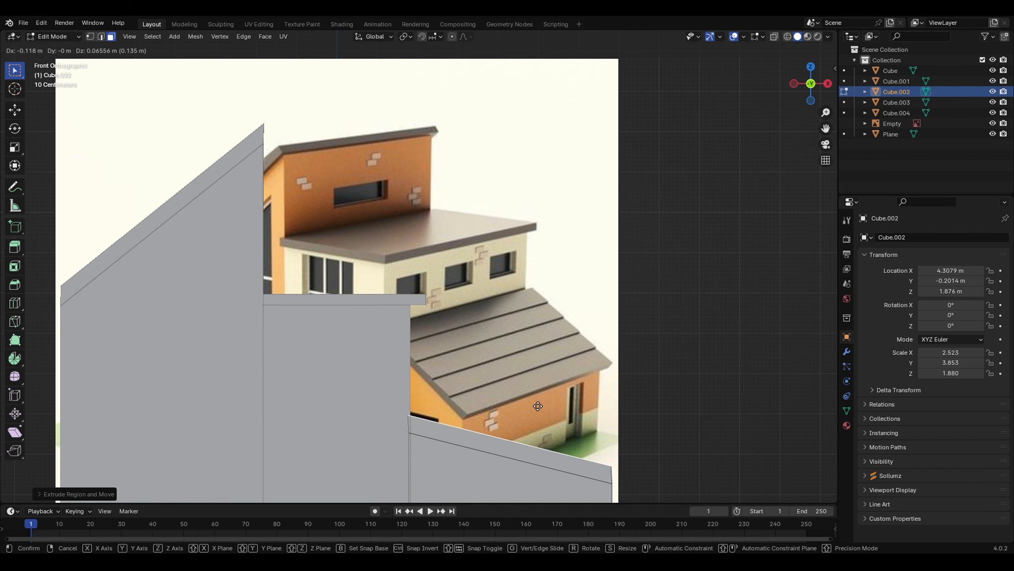
{"action": "left_click", "coordinate": [538, 406]}
{"action": "scroll", "coordinate": [538, 407], "scroll_direction": "down", "scroll_amount": 3}
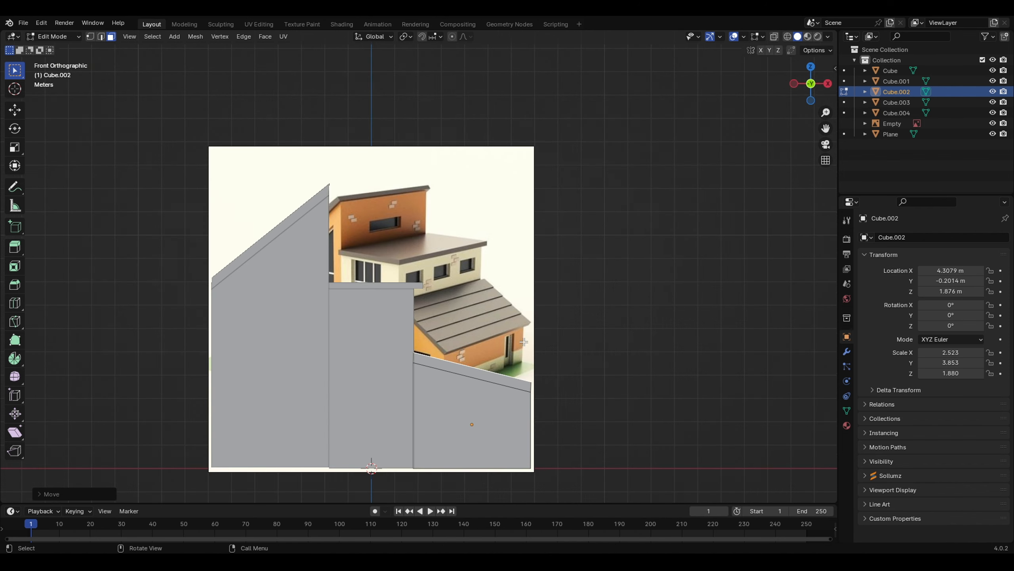
{"action": "middle_click_drag", "start_coordinate": [535, 404], "coordinate": [605, 376]}
{"action": "scroll", "coordinate": [581, 368], "scroll_direction": "down", "scroll_amount": 2}
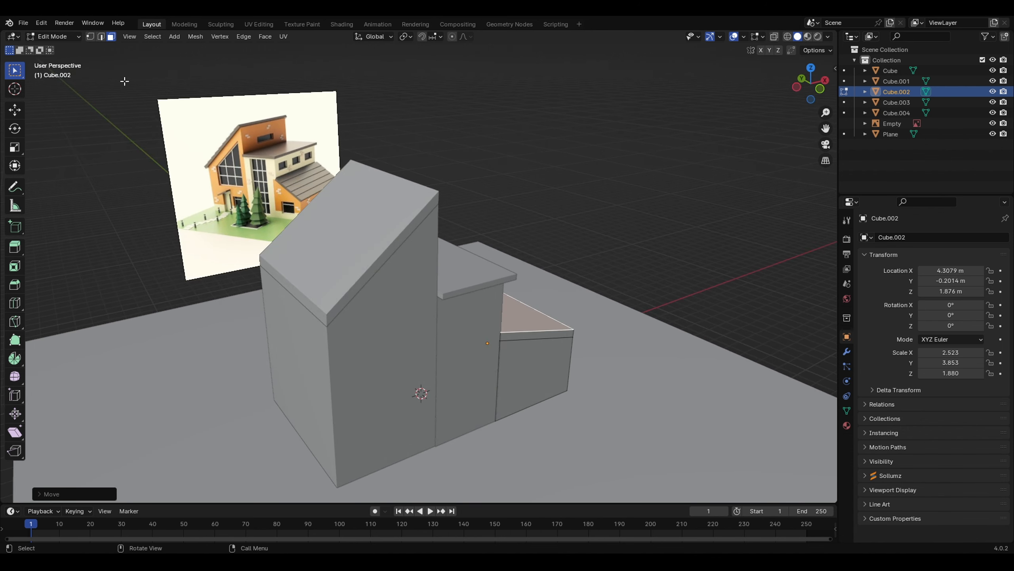
- Return to Object Mode and enlarge the tall block's roof slab to a scale of about 2.653, 4.051, 6.128
{"action": "left_click", "coordinate": [64, 36]}
{"action": "left_click", "coordinate": [64, 49]}
{"action": "left_click", "coordinate": [379, 242]}
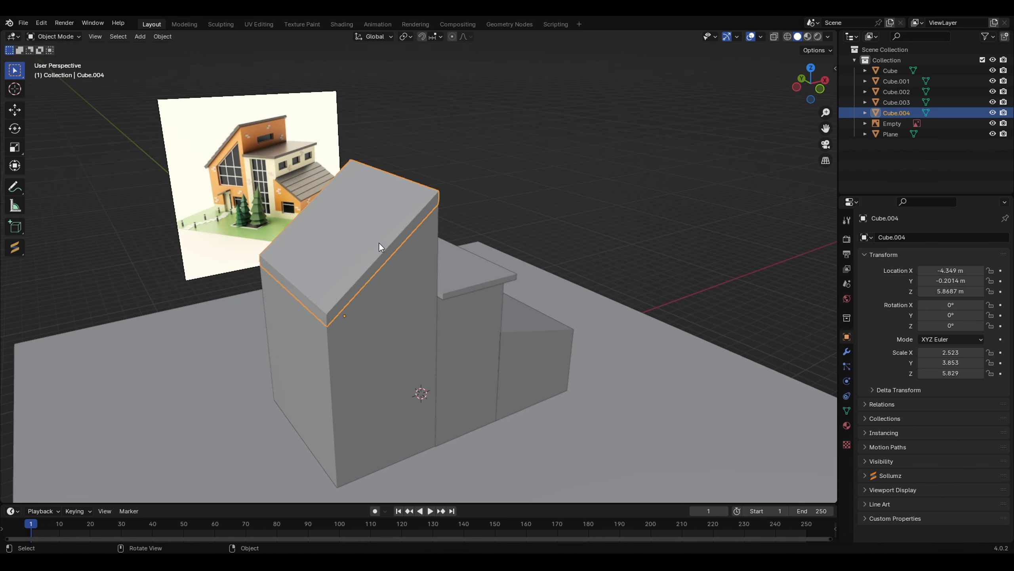
{"action": "key", "text": "s"}
{"action": "left_click", "coordinate": [420, 252]}
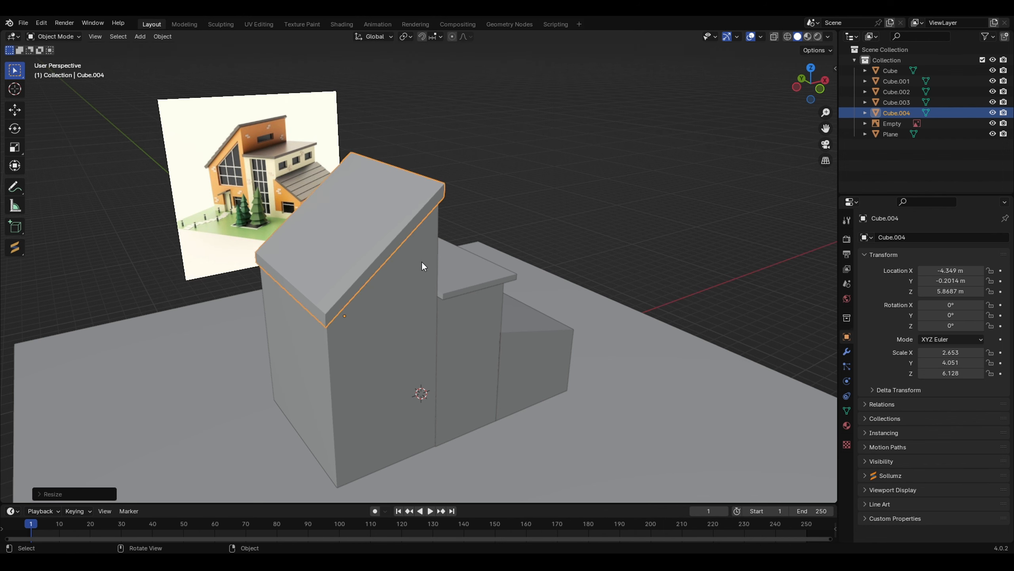
- In the front view, seat the enlarged roof slab on the tall block's slope at about X -4.4 m and Z 5.6 m
{"action": "key", "text": "KP_1"}
{"action": "scroll", "coordinate": [254, 179], "scroll_direction": "up", "scroll_amount": 3}
{"action": "key", "text": "g"}
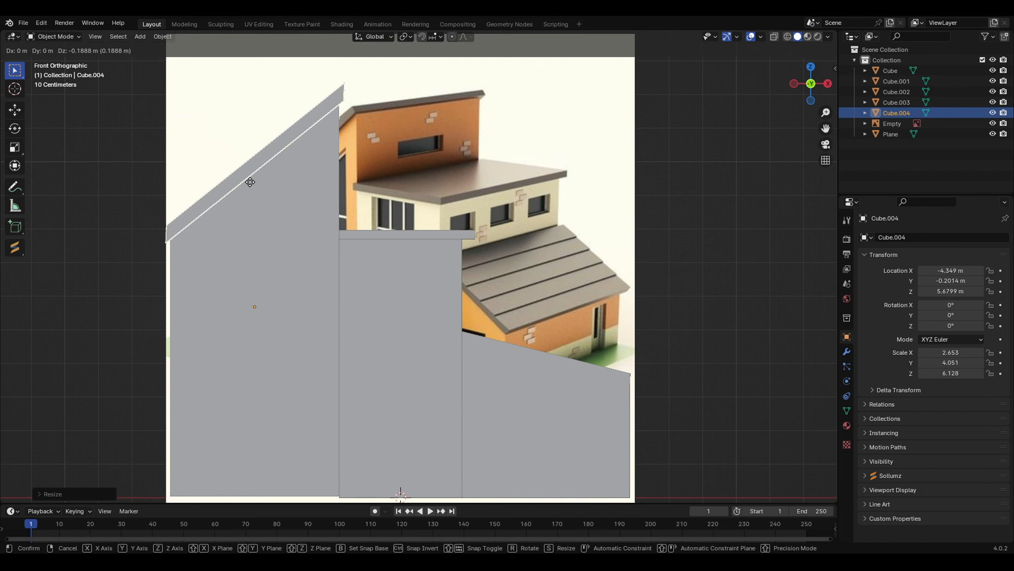
{"action": "left_click", "coordinate": [247, 184]}
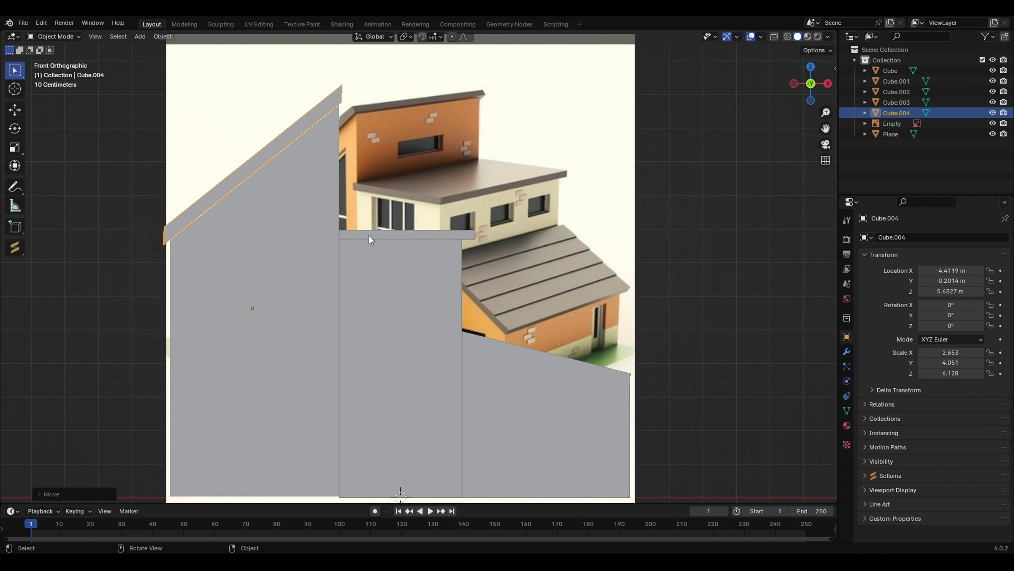
{"action": "left_click", "coordinate": [296, 227]}
{"action": "left_click", "coordinate": [476, 221]}
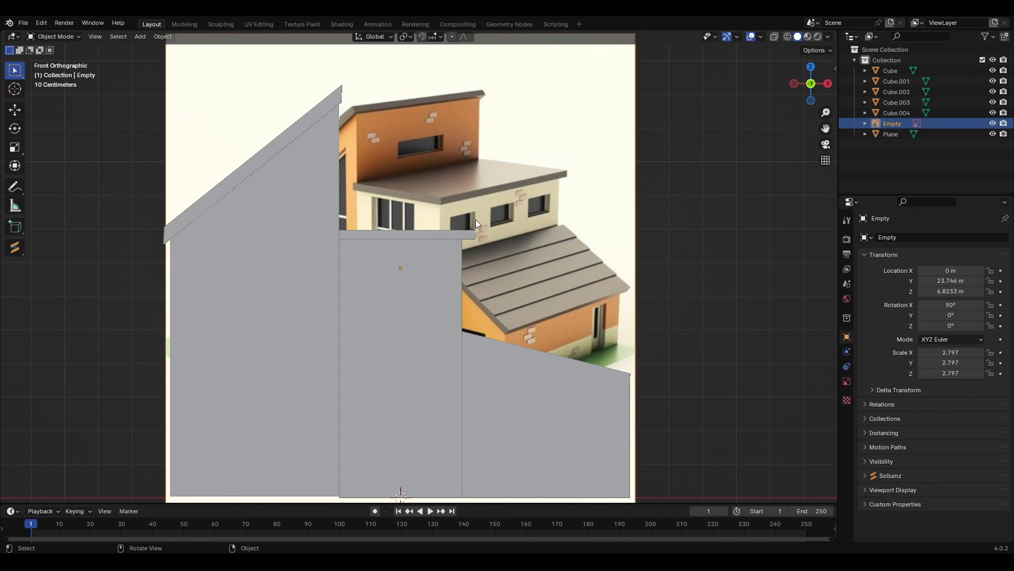
{"action": "left_click", "coordinate": [280, 133]}
{"action": "key", "text": "g"}
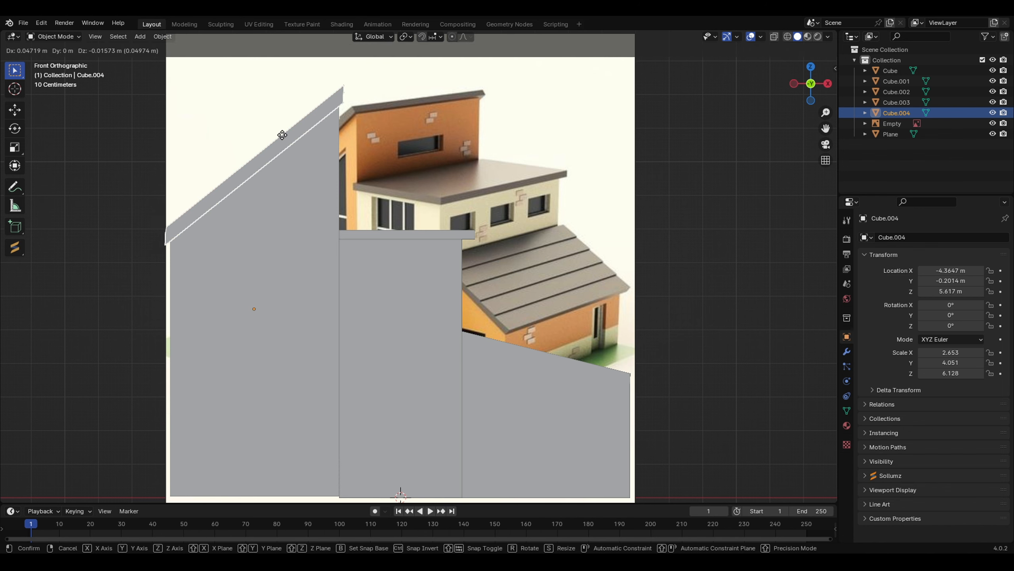
{"action": "left_click", "coordinate": [282, 139]}
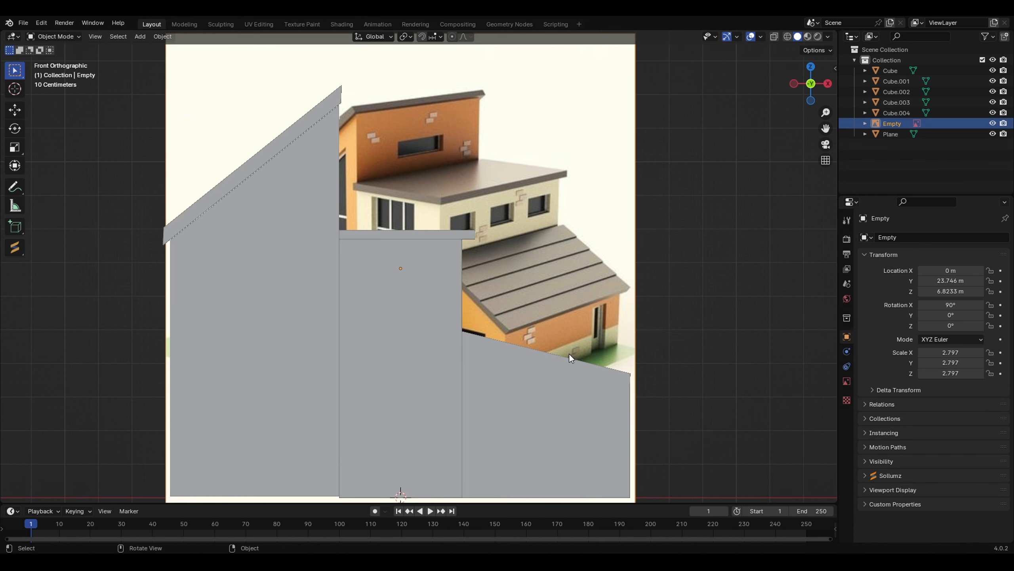
- Separate the top and rim faces of the low block's sloped roof slab into their own object and return to Object Mode
{"action": "middle_click_drag", "start_coordinate": [569, 353], "coordinate": [542, 370]}
{"action": "left_click", "coordinate": [562, 334]}
{"action": "left_click", "coordinate": [54, 37]}
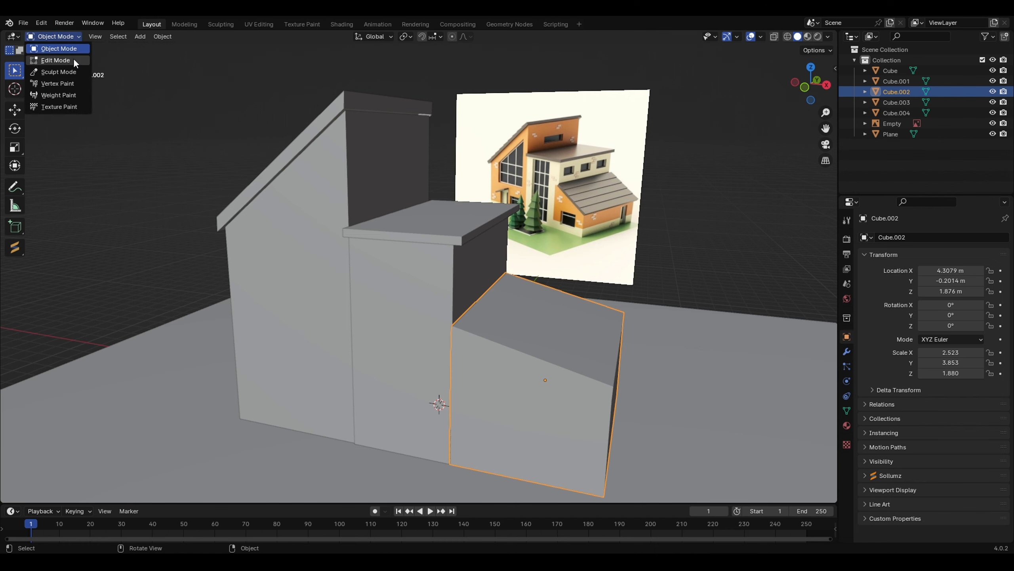
{"action": "left_click", "coordinate": [74, 63]}
{"action": "left_click", "coordinate": [510, 361]}
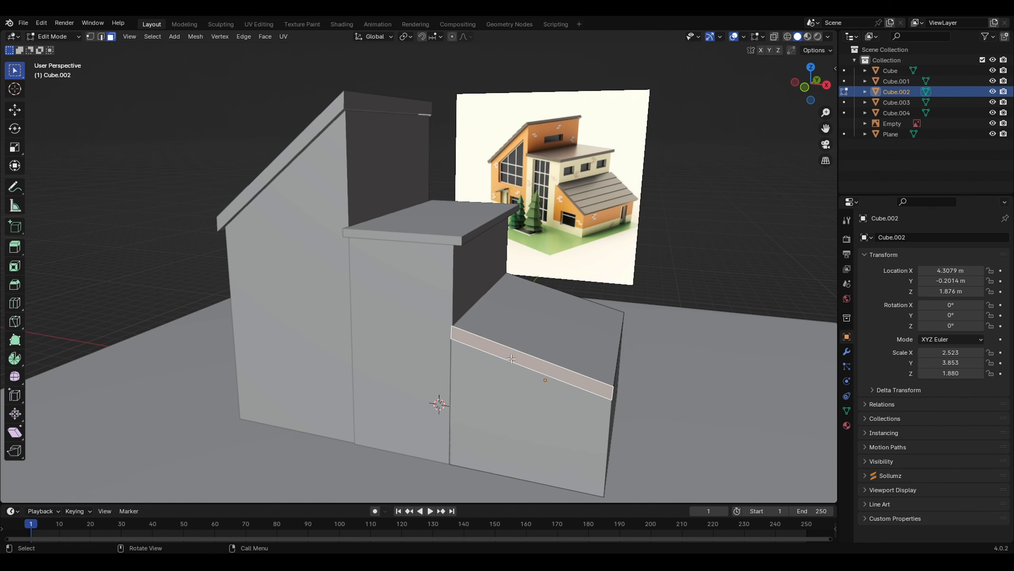
{"action": "left_click", "coordinate": [593, 347], "text": "shift"}
{"action": "scroll", "coordinate": [593, 347], "scroll_direction": "down", "scroll_amount": 3}
{"action": "middle_click_drag", "start_coordinate": [594, 347], "coordinate": [605, 319]}
{"action": "left_click", "coordinate": [557, 306], "text": "shift"}
{"action": "left_click", "coordinate": [624, 298], "text": "shift"}
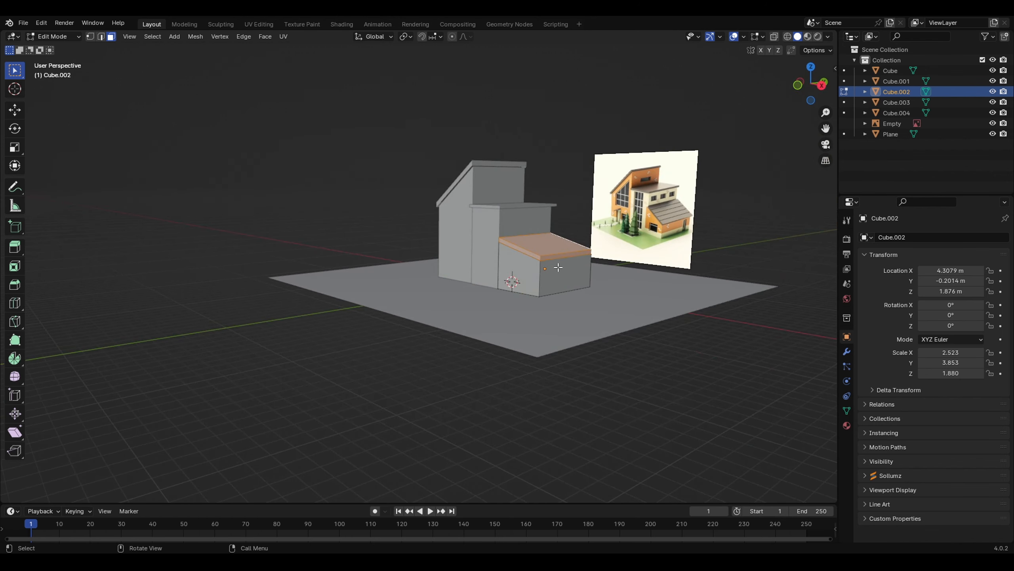
{"action": "scroll", "coordinate": [558, 268], "scroll_direction": "up", "scroll_amount": 3}
{"action": "middle_click_drag", "start_coordinate": [657, 202], "coordinate": [561, 302], "text": "shift"}
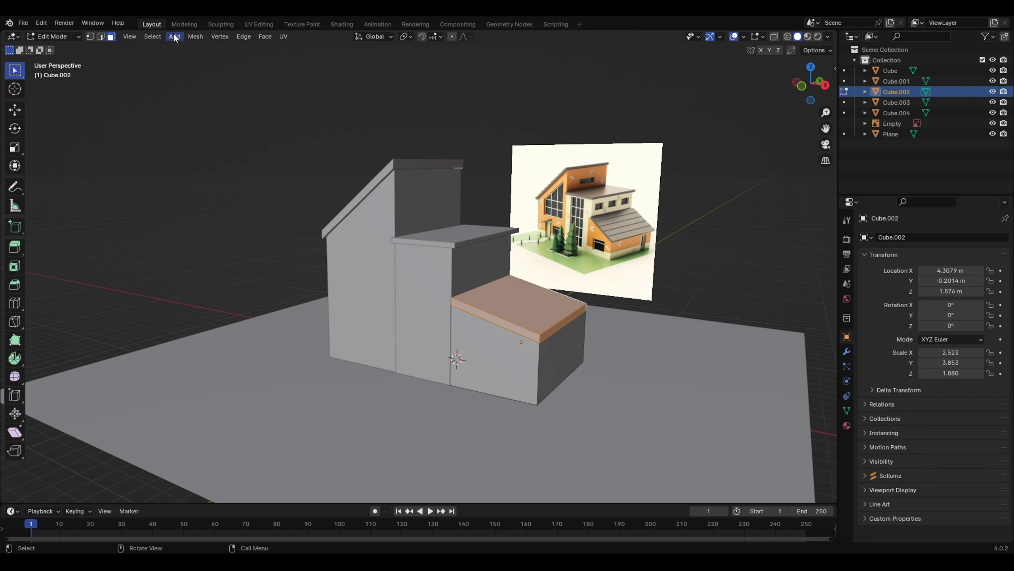
{"action": "left_click", "coordinate": [220, 36]}
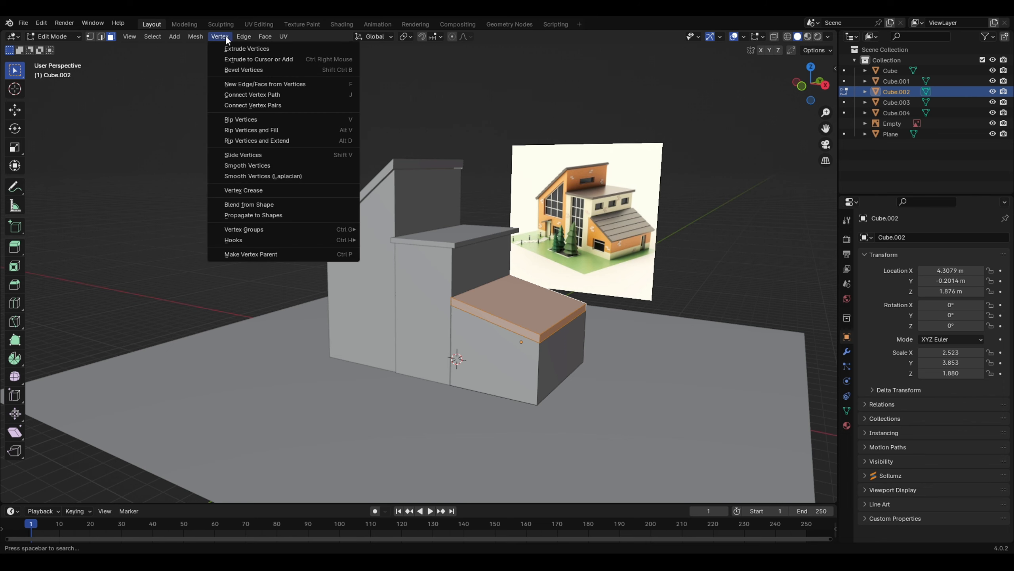
{"action": "left_click", "coordinate": [220, 36]}
{"action": "left_click", "coordinate": [200, 35]}
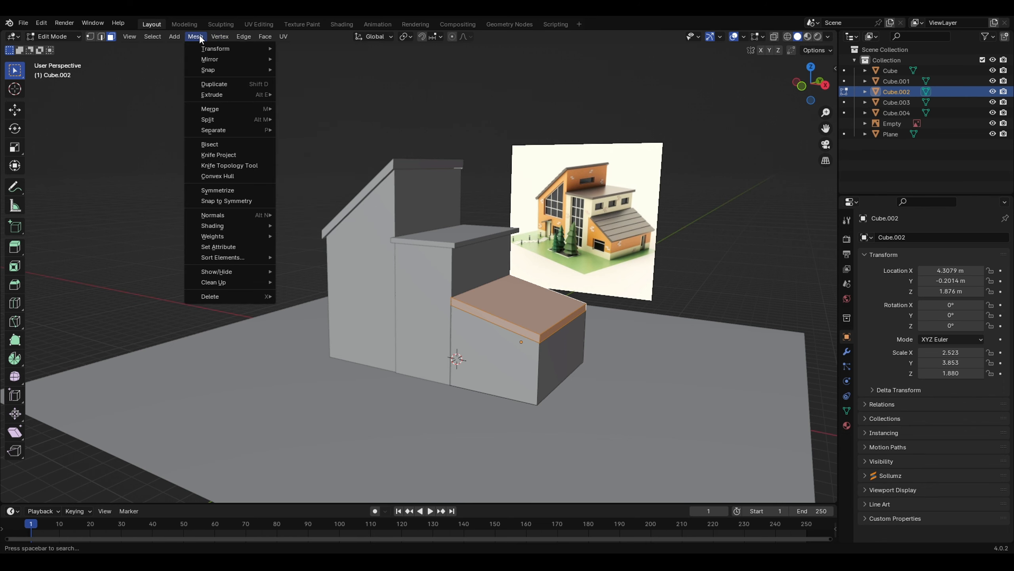
{"action": "mouse_move", "coordinate": [225, 131]}
{"action": "left_click", "coordinate": [312, 129]}
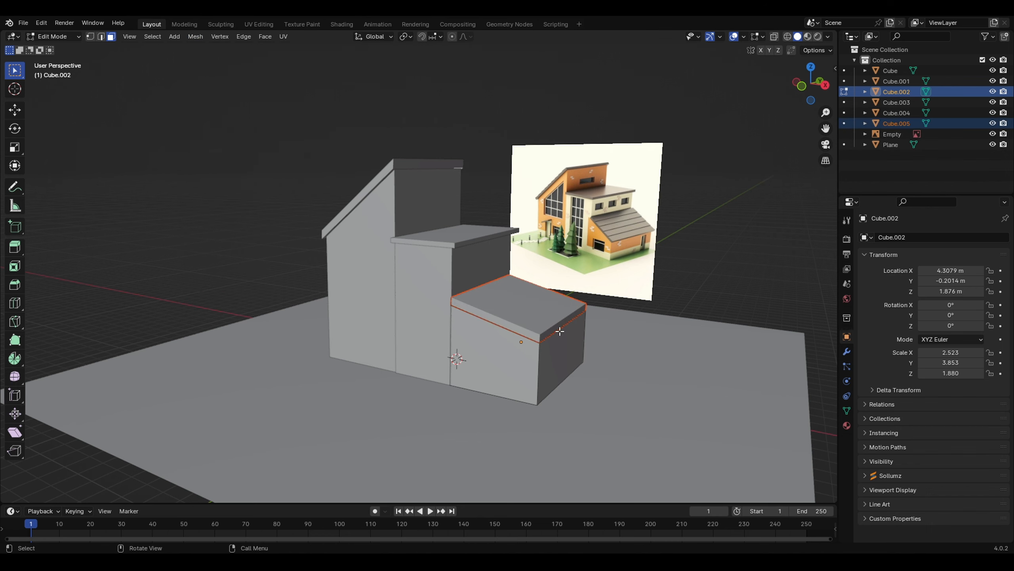
{"action": "left_click", "coordinate": [73, 36]}
{"action": "left_click", "coordinate": [64, 49]}
- Try moving the separated low roof slab away from its block, then undo the move and clear the selection
{"action": "left_click", "coordinate": [742, 367]}
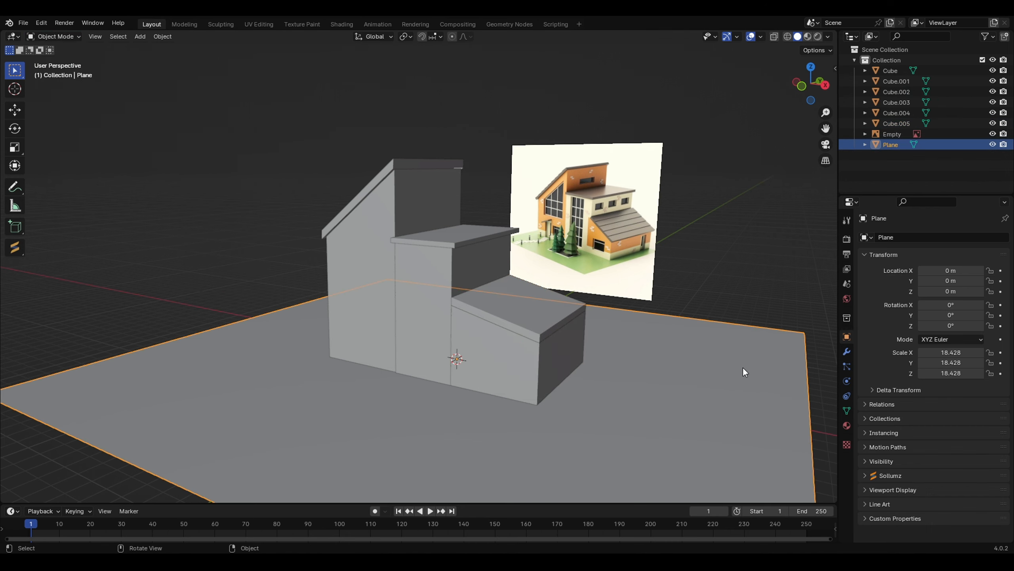
{"action": "left_click", "coordinate": [556, 313]}
{"action": "key", "text": "g"}
{"action": "left_click", "coordinate": [598, 331]}
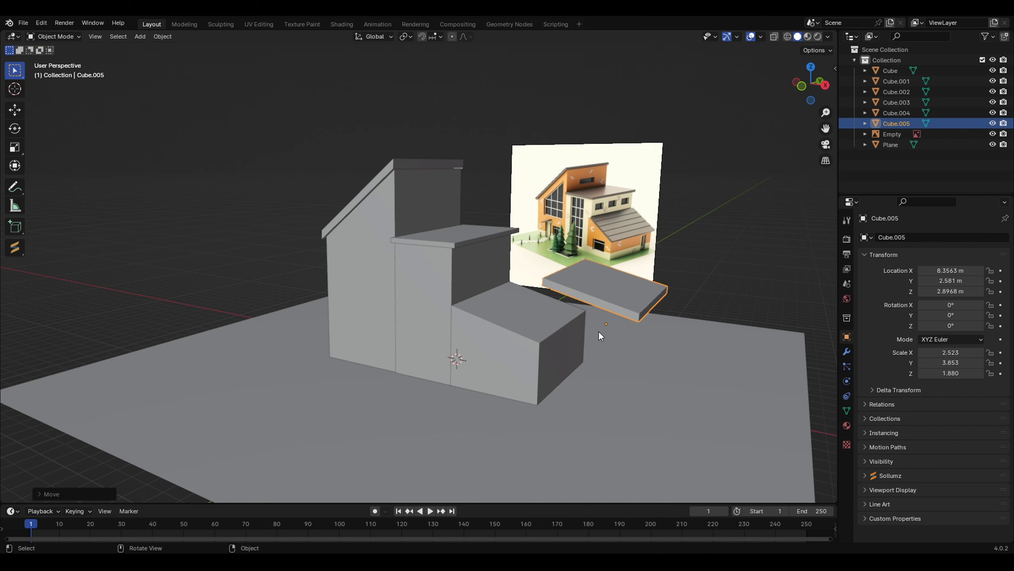
{"action": "middle_click_drag", "start_coordinate": [599, 330], "coordinate": [477, 326]}
{"action": "scroll", "coordinate": [631, 316], "scroll_direction": "up", "scroll_amount": 3}
{"action": "middle_click_drag", "start_coordinate": [618, 306], "coordinate": [509, 342]}
{"action": "key", "text": "ctrl+z"}
{"action": "left_click", "coordinate": [732, 283]}
{"action": "middle_click_drag", "start_coordinate": [734, 290], "coordinate": [564, 323]}
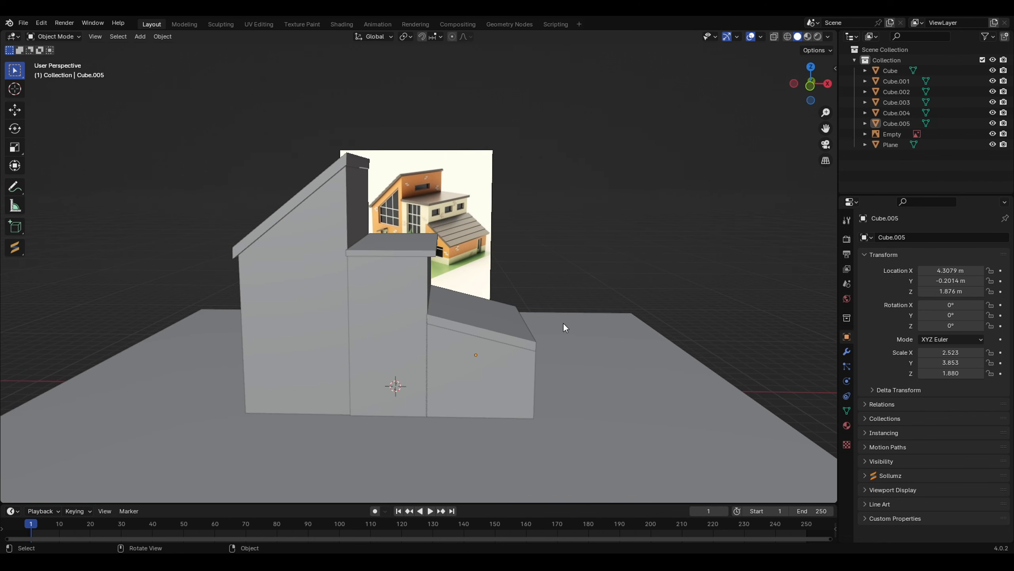
- Try enlarging the low block's roof slab to a scale of about 2.742, 4.186, 2.042, then undo the scaling
{"action": "left_click", "coordinate": [539, 320]}
{"action": "key", "text": "s"}
{"action": "left_click", "coordinate": [568, 325]}
{"action": "middle_click_drag", "start_coordinate": [496, 323], "coordinate": [542, 322]}
{"action": "key", "text": "g"}
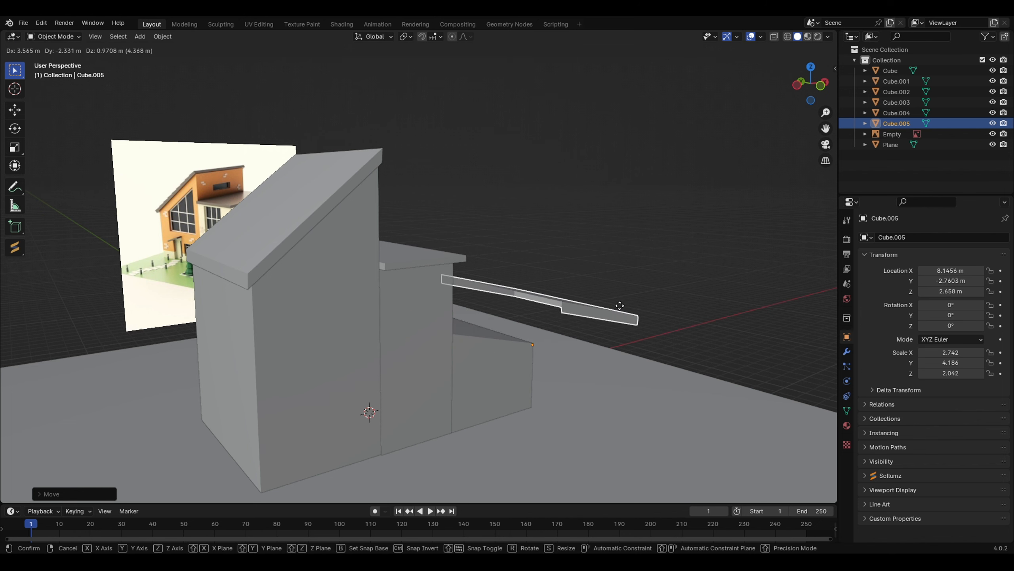
{"action": "right_click", "coordinate": [619, 306]}
{"action": "key", "text": "s"}
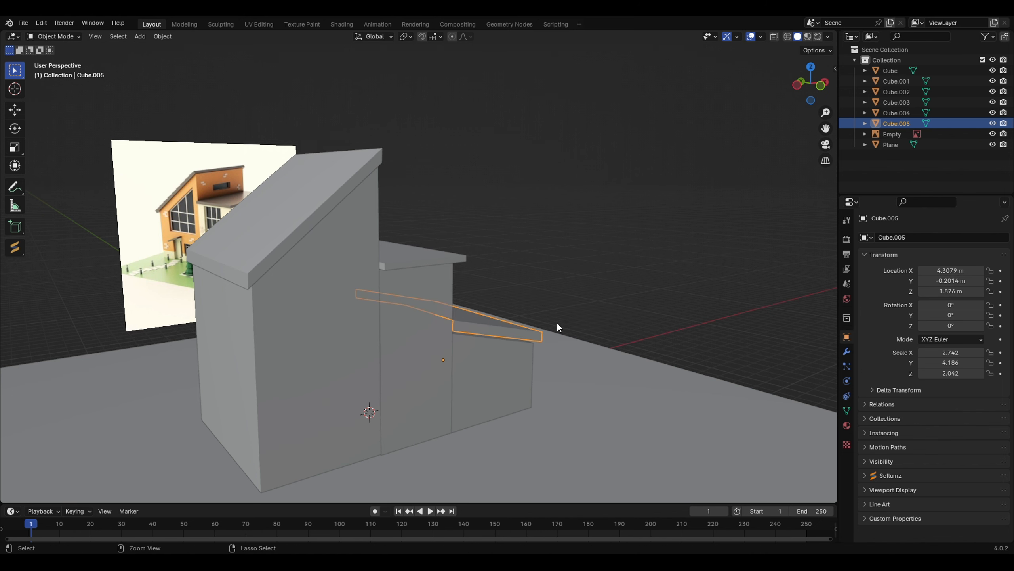
{"action": "left_click", "coordinate": [520, 322]}
{"action": "middle_click_drag", "start_coordinate": [520, 322], "coordinate": [423, 341]}
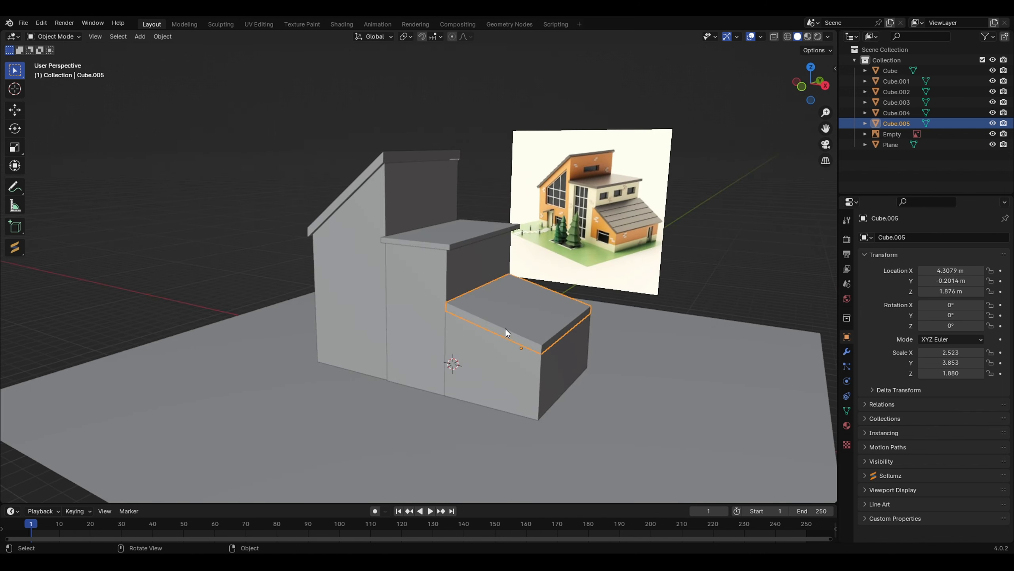
- Move the low block's roof slab off its block to about X 6.97 m, Y -0.94 m, Z 1.90 m
{"action": "mouse_move", "coordinate": [485, 314]}
{"action": "middle_mouse_down"}
{"action": "mouse_move", "coordinate": [517, 325]}
{"action": "mouse_move", "coordinate": [503, 312]}
{"action": "mouse_move", "coordinate": [485, 317]}
{"action": "middle_mouse_up"}
{"action": "key", "text": "g"}
{"action": "left_click", "coordinate": [535, 318]}
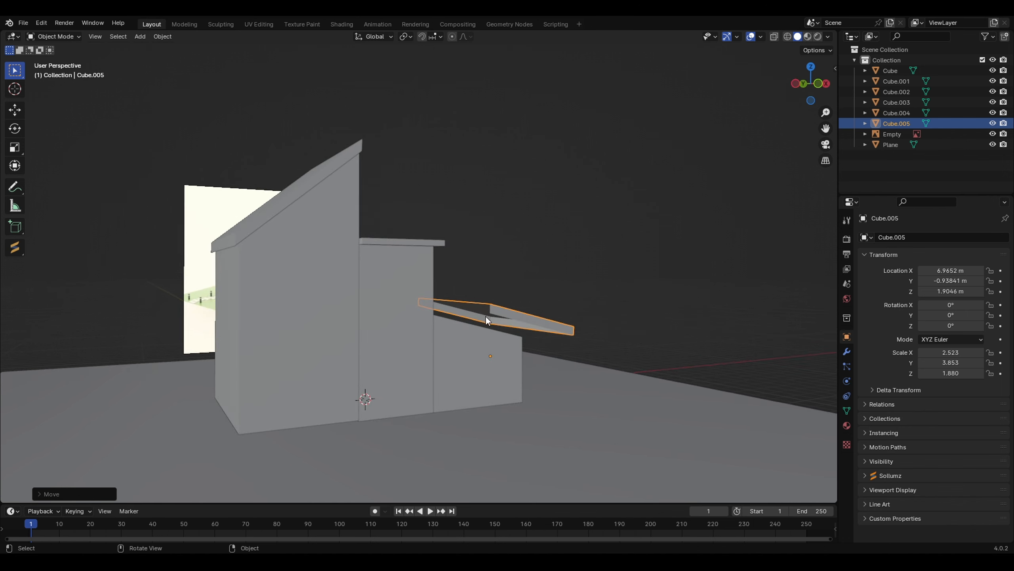
{"action": "scroll", "coordinate": [486, 316], "scroll_direction": "up", "scroll_amount": 4}
{"action": "middle_click_drag", "start_coordinate": [521, 349], "coordinate": [458, 322]}
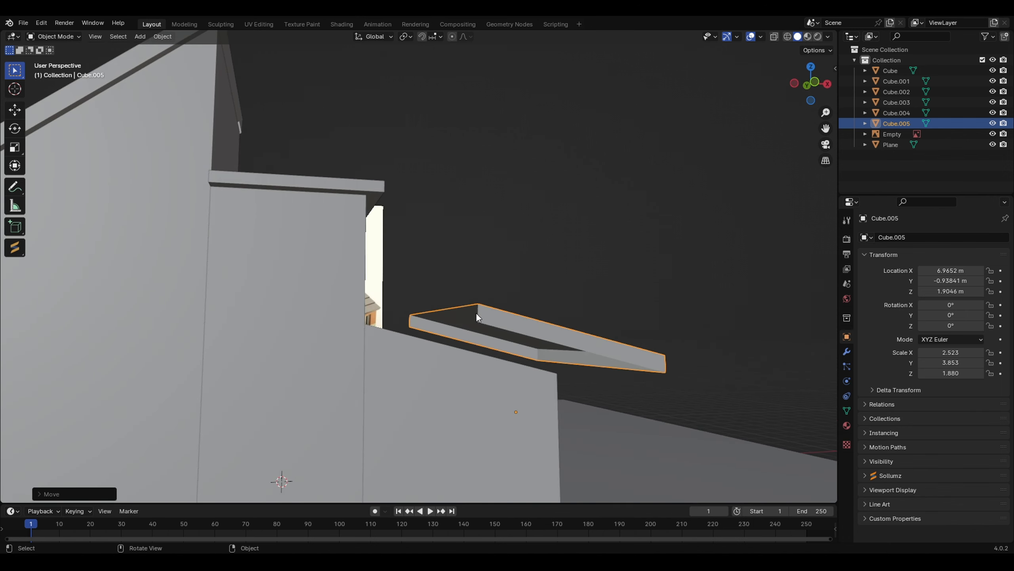
- In Edit Mode, select three edges around the open upper end of the low roof slab and fill it with a face
{"action": "left_click", "coordinate": [56, 37]}
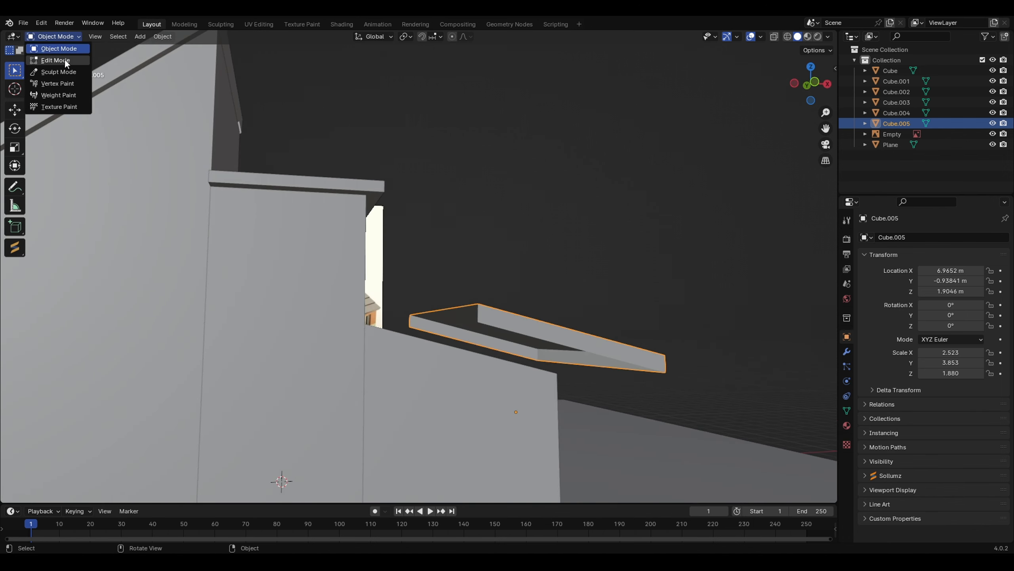
{"action": "left_click", "coordinate": [56, 62]}
{"action": "middle_click_drag", "start_coordinate": [460, 279], "coordinate": [454, 326]}
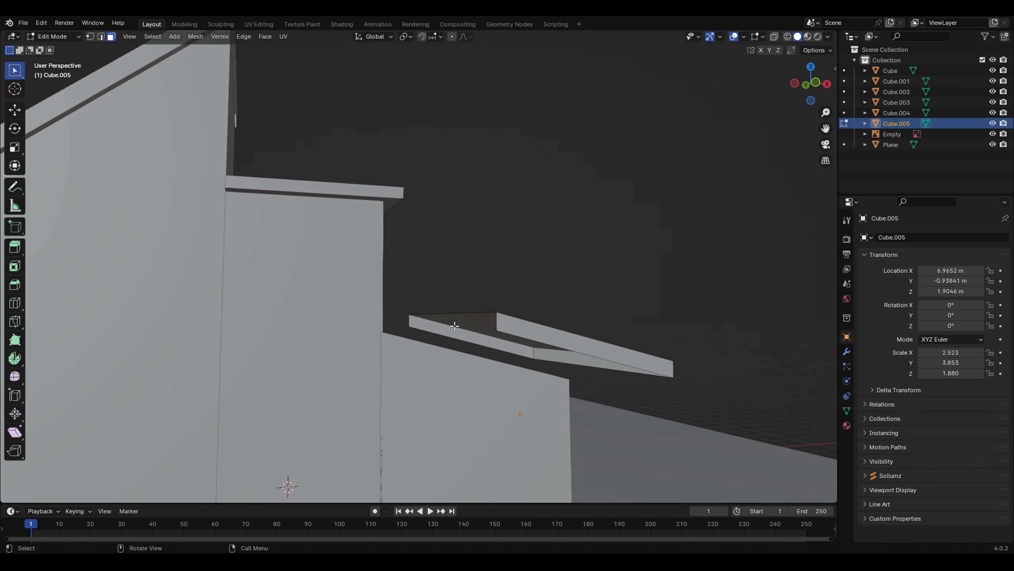
{"action": "left_click", "coordinate": [430, 324]}
{"action": "left_click", "coordinate": [101, 37]}
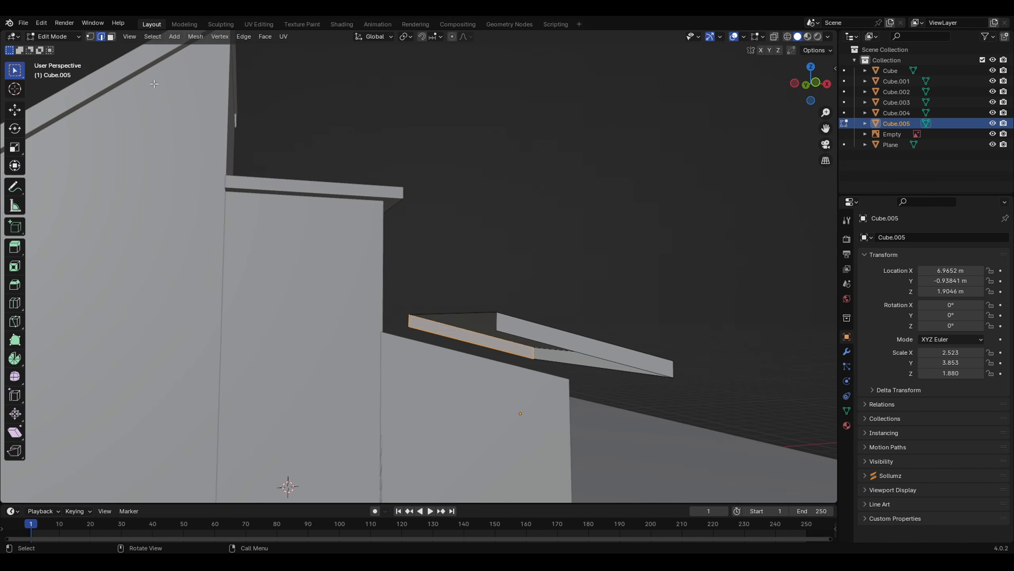
{"action": "left_click", "coordinate": [409, 320]}
{"action": "left_click", "coordinate": [441, 315], "text": "shift"}
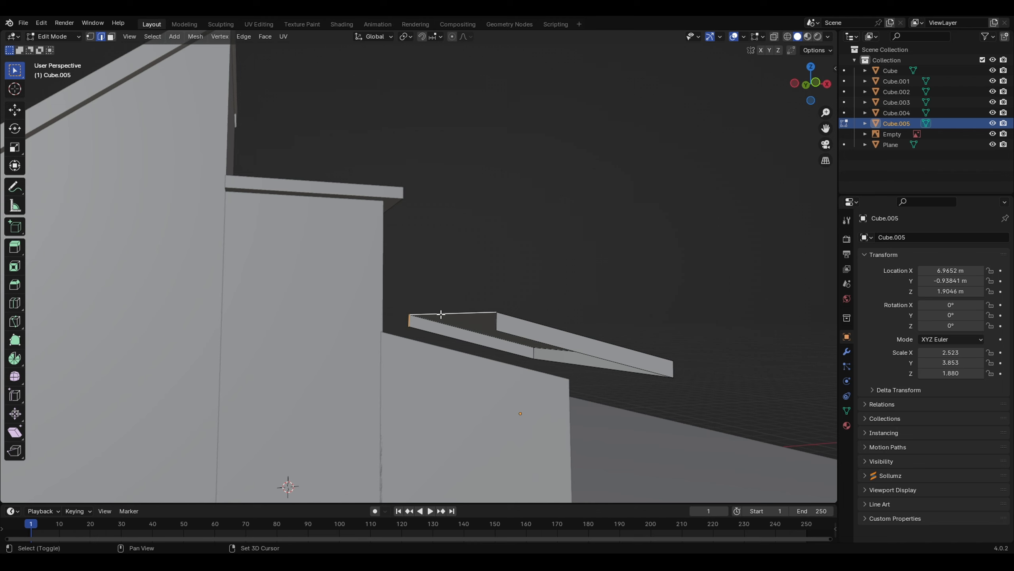
{"action": "left_click", "coordinate": [495, 322], "text": "shift"}
{"action": "mouse_move", "coordinate": [494, 362]}
{"action": "middle_mouse_down"}
{"action": "mouse_move", "coordinate": [485, 337]}
{"action": "mouse_move", "coordinate": [531, 339]}
{"action": "mouse_move", "coordinate": [474, 336]}
{"action": "mouse_move", "coordinate": [479, 330]}
{"action": "mouse_move", "coordinate": [502, 349]}
{"action": "middle_mouse_up"}
{"action": "key", "text": "f"}
- Return to Object Mode and seat the low roof slab back on the low block's slope with an overhang
{"action": "left_click", "coordinate": [54, 36]}
{"action": "left_click", "coordinate": [48, 49]}
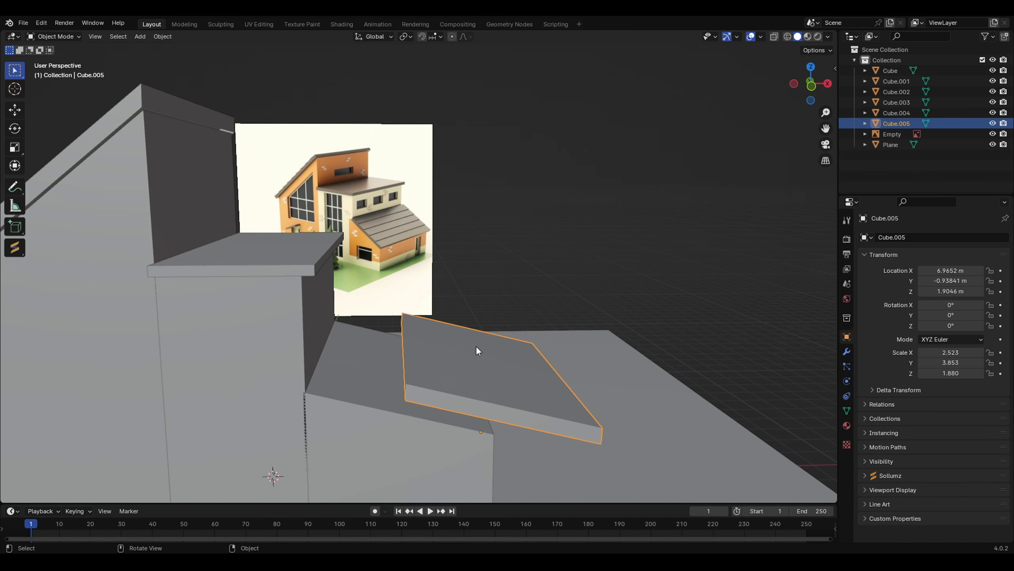
{"action": "key", "text": "g"}
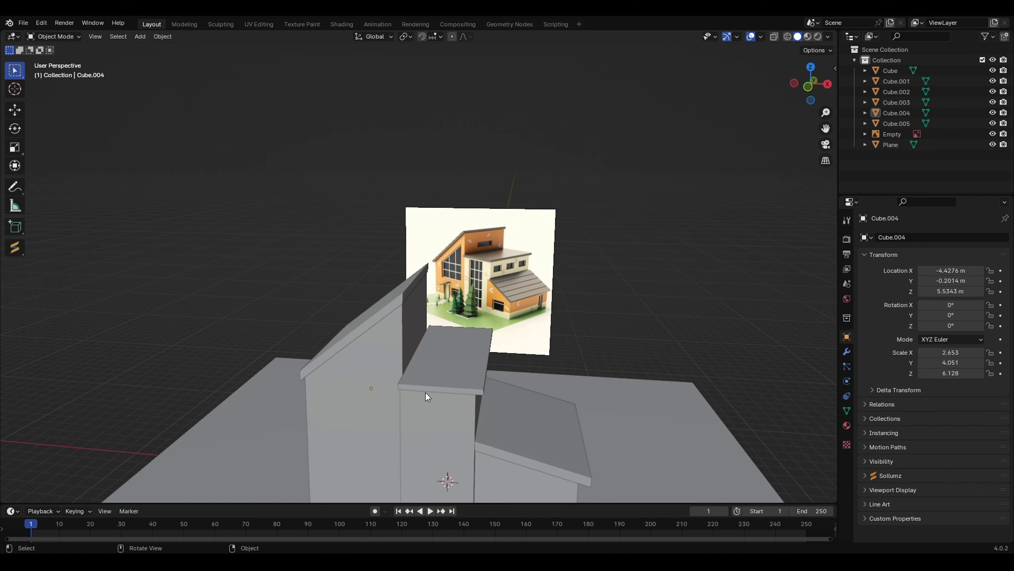
{"action": "middle_click_drag", "start_coordinate": [479, 349], "coordinate": [498, 316], "text": "shift"}
- In Edit Mode on the tall block, add a sloped loop cut just beneath its roof slab, sliding it about -0.81
{"action": "left_click", "coordinate": [395, 362]}
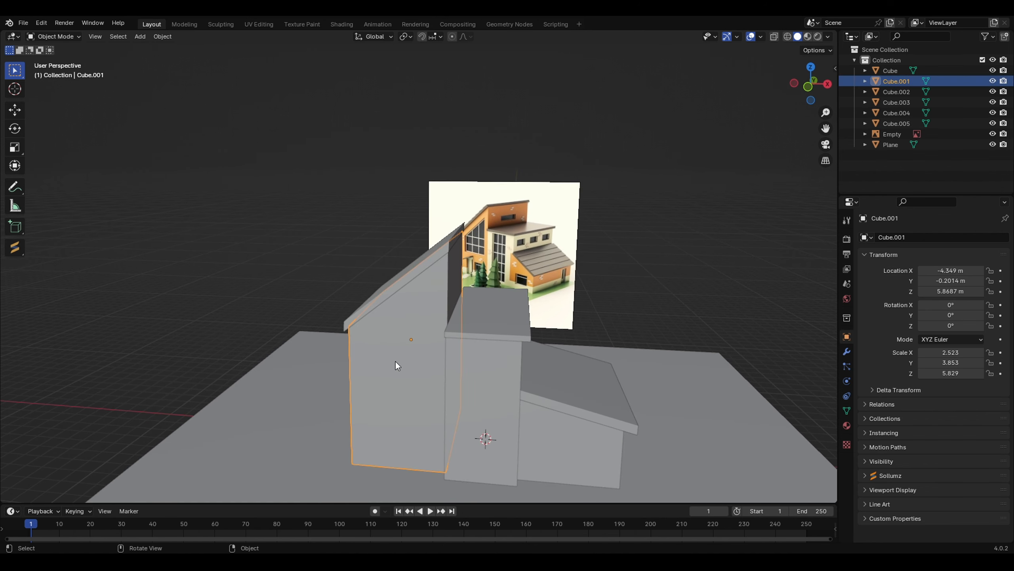
{"action": "left_click", "coordinate": [56, 37]}
{"action": "left_click", "coordinate": [69, 60]}
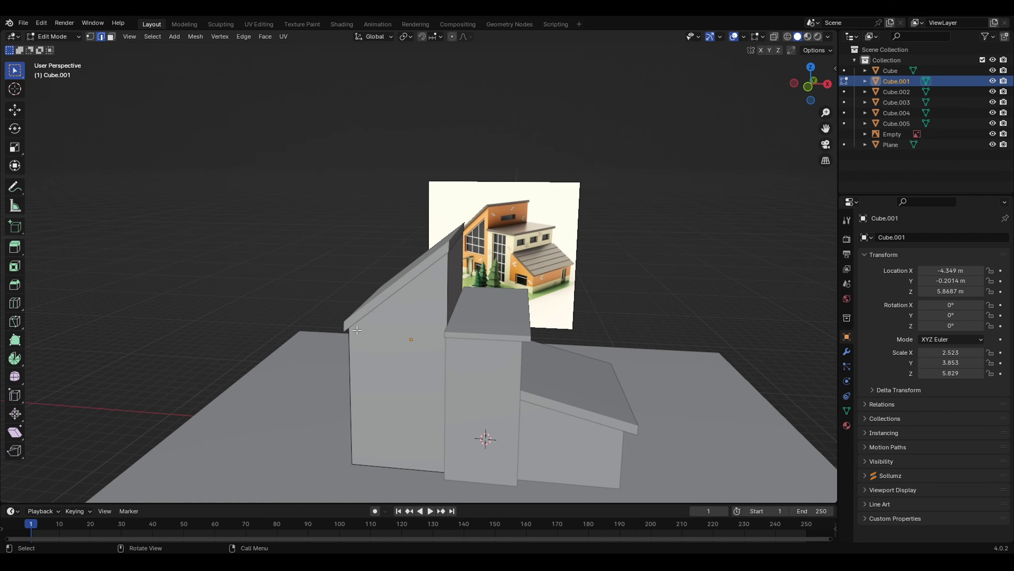
{"action": "key", "text": "ctrl+r"}
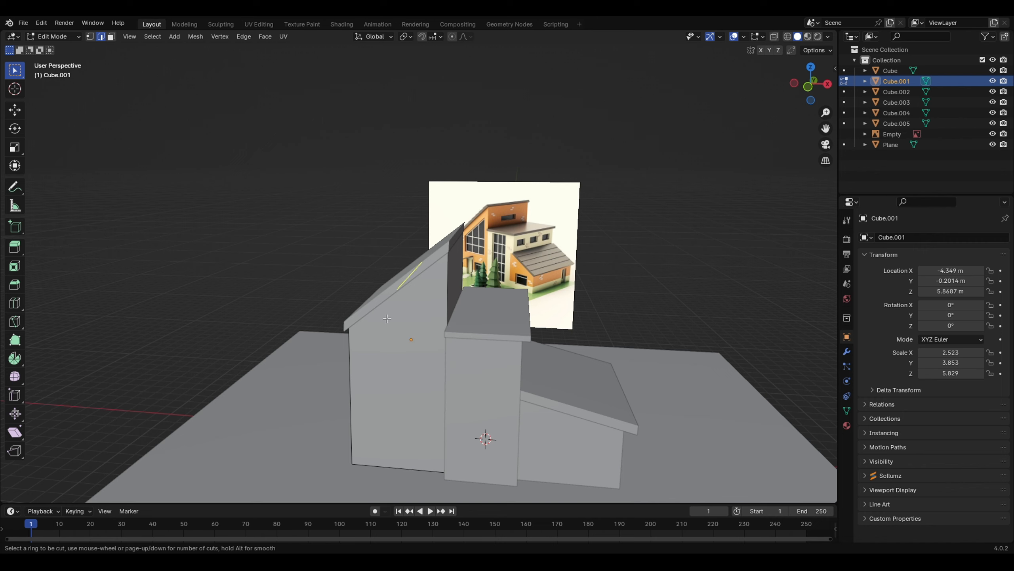
{"action": "left_click", "coordinate": [364, 401]}
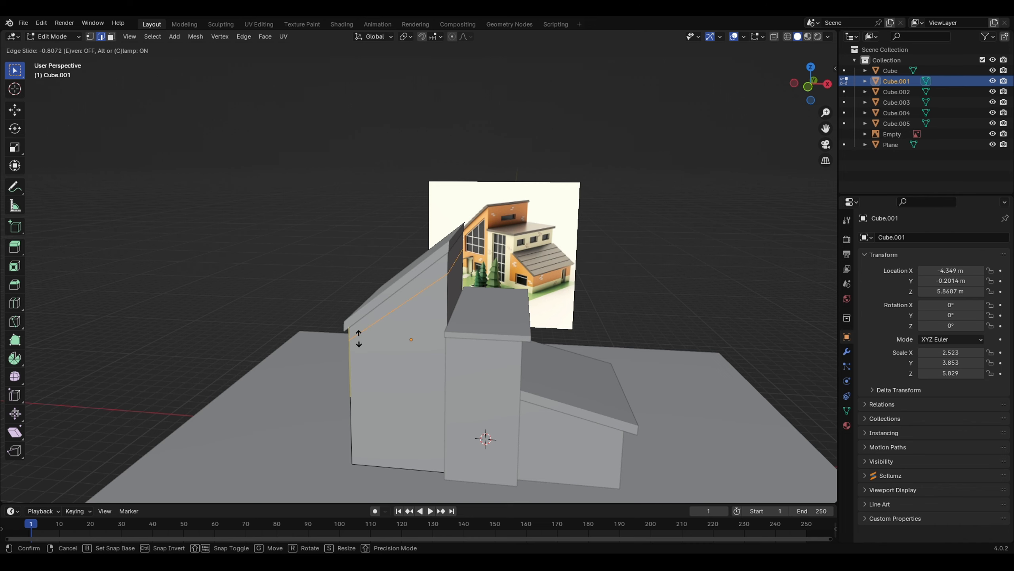
{"action": "left_click", "coordinate": [359, 338]}
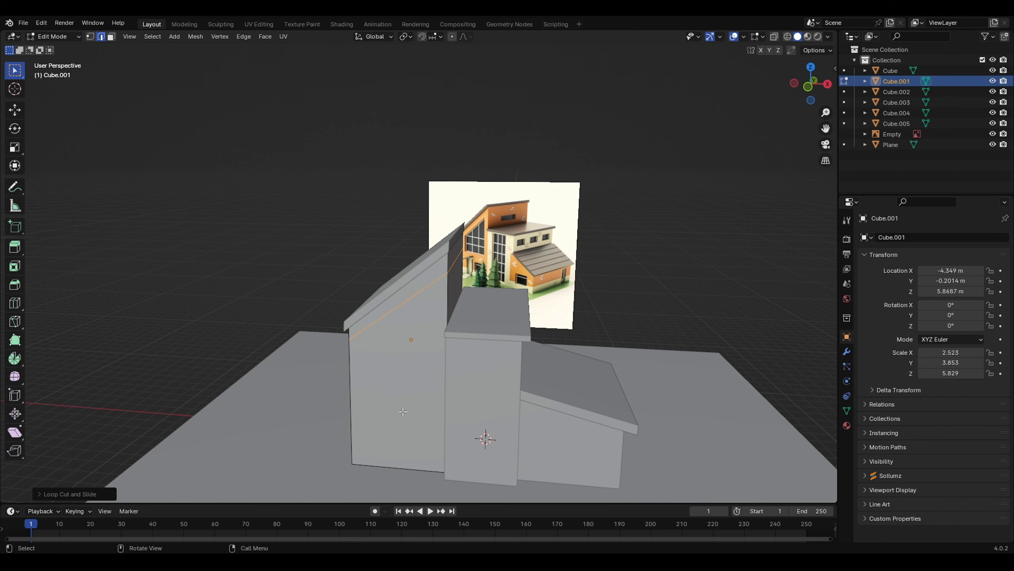
- Add a second loop cut around the tall block, slid down to its lower part
{"action": "middle_click_drag", "start_coordinate": [403, 412], "coordinate": [468, 396]}
{"action": "key", "text": "ctrl+r"}
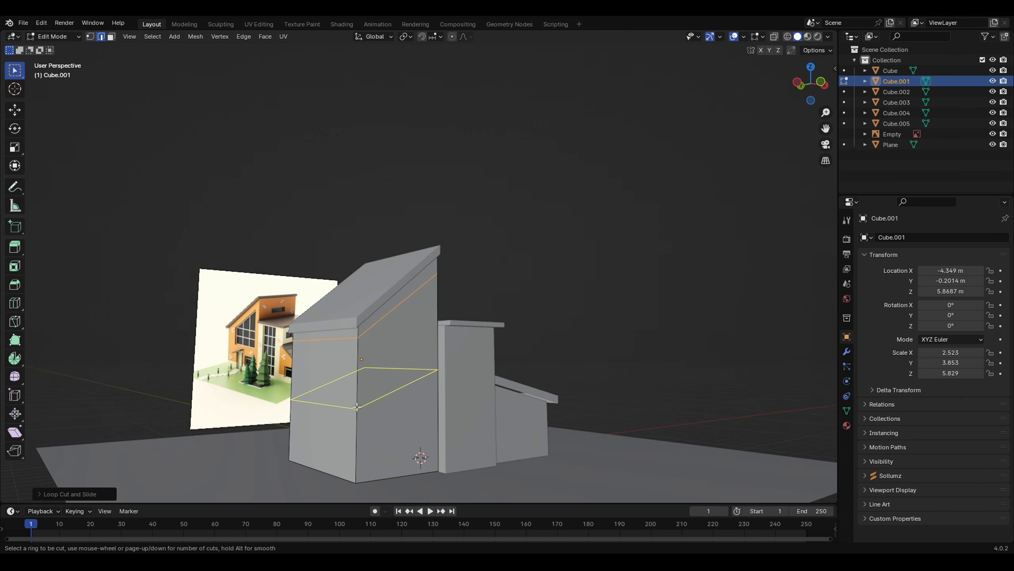
{"action": "left_click", "coordinate": [356, 407]}
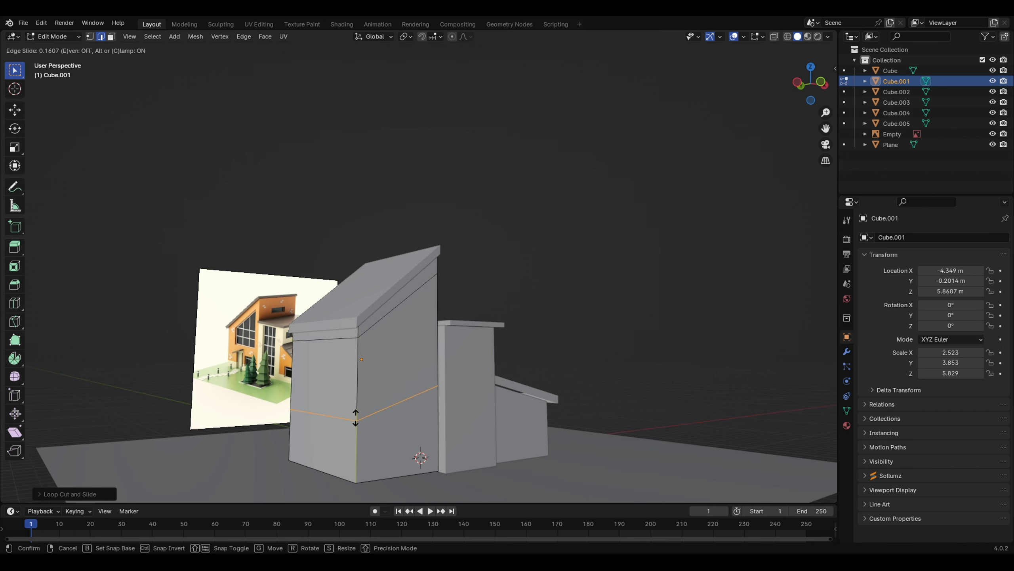
{"action": "left_click", "coordinate": [355, 425]}
- Lower the front vertex of the lower cut beside the middle block by about 1.4 m along Z to level the front edge
{"action": "middle_click_drag", "start_coordinate": [425, 446], "coordinate": [373, 447]}
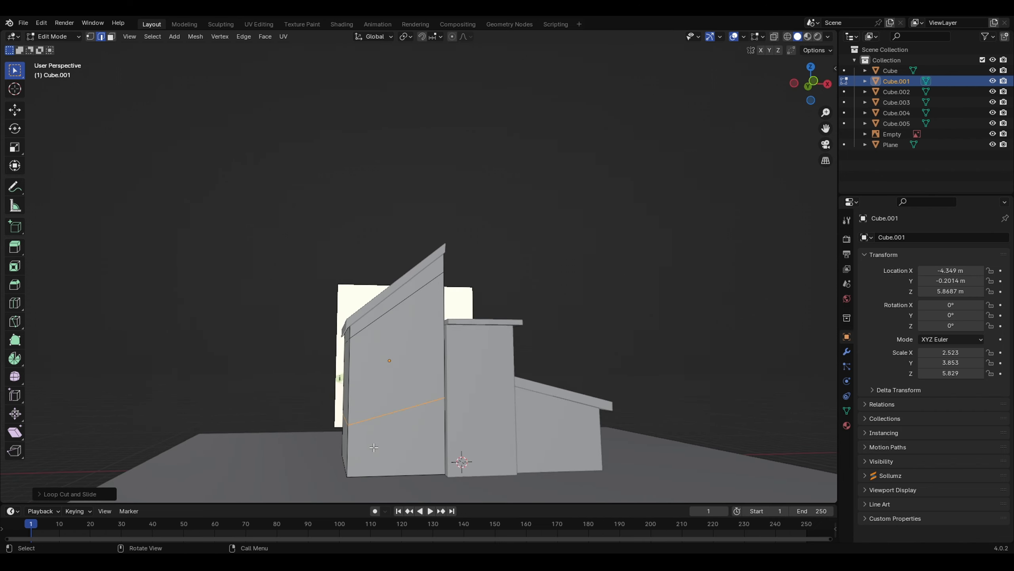
{"action": "left_click", "coordinate": [90, 36]}
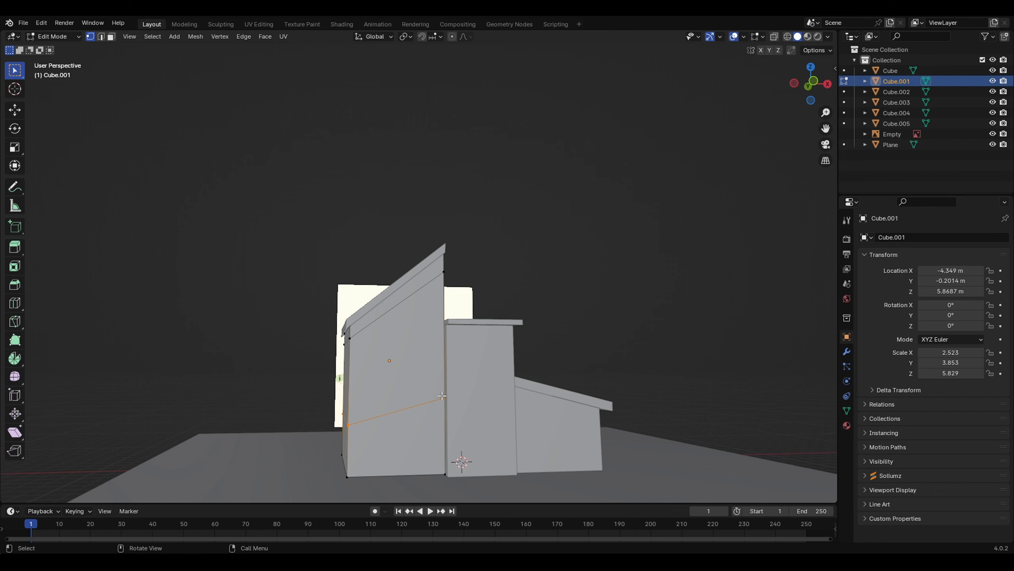
{"action": "key", "text": "g"}
{"action": "key", "text": "z"}
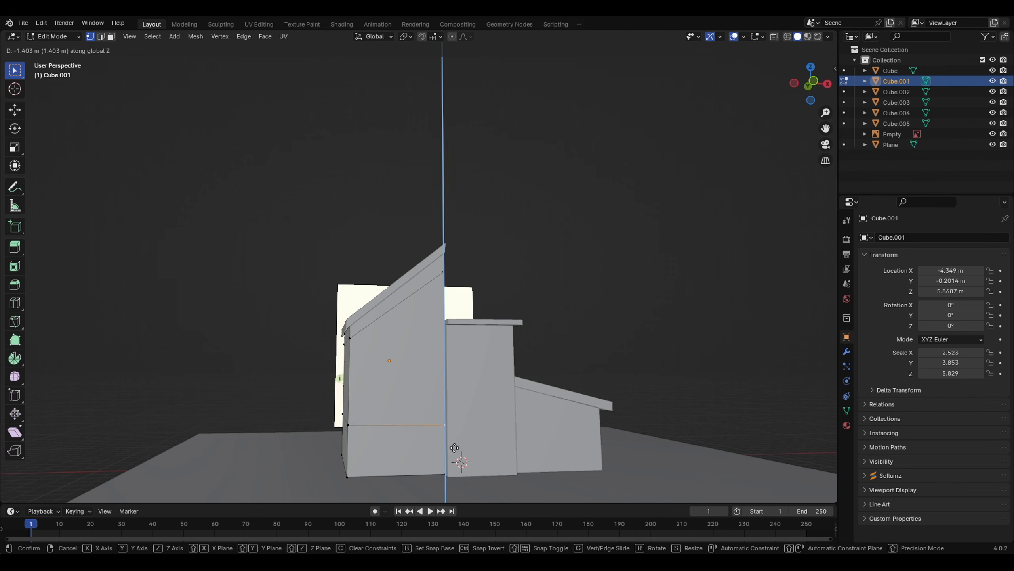
{"action": "left_click", "coordinate": [455, 444]}
- Lower the matching rear vertex of the lower cut by about 1.43 m along Z to level the rear edge
{"action": "key", "text": "KP_1"}
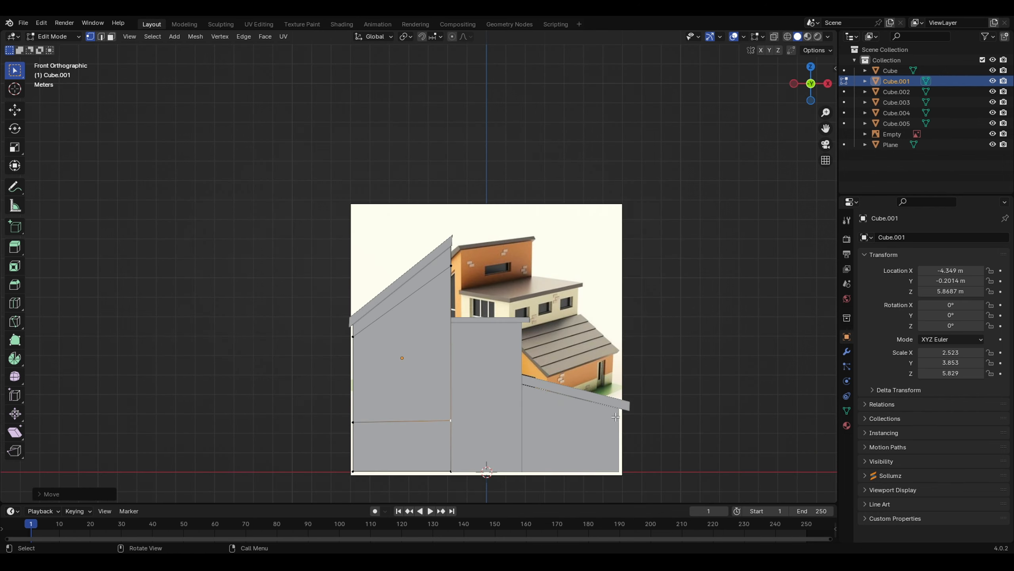
{"action": "scroll", "coordinate": [456, 443], "scroll_direction": "up", "scroll_amount": 2}
{"action": "middle_click_drag", "start_coordinate": [509, 430], "coordinate": [502, 327], "text": "shift"}
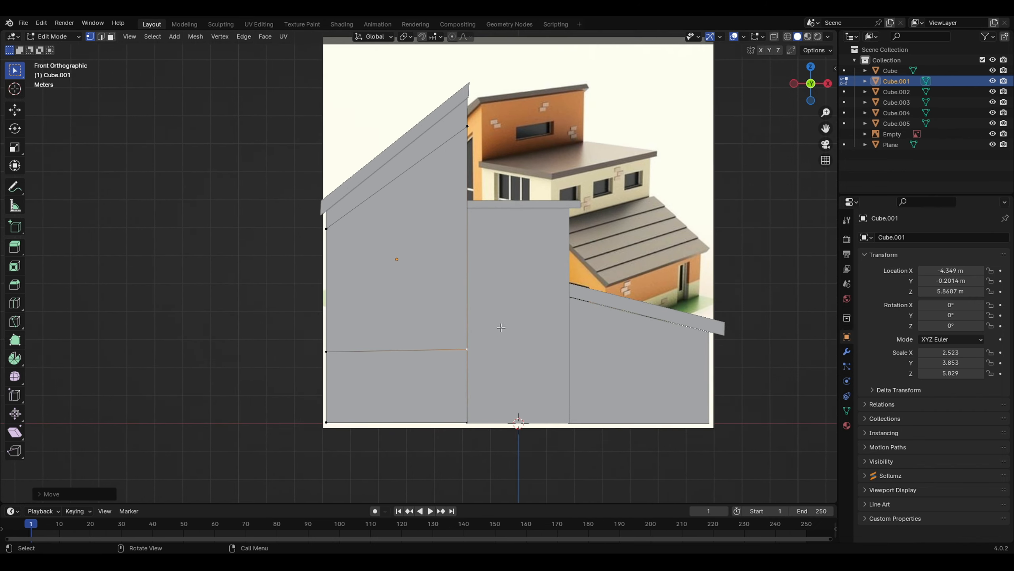
{"action": "middle_click_drag", "start_coordinate": [426, 358], "coordinate": [208, 361]}
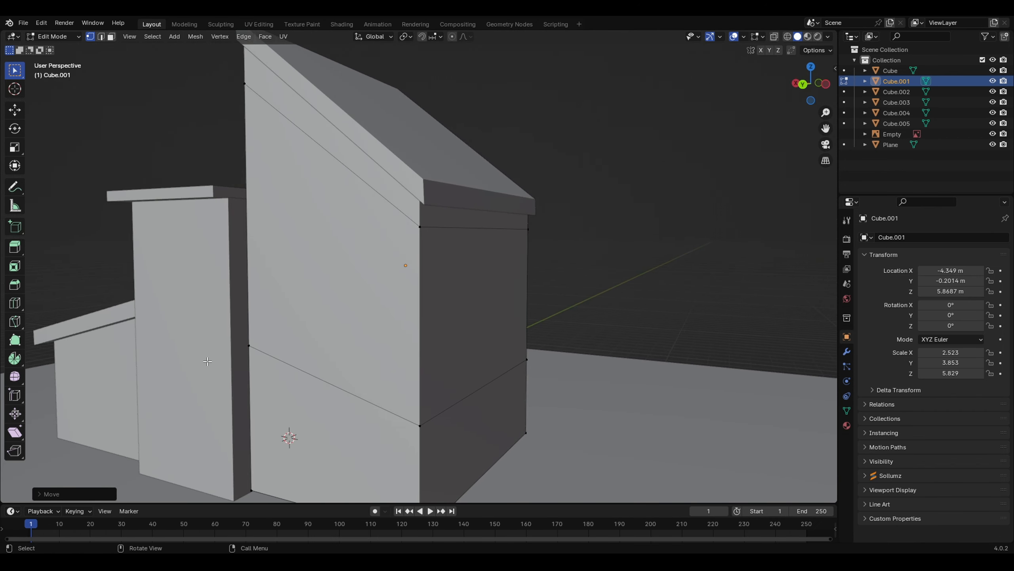
{"action": "left_click", "coordinate": [255, 348]}
{"action": "key", "text": "g"}
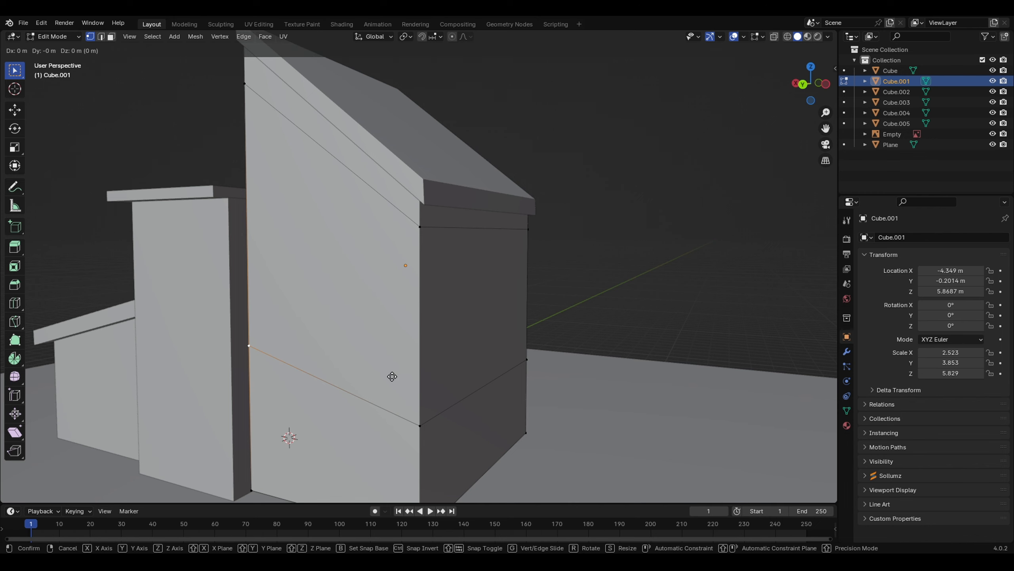
{"action": "key", "text": "z"}
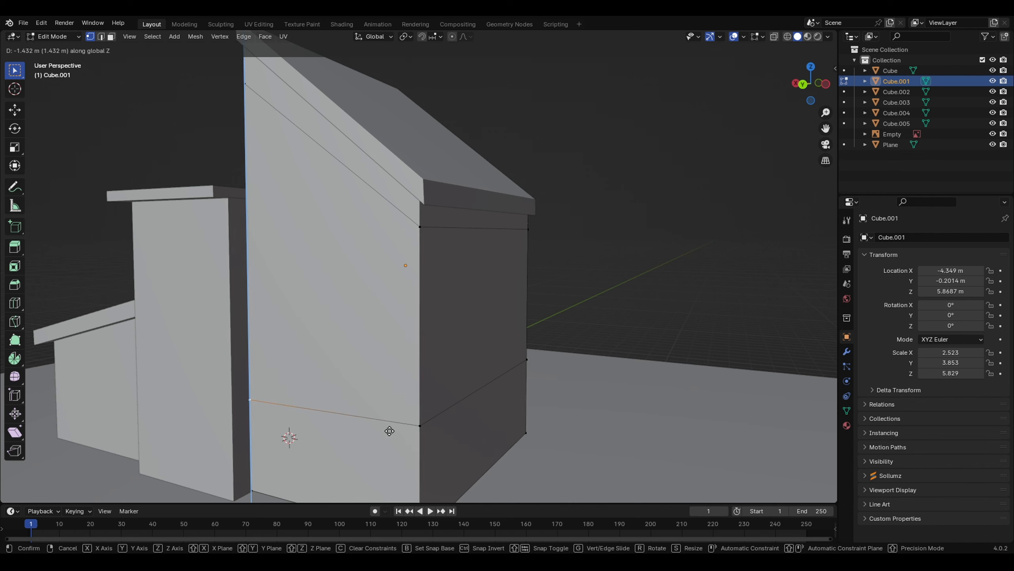
{"action": "left_click", "coordinate": [388, 429]}
- Add a vertical loop cut through the tall block's front wall, slid close to its outer corner
{"action": "middle_click_drag", "start_coordinate": [388, 430], "coordinate": [322, 400]}
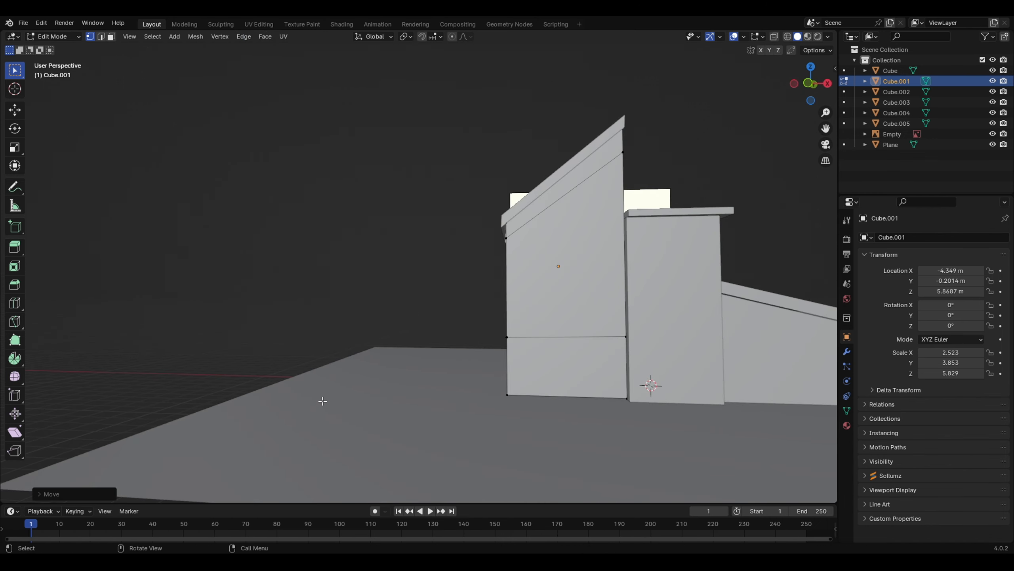
{"action": "scroll", "coordinate": [467, 326], "scroll_direction": "down", "scroll_amount": 5}
{"action": "mouse_move", "coordinate": [469, 322]}
{"action": "middle_mouse_down"}
{"action": "mouse_move", "coordinate": [513, 334]}
{"action": "mouse_move", "coordinate": [477, 327]}
{"action": "middle_mouse_up"}
{"action": "middle_click_drag", "start_coordinate": [436, 292], "coordinate": [453, 300]}
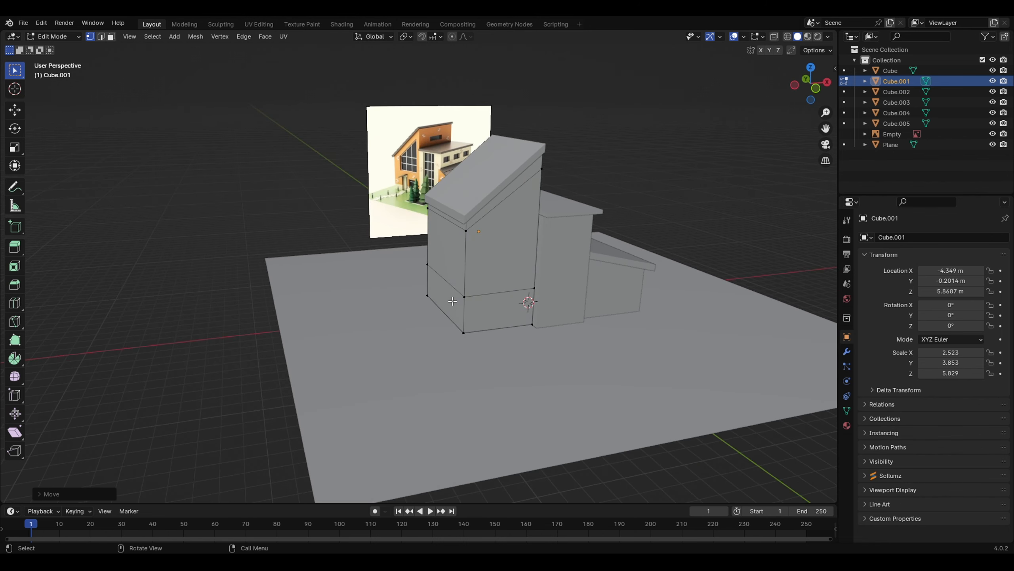
{"action": "scroll", "coordinate": [490, 323], "scroll_direction": "up", "scroll_amount": 1}
{"action": "middle_click_drag", "start_coordinate": [516, 326], "coordinate": [462, 298]}
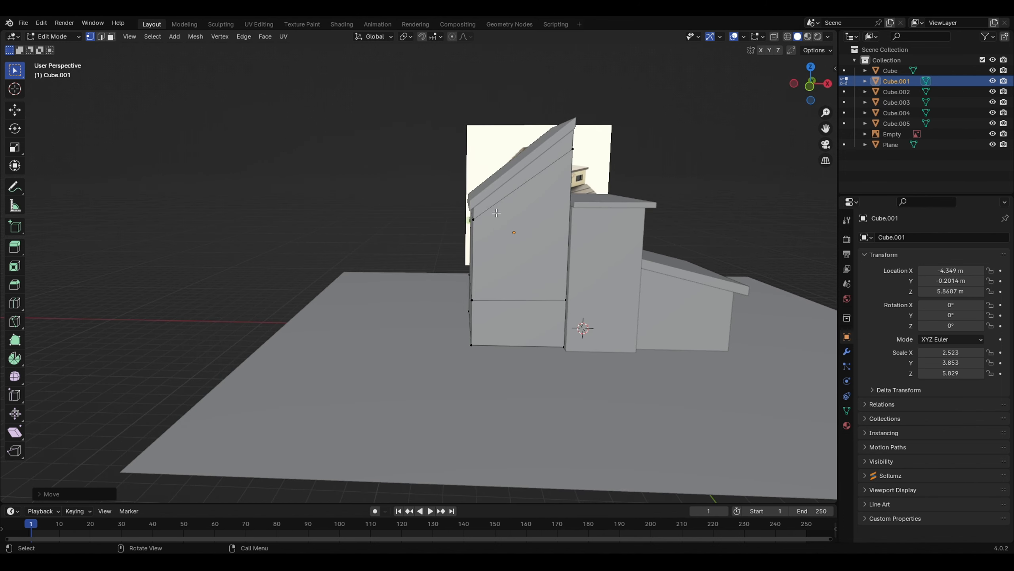
{"action": "key", "text": "ctrl+r"}
{"action": "left_click", "coordinate": [509, 200]}
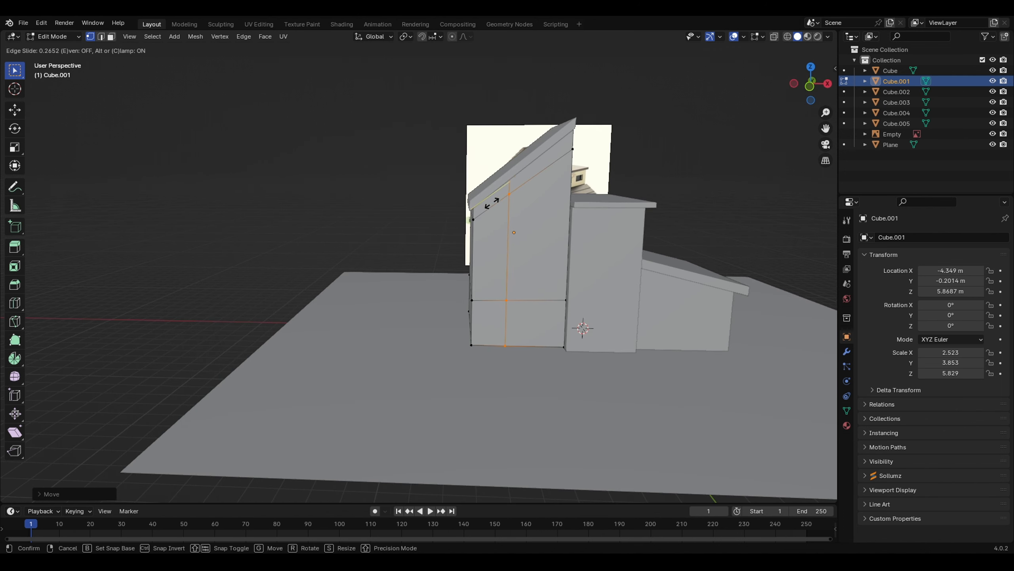
{"action": "left_click", "coordinate": [464, 217]}
- Add another vertical loop cut through the tall block, slid close to the corner beside the middle block
{"action": "middle_click_drag", "start_coordinate": [464, 224], "coordinate": [567, 280]}
{"action": "key", "text": "ctrl+r"}
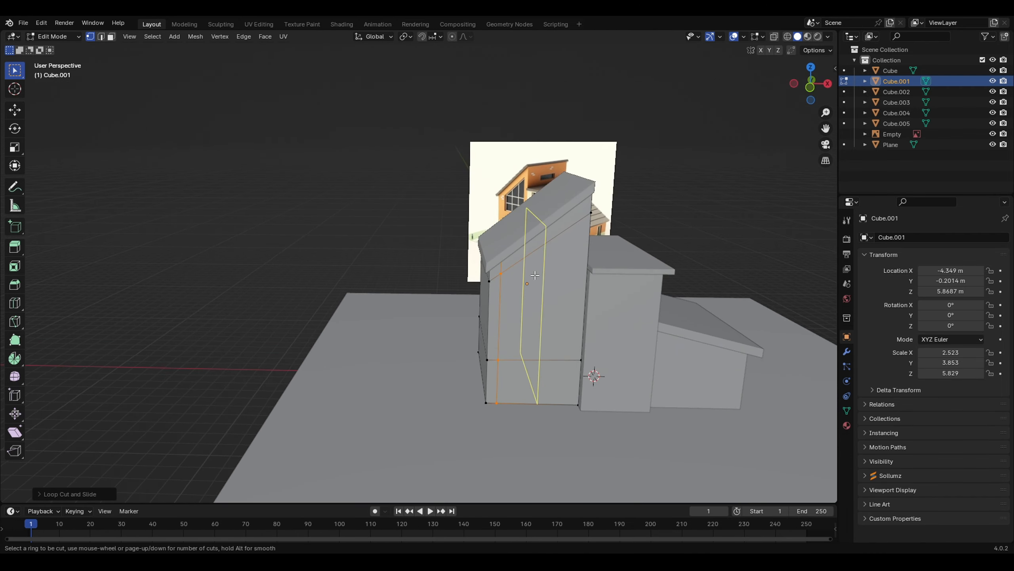
{"action": "left_click", "coordinate": [567, 265]}
{"action": "left_click", "coordinate": [574, 263]}
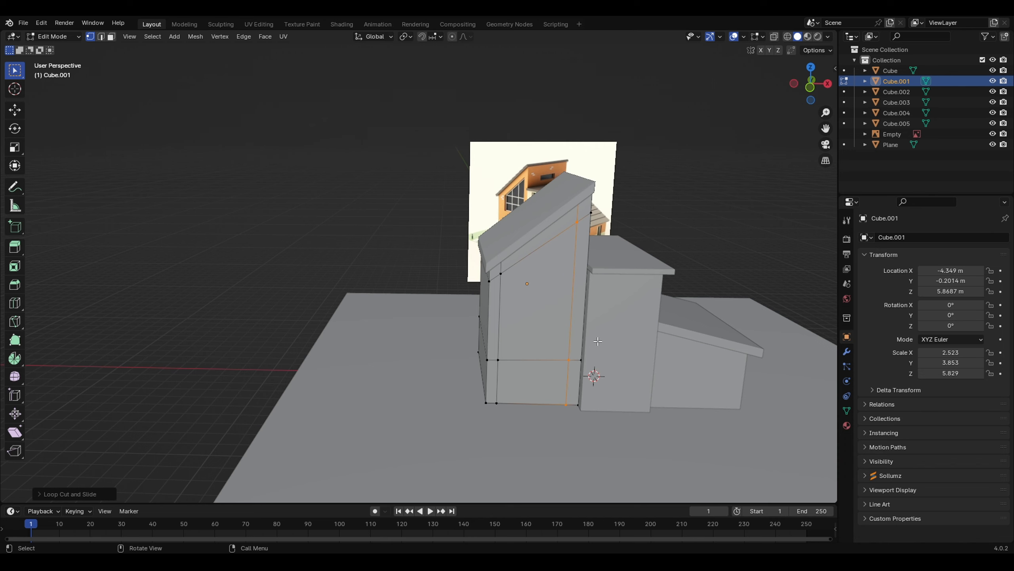
- Select the large framed face on the tall block's front wall in face selection mode
{"action": "middle_click_drag", "start_coordinate": [552, 294], "coordinate": [544, 348]}
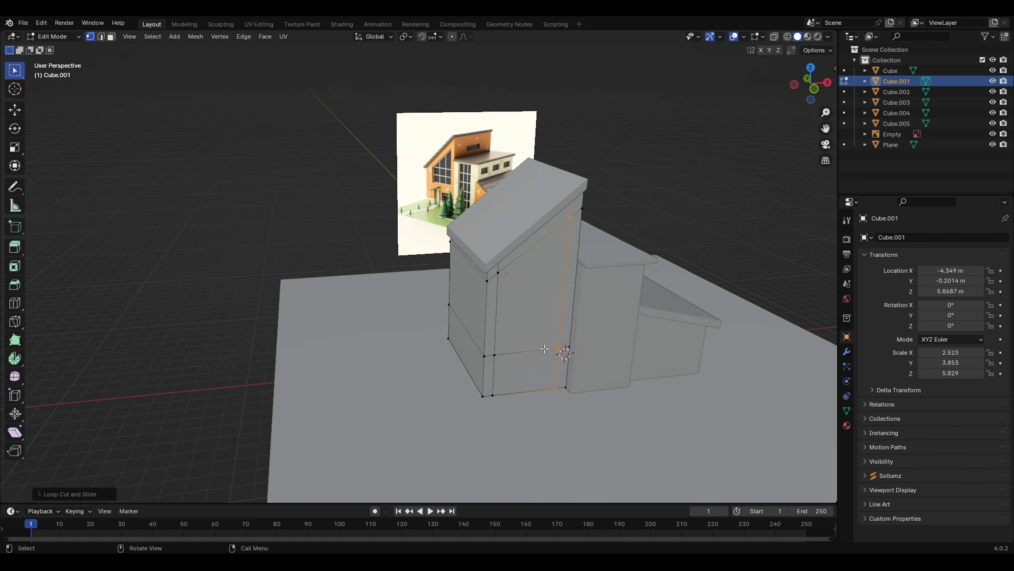
{"action": "left_click", "coordinate": [112, 37]}
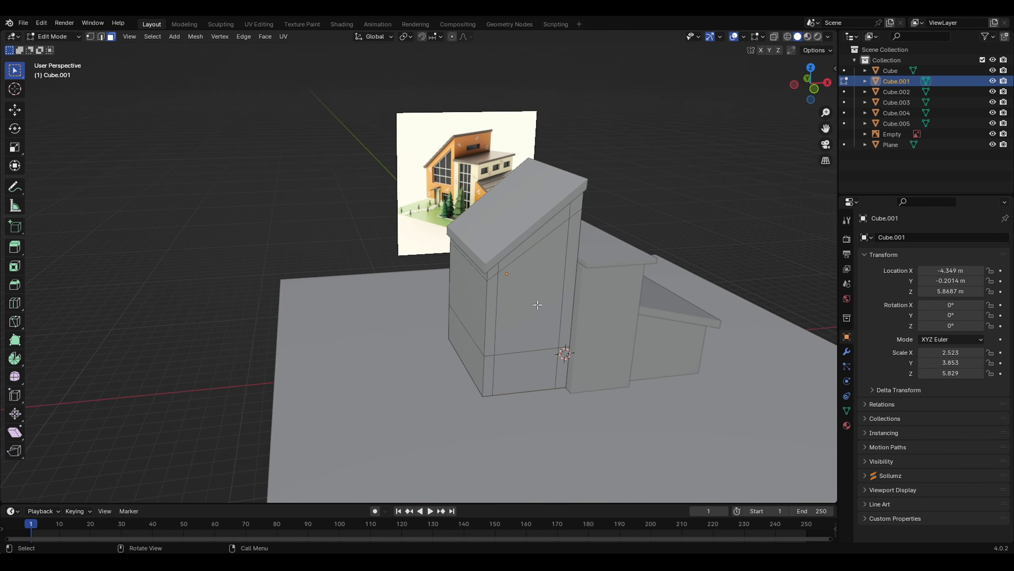
{"action": "left_click", "coordinate": [538, 304]}
{"action": "middle_click_drag", "start_coordinate": [567, 357], "coordinate": [606, 349]}
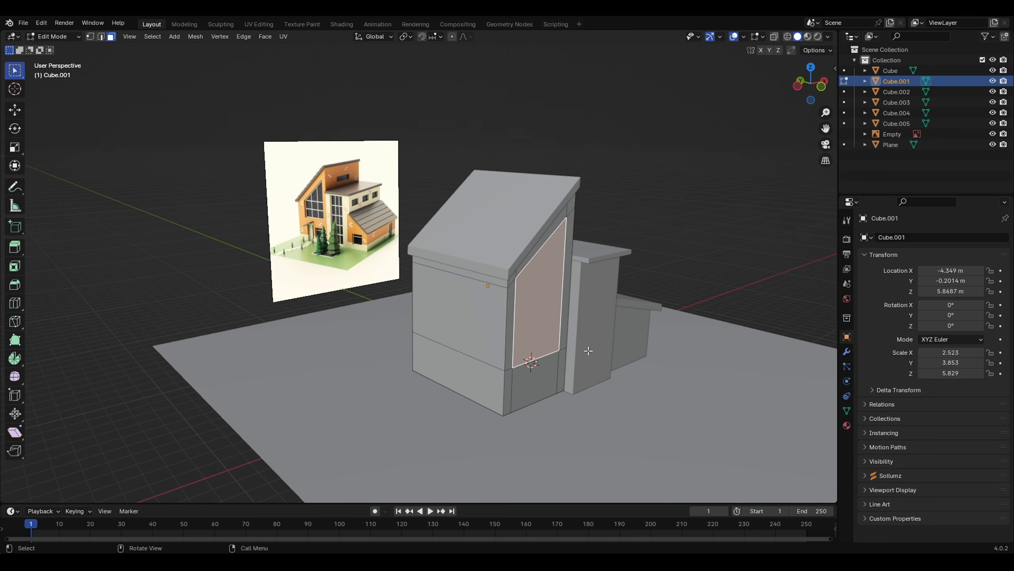
- Try to move the tall block's window face freely, and along its normal by about 0.24 m inward
{"action": "key", "text": "g"}
{"action": "left_click", "coordinate": [586, 348]}
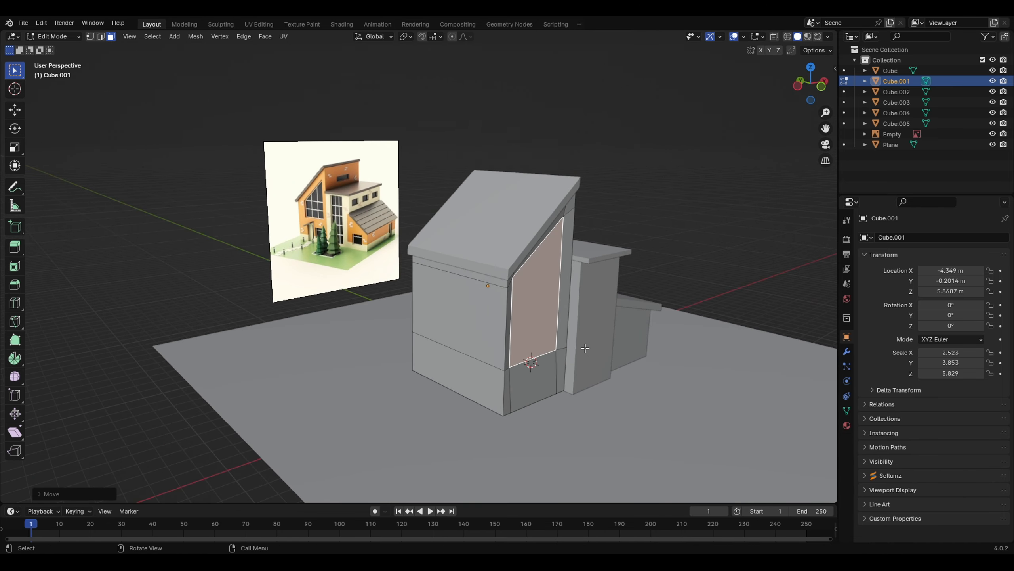
{"action": "key", "text": "ctrl+z"}
{"action": "key", "text": "g"}
{"action": "key", "text": "z"}
{"action": "key", "text": "z"}
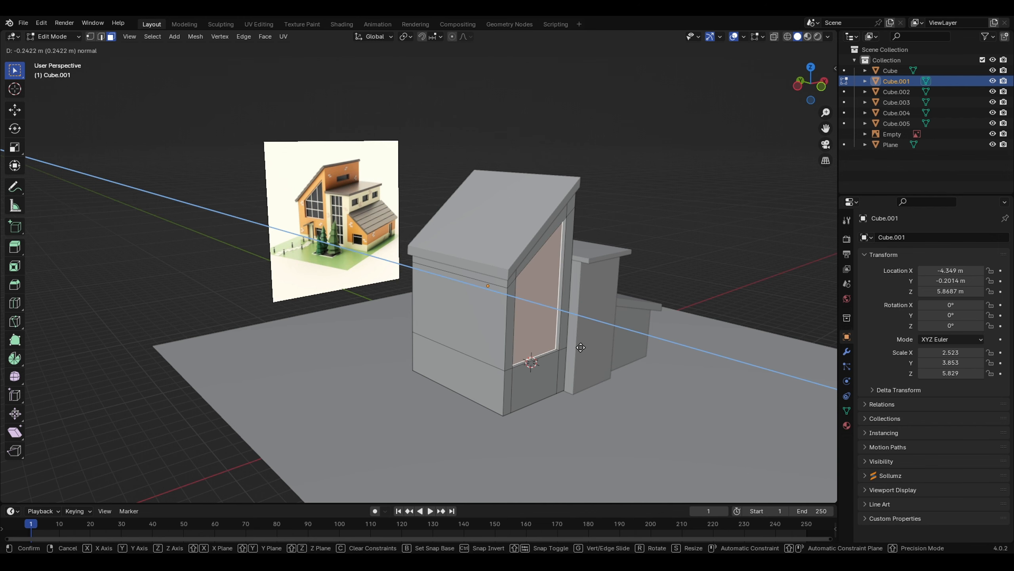
{"action": "left_click", "coordinate": [581, 347]}
{"action": "middle_click_drag", "start_coordinate": [582, 347], "coordinate": [367, 299]}
{"action": "middle_click_drag", "start_coordinate": [458, 336], "coordinate": [604, 350]}
{"action": "left_click", "coordinate": [634, 356], "text": "ctrl"}
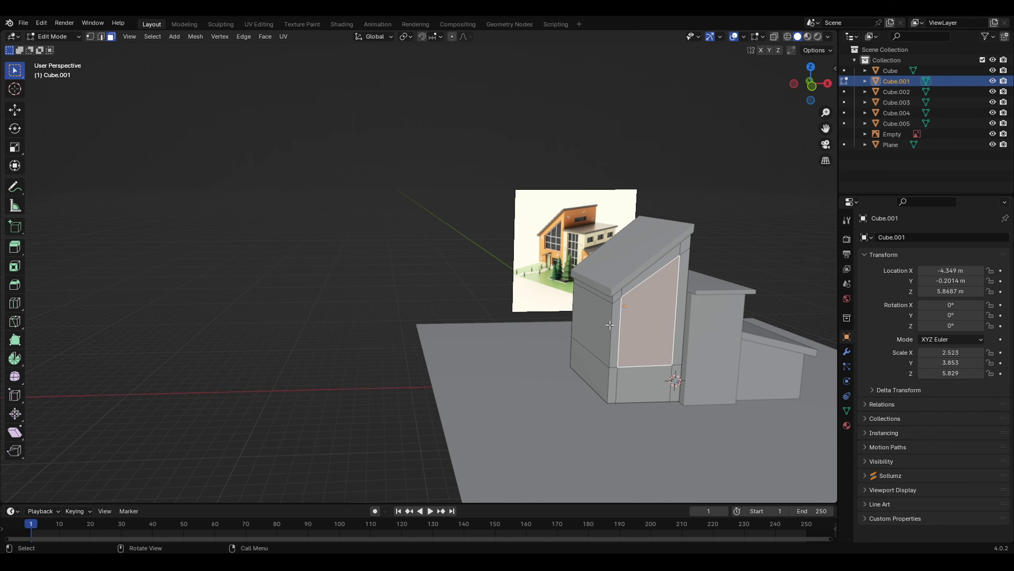
- Extrude the tall block's front window face about 0.23 m inward to form a recess
{"action": "middle_click_drag", "start_coordinate": [702, 358], "coordinate": [599, 371], "text": "shift"}
{"action": "scroll", "coordinate": [550, 379], "scroll_direction": "up", "scroll_amount": 2}
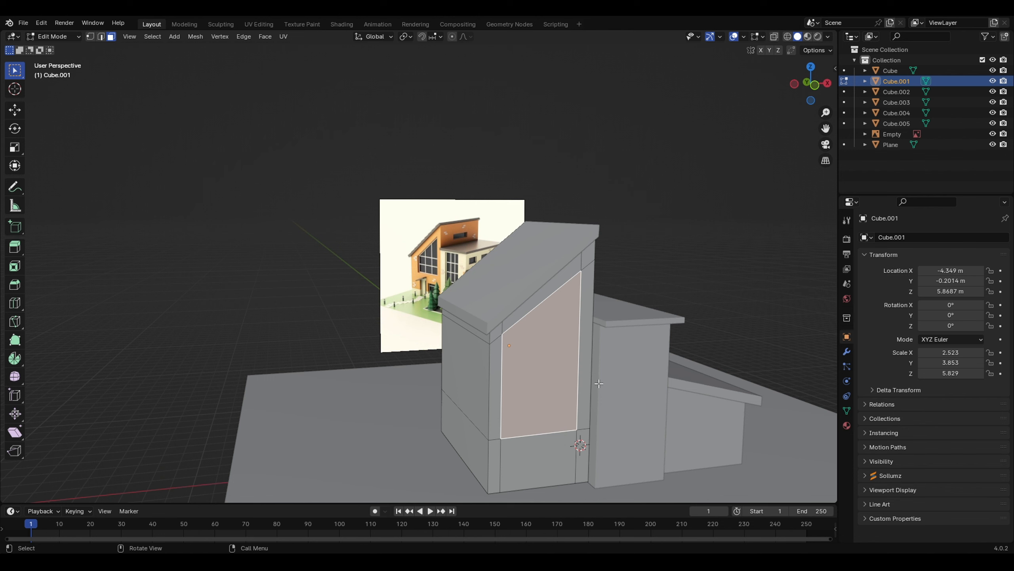
{"action": "key", "text": "e"}
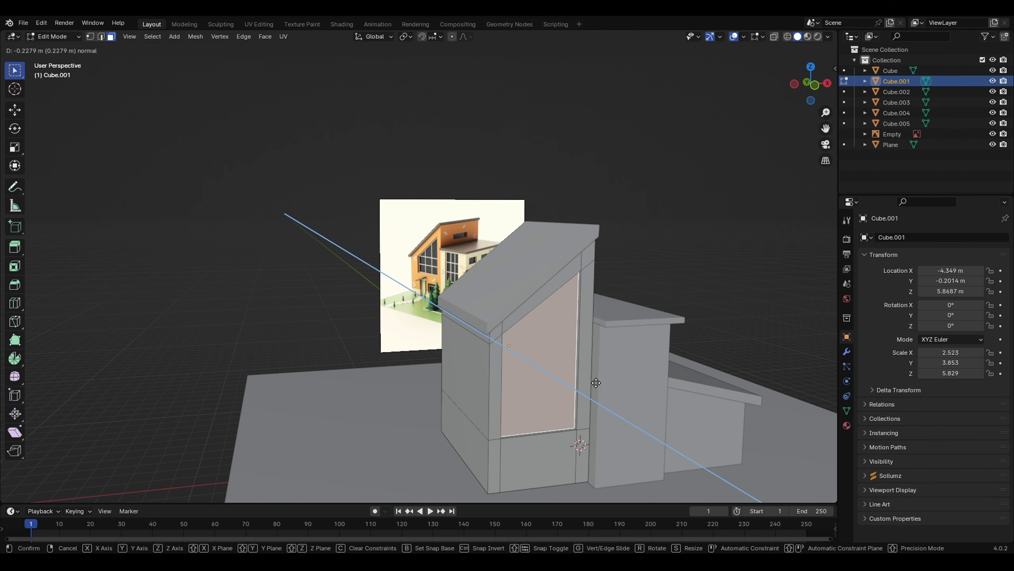
{"action": "left_click", "coordinate": [596, 383]}
{"action": "middle_click_drag", "start_coordinate": [617, 447], "coordinate": [553, 444]}
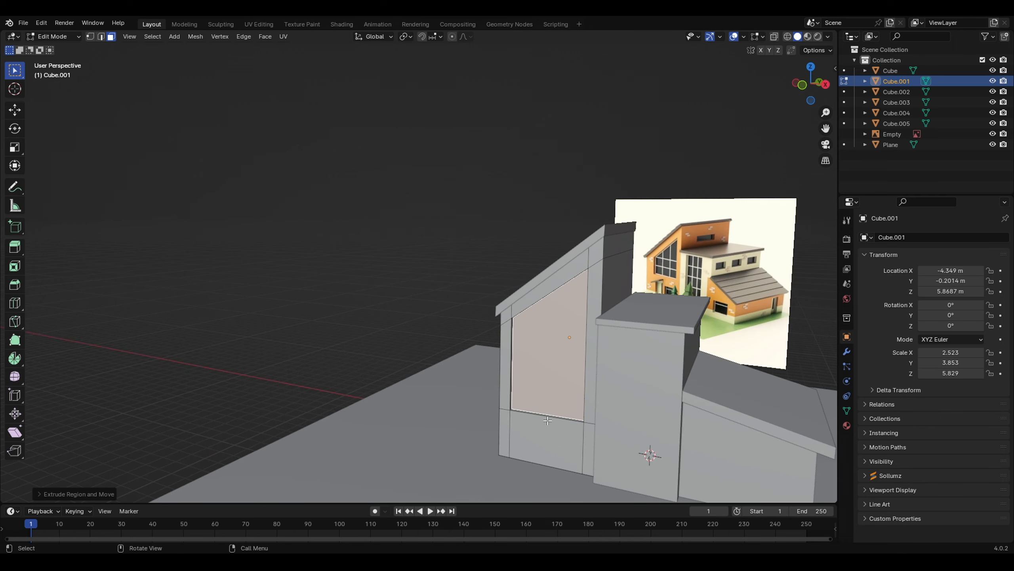
{"action": "middle_click_drag", "start_coordinate": [526, 397], "coordinate": [562, 390]}
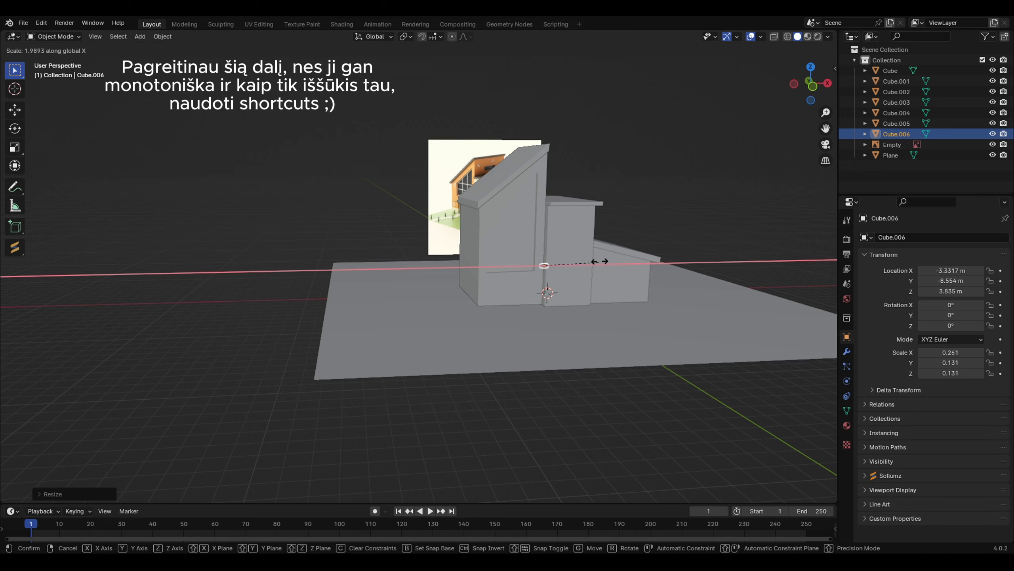
- Stretch the small cube along X to a scale of about 2.138 and bring it toward the tall block's window
{"action": "left_click", "coordinate": [600, 261]}
{"action": "middle_click_drag", "start_coordinate": [600, 260], "coordinate": [598, 295]}
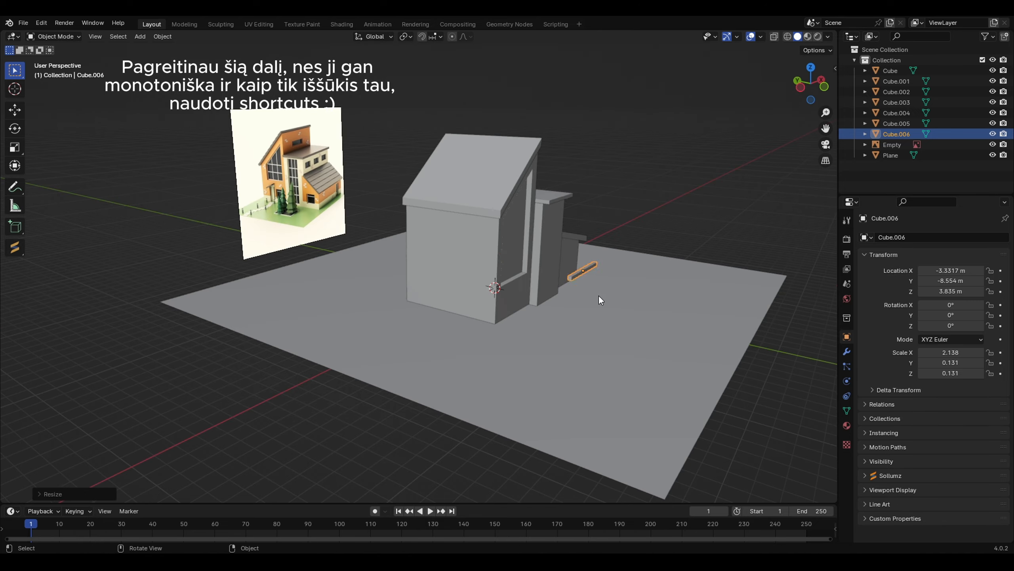
{"action": "key", "text": "g"}
{"action": "left_click", "coordinate": [522, 327]}
{"action": "key", "text": "s"}
{"action": "left_click", "coordinate": [479, 340]}
- Fit the bar horizontally across the tall block's window recess, scaled to about 1.925 × 0.118 × 0.118
{"action": "scroll", "coordinate": [440, 360], "scroll_direction": "up", "scroll_amount": 5}
{"action": "middle_click_drag", "start_coordinate": [440, 360], "coordinate": [457, 340]}
{"action": "key", "text": "s"}
{"action": "left_click", "coordinate": [417, 374]}
{"action": "key", "text": "KP_1"}
{"action": "key", "text": "g"}
{"action": "left_click", "coordinate": [367, 365]}
{"action": "key", "text": "g"}
{"action": "key", "text": "y"}
{"action": "left_click", "coordinate": [436, 366]}
- Duplicate the horizontal window bar upward along Z
{"action": "key", "text": "shift+d"}
{"action": "key", "text": "z"}
{"action": "left_click", "coordinate": [434, 287]}
{"action": "key", "text": "shift+d"}
{"action": "key", "text": "r"}
{"action": "key", "text": "z"}
{"action": "right_click", "coordinate": [460, 373]}
{"action": "key", "text": "ctrl+z"}
- Rotate the duplicated bar 90° about Y and position it in the middle of the tall block's window
{"action": "key", "text": "r"}
{"action": "key", "text": "y"}
{"action": "key", "text": "9"}
{"action": "key", "text": "0"}
{"action": "key", "text": "Return"}
{"action": "scroll", "coordinate": [444, 349], "scroll_direction": "down", "scroll_amount": 1}
{"action": "key", "text": "g"}
{"action": "left_click", "coordinate": [443, 368]}
{"action": "key", "text": "s"}
{"action": "left_click", "coordinate": [474, 335]}
{"action": "key", "text": "ctrl+z"}
- Stretch the vertical bar along Z and position it to span the tall block's window from sill to sloped top
{"action": "key", "text": "s"}
{"action": "key", "text": "z"}
{"action": "left_click", "coordinate": [507, 325]}
{"action": "key", "text": "g"}
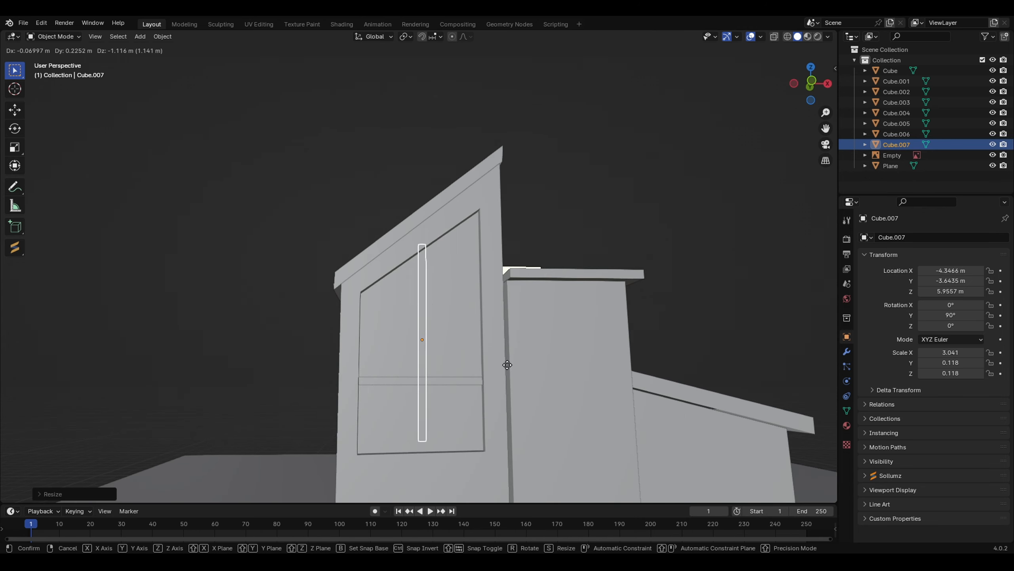
{"action": "left_click", "coordinate": [515, 364]}
{"action": "key", "text": "s"}
{"action": "key", "text": "z"}
{"action": "left_click", "coordinate": [529, 368]}
- Place a second horizontal bar higher in the tall block's window, at about 7.39 m along Z
{"action": "key", "text": "g"}
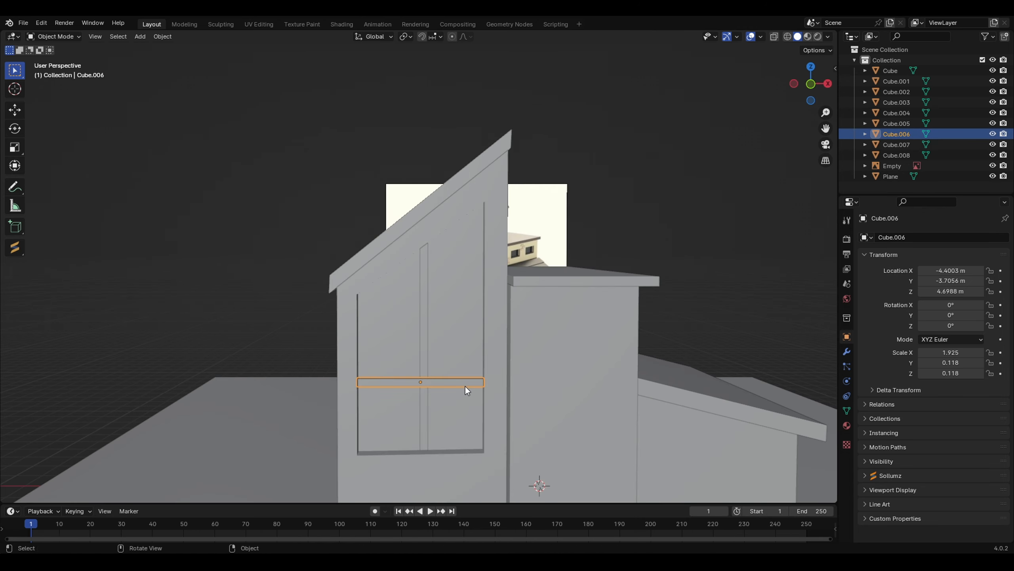
{"action": "key", "text": "z"}
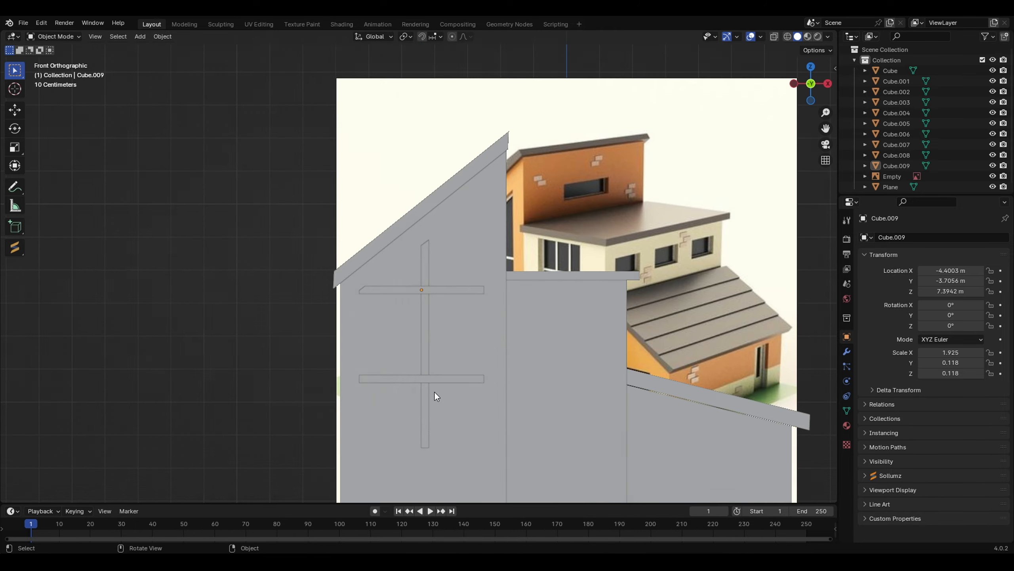
{"action": "scroll", "coordinate": [435, 391], "scroll_direction": "up", "scroll_amount": 2}
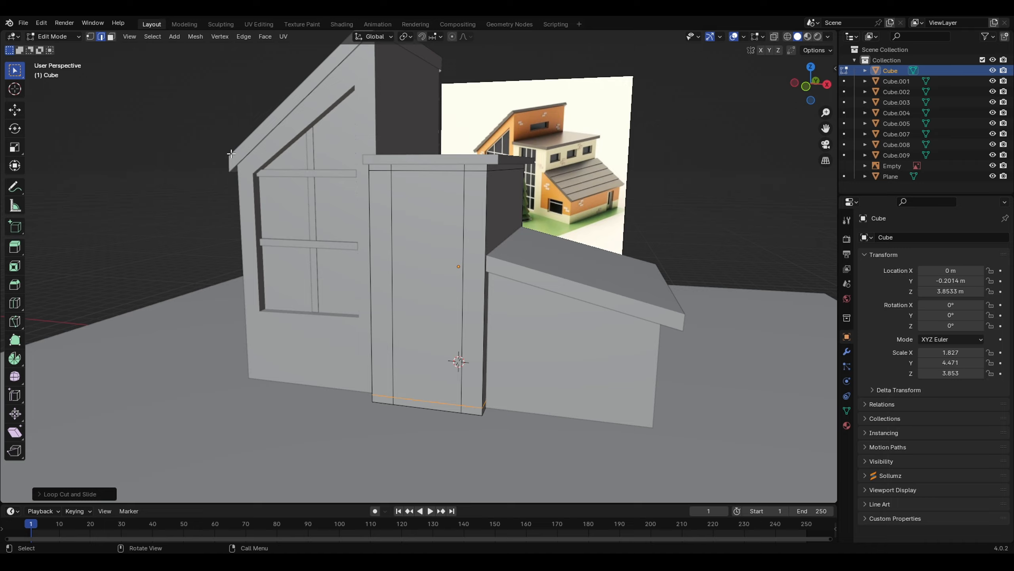
- Duplicate the horizontal bar down the middle block's front window panel to make four spaced crossbars
{"action": "left_click", "coordinate": [411, 269]}
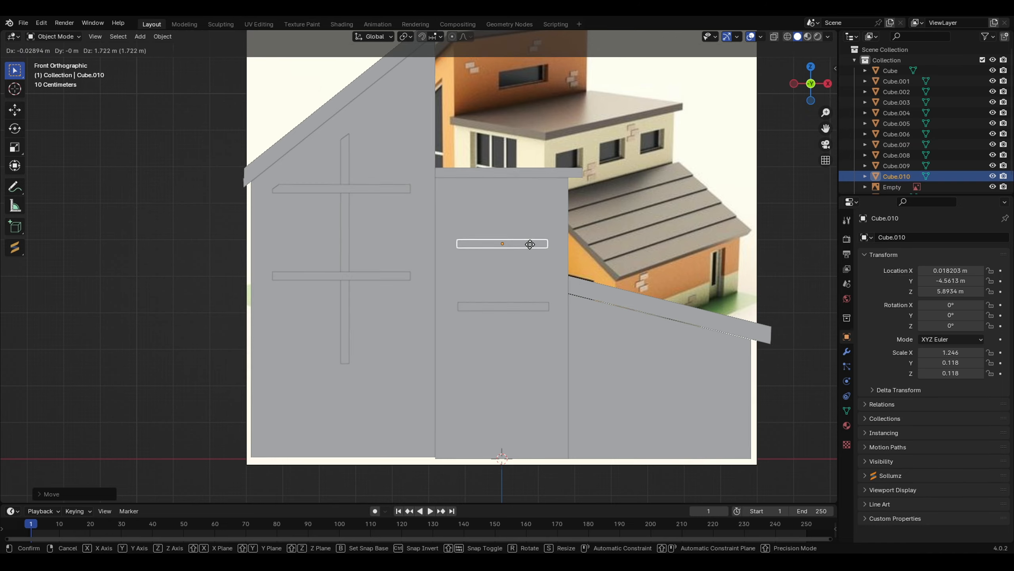
{"action": "key", "text": "shift+d"}
{"action": "left_click", "coordinate": [536, 260]}
{"action": "key", "text": "shift+d"}
{"action": "left_click", "coordinate": [520, 413]}
{"action": "key", "text": "shift+d"}
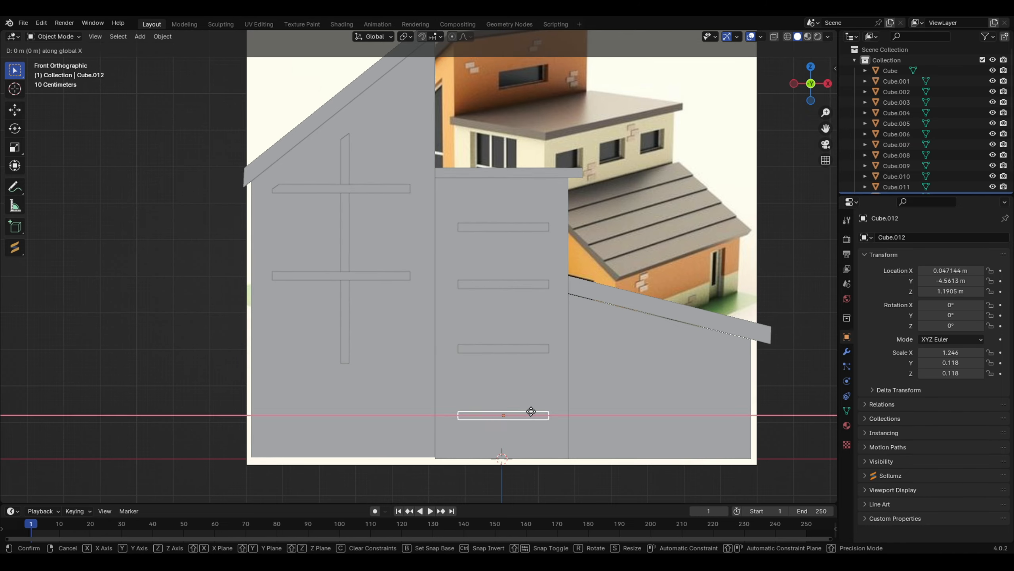
{"action": "left_click", "coordinate": [530, 412]}
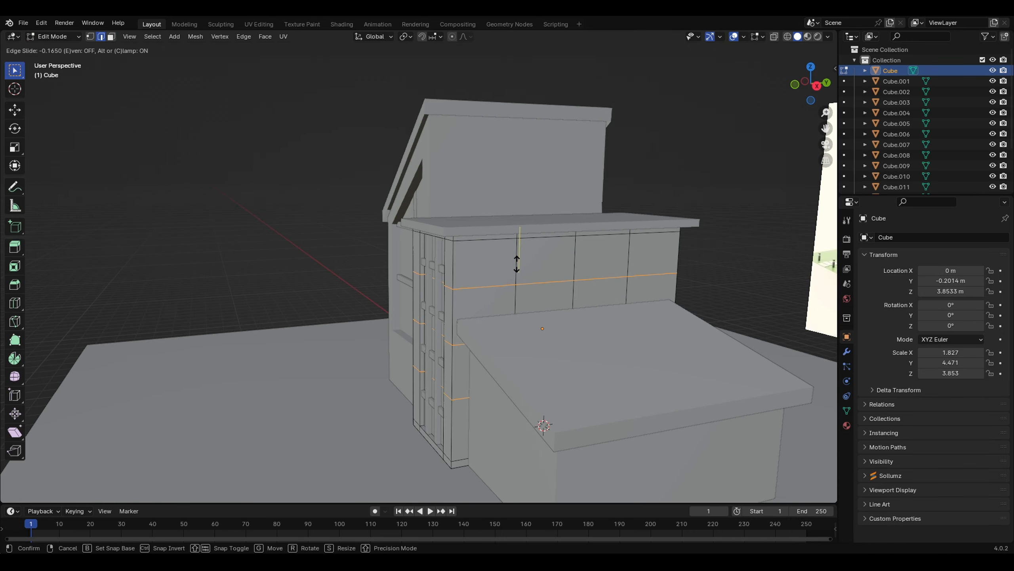
- Try out horizontal and additional loop cuts on the middle block's side wall
{"action": "left_click", "coordinate": [529, 256]}
{"action": "key", "text": "ctrl+z"}
{"action": "key", "text": "ctrl+r"}
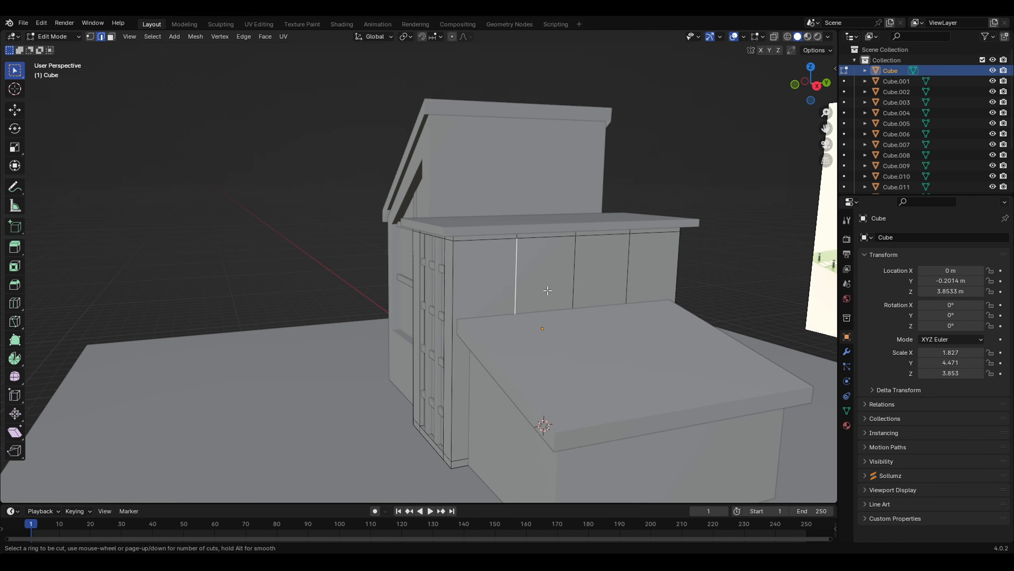
{"action": "scroll", "coordinate": [523, 279], "scroll_direction": "up", "scroll_amount": 6}
{"action": "left_click", "coordinate": [519, 280]}
{"action": "left_click", "coordinate": [465, 268]}
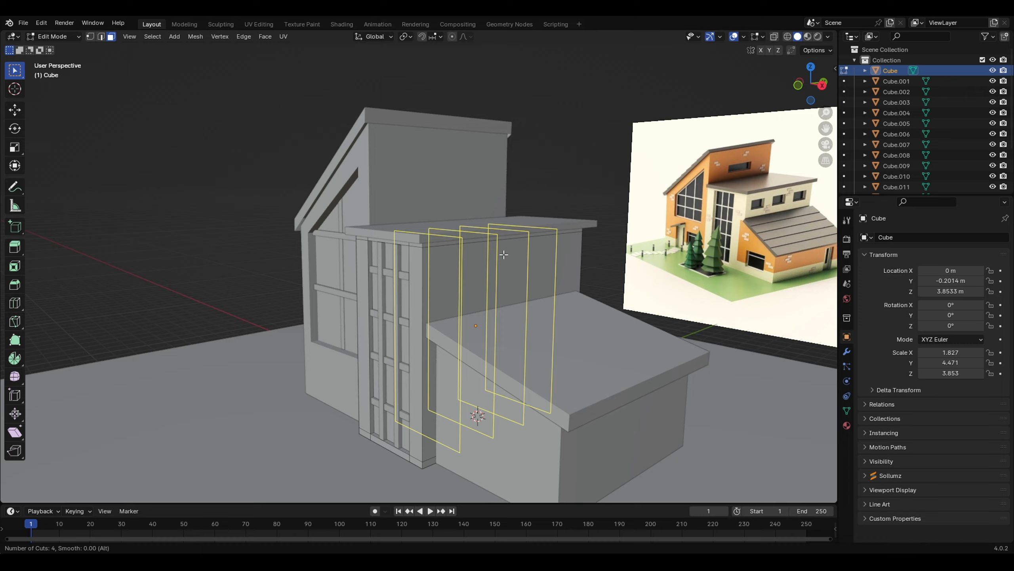
- Add four vertical loop cuts to the middle block's side wall, slid slightly, plus another loop cut for the windows
{"action": "left_click", "coordinate": [504, 255]}
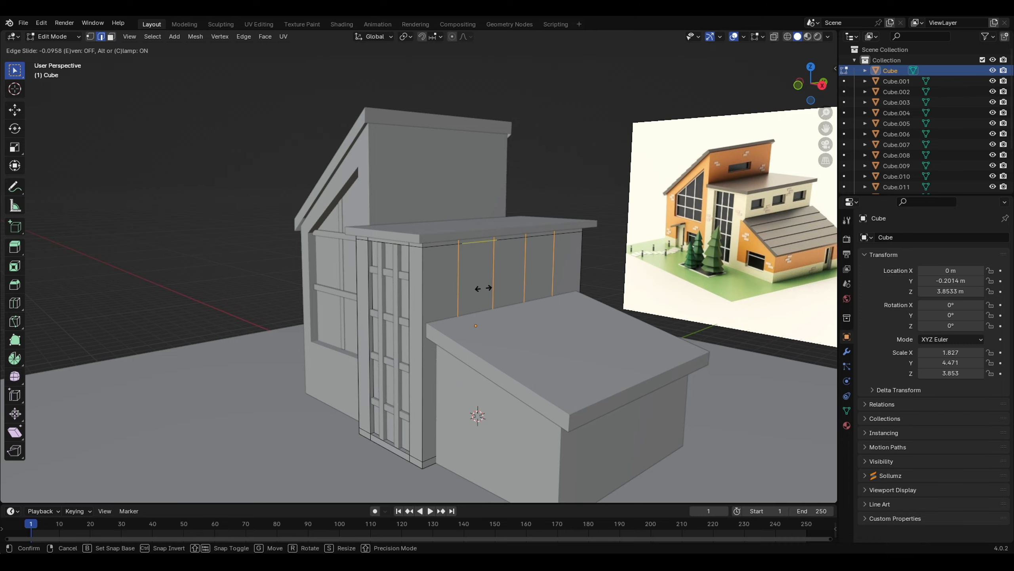
{"action": "left_click", "coordinate": [493, 287]}
{"action": "key", "text": "ctrl+r"}
{"action": "left_click", "coordinate": [528, 277]}
{"action": "left_click", "coordinate": [445, 184]}
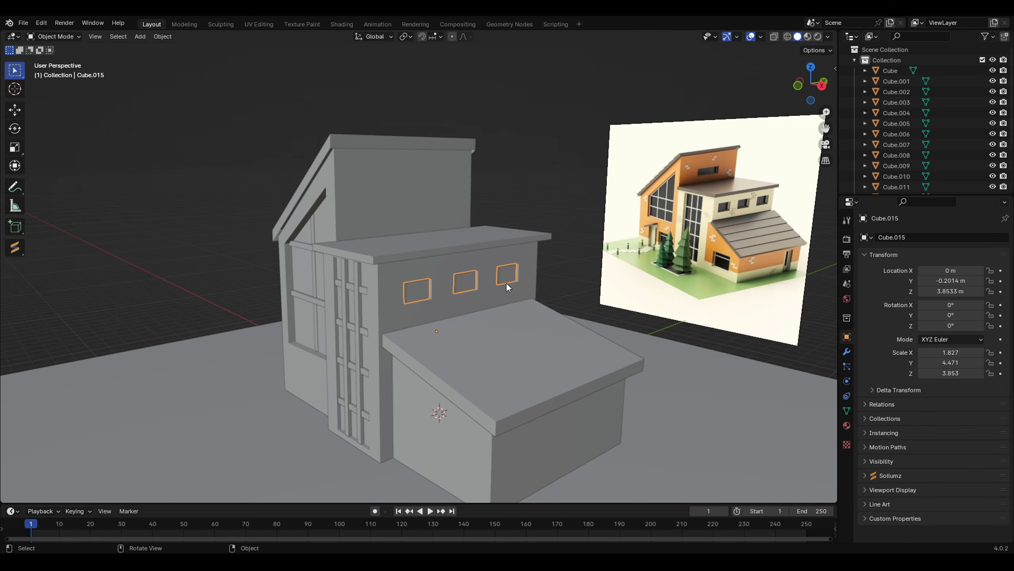
- Add loop cuts across the low block's front wall and level the horizontal cut by moving its vertices
{"action": "left_click", "coordinate": [456, 265]}
{"action": "middle_click_drag", "start_coordinate": [457, 265], "coordinate": [510, 273]}
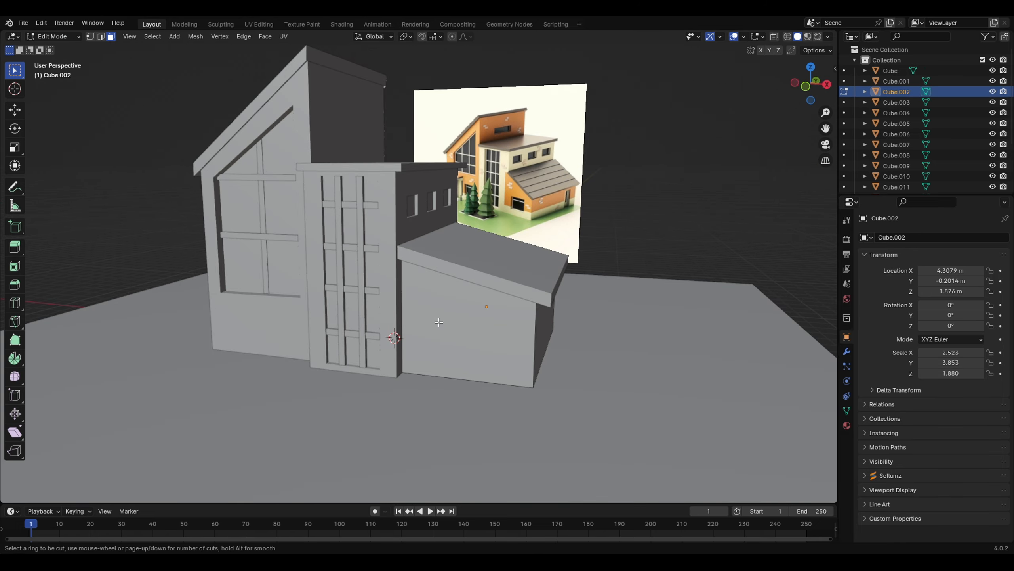
{"action": "key", "text": "ctrl+r"}
{"action": "left_click", "coordinate": [472, 339]}
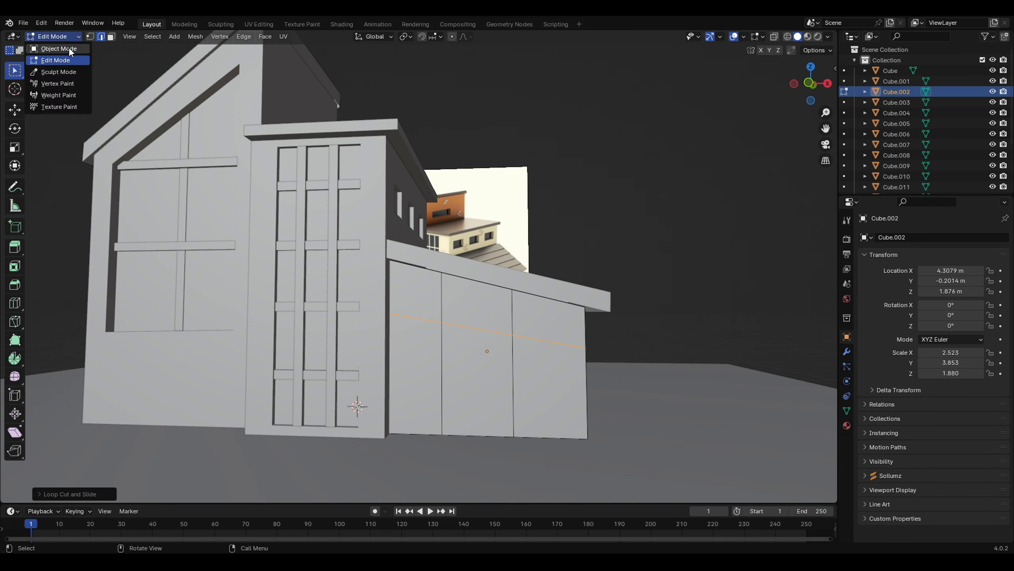
{"action": "key", "text": "g"}
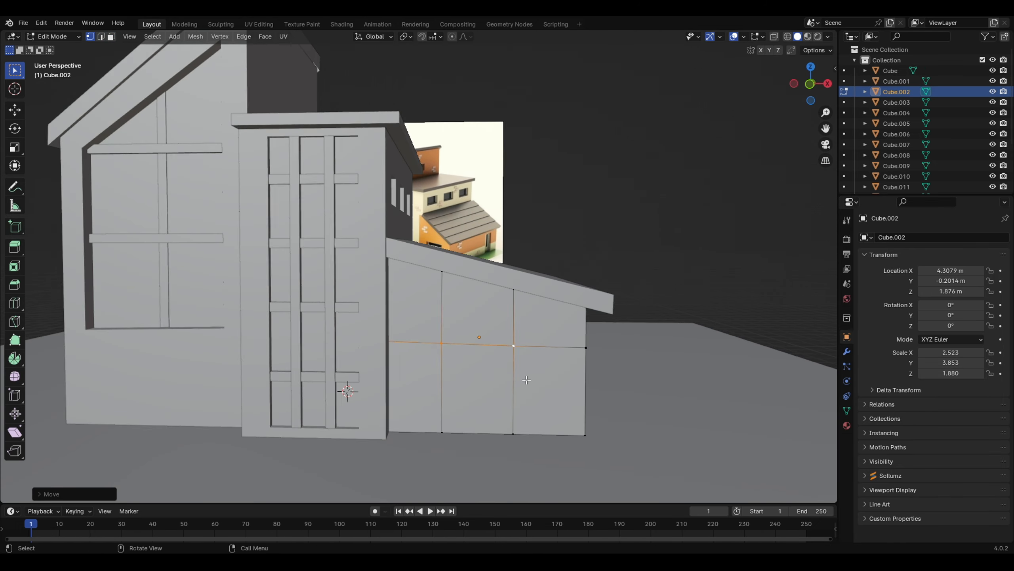
{"action": "left_click", "coordinate": [519, 359]}
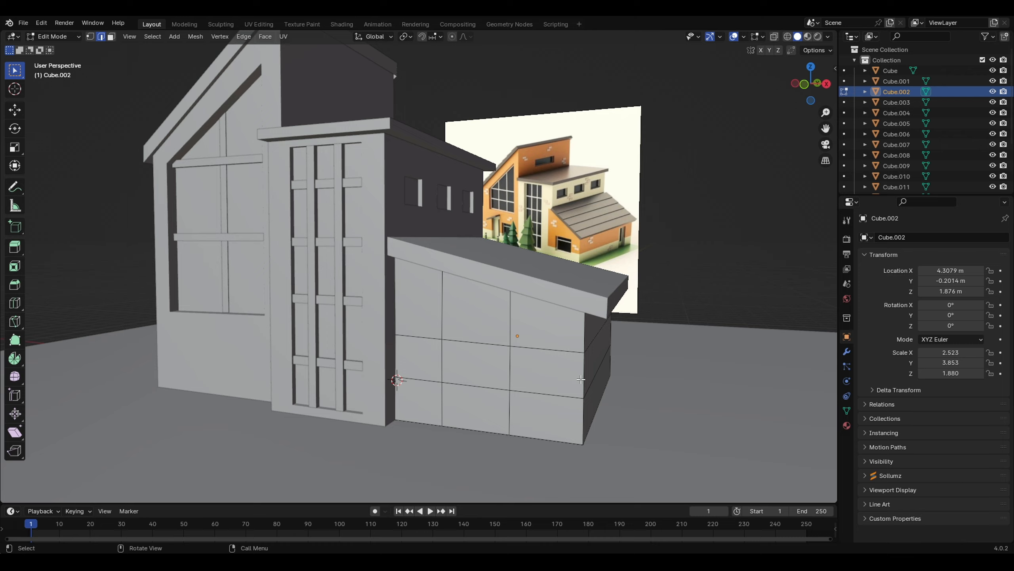
- Extrude the low block's front window face inward and separate the selected face into its own object
{"action": "key", "text": "e"}
{"action": "left_click", "coordinate": [441, 368]}
{"action": "left_click", "coordinate": [195, 36]}
{"action": "mouse_move", "coordinate": [212, 130]}
{"action": "left_click", "coordinate": [306, 130]}
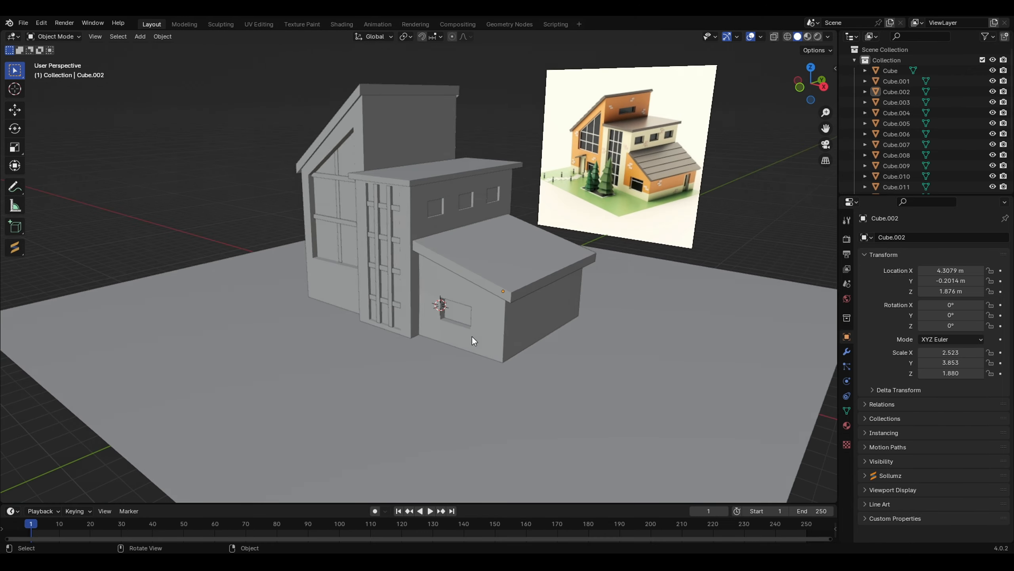
- Recess an opening in the low block's side wall and return to Object Mode
{"action": "middle_click_drag", "start_coordinate": [471, 336], "coordinate": [481, 314]}
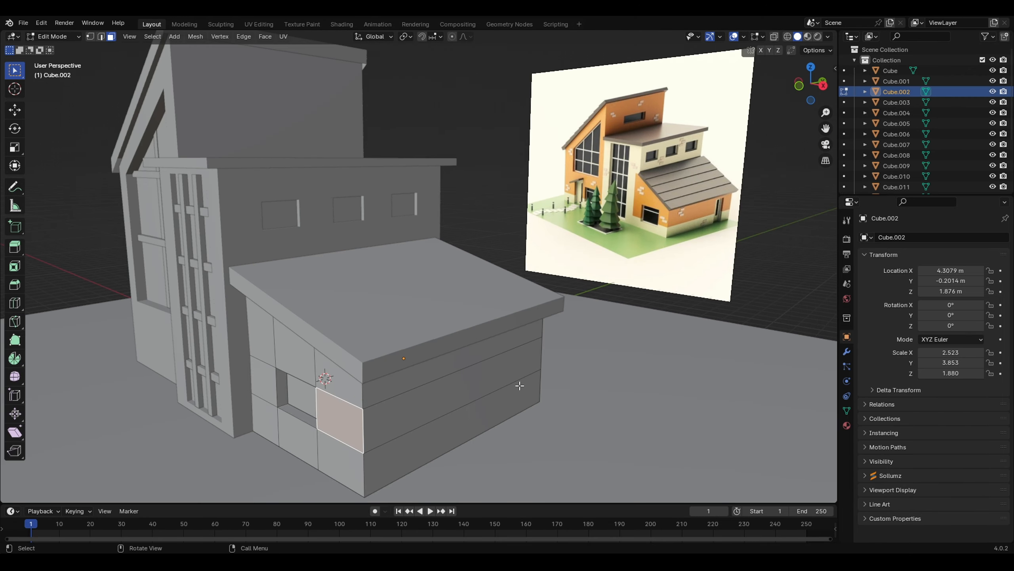
{"action": "left_click", "coordinate": [519, 385]}
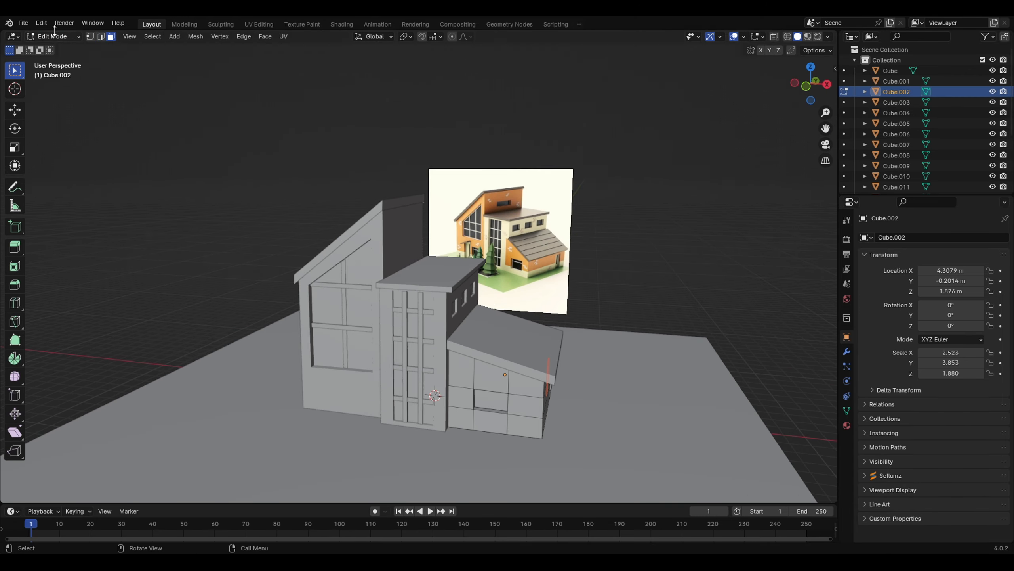
{"action": "key", "text": "Tab"}
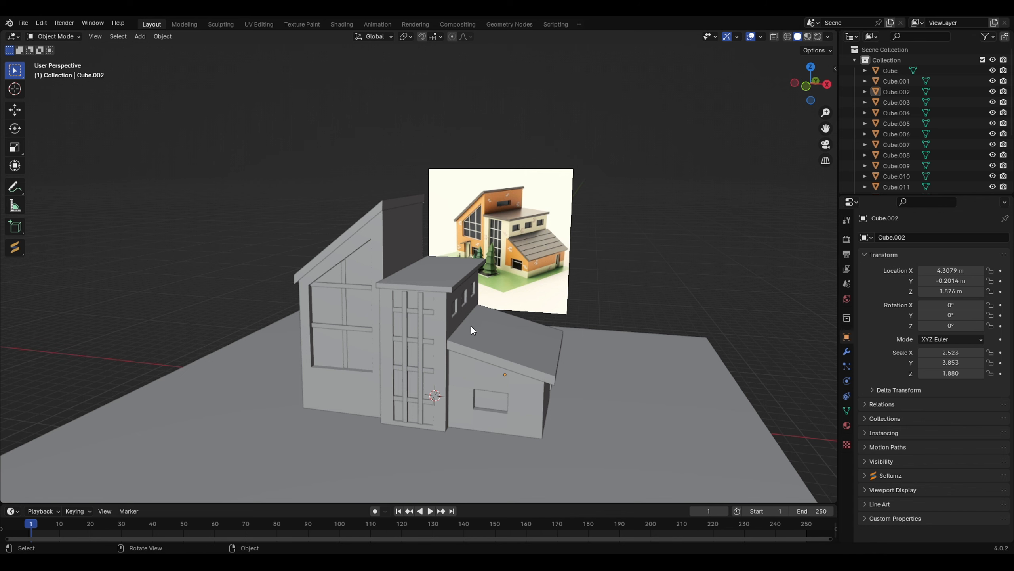
{"action": "scroll", "coordinate": [470, 326], "scroll_direction": "down", "scroll_amount": 2}
{"action": "mouse_move", "coordinate": [456, 359]}
{"action": "middle_mouse_down"}
{"action": "mouse_move", "coordinate": [439, 361]}
{"action": "mouse_move", "coordinate": [488, 364]}
{"action": "mouse_move", "coordinate": [456, 357]}
{"action": "middle_mouse_up"}
{"action": "scroll", "coordinate": [449, 354], "scroll_direction": "up", "scroll_amount": 2}
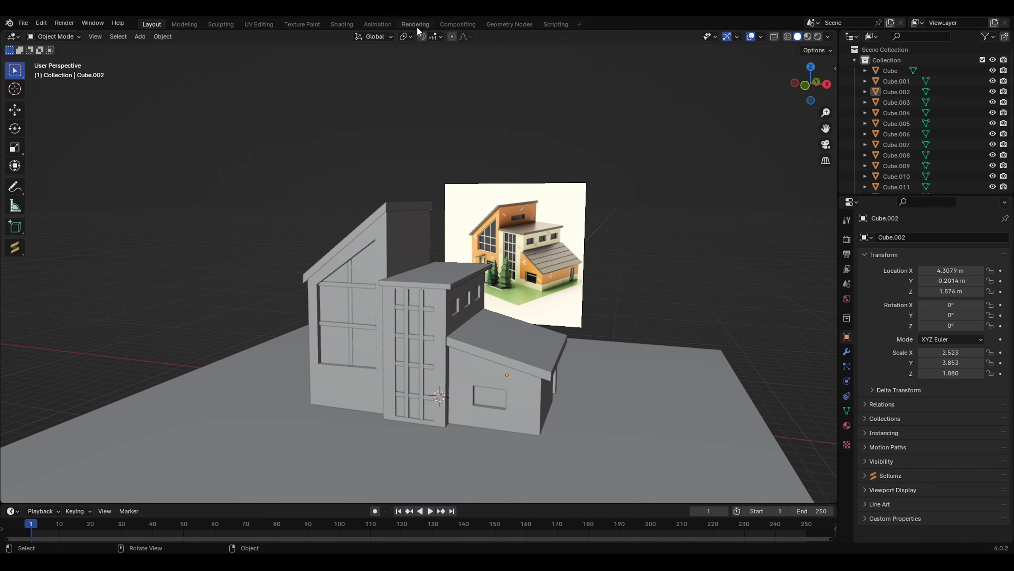
- Switch to the Shading workspace and set the viewport to rendered shading
{"action": "left_click", "coordinate": [341, 25]}
{"action": "mouse_move", "coordinate": [369, 65]}
{"action": "middle_mouse_down"}
{"action": "mouse_move", "coordinate": [500, 207]}
{"action": "mouse_move", "coordinate": [488, 215]}
{"action": "mouse_move", "coordinate": [553, 206]}
{"action": "middle_mouse_up"}
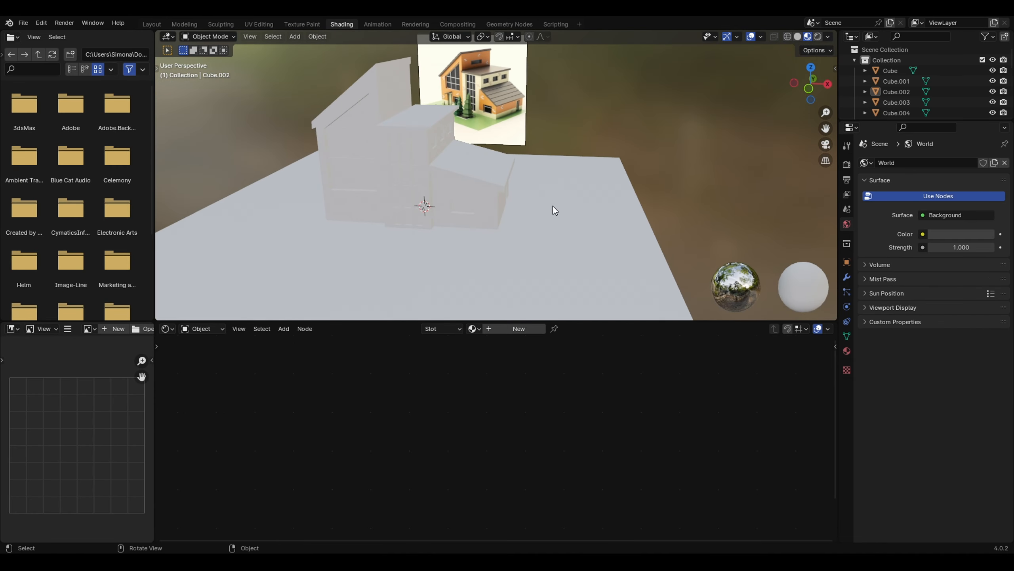
{"action": "left_click", "coordinate": [798, 37]}
{"action": "scroll", "coordinate": [534, 225], "scroll_direction": "down", "scroll_amount": 4}
{"action": "scroll", "coordinate": [493, 237], "scroll_direction": "up", "scroll_amount": 3}
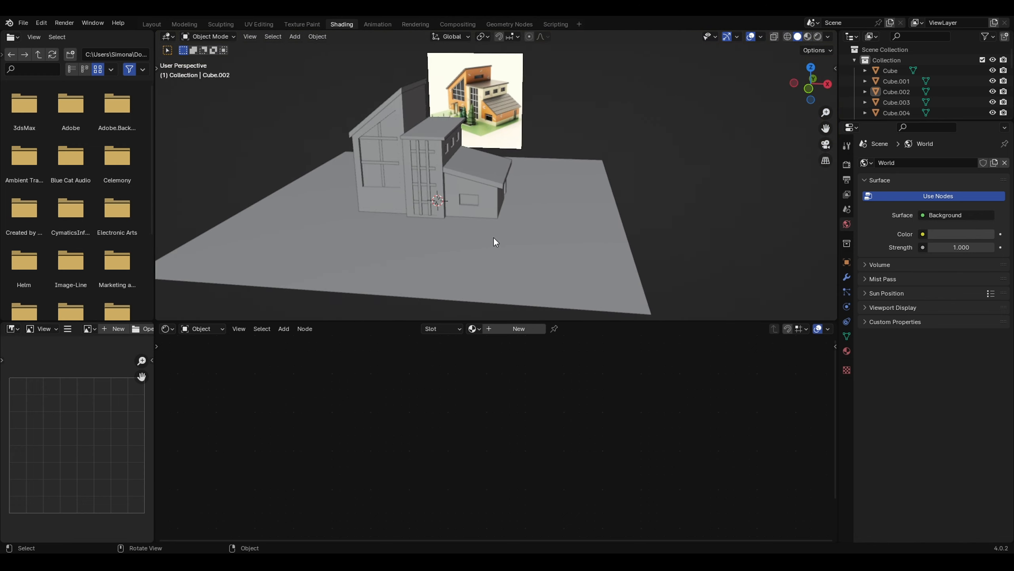
{"action": "left_click", "coordinate": [818, 37]}
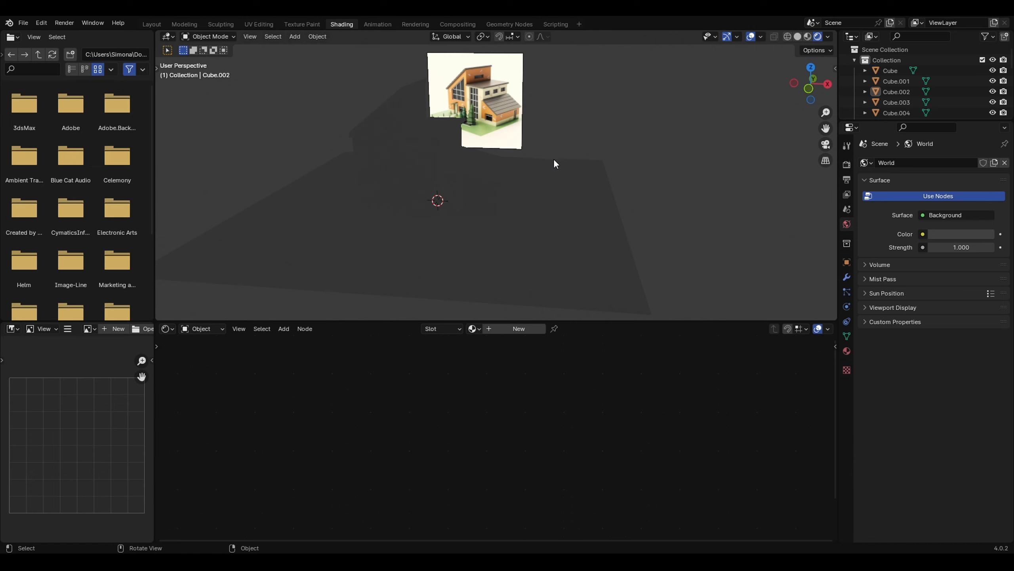
- Add a point light raised above the ground beside the house and set its power to 1000 W
{"action": "key", "text": "shift+a"}
{"action": "mouse_move", "coordinate": [571, 288]}
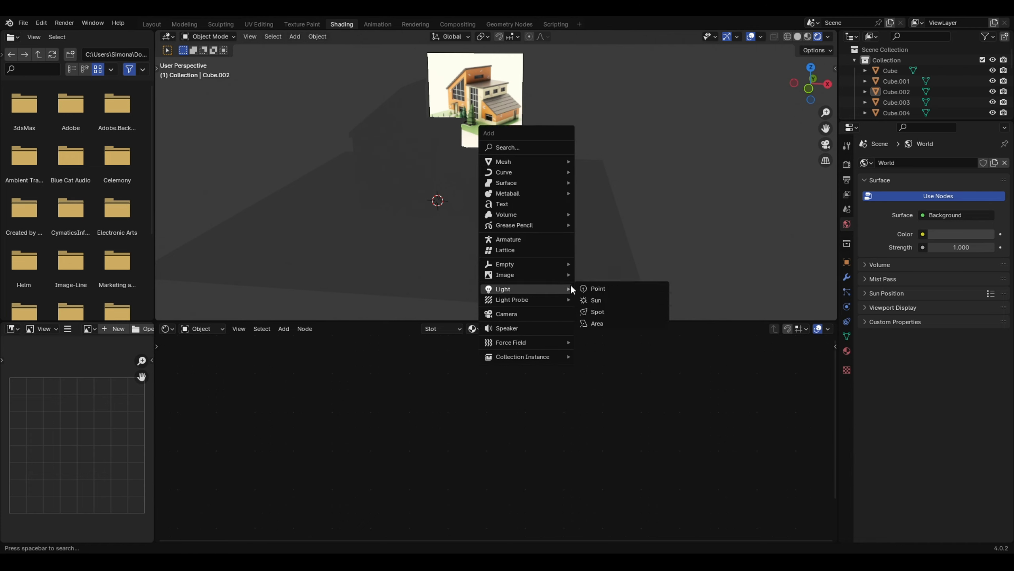
{"action": "left_click", "coordinate": [615, 287]}
{"action": "key", "text": "g"}
{"action": "left_click", "coordinate": [647, 91]}
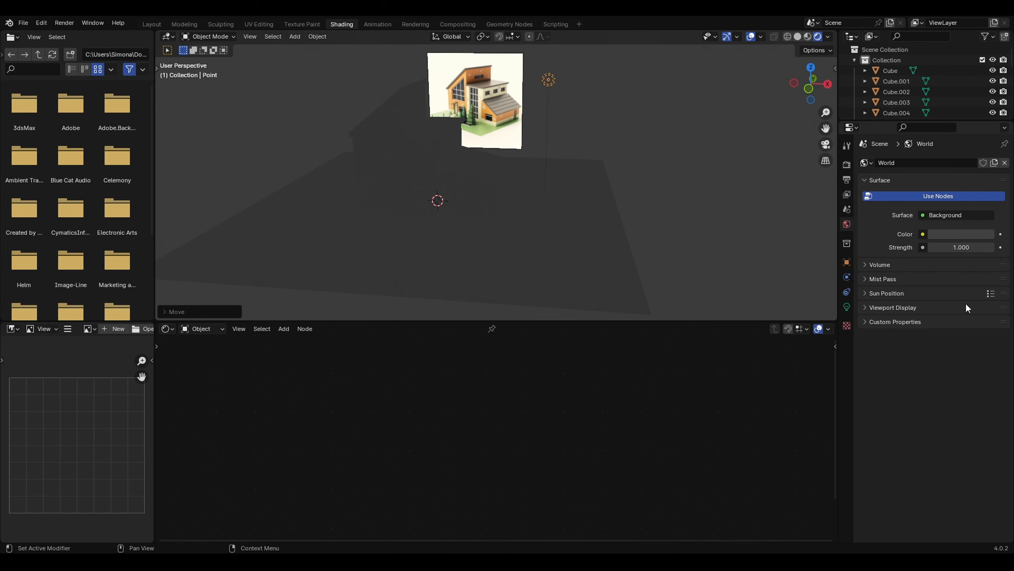
{"action": "left_click", "coordinate": [846, 307]}
{"action": "left_click", "coordinate": [956, 234]}
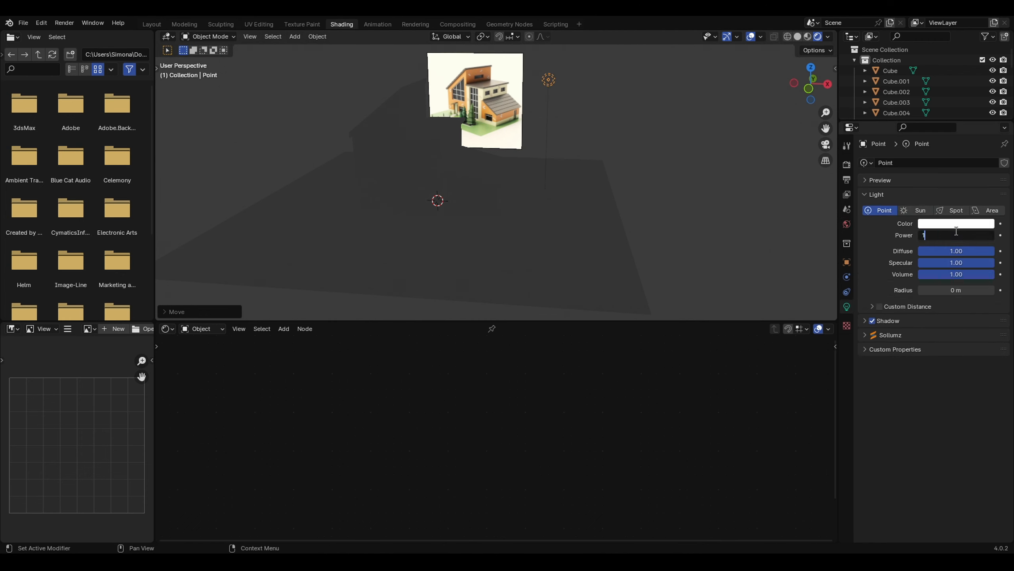
{"action": "key", "text": "Return"}
- Reposition the point light in front of the house, high above the ground plane
{"action": "key", "text": "g"}
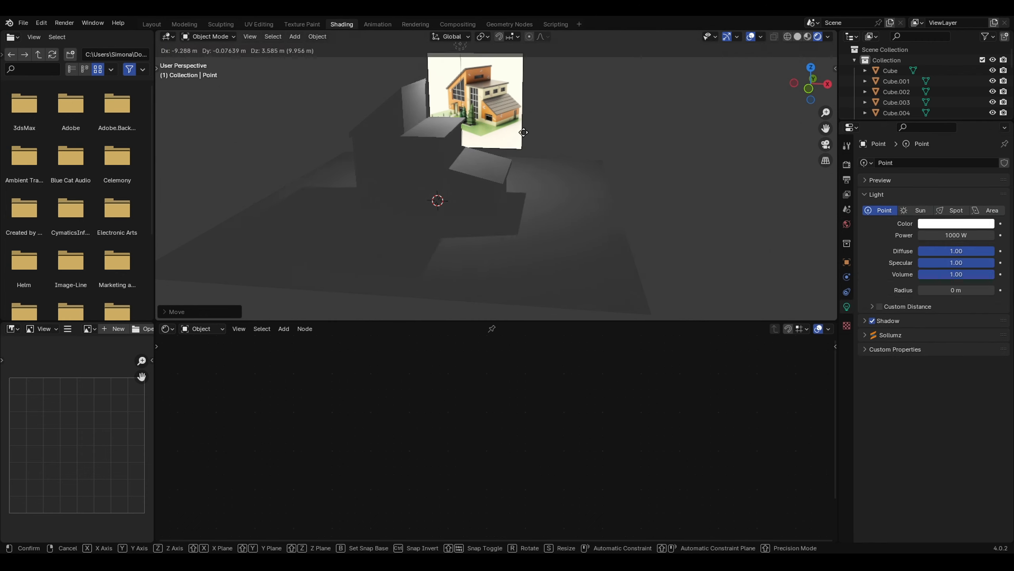
{"action": "left_click", "coordinate": [370, 181]}
{"action": "middle_click_drag", "start_coordinate": [401, 250], "coordinate": [477, 243]}
{"action": "key", "text": "g"}
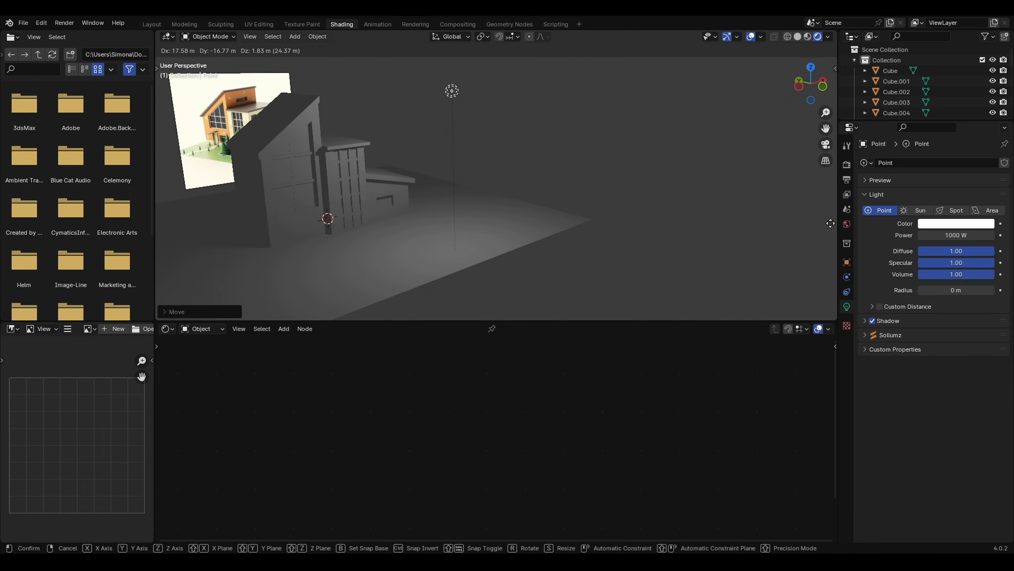
{"action": "left_click", "coordinate": [48, 252]}
{"action": "middle_click_drag", "start_coordinate": [352, 188], "coordinate": [442, 216]}
{"action": "key", "text": "g"}
{"action": "left_click", "coordinate": [437, 184]}
{"action": "left_click", "coordinate": [628, 202]}
{"action": "middle_click_drag", "start_coordinate": [623, 202], "coordinate": [459, 204]}
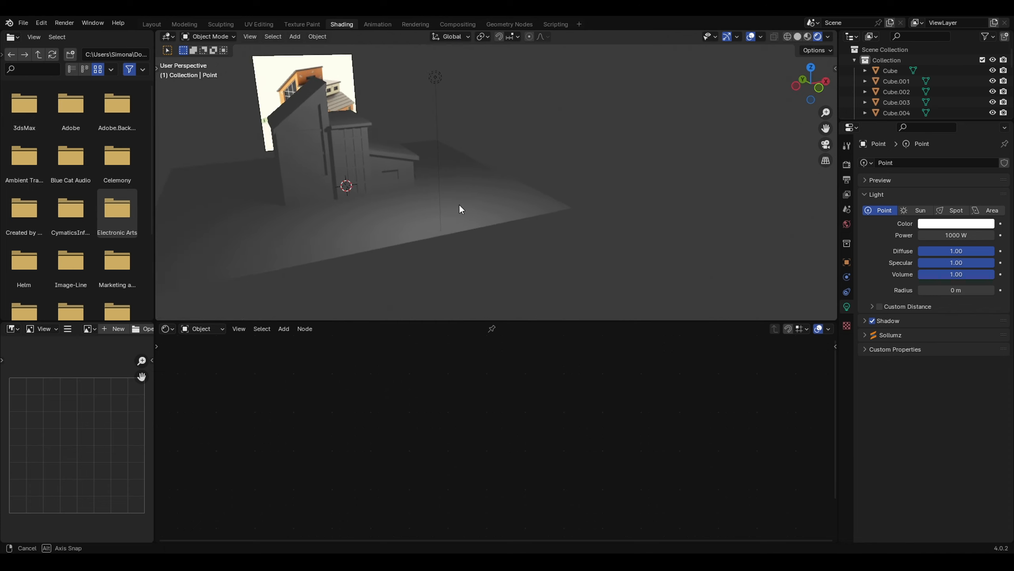
{"action": "middle_click_drag", "start_coordinate": [402, 183], "coordinate": [513, 218], "text": "shift"}
{"action": "scroll", "coordinate": [586, 245], "scroll_direction": "up", "scroll_amount": 2}
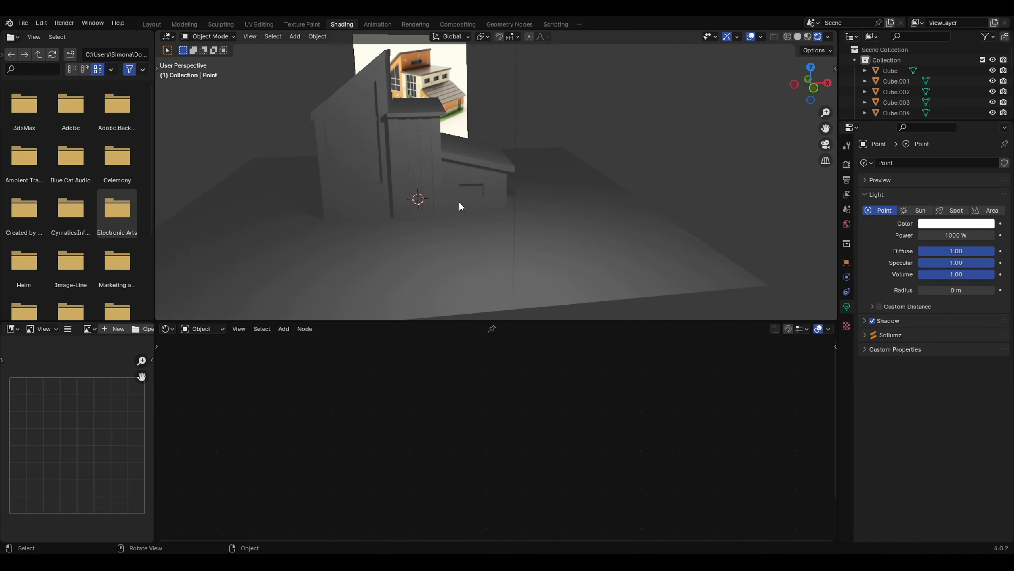
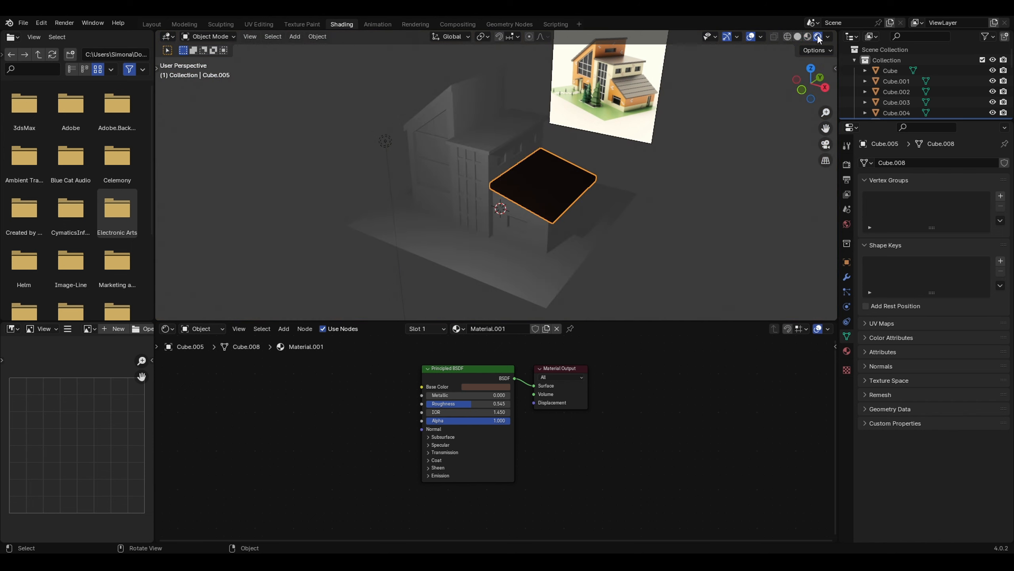
- Set the viewport to material preview shading and lower the low roof material's roughness to 0.091
{"action": "left_click", "coordinate": [807, 37]}
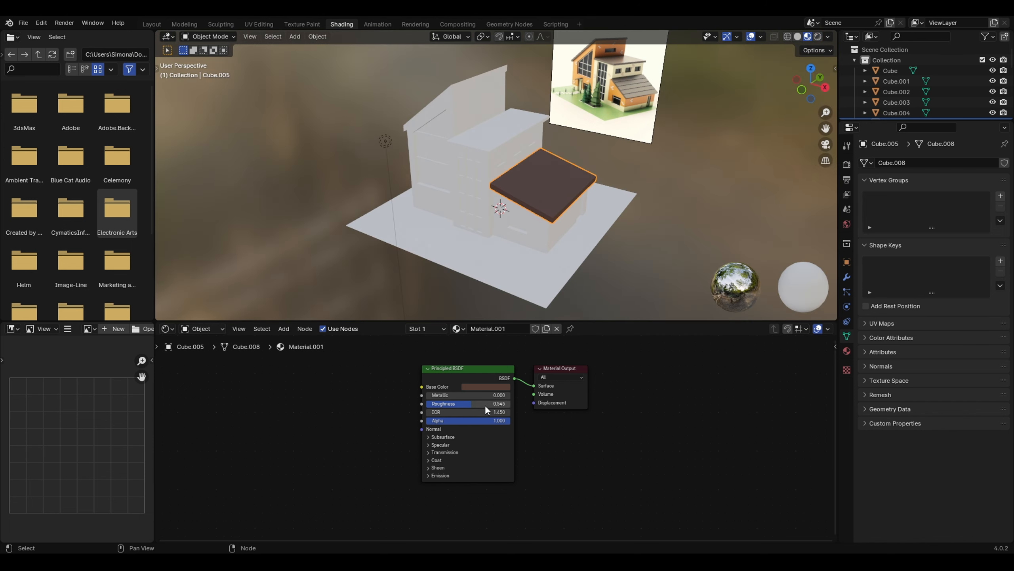
{"action": "left_click_drag", "start_coordinate": [478, 403], "coordinate": [423, 403]}
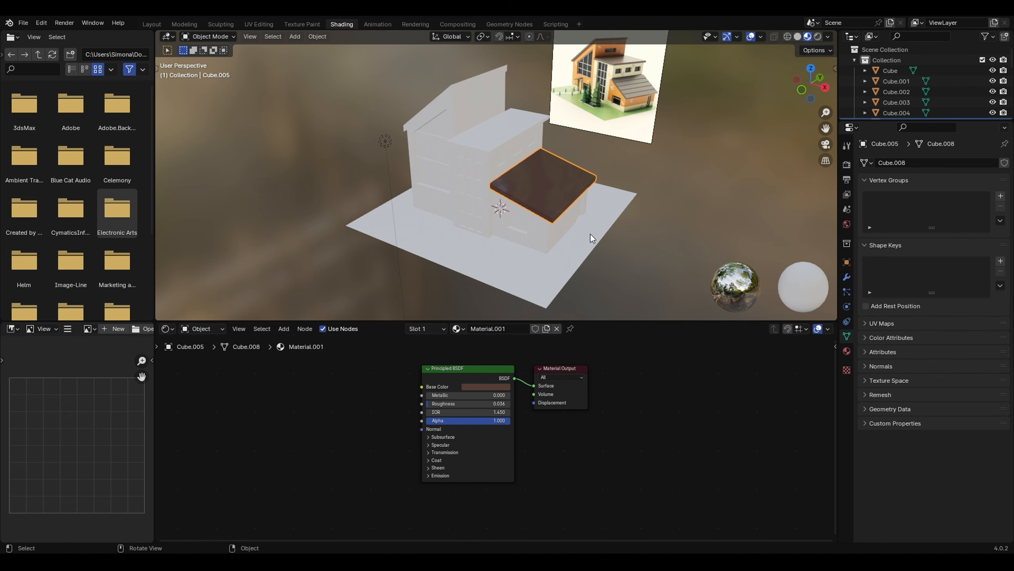
{"action": "middle_click_drag", "start_coordinate": [590, 233], "coordinate": [579, 200]}
{"action": "scroll", "coordinate": [620, 216], "scroll_direction": "up", "scroll_amount": 5}
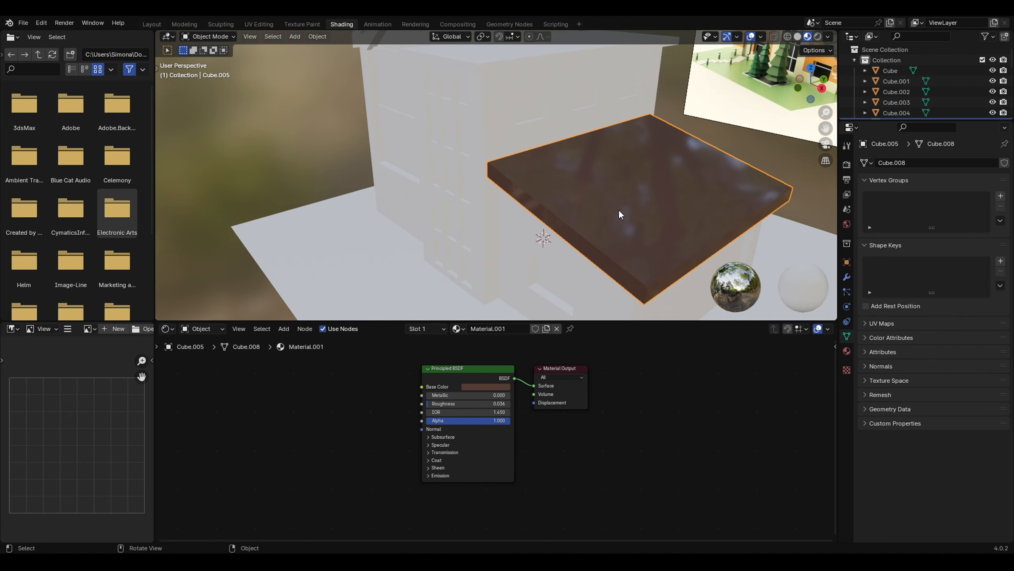
{"action": "left_click_drag", "start_coordinate": [439, 404], "coordinate": [449, 403]}
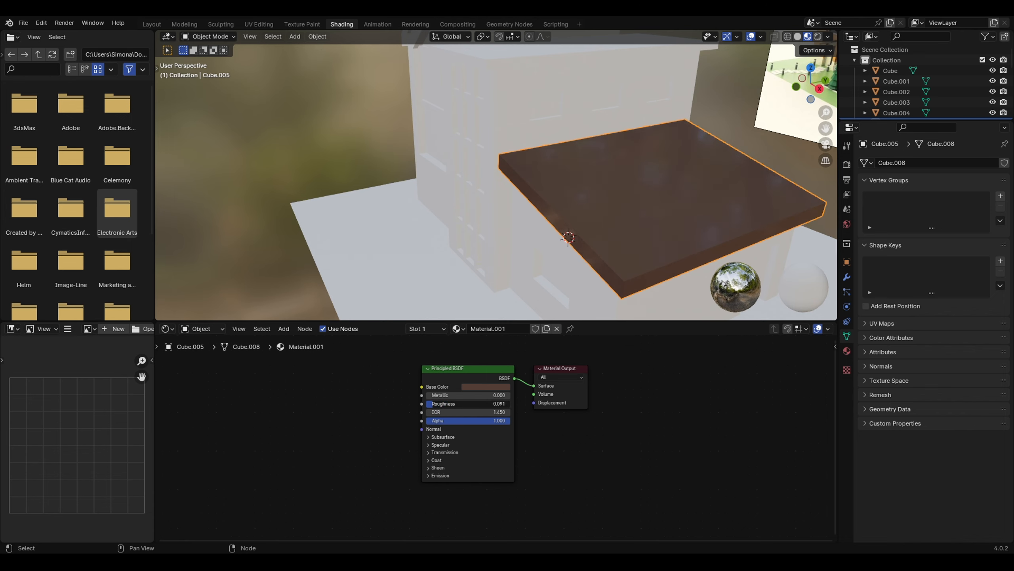
{"action": "scroll", "coordinate": [544, 266], "scroll_direction": "down", "scroll_amount": 6}
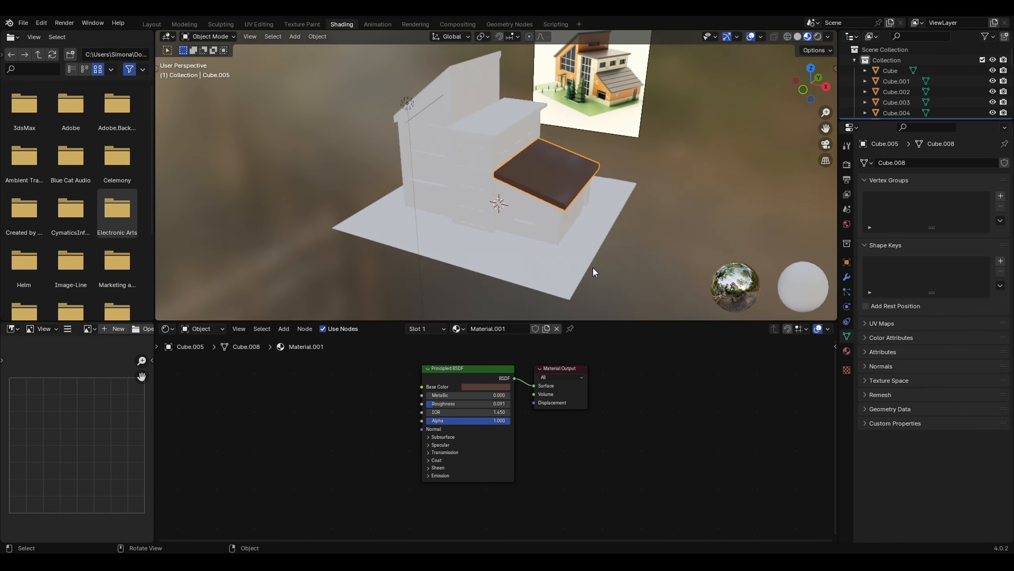
{"action": "middle_click_drag", "start_coordinate": [592, 266], "coordinate": [608, 270]}
{"action": "left_click", "coordinate": [474, 131]}
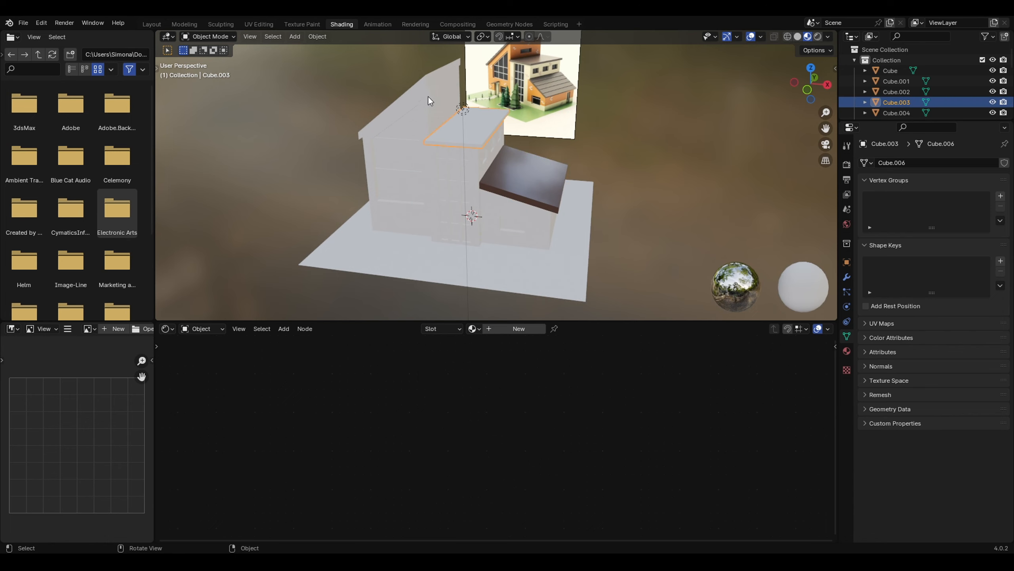
{"action": "left_click", "coordinate": [419, 88]}
{"action": "left_click", "coordinate": [480, 126]}
{"action": "left_click", "coordinate": [427, 89]}
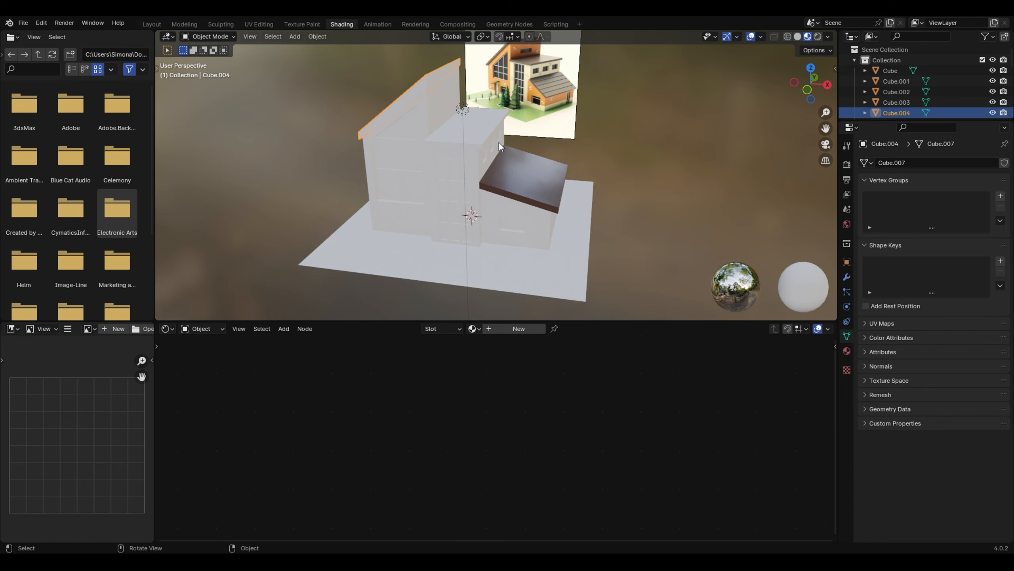
{"action": "left_click", "coordinate": [487, 129]}
{"action": "left_click", "coordinate": [422, 92]}
{"action": "left_click", "coordinate": [475, 128]}
{"action": "left_click", "coordinate": [415, 90]}
- Assign the existing brown Material.001 to the middle block's roof and the tall block's roof
{"action": "left_click", "coordinate": [471, 133]}
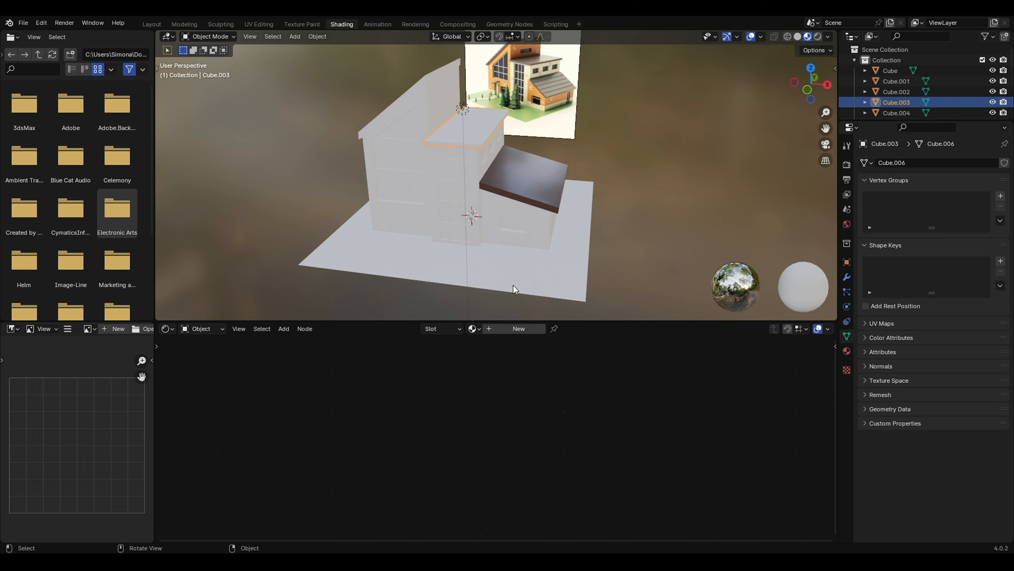
{"action": "left_click", "coordinate": [476, 330]}
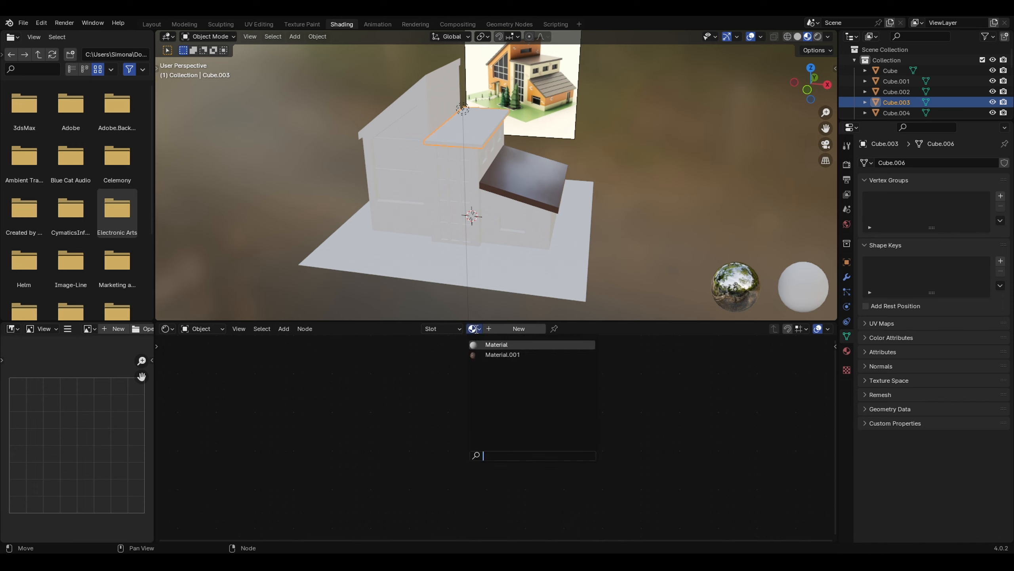
{"action": "left_click", "coordinate": [494, 354]}
{"action": "left_click", "coordinate": [407, 96]}
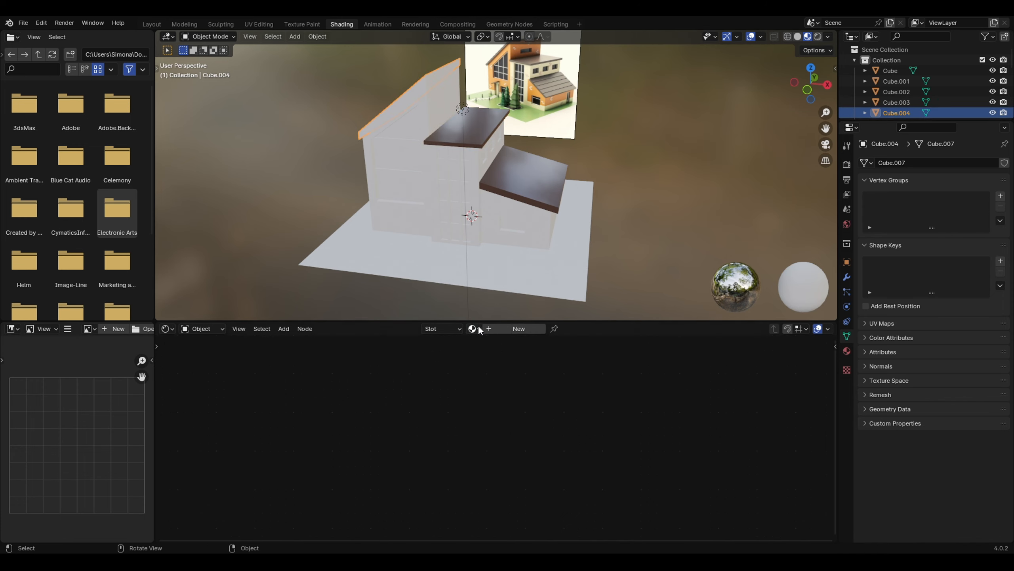
{"action": "left_click", "coordinate": [453, 329]}
{"action": "left_click", "coordinate": [496, 352]}
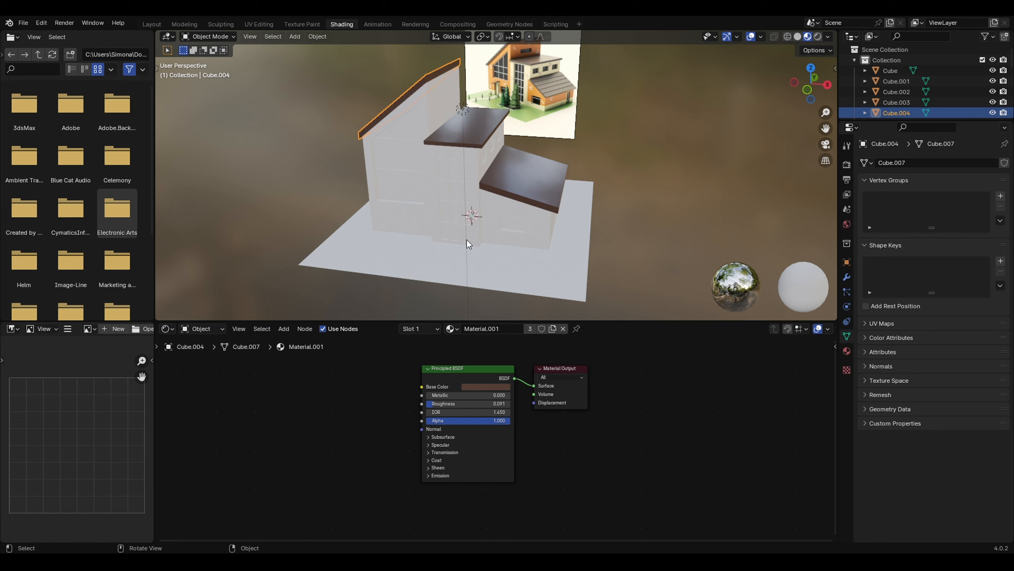
- Give the tall block's large window pane a new dark grey material with metallic 0.459 and roughness 0.332
{"action": "left_click", "coordinate": [421, 210]}
{"action": "scroll", "coordinate": [419, 217], "scroll_direction": "up", "scroll_amount": 3}
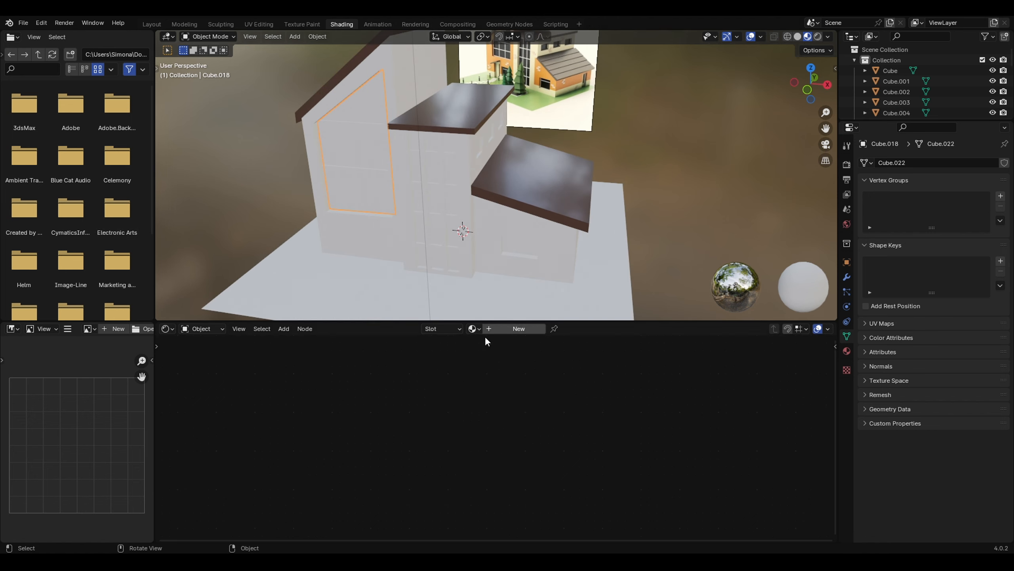
{"action": "left_click", "coordinate": [473, 357]}
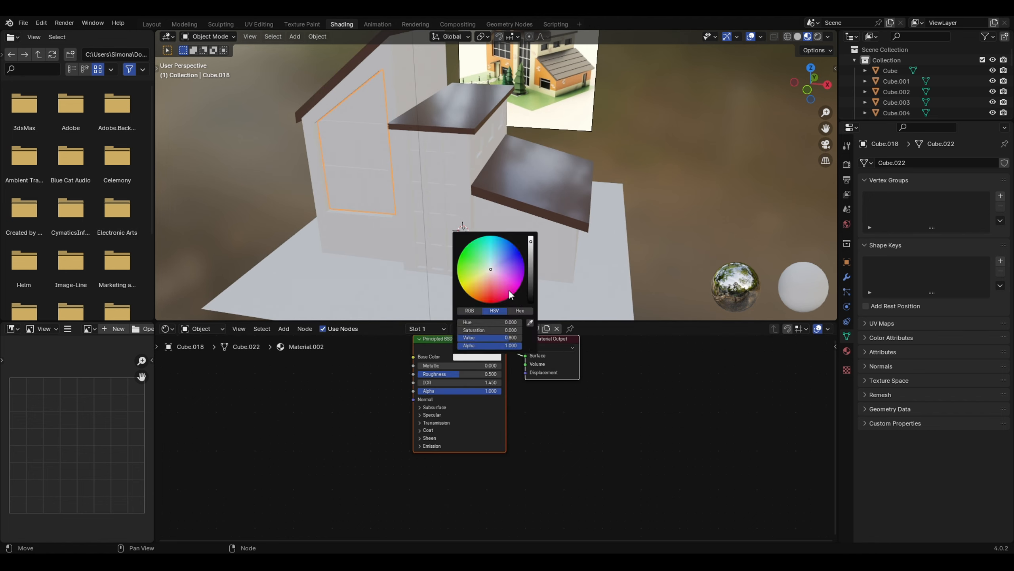
{"action": "left_click_drag", "start_coordinate": [531, 274], "coordinate": [531, 285]}
{"action": "left_click_drag", "start_coordinate": [464, 376], "coordinate": [435, 376]}
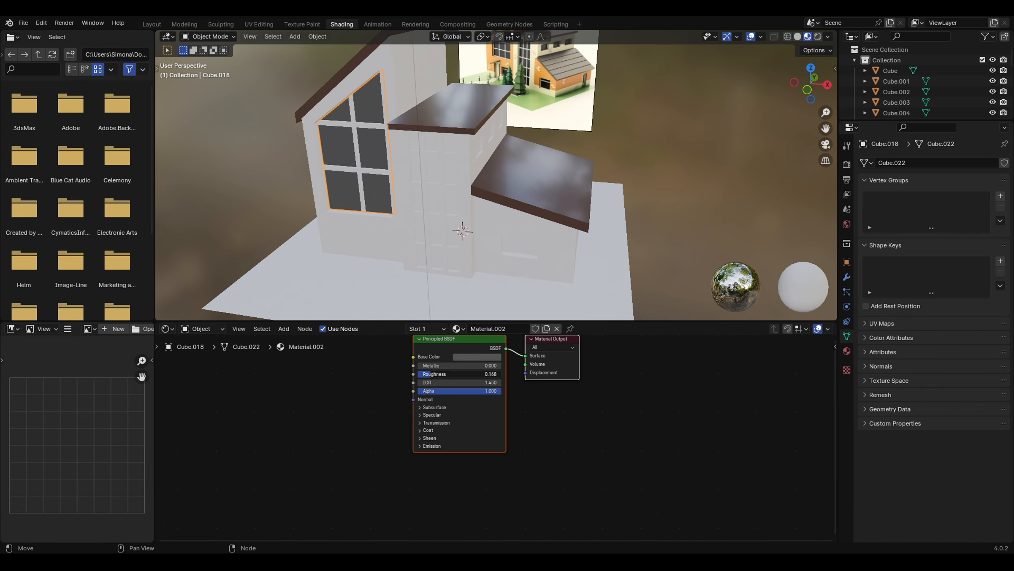
{"action": "middle_click_drag", "start_coordinate": [415, 307], "coordinate": [448, 325]}
{"action": "mouse_move", "coordinate": [440, 374]}
{"action": "left_mouse_down"}
{"action": "mouse_move", "coordinate": [484, 366]}
{"action": "mouse_move", "coordinate": [456, 365]}
{"action": "left_mouse_up"}
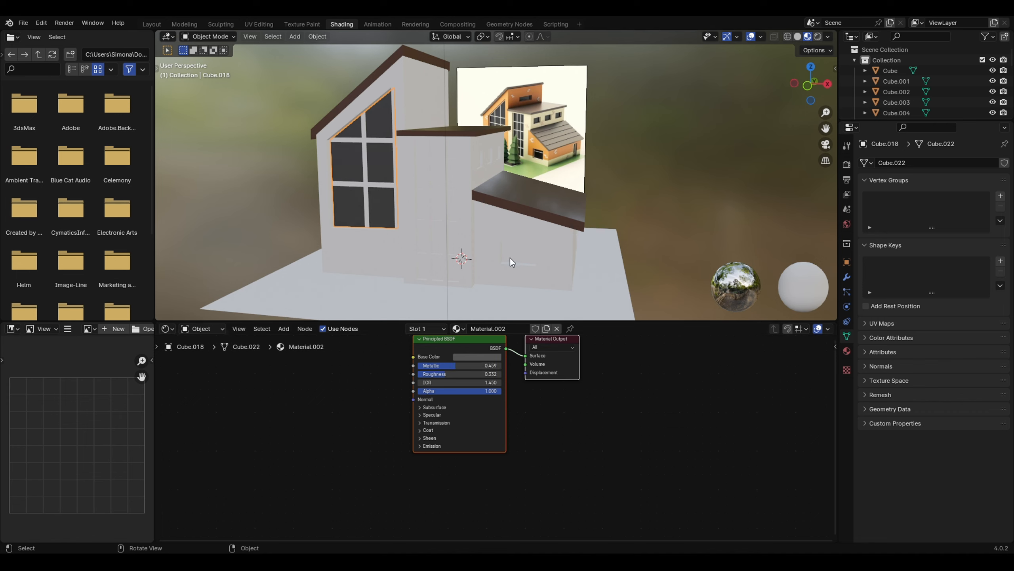
- Assign the dark grey Material.002 to the middle block's tall front window and the low block's front window
{"action": "left_click", "coordinate": [444, 204]}
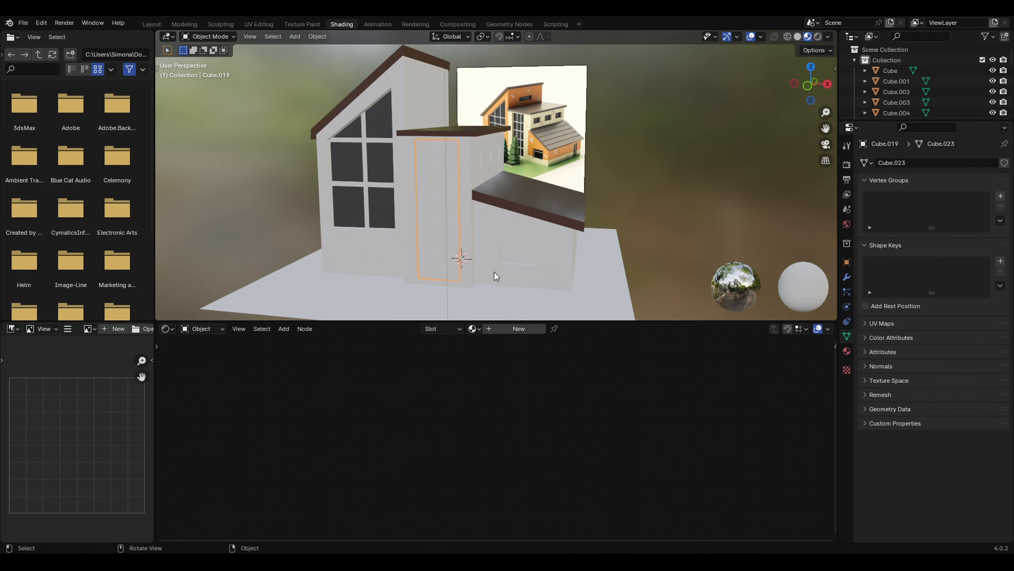
{"action": "left_click", "coordinate": [475, 329]}
{"action": "left_click", "coordinate": [489, 362]}
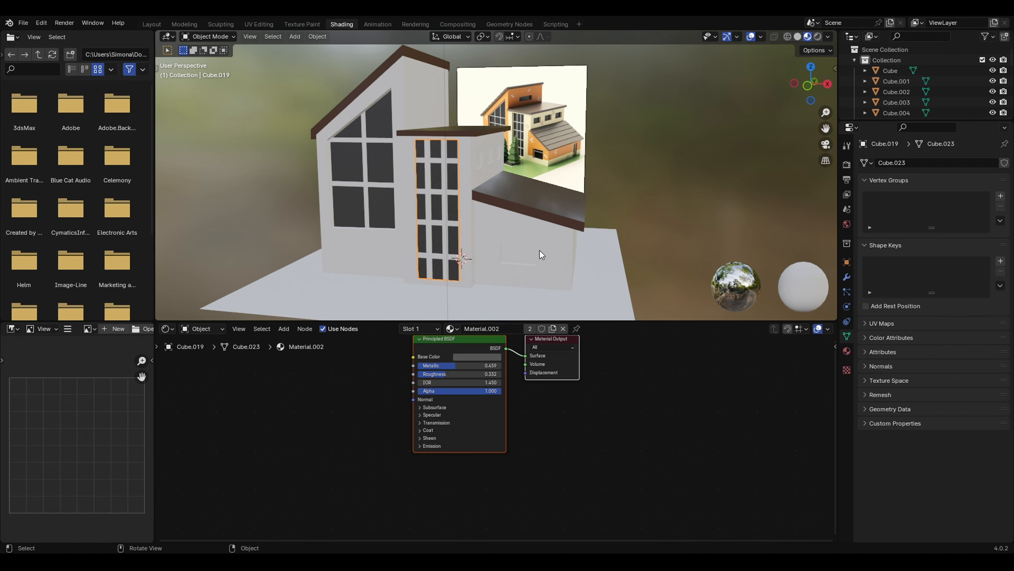
{"action": "left_click", "coordinate": [521, 252]}
{"action": "left_click", "coordinate": [475, 328]}
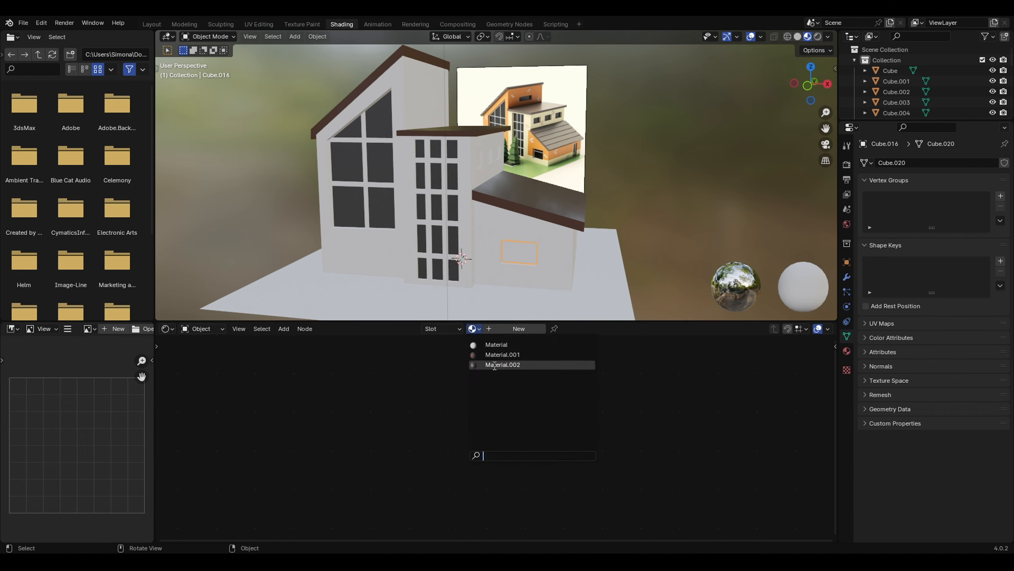
{"action": "left_click", "coordinate": [492, 365]}
- Assign Material.002 to the three small windows on the middle block's side wall above the low roof
{"action": "middle_click_drag", "start_coordinate": [502, 265], "coordinate": [520, 183]}
{"action": "left_click", "coordinate": [558, 161]}
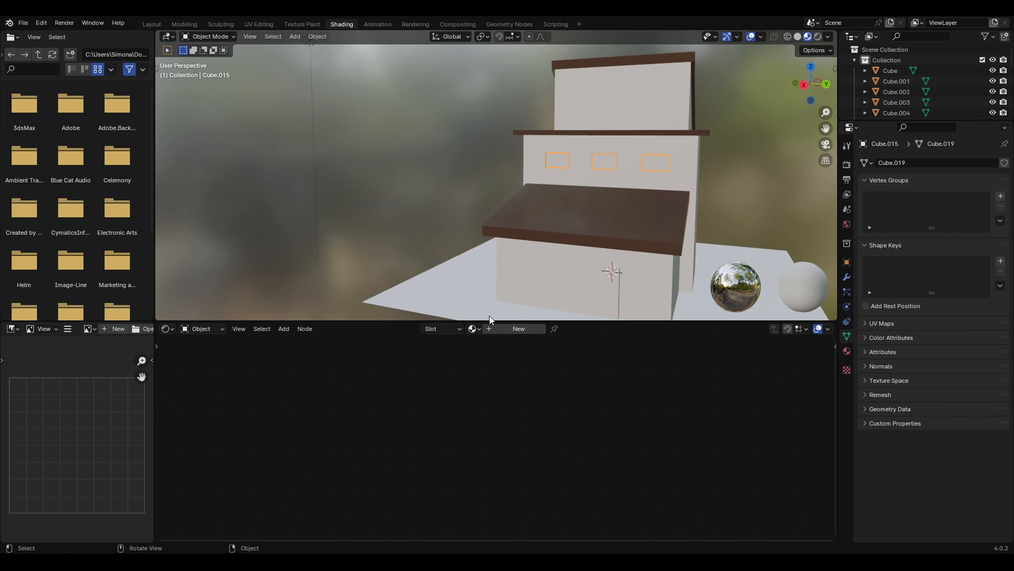
{"action": "left_click", "coordinate": [474, 329]}
{"action": "left_click", "coordinate": [499, 366]}
- Give the tall block's walls a new orange material with base colour hue 0.053, saturation 0.861 and value 0.583
{"action": "middle_click_drag", "start_coordinate": [519, 256], "coordinate": [486, 238]}
{"action": "left_click", "coordinate": [375, 126]}
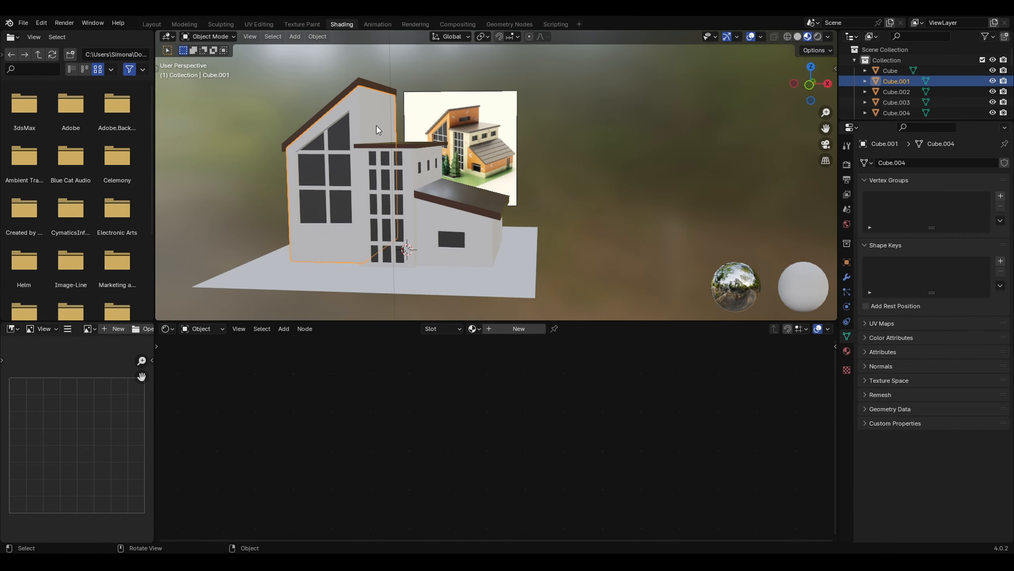
{"action": "left_click", "coordinate": [515, 328]}
{"action": "left_click", "coordinate": [496, 356]}
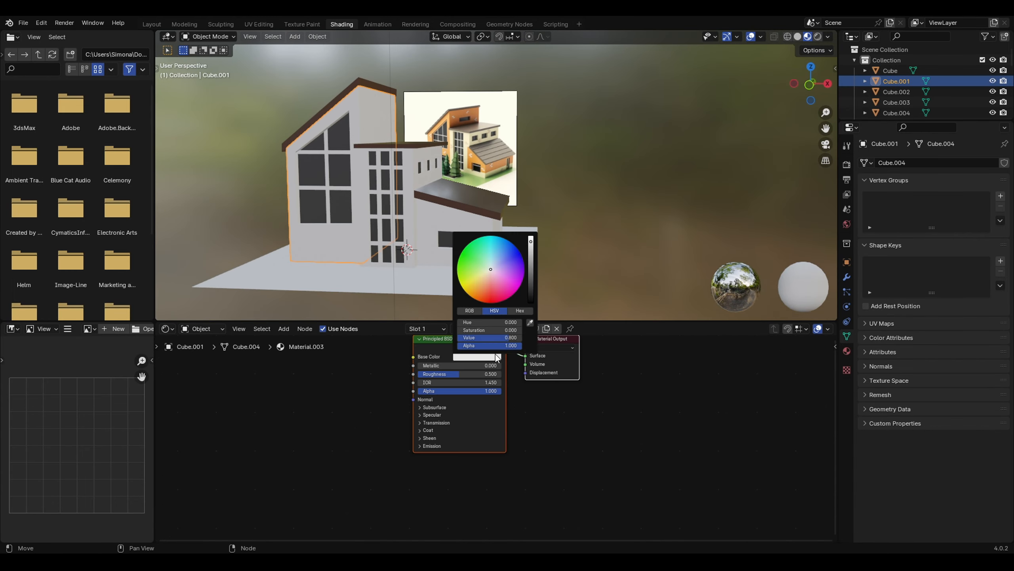
{"action": "left_click", "coordinate": [488, 280]}
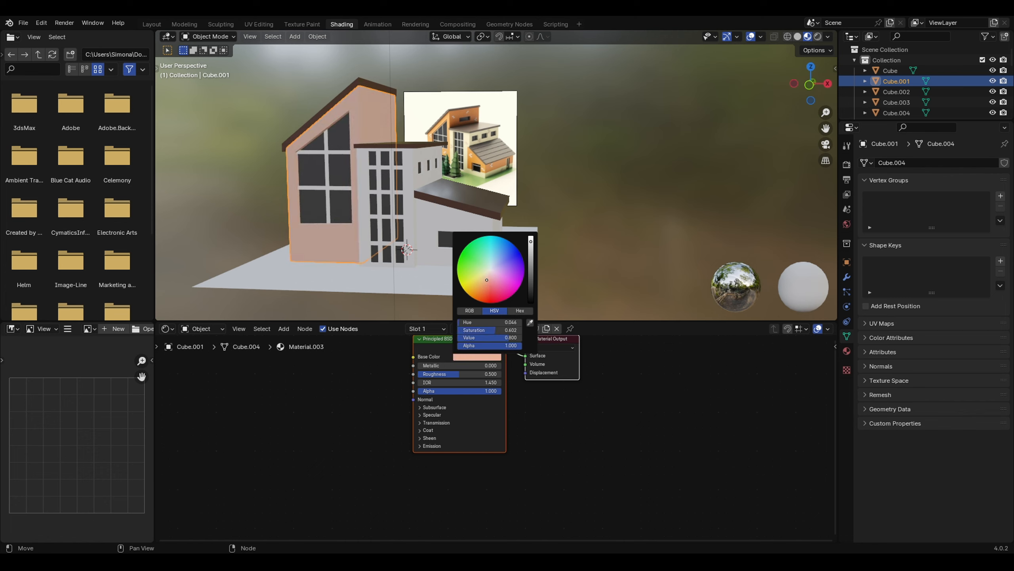
{"action": "left_click_drag", "start_coordinate": [487, 280], "coordinate": [485, 287]}
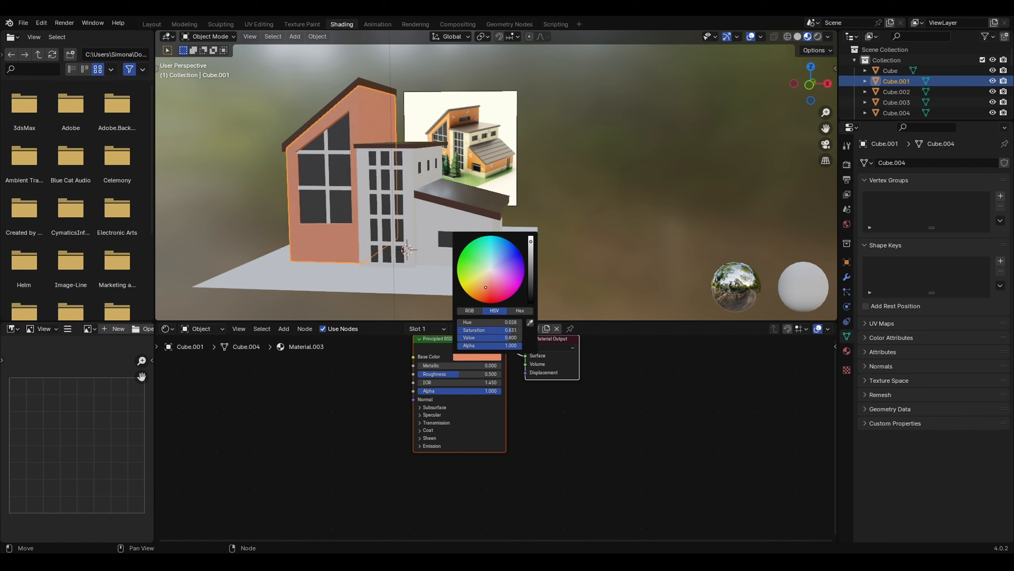
{"action": "left_click", "coordinate": [531, 258]}
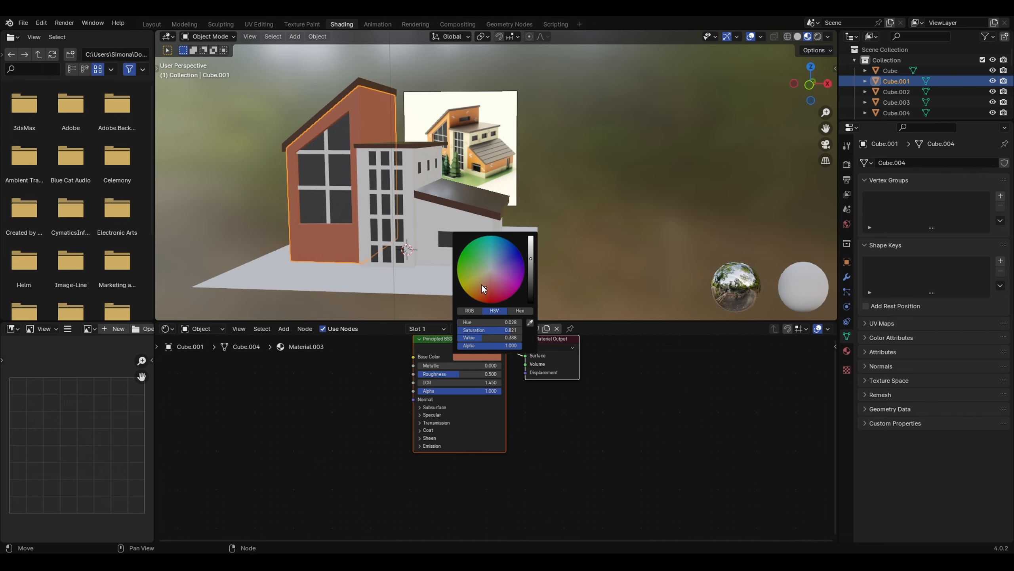
{"action": "left_click_drag", "start_coordinate": [483, 289], "coordinate": [484, 283]}
{"action": "left_click_drag", "start_coordinate": [532, 258], "coordinate": [530, 249]}
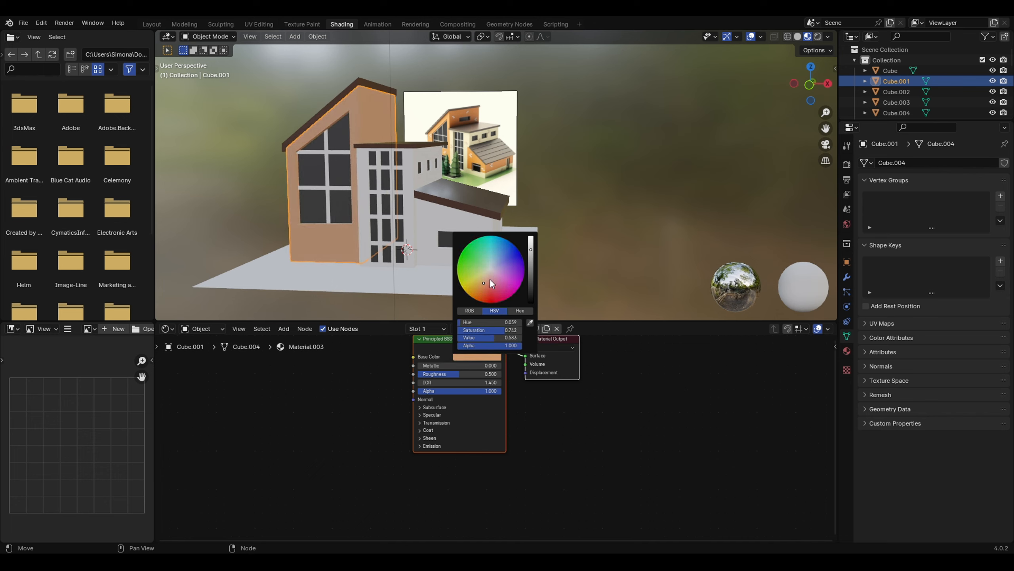
{"action": "left_click_drag", "start_coordinate": [488, 282], "coordinate": [482, 287]}
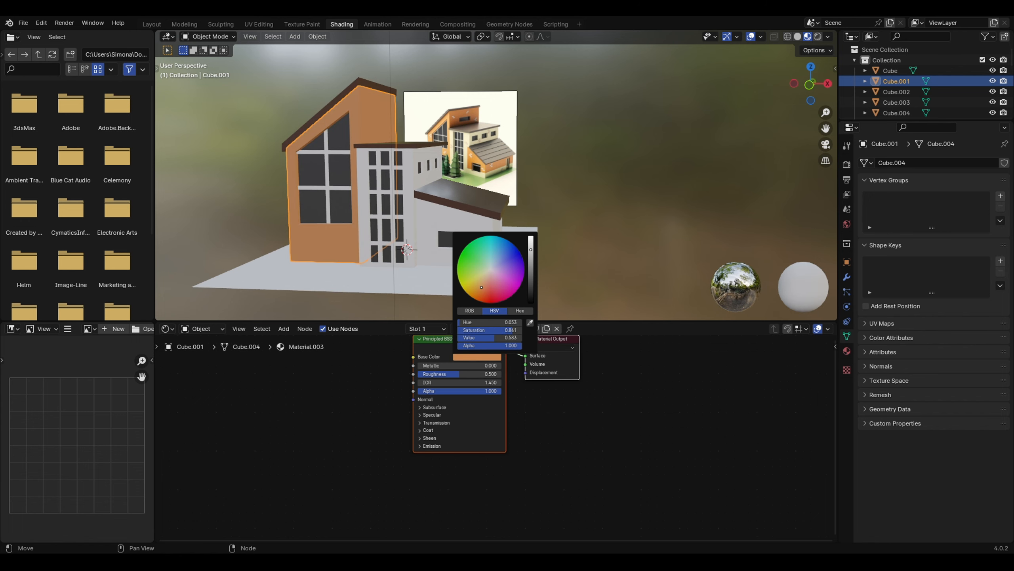
{"action": "middle_click_drag", "start_coordinate": [495, 194], "coordinate": [375, 205]}
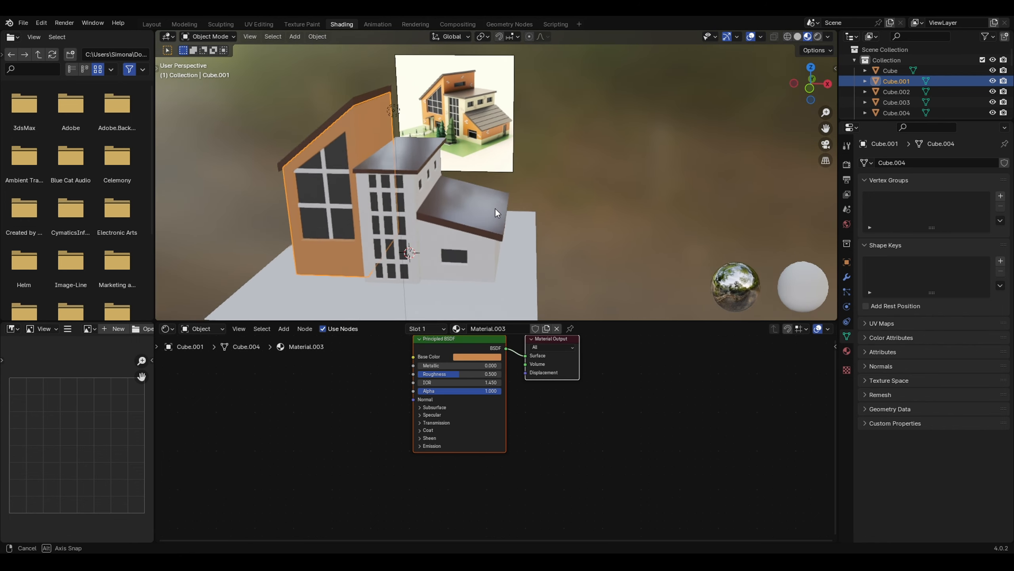
{"action": "left_click", "coordinate": [418, 195]}
{"action": "left_click", "coordinate": [474, 328]}
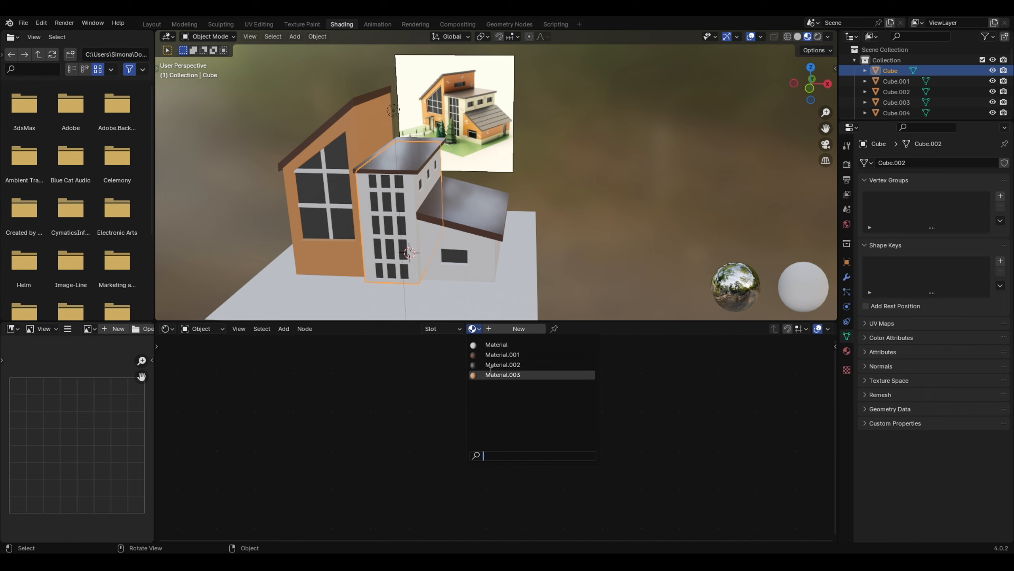
{"action": "left_click", "coordinate": [493, 243]}
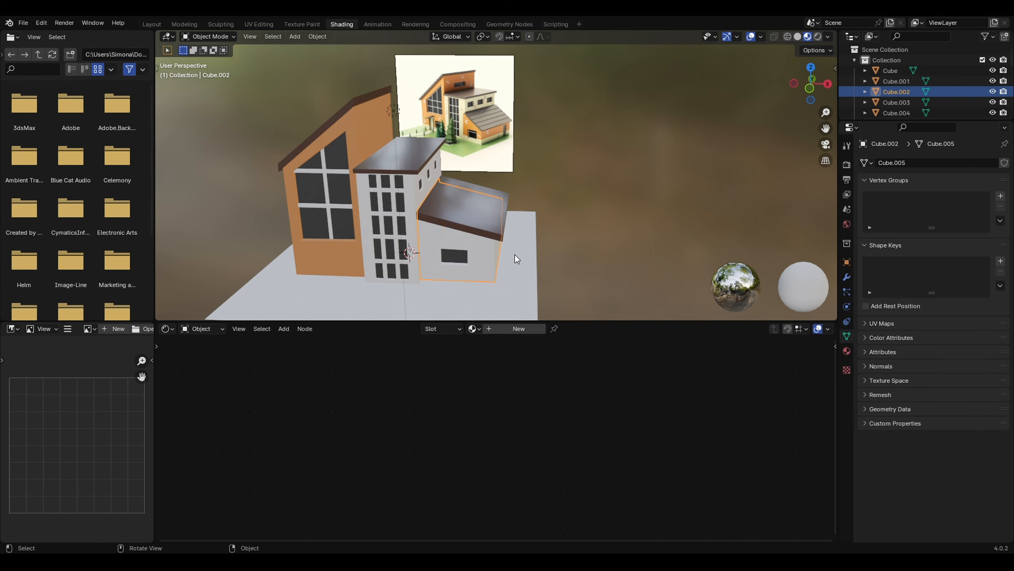
{"action": "middle_click_drag", "start_coordinate": [515, 254], "coordinate": [498, 253]}
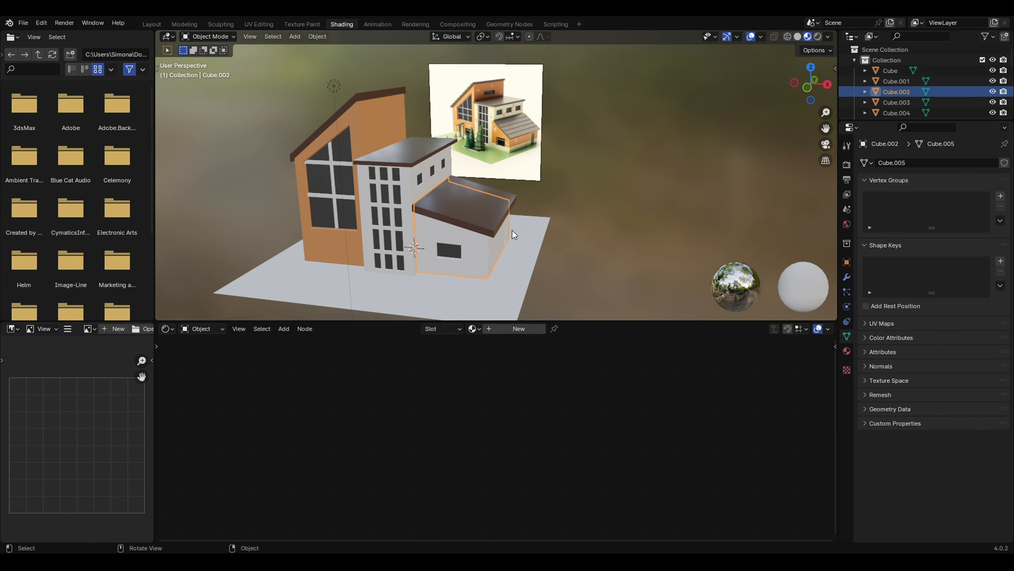
- Switch to the Layout workspace, open the low block's mesh for editing and select the three bottom-row faces of its front wall
{"action": "left_click", "coordinate": [159, 23]}
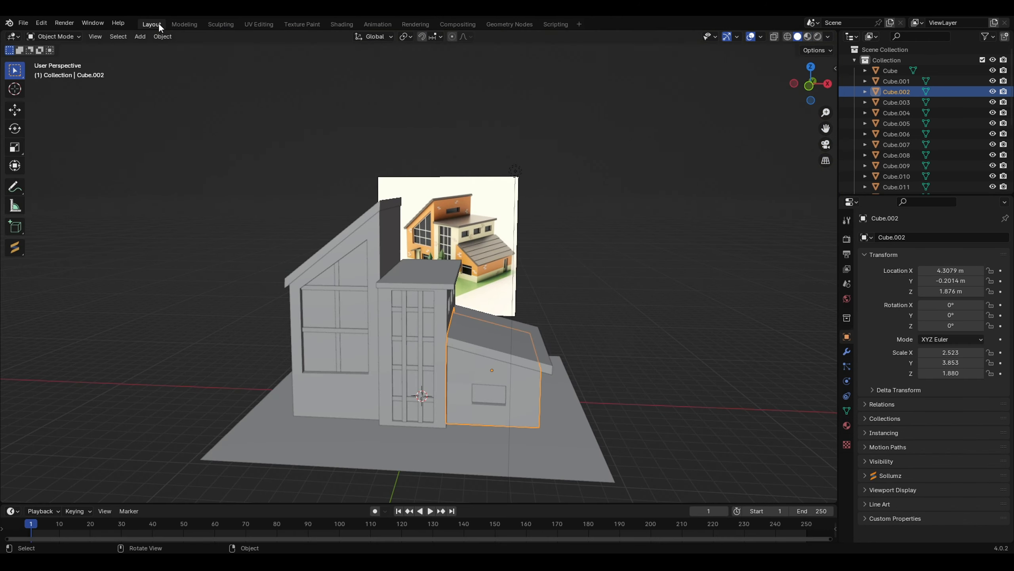
{"action": "middle_click_drag", "start_coordinate": [517, 405], "coordinate": [442, 331]}
{"action": "left_click", "coordinate": [55, 37]}
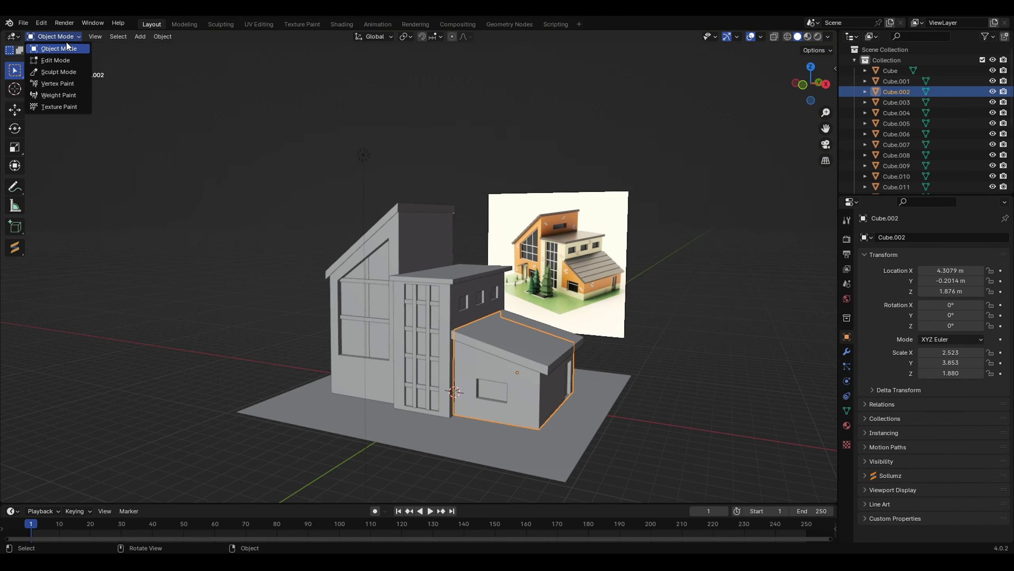
{"action": "left_click", "coordinate": [56, 61]}
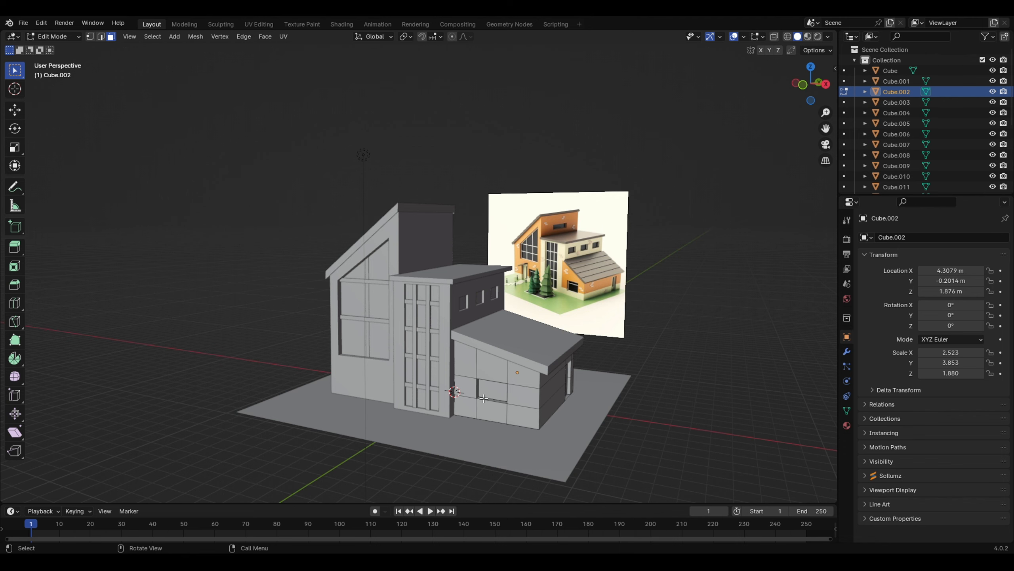
{"action": "left_click", "coordinate": [466, 408]}
{"action": "left_click", "coordinate": [492, 411], "text": "shift"}
{"action": "left_click", "coordinate": [524, 418], "text": "shift"}
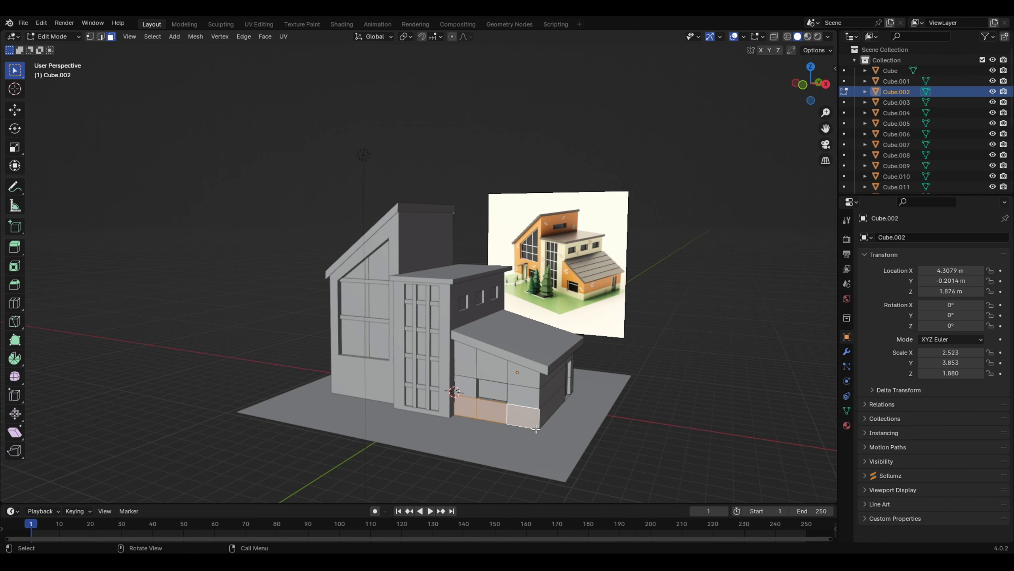
- Add the bottom-row faces of the low block's side and rear walls, separate the selection into its own object and return to the Shading workspace
{"action": "middle_click_drag", "start_coordinate": [536, 429], "coordinate": [479, 428]}
{"action": "left_click", "coordinate": [565, 417], "text": "shift"}
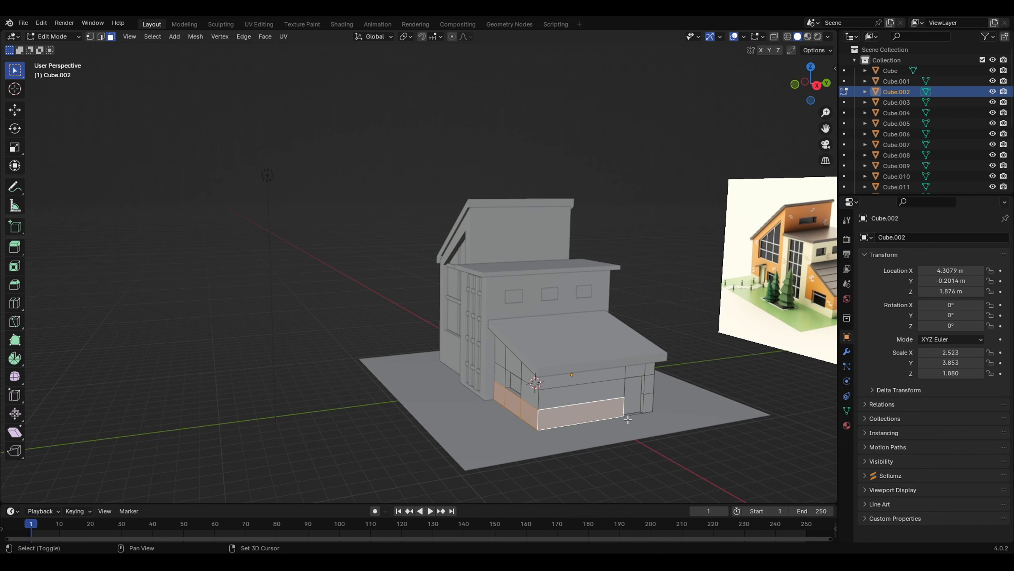
{"action": "left_click", "coordinate": [651, 403], "text": "shift"}
{"action": "middle_click_drag", "start_coordinate": [651, 404], "coordinate": [505, 411]}
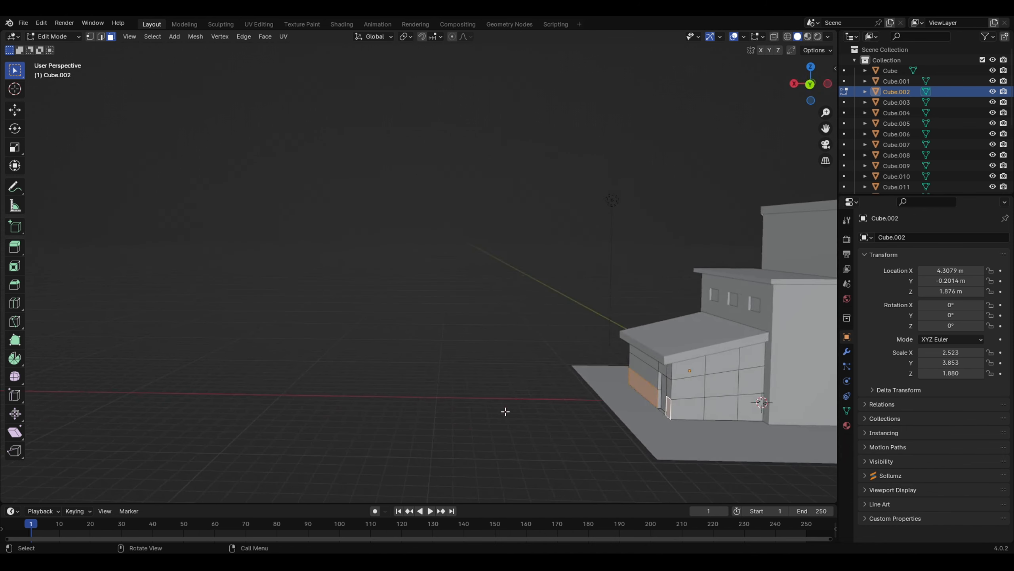
{"action": "left_click", "coordinate": [689, 407], "text": "shift"}
{"action": "left_click", "coordinate": [721, 408], "text": "shift"}
{"action": "left_click", "coordinate": [751, 408], "text": "shift"}
{"action": "middle_click_drag", "start_coordinate": [701, 439], "coordinate": [15, 430]}
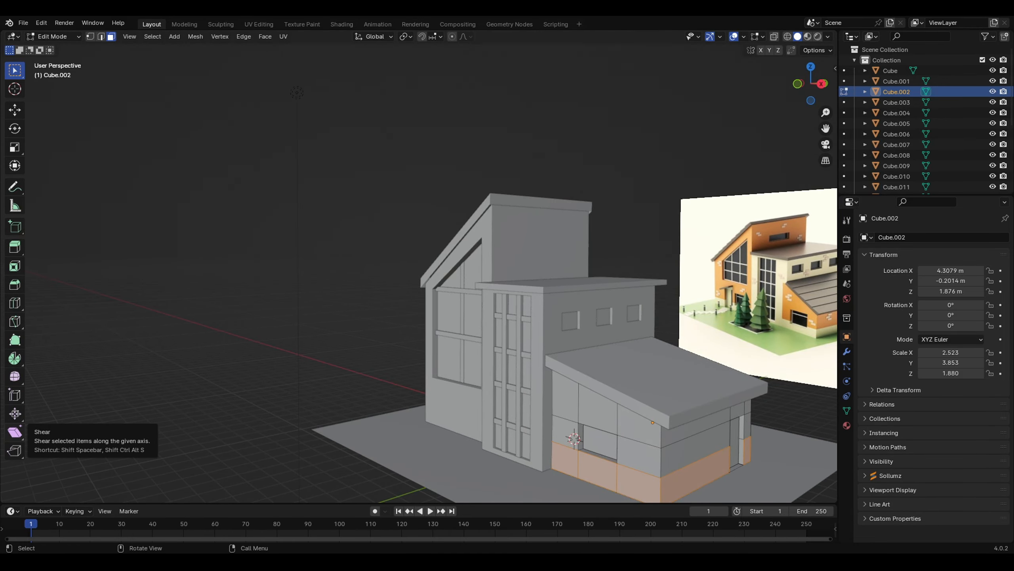
{"action": "scroll", "coordinate": [331, 415], "scroll_direction": "down", "scroll_amount": 3}
{"action": "middle_click_drag", "start_coordinate": [384, 408], "coordinate": [471, 389]}
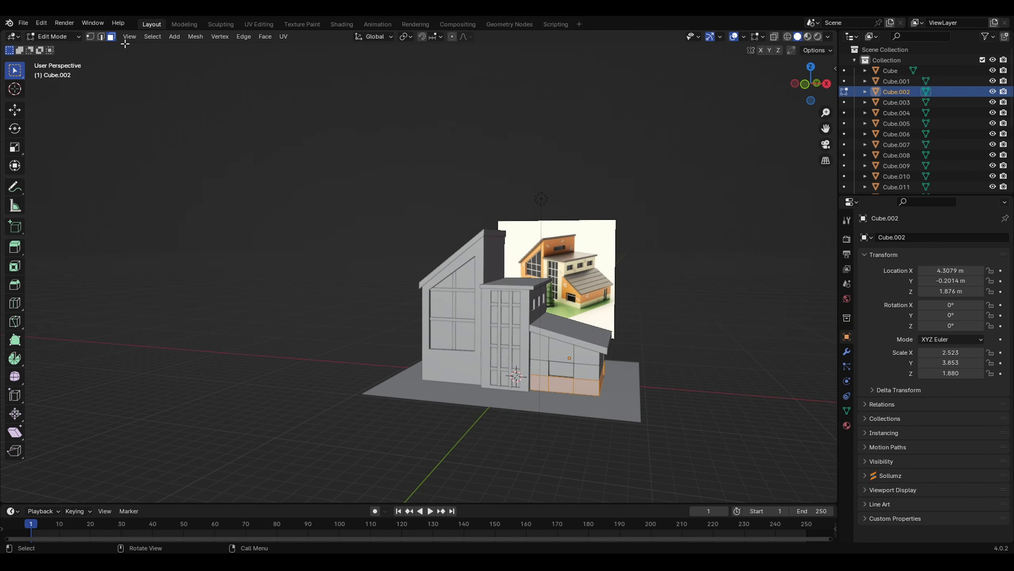
{"action": "left_click", "coordinate": [190, 38]}
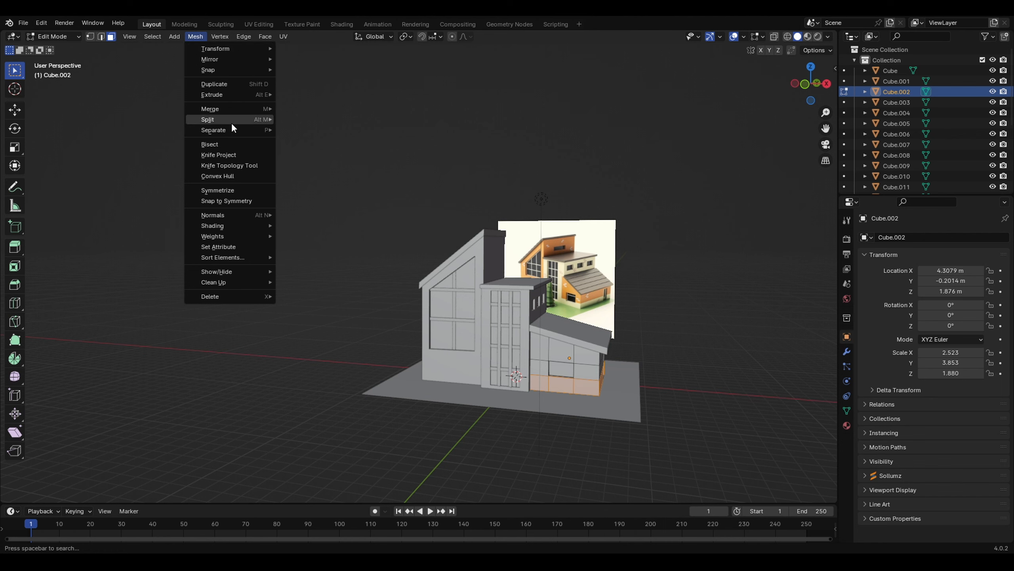
{"action": "mouse_move", "coordinate": [238, 129]}
{"action": "left_click", "coordinate": [328, 130]}
{"action": "middle_click_drag", "start_coordinate": [604, 384], "coordinate": [576, 378]}
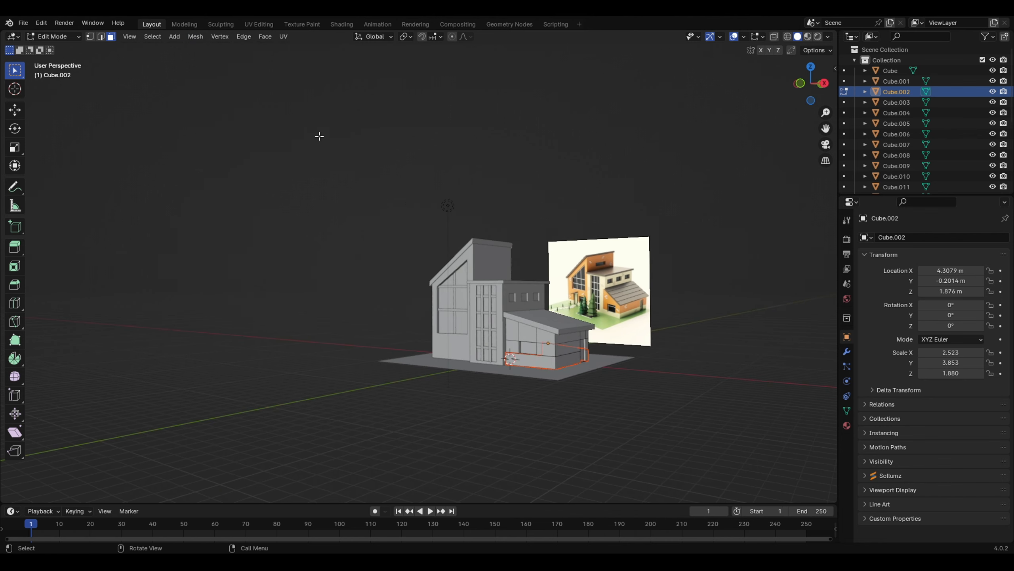
{"action": "left_click", "coordinate": [62, 37]}
{"action": "left_click", "coordinate": [73, 47]}
{"action": "left_click", "coordinate": [342, 24]}
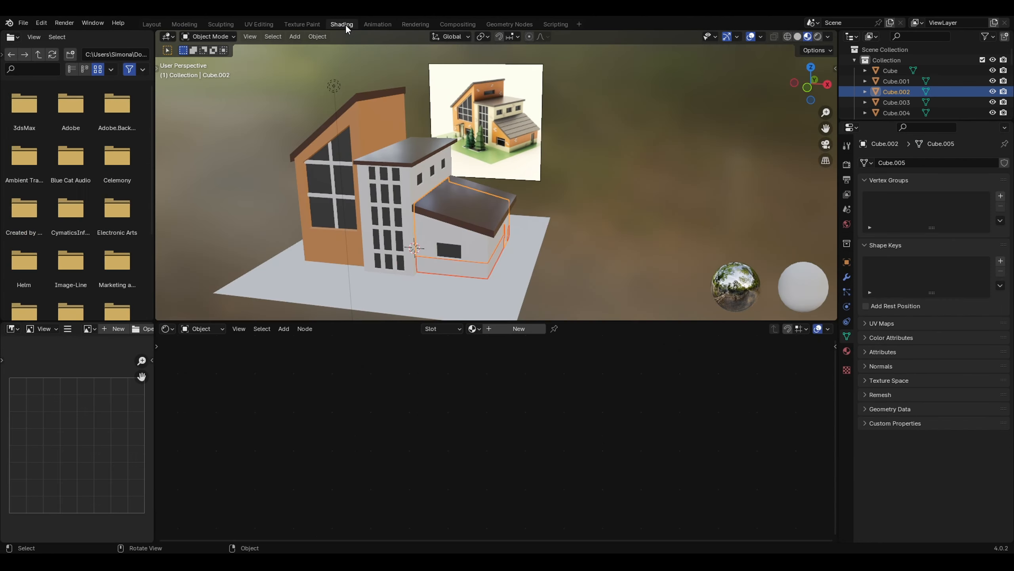
- Try assigning the orange Material.003 to the separated base band of the low block, and undo it
{"action": "left_click", "coordinate": [493, 279]}
{"action": "left_click", "coordinate": [474, 329]}
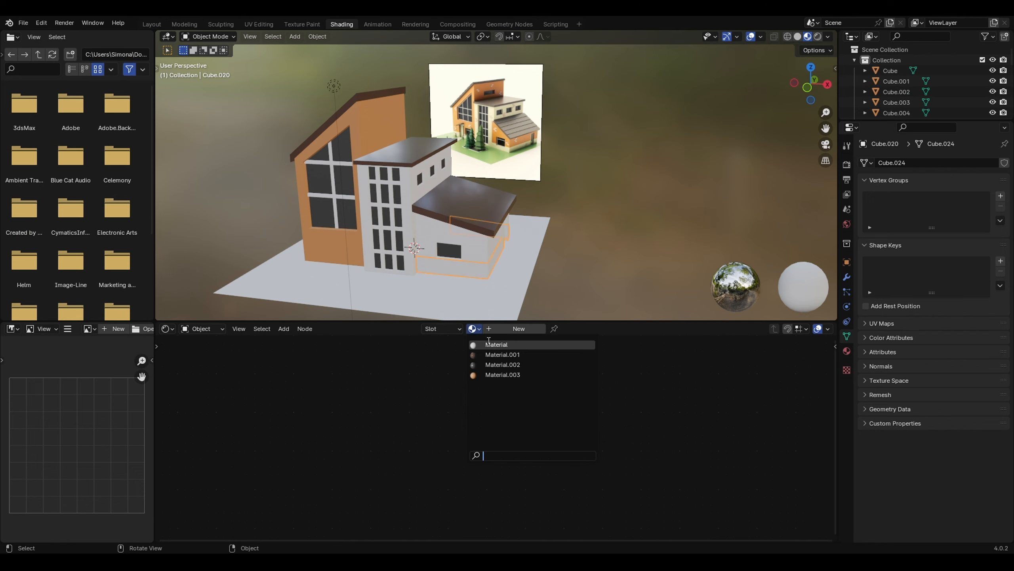
{"action": "left_click", "coordinate": [494, 373]}
{"action": "mouse_move", "coordinate": [488, 258]}
{"action": "middle_mouse_down"}
{"action": "mouse_move", "coordinate": [490, 279]}
{"action": "mouse_move", "coordinate": [477, 250]}
{"action": "middle_mouse_up"}
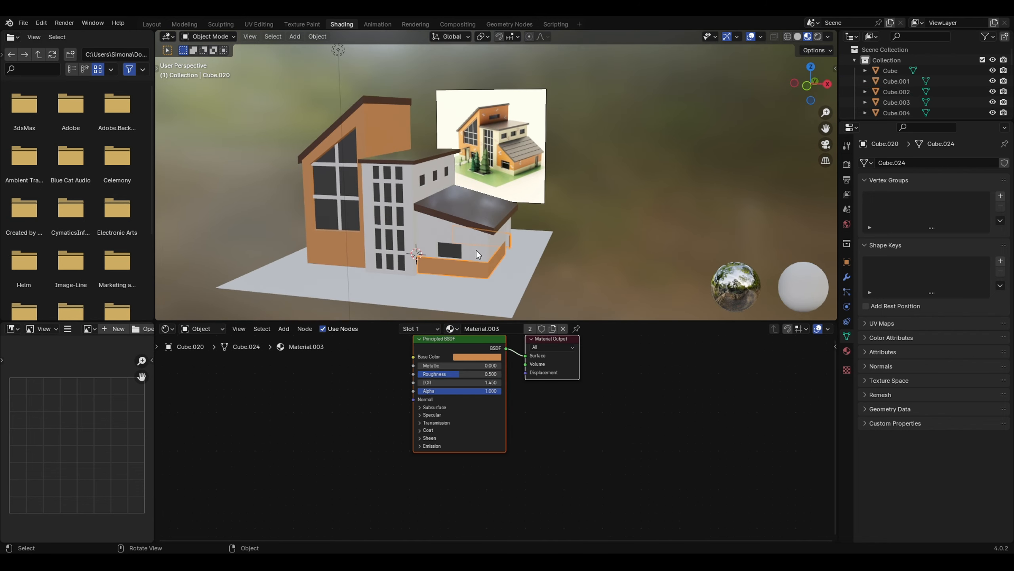
{"action": "left_click", "coordinate": [487, 250]}
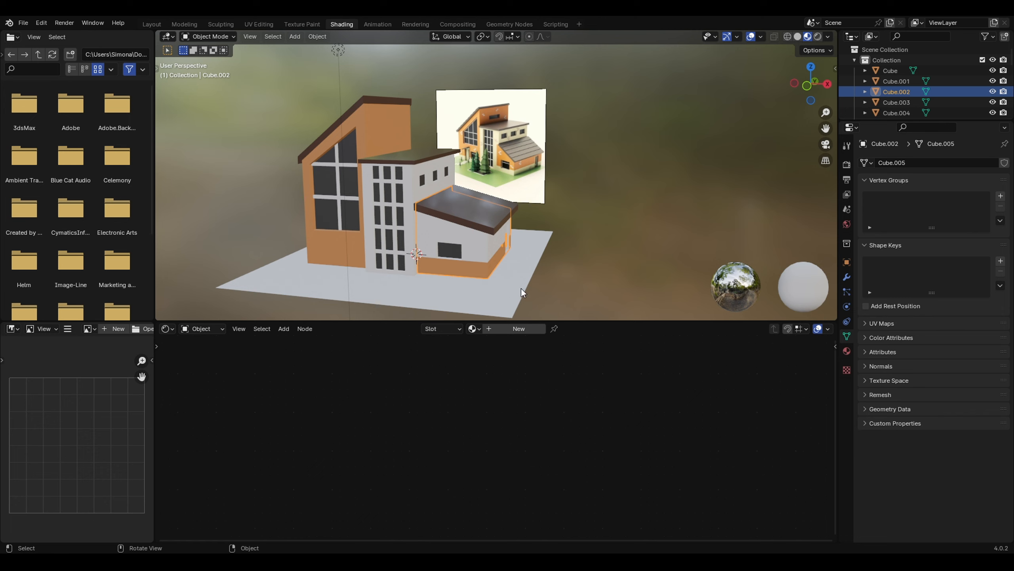
{"action": "key", "text": "ctrl+z"}
{"action": "key", "text": "ctrl+z"}
- Assign the orange Material.003 to the low block's walls above the base band
{"action": "left_click", "coordinate": [475, 246]}
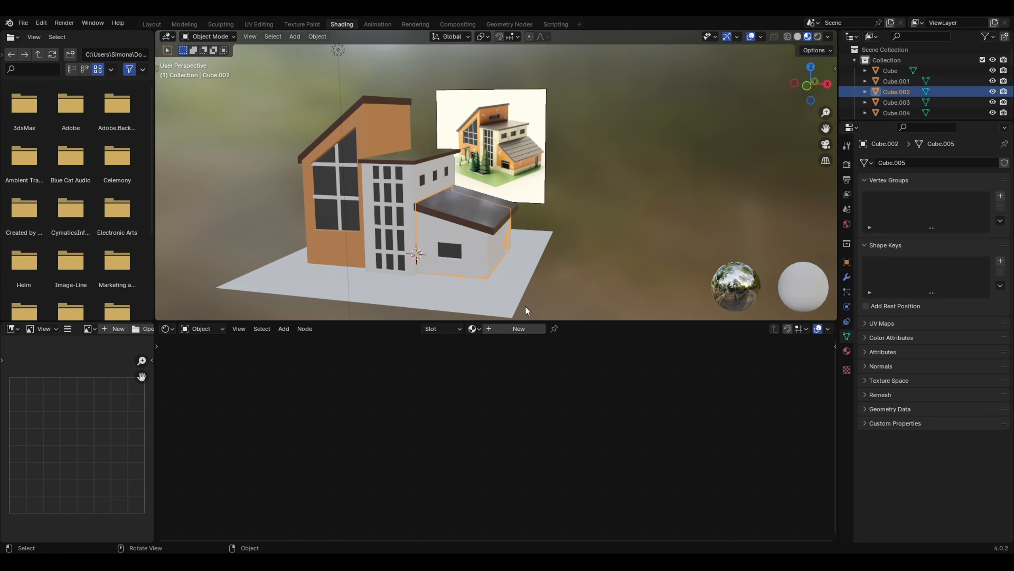
{"action": "left_click", "coordinate": [473, 328]}
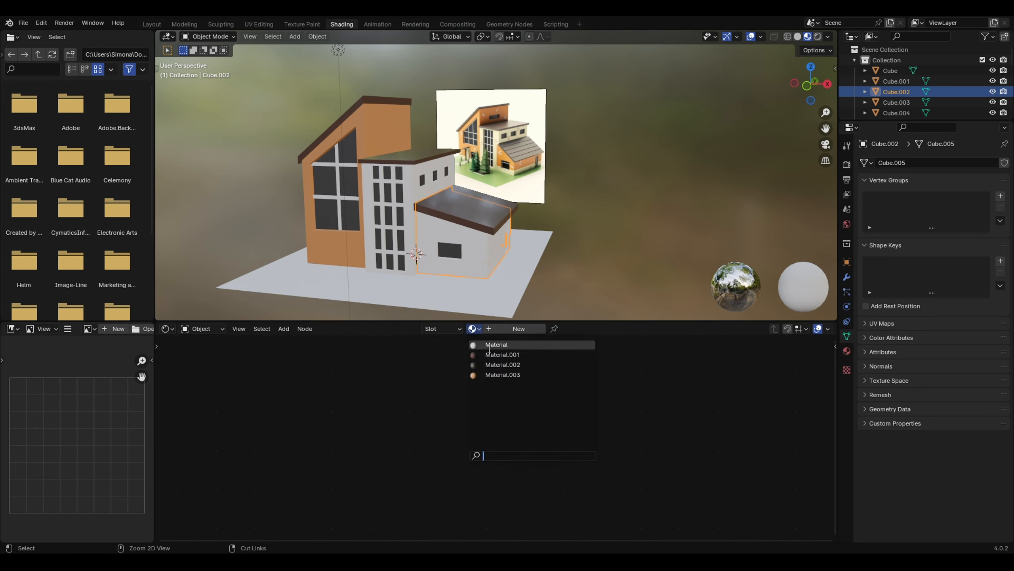
{"action": "left_click", "coordinate": [499, 374]}
- Give the middle block's walls a new material and open its base colour for editing
{"action": "left_click", "coordinate": [478, 272]}
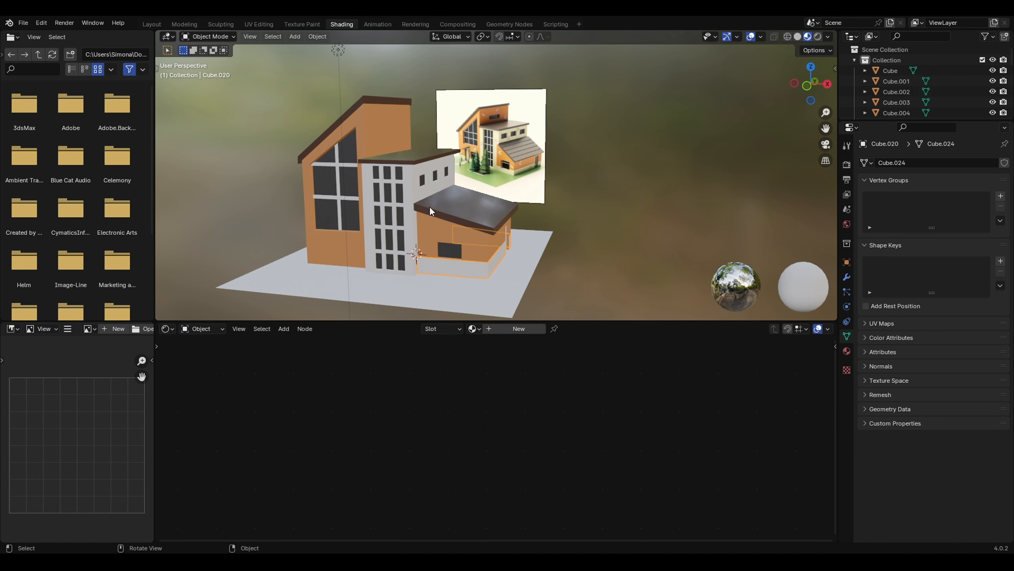
{"action": "left_click", "coordinate": [447, 231]}
{"action": "left_click", "coordinate": [503, 326]}
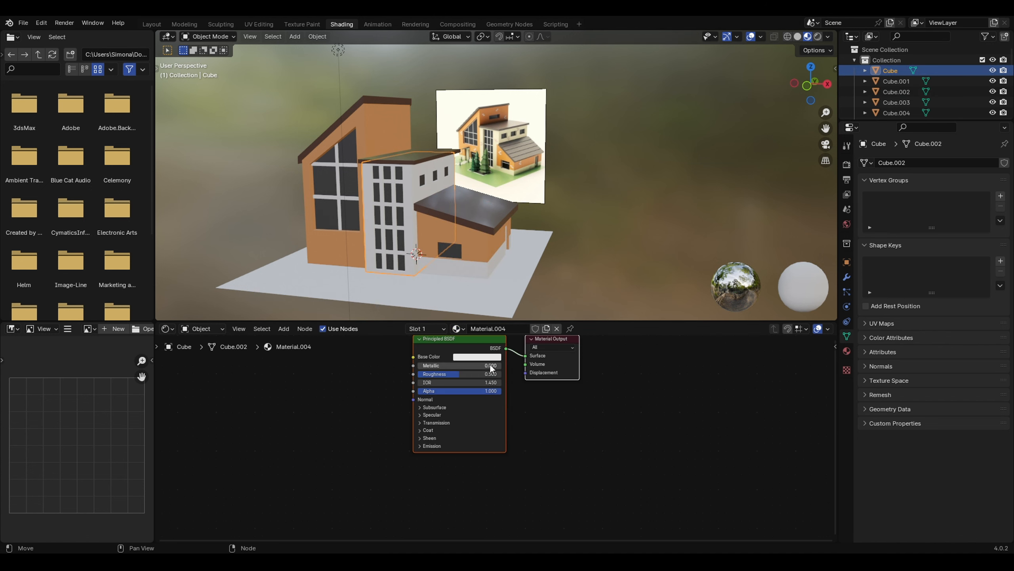
{"action": "left_click", "coordinate": [487, 357]}
{"action": "left_click", "coordinate": [489, 273]}
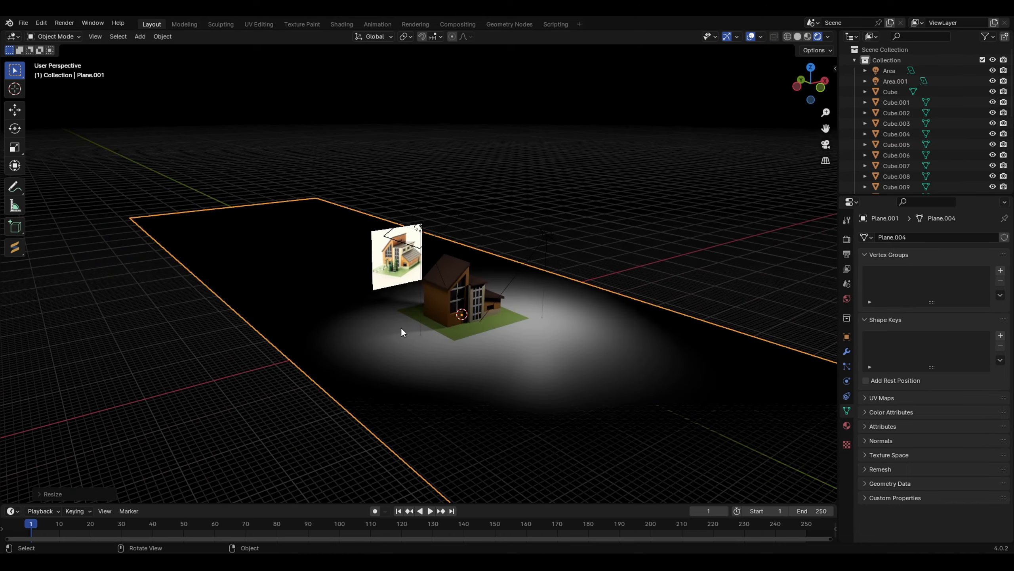
- Rescale the large ground plane beneath the house, shortening it along the Y axis
{"action": "key", "text": "s"}
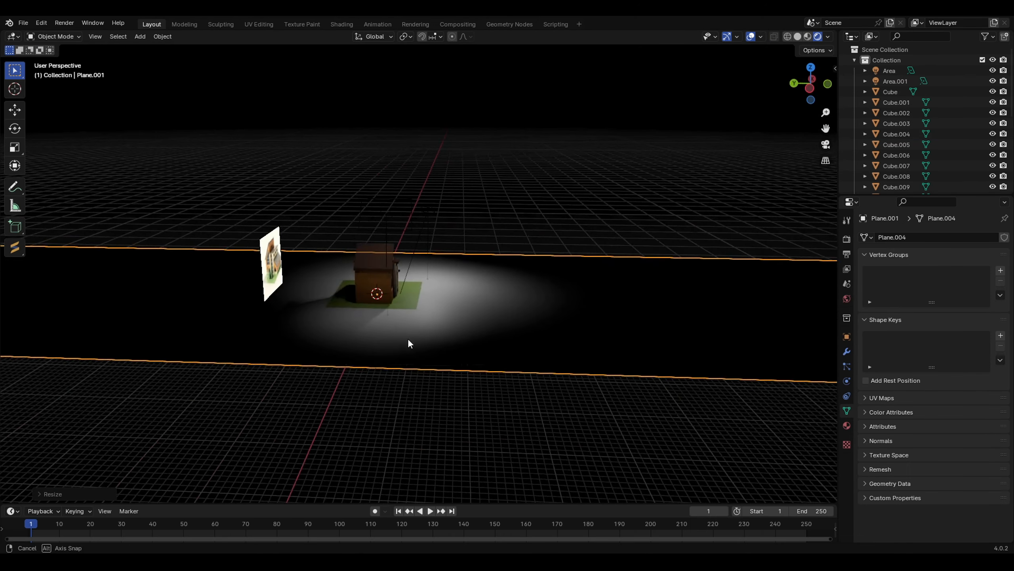
{"action": "left_click", "coordinate": [397, 349]}
{"action": "key", "text": "s"}
{"action": "key", "text": "y"}
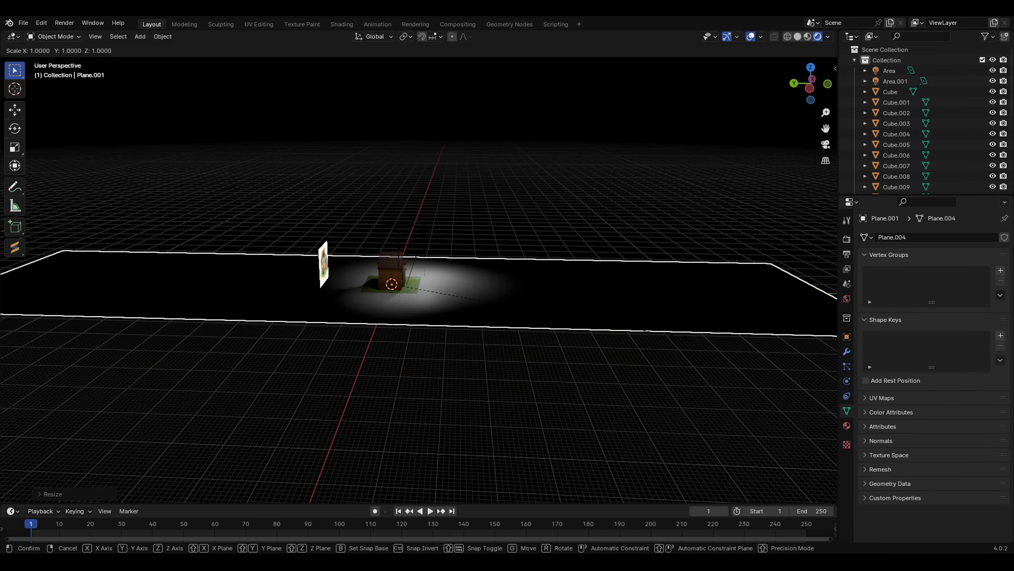
{"action": "left_click", "coordinate": [534, 338]}
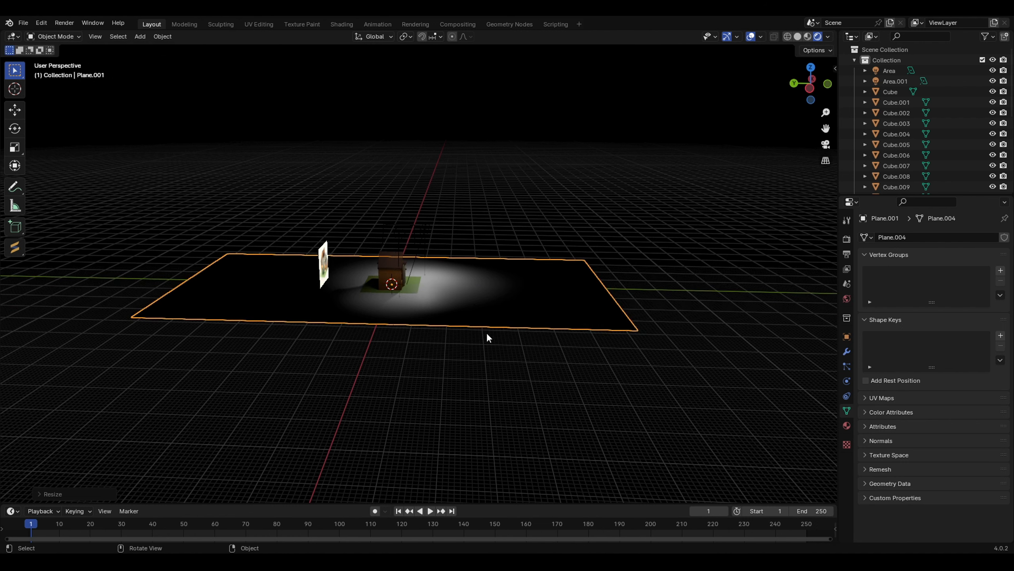
- Lower the large plane slightly beneath the house's green base and shift it so it extends further behind the reference image
{"action": "key", "text": "g"}
{"action": "key", "text": "z"}
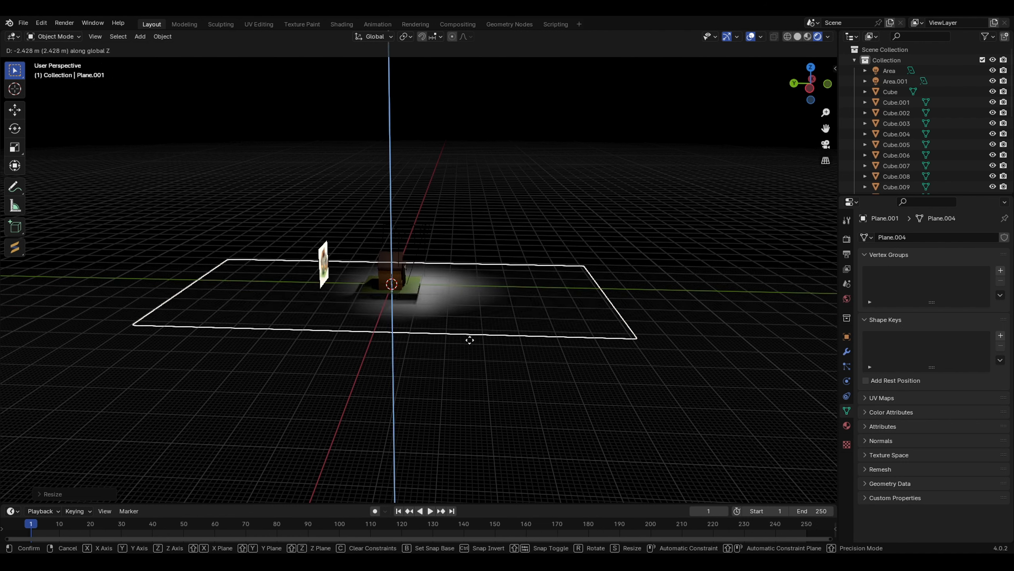
{"action": "left_click", "coordinate": [471, 339]}
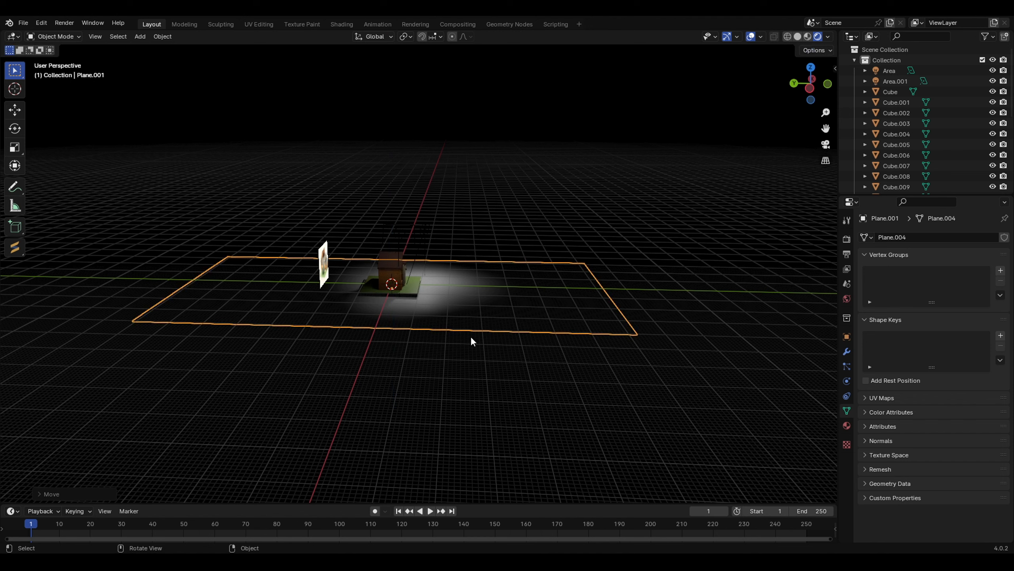
{"action": "key", "text": "g"}
{"action": "left_click", "coordinate": [371, 336]}
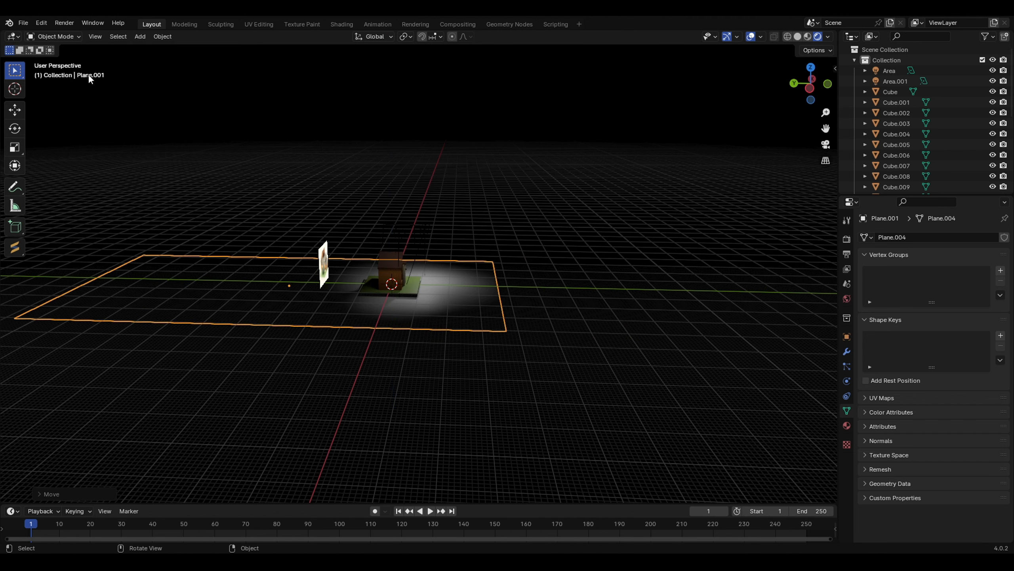
- Open the large plane's mesh for editing, deselect everything and switch to edge selection
{"action": "left_click", "coordinate": [63, 36]}
{"action": "left_click", "coordinate": [63, 58]}
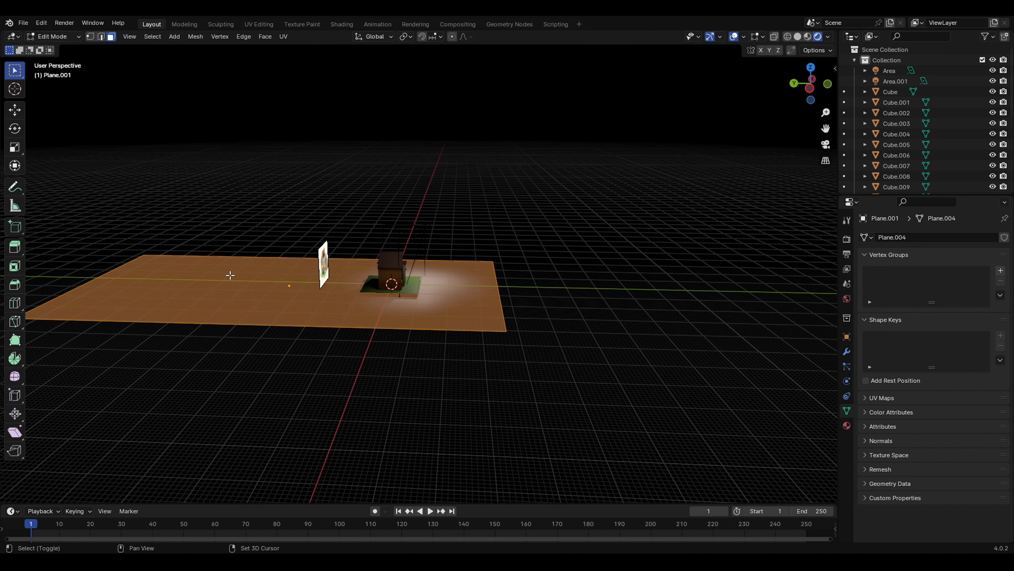
{"action": "key", "text": "KP_Decimal"}
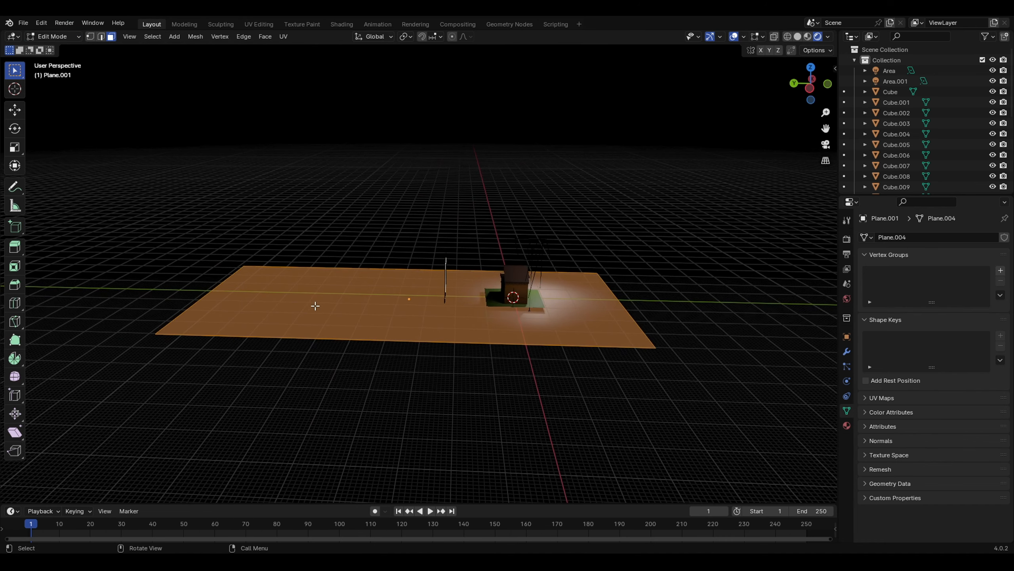
{"action": "key", "text": "alt+a"}
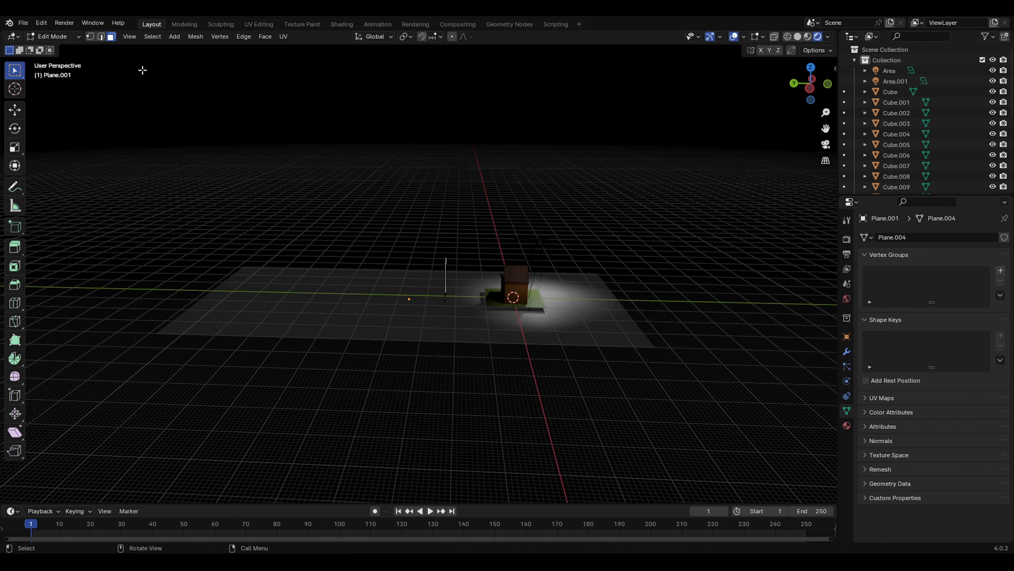
{"action": "left_click", "coordinate": [101, 37]}
{"action": "left_click", "coordinate": [198, 300]}
{"action": "key", "text": "g"}
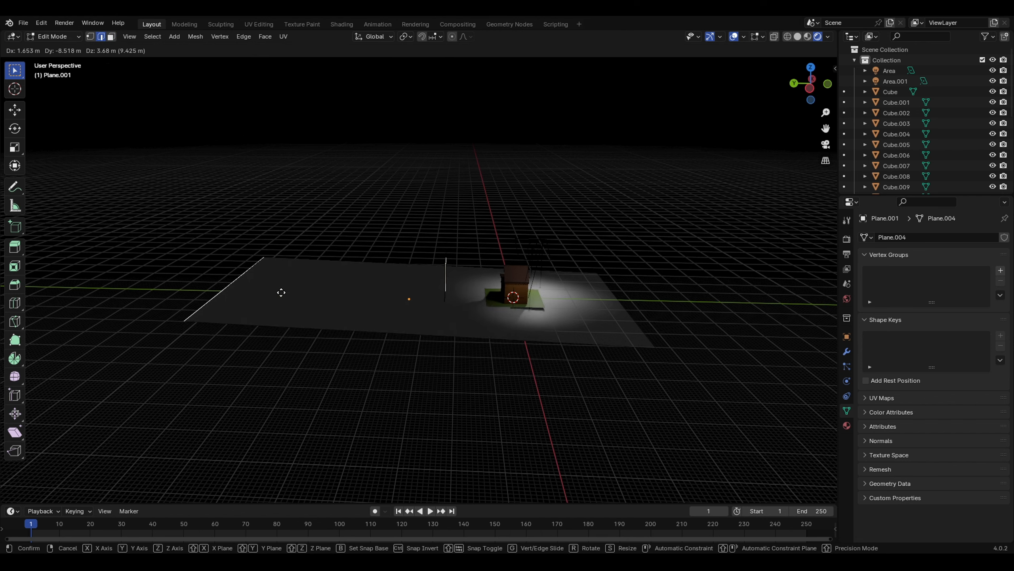
{"action": "left_click", "coordinate": [295, 301]}
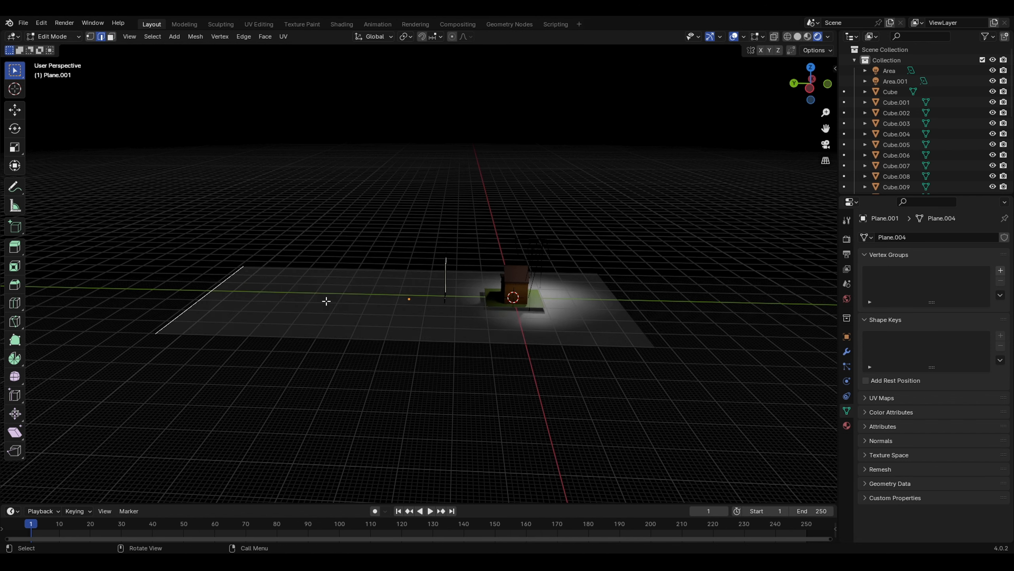
- Add one centred loop cut across the large plane, parallel to its far edge behind the reference image
{"action": "key", "text": "ctrl+r"}
{"action": "left_click", "coordinate": [416, 285]}
{"action": "right_click", "coordinate": [260, 287]}
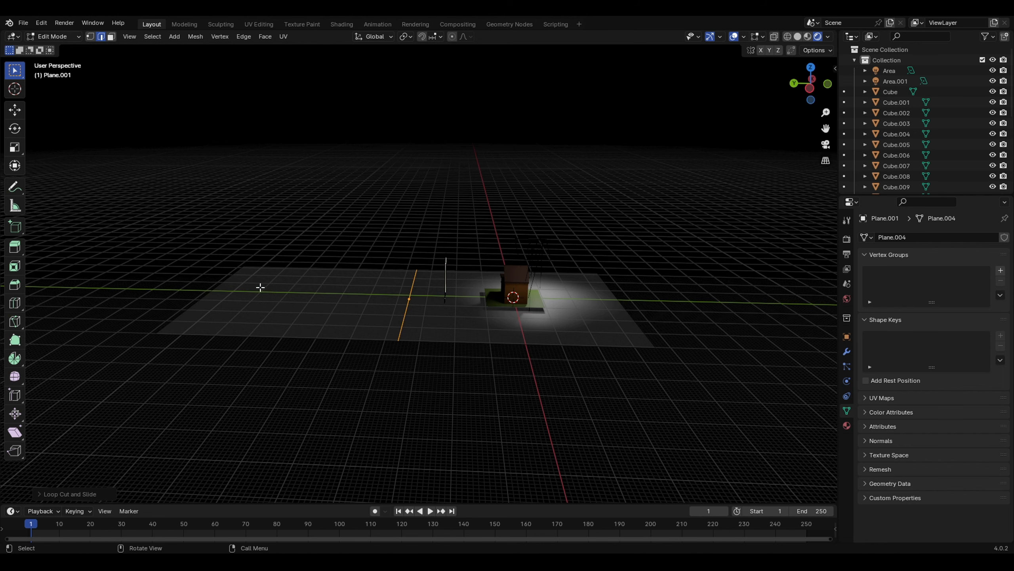
- Raise the plane's far edge about 32 m along Z and pull it forward above the loop cut so the rear half stands upright
{"action": "left_click", "coordinate": [211, 281]}
{"action": "key", "text": "g"}
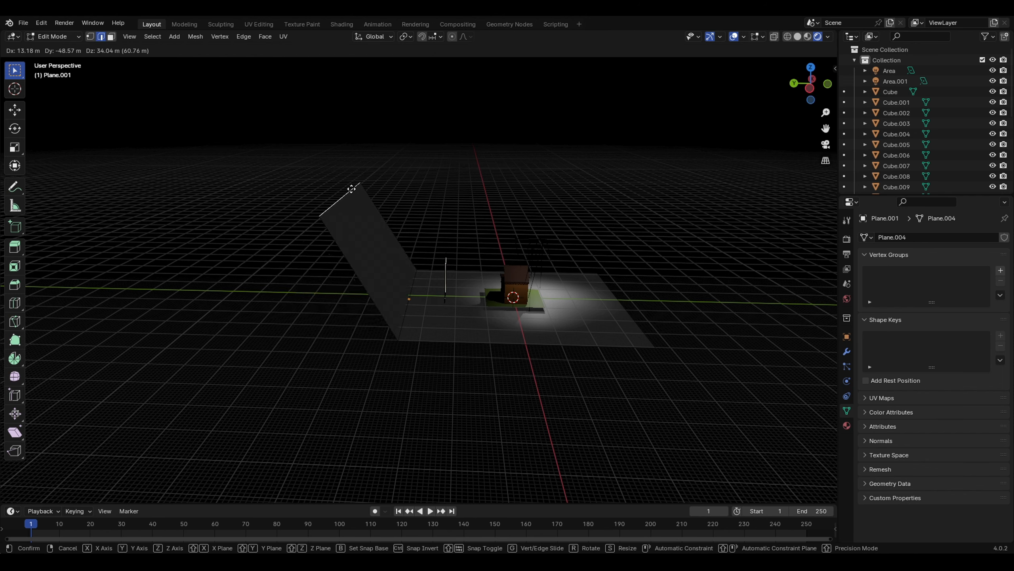
{"action": "key", "text": "z"}
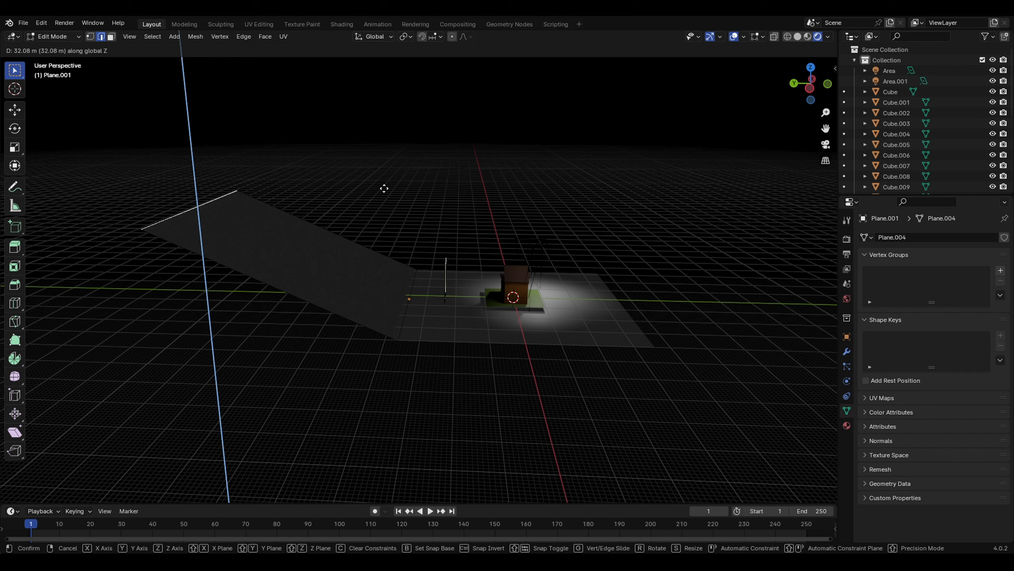
{"action": "left_click", "coordinate": [385, 189]}
{"action": "key", "text": "g"}
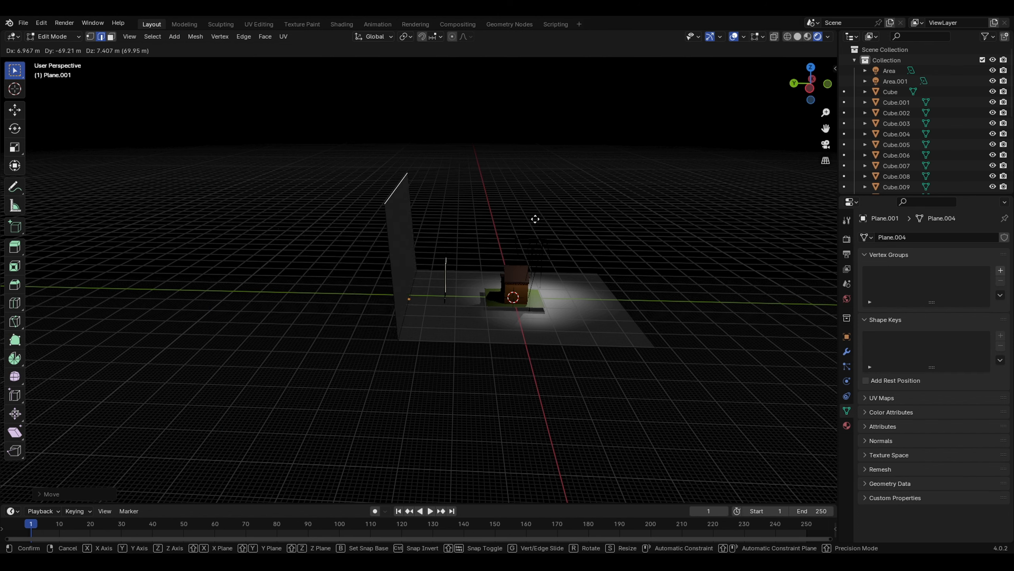
{"action": "left_click", "coordinate": [548, 188]}
{"action": "middle_click_drag", "start_coordinate": [464, 376], "coordinate": [305, 383]}
{"action": "key", "text": "g"}
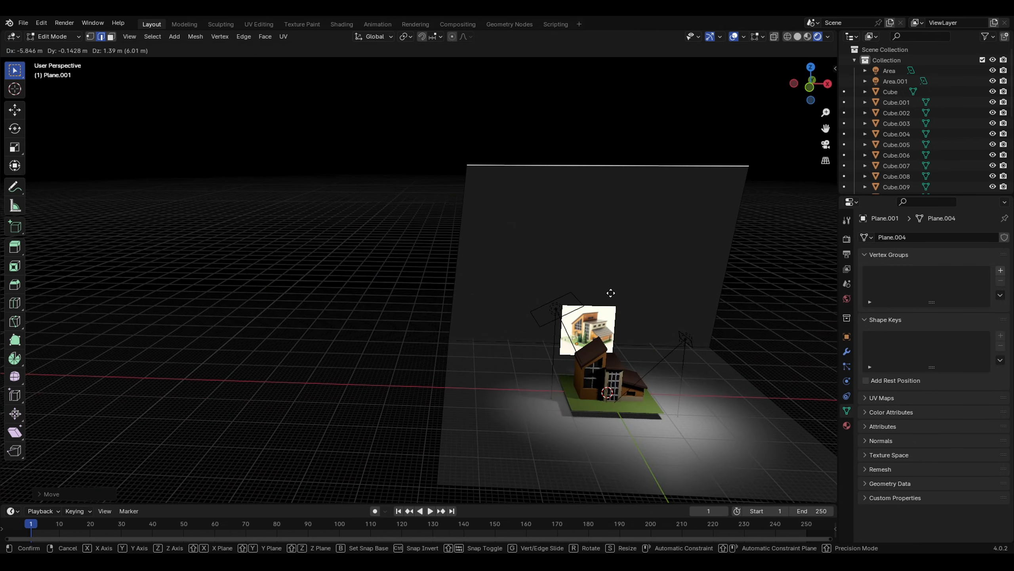
{"action": "left_click", "coordinate": [593, 288]}
- Bevel the fold edge between floor and wall into a wide curve with 11 segments and a width of about 0.51 m
{"action": "middle_click_drag", "start_coordinate": [458, 339], "coordinate": [563, 341]}
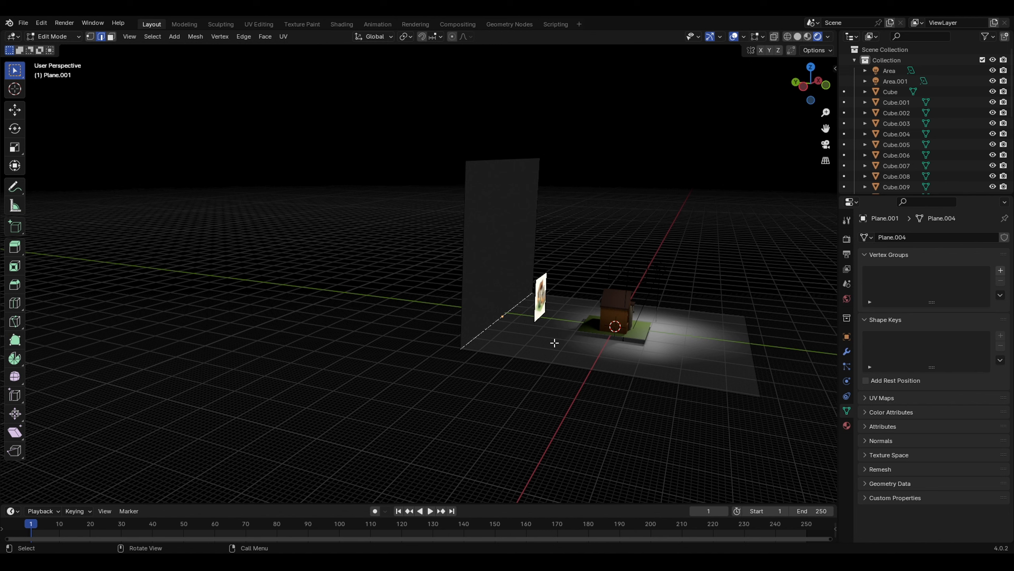
{"action": "key", "text": "ctrl+b"}
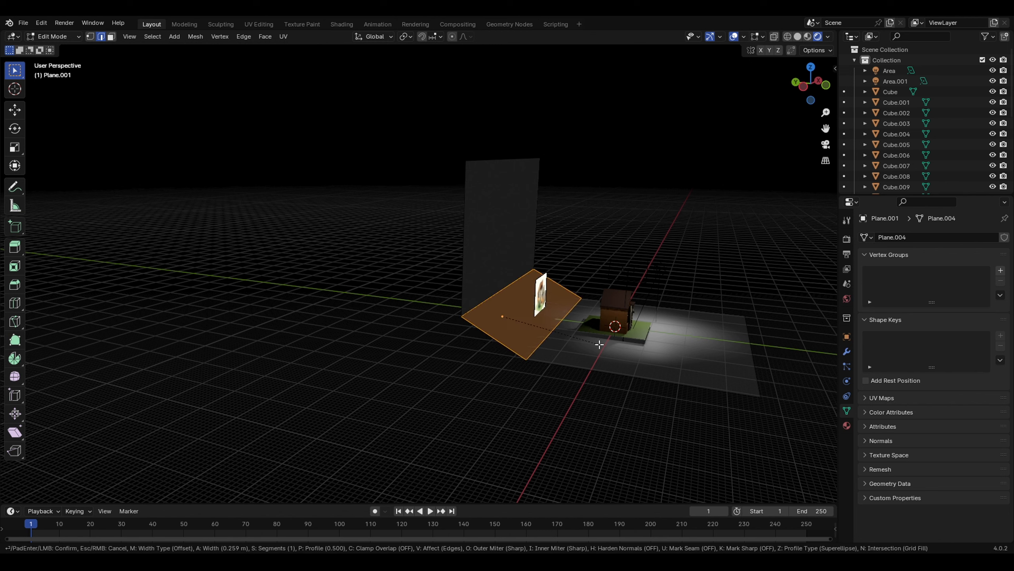
{"action": "scroll", "coordinate": [607, 345], "scroll_direction": "up", "scroll_amount": 5}
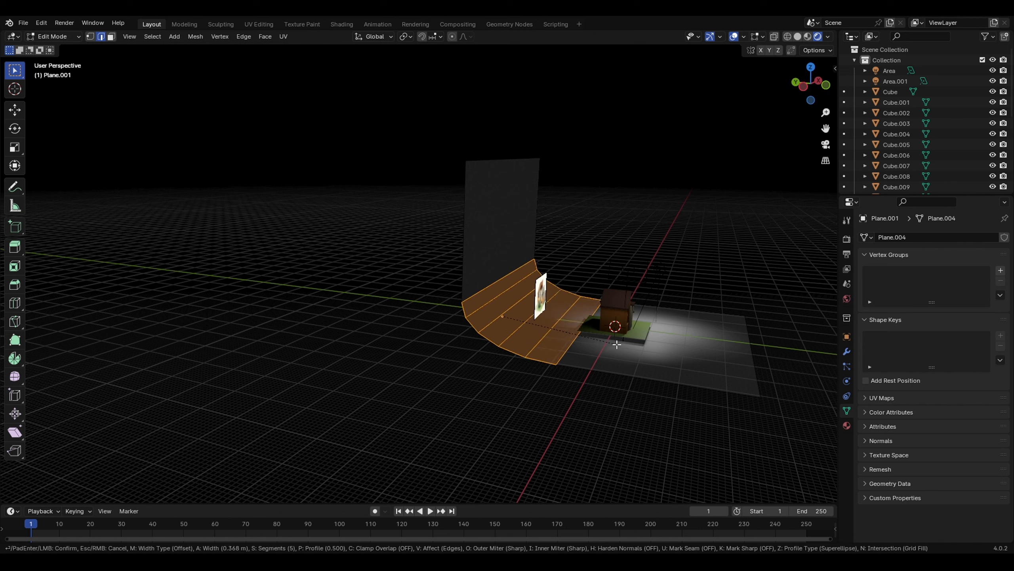
{"action": "scroll", "coordinate": [623, 343], "scroll_direction": "up", "scroll_amount": 3}
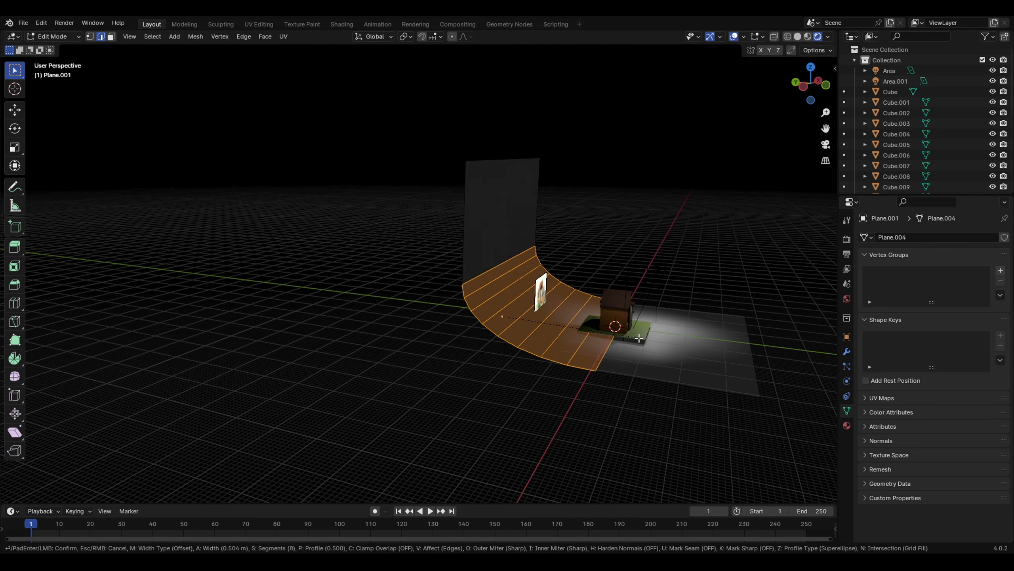
{"action": "scroll", "coordinate": [635, 337], "scroll_direction": "up", "scroll_amount": 2}
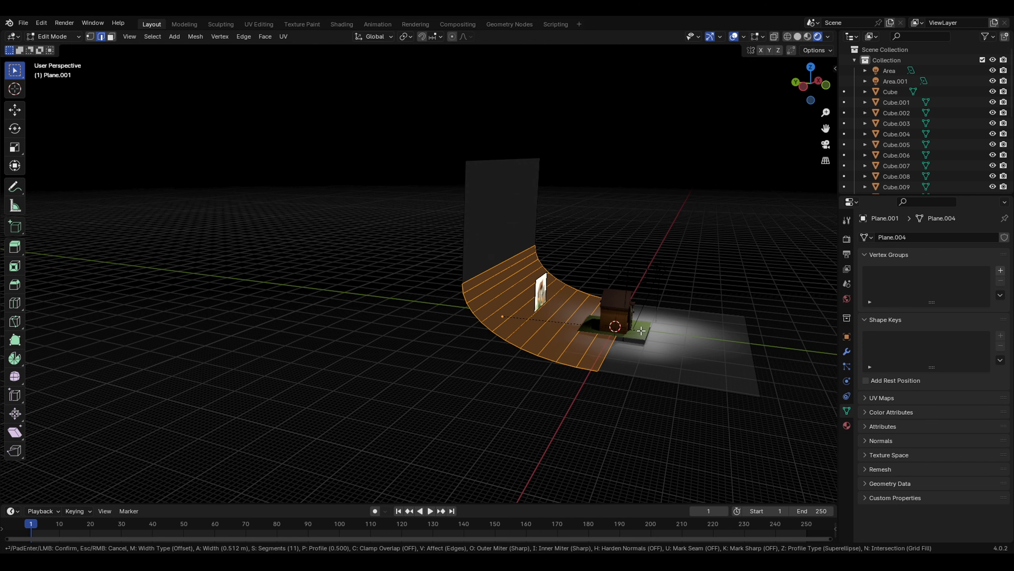
{"action": "left_click", "coordinate": [631, 333]}
{"action": "middle_click_drag", "start_coordinate": [543, 389], "coordinate": [473, 385]}
{"action": "middle_click_drag", "start_coordinate": [564, 362], "coordinate": [617, 366]}
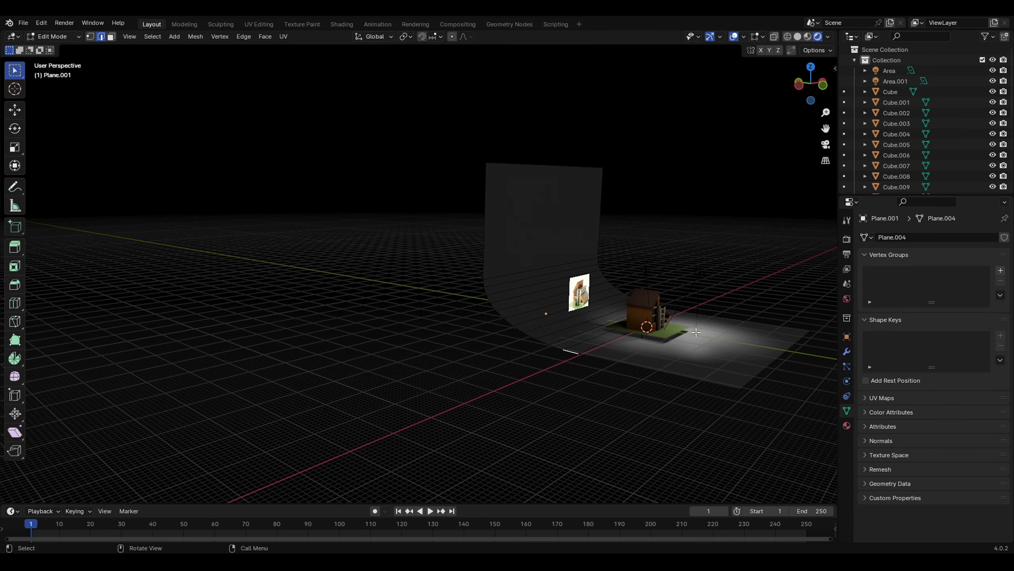
{"action": "middle_click_drag", "start_coordinate": [608, 353], "coordinate": [551, 351]}
- Return to Object Mode, give the curved backdrop a new material and expand its specular and emission settings
{"action": "key", "text": "Tab"}
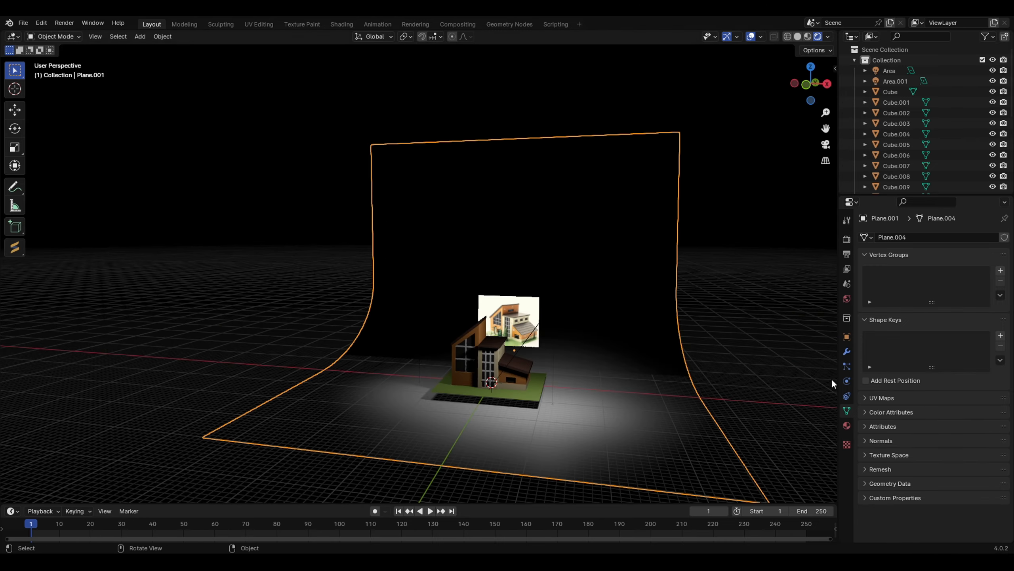
{"action": "left_click", "coordinate": [847, 425]}
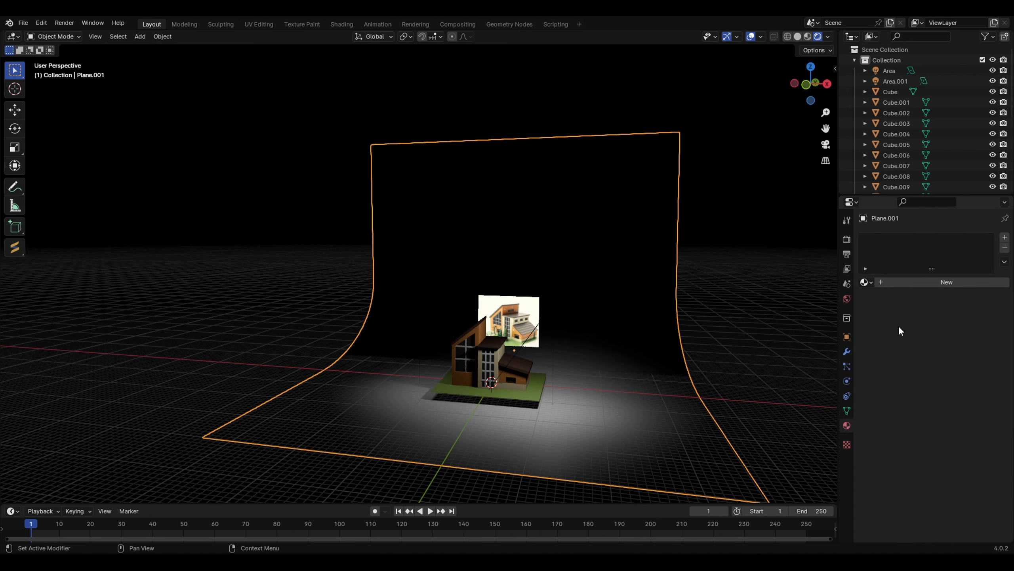
{"action": "left_click", "coordinate": [920, 282]}
{"action": "scroll", "coordinate": [963, 365], "scroll_direction": "down", "scroll_amount": 5}
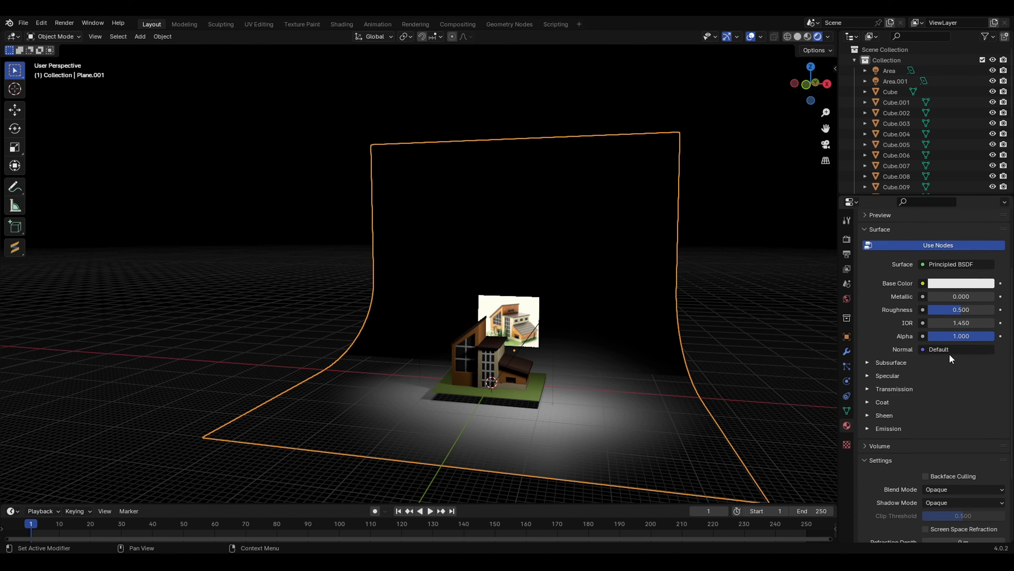
{"action": "left_click", "coordinate": [958, 376]}
{"action": "scroll", "coordinate": [961, 403], "scroll_direction": "down", "scroll_amount": 2}
{"action": "left_click", "coordinate": [902, 465]}
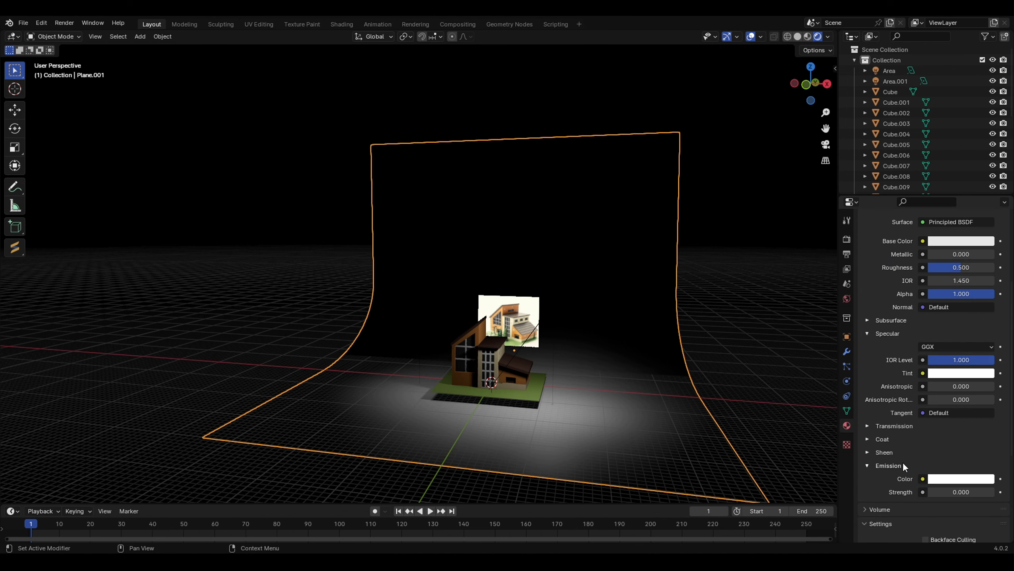
{"action": "scroll", "coordinate": [926, 462], "scroll_direction": "down", "scroll_amount": 3}
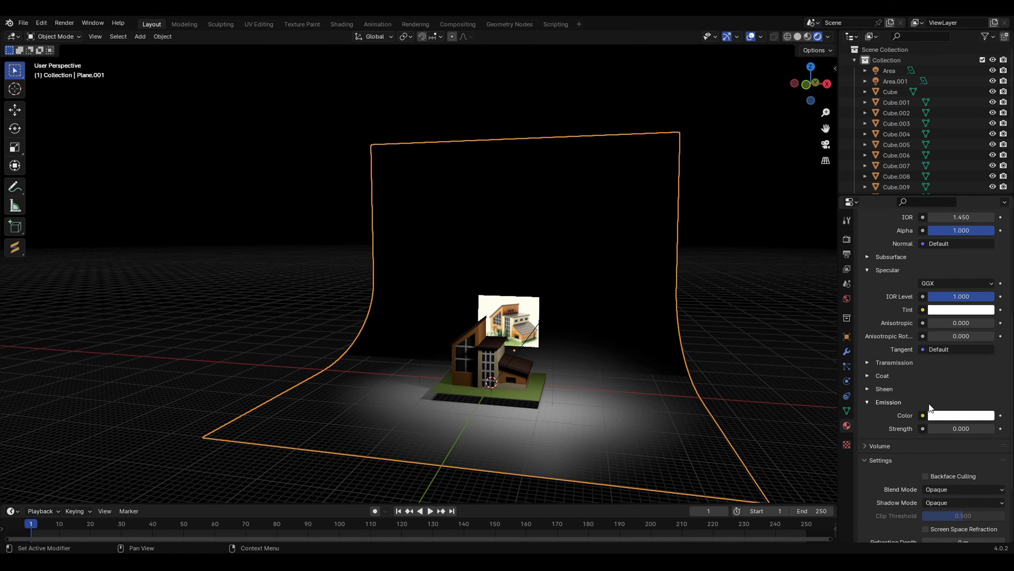
- Set the backdrop material's emission strength to 31.7
{"action": "left_click", "coordinate": [935, 429]}
{"action": "type", "text": "6.4"}
{"action": "key", "text": "Return"}
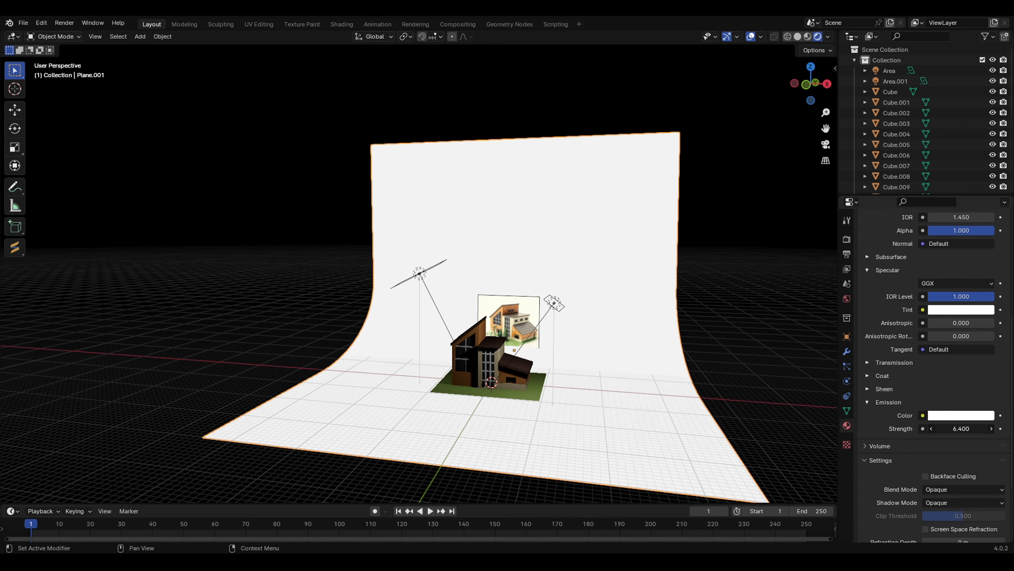
{"action": "left_click_drag", "start_coordinate": [961, 428], "coordinate": [999, 428]}
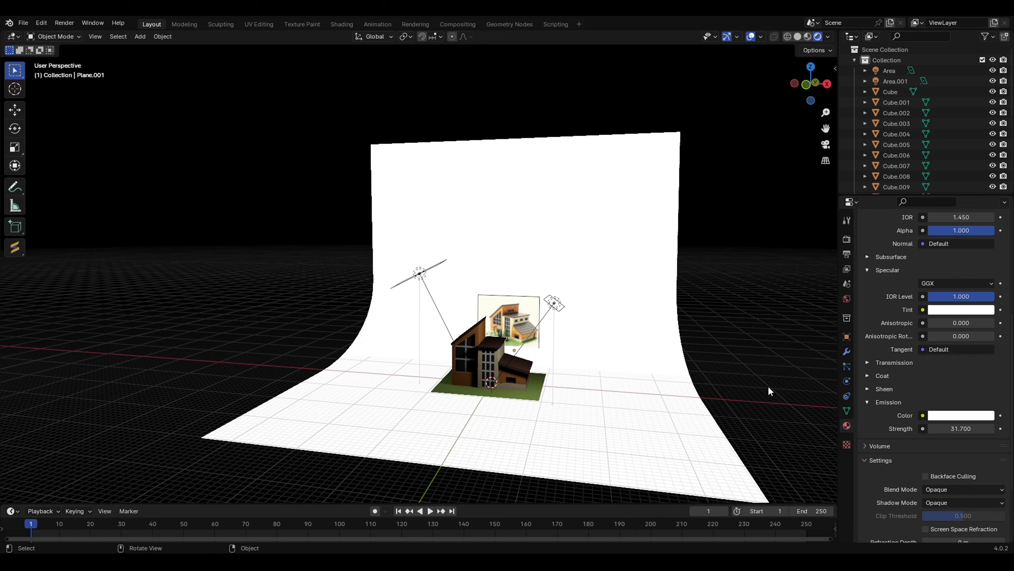
- Examine the house and its area lights against the glowing backdrop from several angles and distances
{"action": "scroll", "coordinate": [559, 441], "scroll_direction": "up", "scroll_amount": 2}
{"action": "mouse_move", "coordinate": [577, 422]}
{"action": "middle_mouse_down"}
{"action": "mouse_move", "coordinate": [559, 420]}
{"action": "mouse_move", "coordinate": [575, 422]}
{"action": "mouse_move", "coordinate": [575, 397]}
{"action": "mouse_move", "coordinate": [575, 418]}
{"action": "mouse_move", "coordinate": [585, 414]}
{"action": "mouse_move", "coordinate": [543, 392]}
{"action": "mouse_move", "coordinate": [456, 398]}
{"action": "mouse_move", "coordinate": [565, 406]}
{"action": "middle_mouse_up"}
{"action": "scroll", "coordinate": [575, 397], "scroll_direction": "down", "scroll_amount": 2}
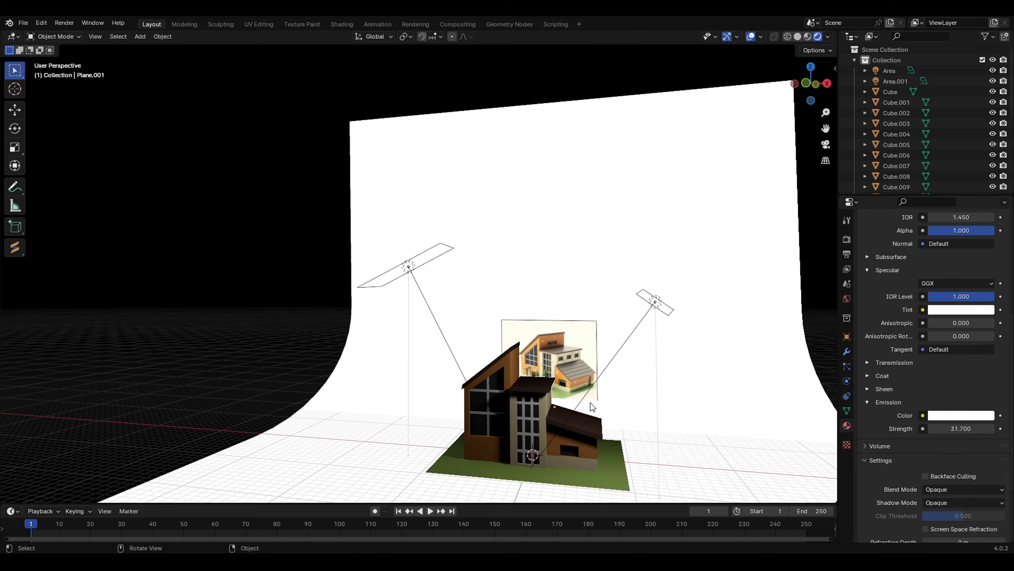
{"action": "scroll", "coordinate": [579, 397], "scroll_direction": "down", "scroll_amount": 3}
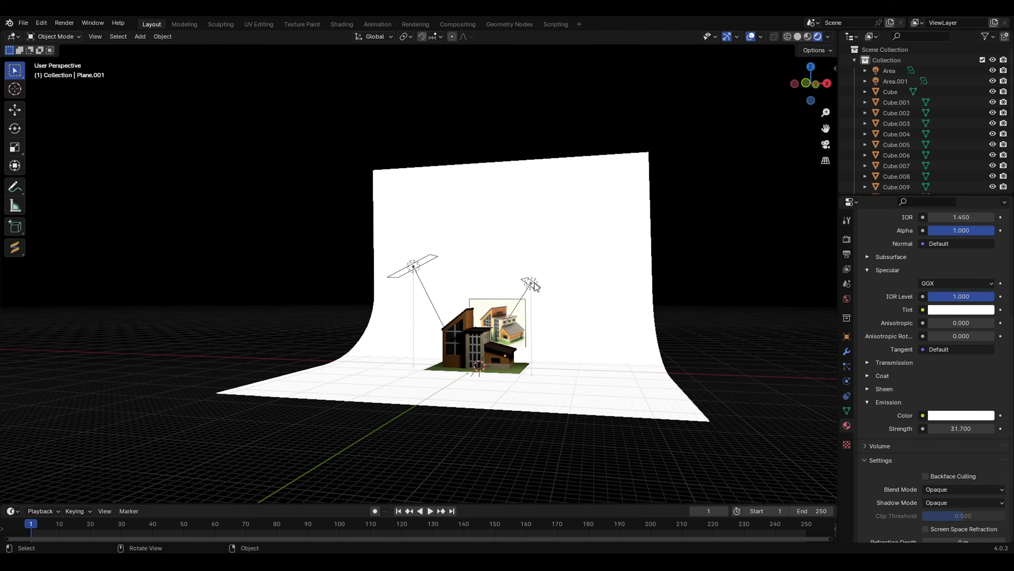
{"action": "middle_click_drag", "start_coordinate": [474, 332], "coordinate": [488, 383]}
{"action": "scroll", "coordinate": [487, 406], "scroll_direction": "up", "scroll_amount": 3}
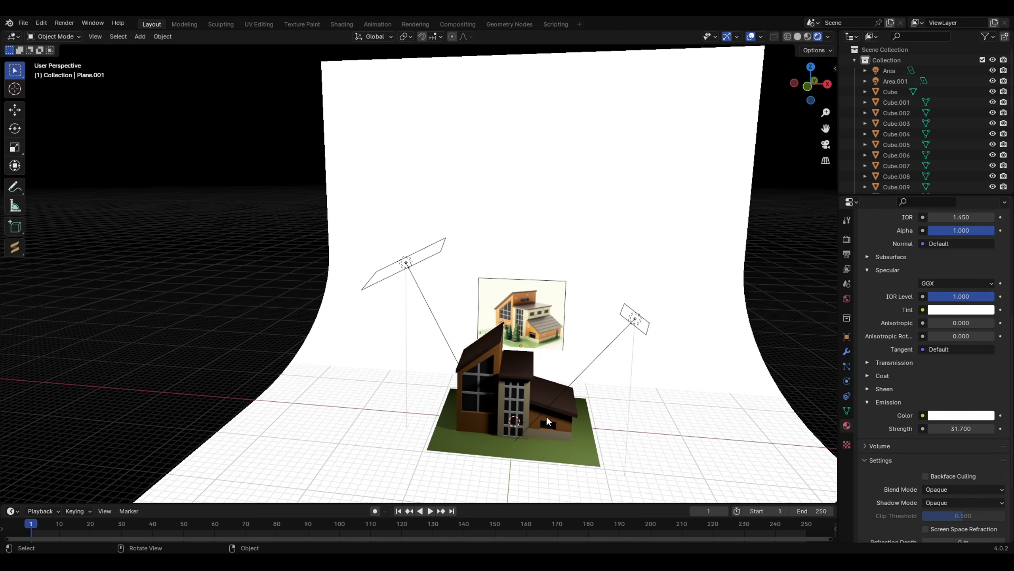
{"action": "middle_click_drag", "start_coordinate": [546, 416], "coordinate": [510, 379]}
{"action": "scroll", "coordinate": [532, 376], "scroll_direction": "down", "scroll_amount": 2}
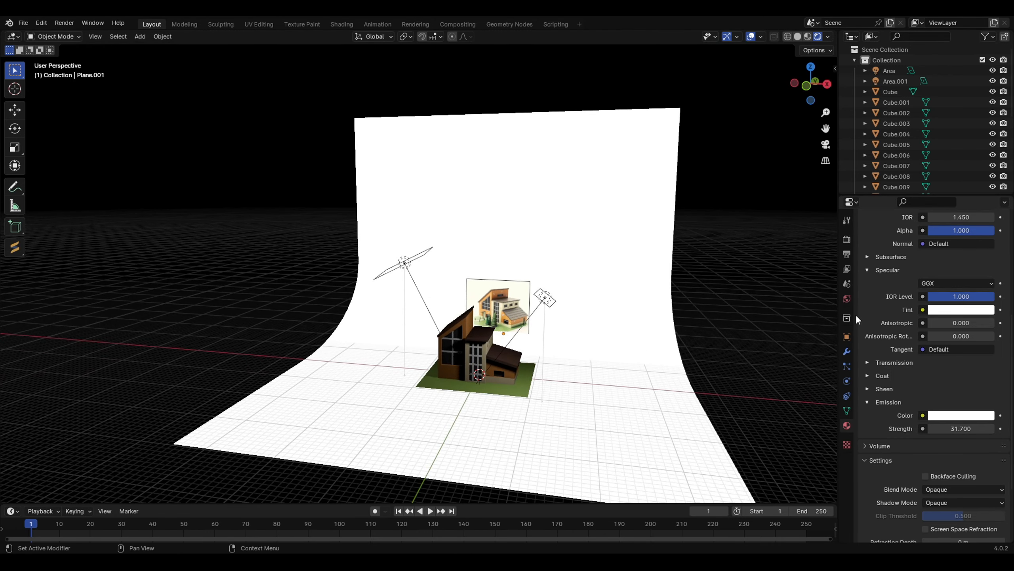
- Delete both area lights and change the world's surface shader to Background
{"action": "left_click", "coordinate": [549, 301]}
{"action": "key", "text": "Delete"}
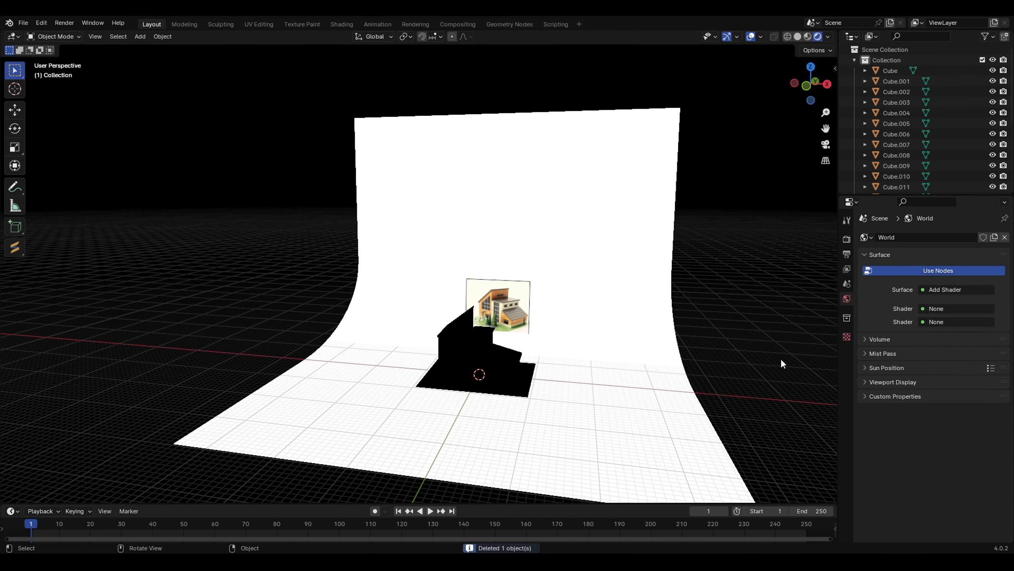
{"action": "left_click", "coordinate": [945, 290]}
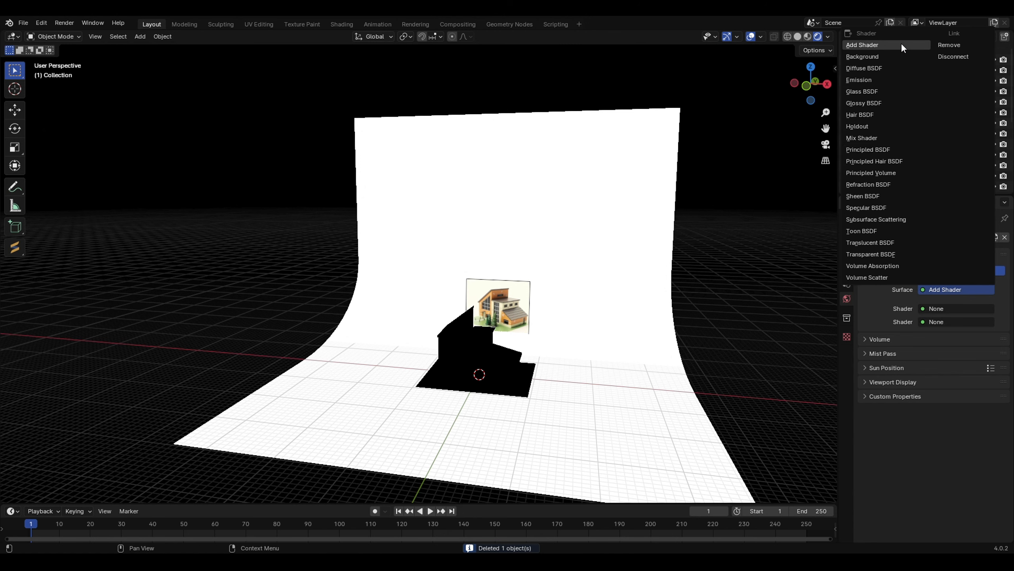
{"action": "left_click", "coordinate": [898, 56]}
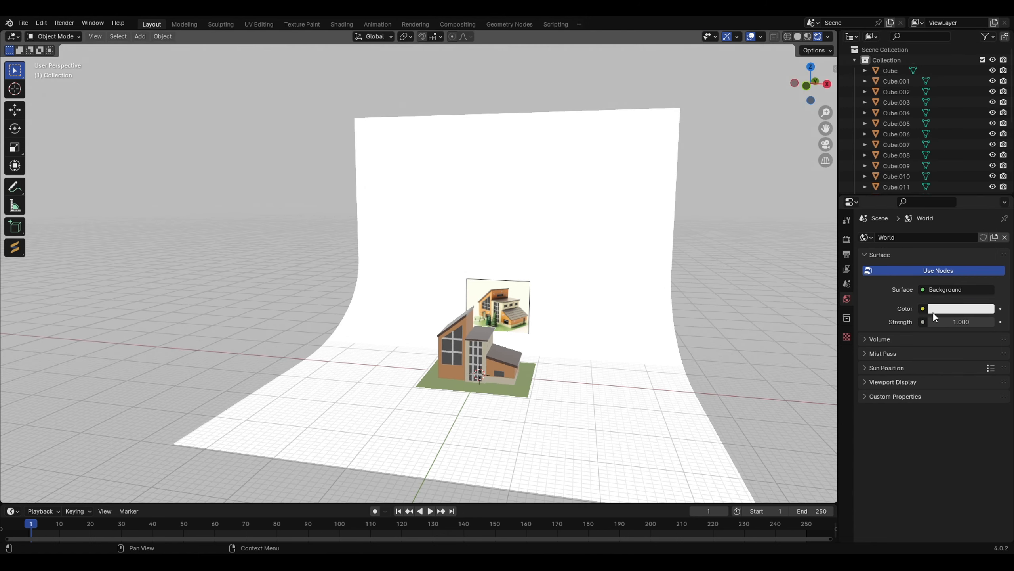
- Use a Nishita Sky Texture for the world colour with sun size 0.5°, sun intensity 0.5 and sun elevation 1.6°
{"action": "left_click", "coordinate": [922, 309]}
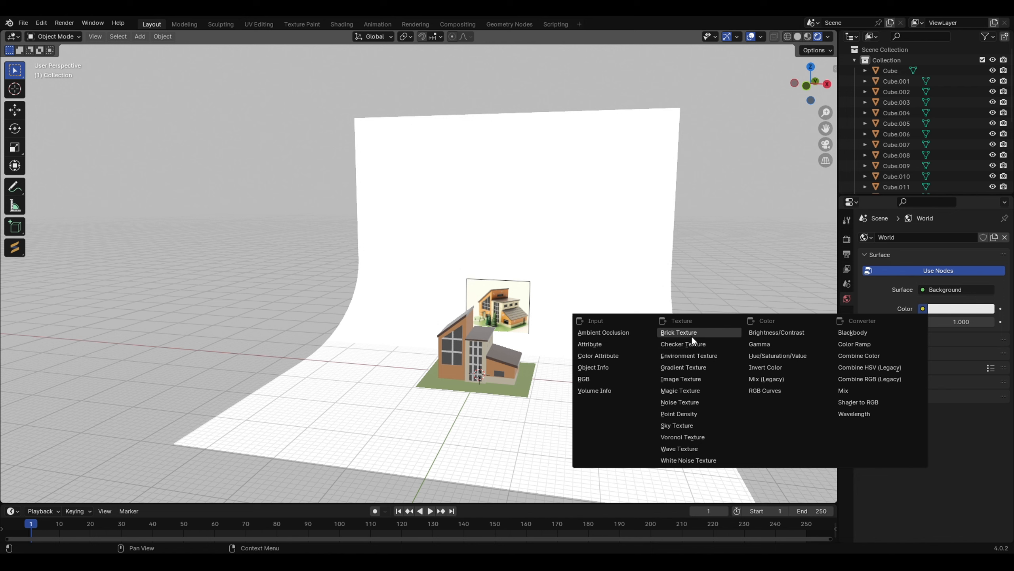
{"action": "left_click", "coordinate": [693, 423]}
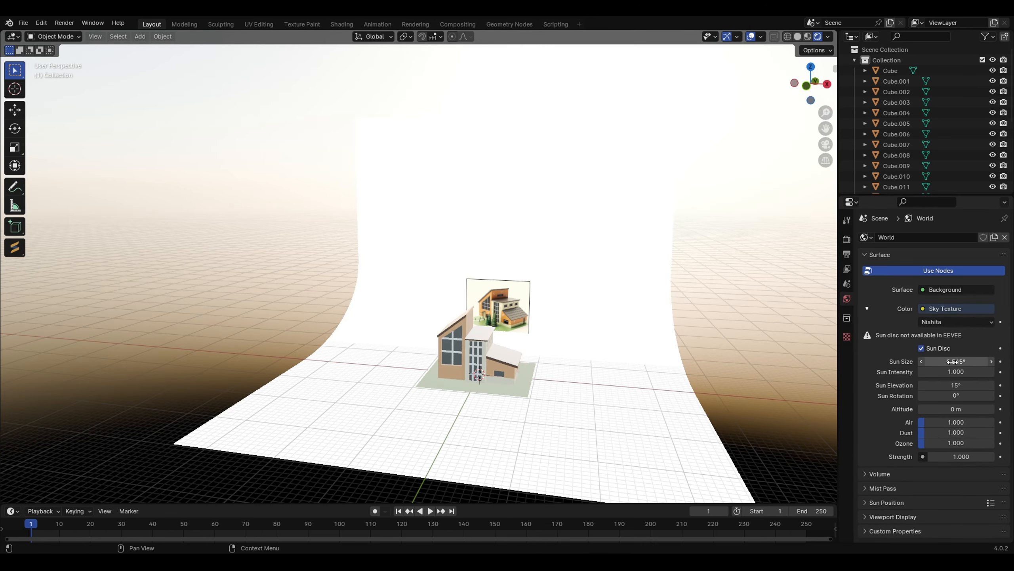
{"action": "left_click_drag", "start_coordinate": [953, 362], "coordinate": [959, 362]}
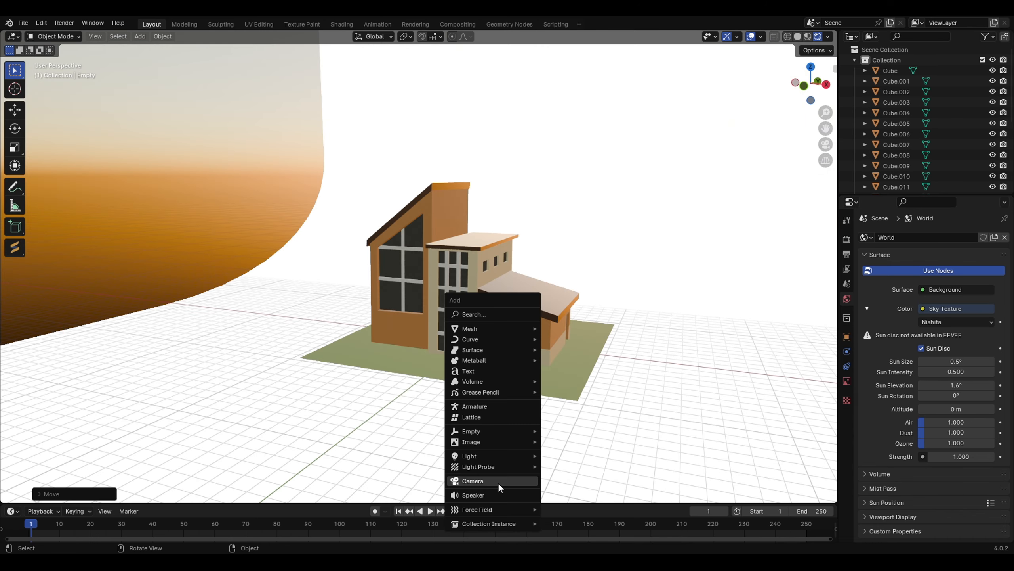
- Add a camera and move it away from the origin to a raised position in front of the house
{"action": "left_click", "coordinate": [498, 482]}
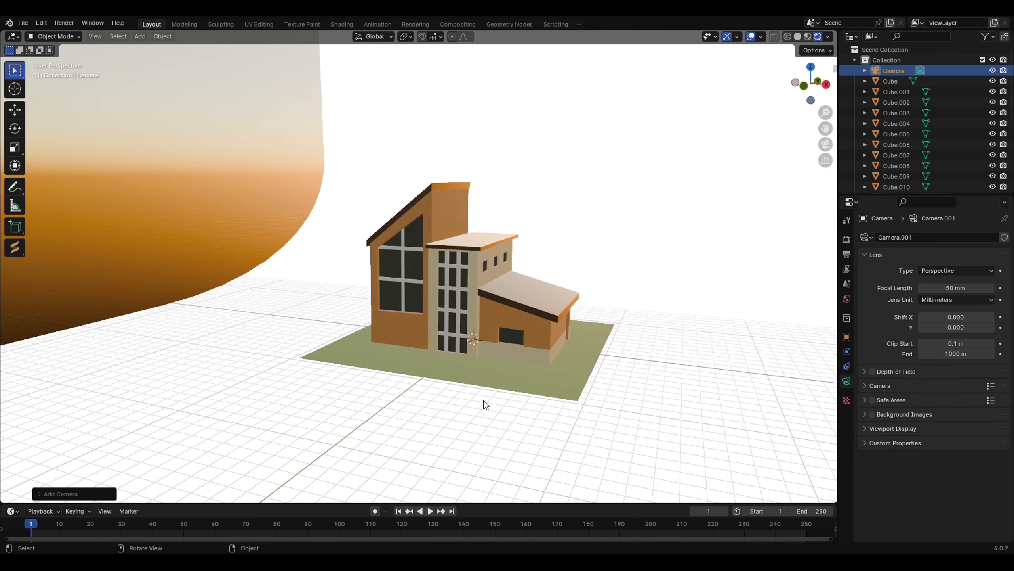
{"action": "scroll", "coordinate": [484, 412], "scroll_direction": "down", "scroll_amount": 4}
{"action": "middle_click_drag", "start_coordinate": [485, 414], "coordinate": [620, 403]}
{"action": "key", "text": "g"}
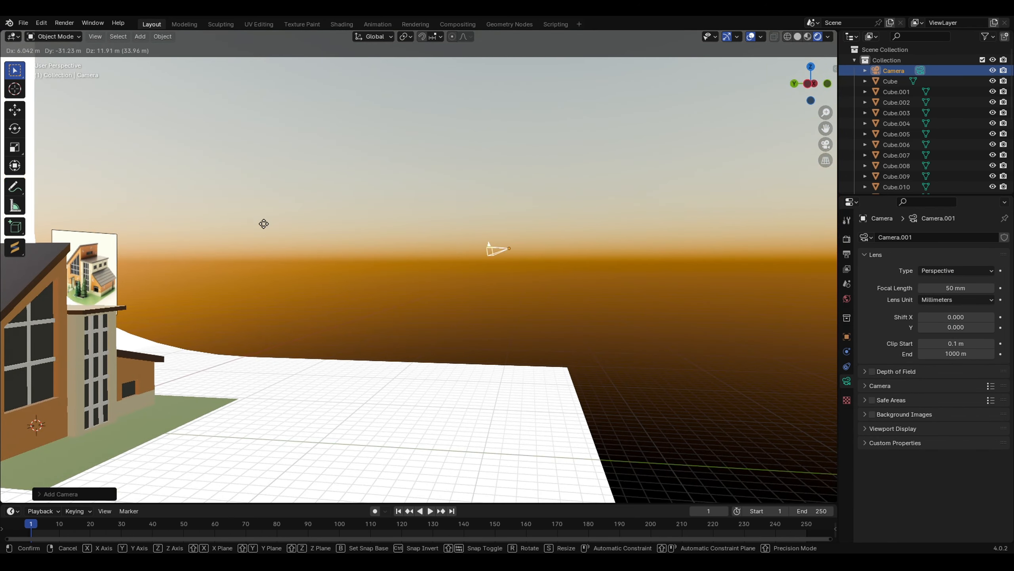
{"action": "left_click", "coordinate": [411, 182]}
{"action": "middle_click_drag", "start_coordinate": [482, 355], "coordinate": [398, 369]}
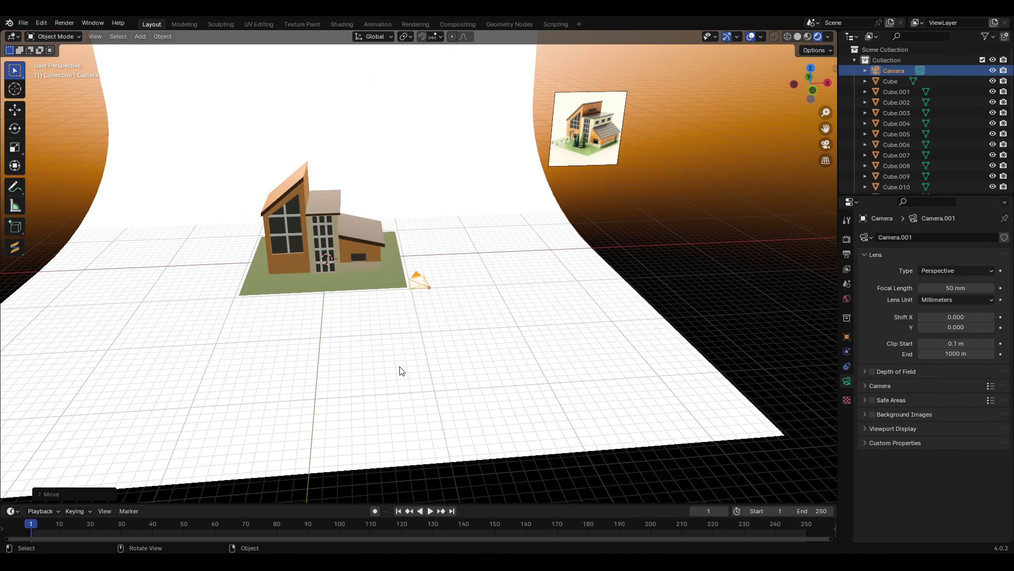
{"action": "scroll", "coordinate": [398, 369], "scroll_direction": "down", "scroll_amount": 2}
- Look through the camera and shift it so the house sits centred inside the frame
{"action": "key", "text": "KP_0"}
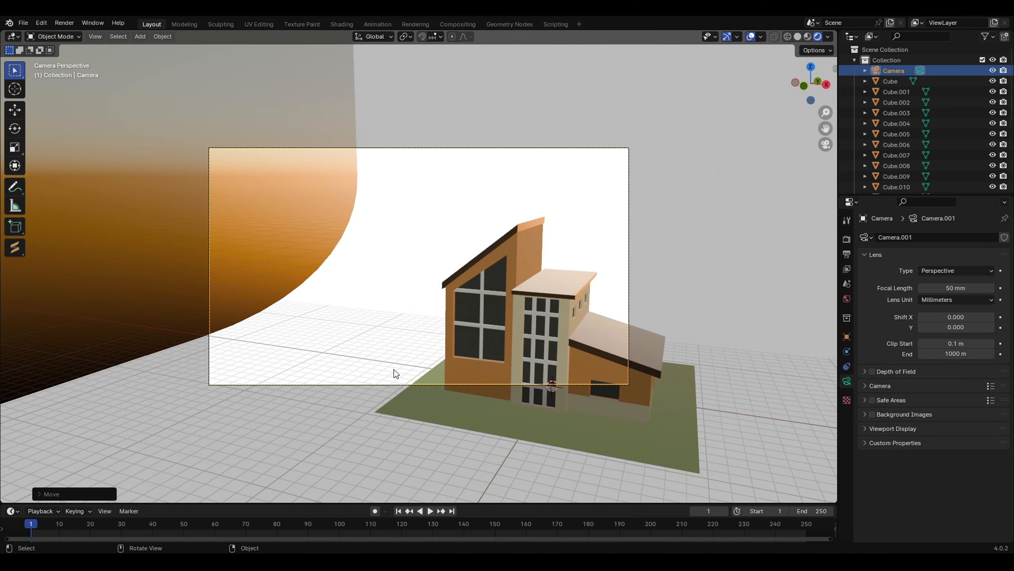
{"action": "left_click", "coordinate": [394, 369]}
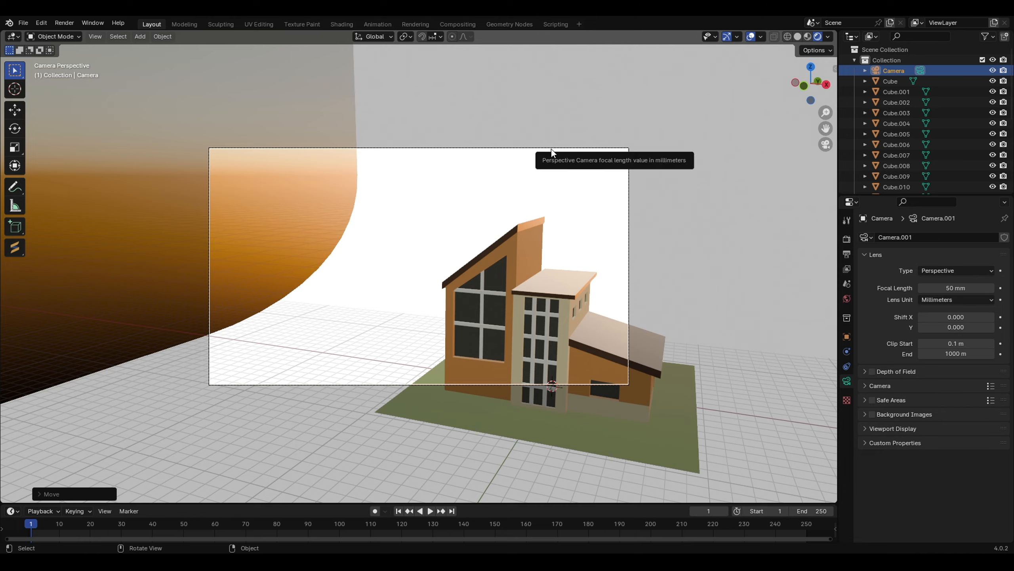
{"action": "key", "text": "g"}
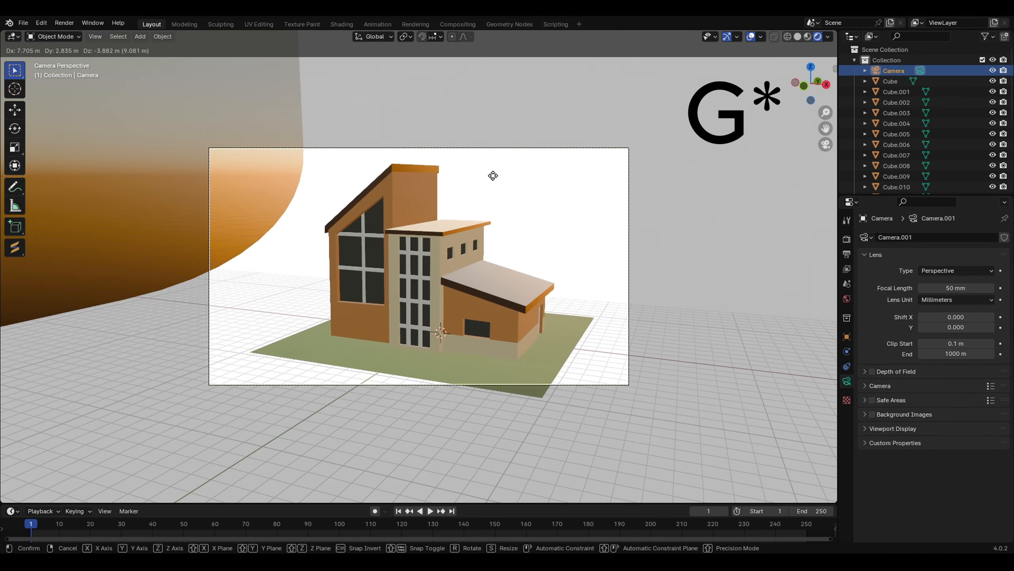
{"action": "left_click", "coordinate": [441, 287]}
{"action": "right_click", "coordinate": [554, 204]}
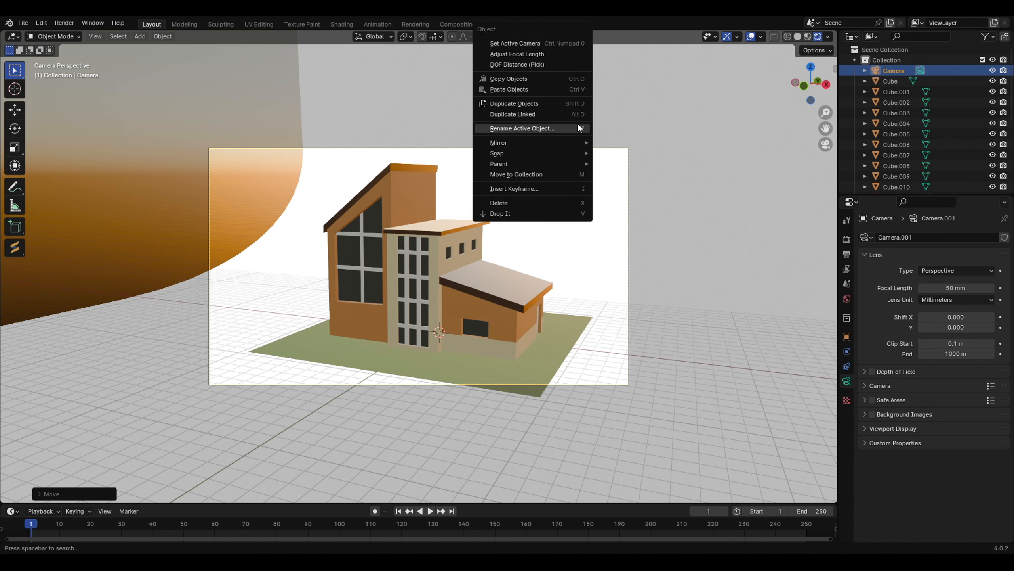
- Adjust the camera's focal length to about 37.7 mm for a wider view of the house
{"action": "left_click", "coordinate": [569, 44]}
{"action": "right_click", "coordinate": [562, 197]}
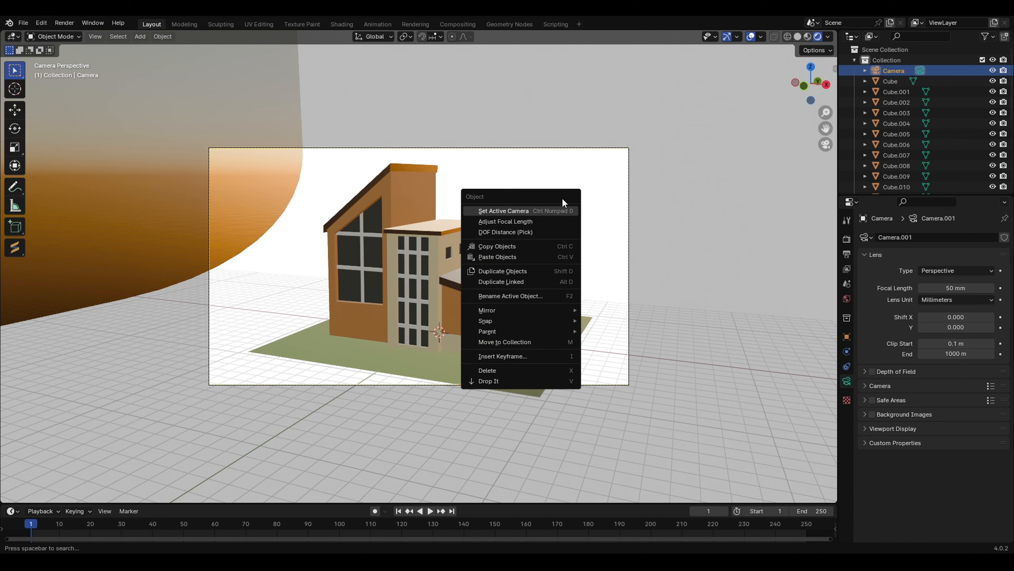
{"action": "left_click", "coordinate": [542, 220]}
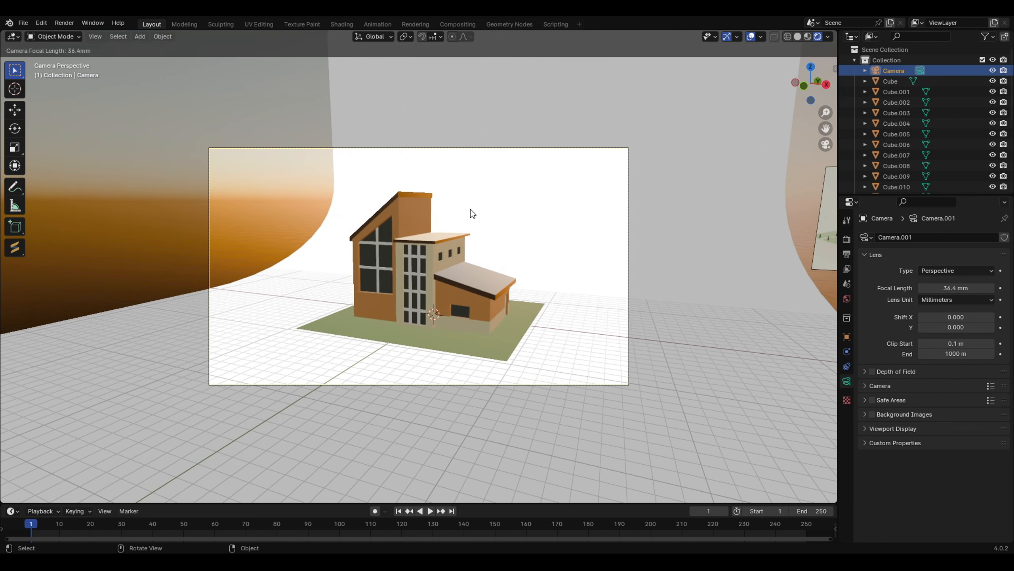
{"action": "left_click", "coordinate": [483, 217]}
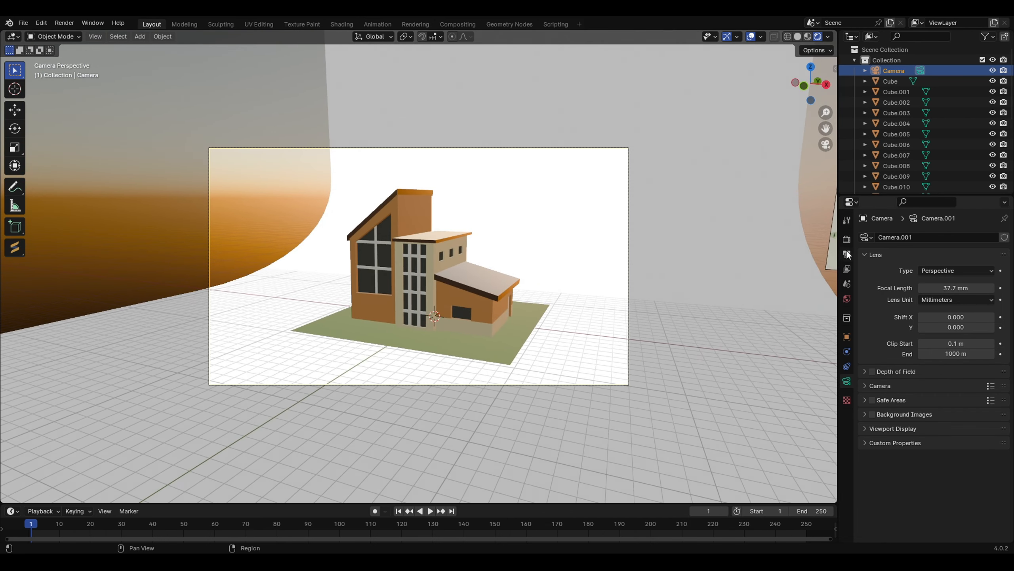
- Set the render output resolution to 2000 by 2000 px
{"action": "left_click", "coordinate": [842, 238]}
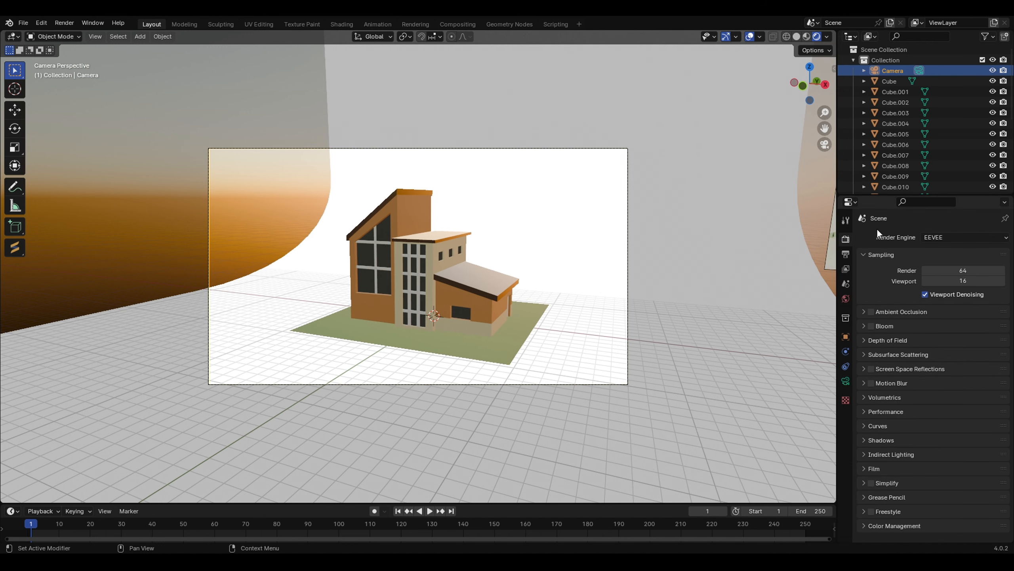
{"action": "left_click", "coordinate": [846, 253]}
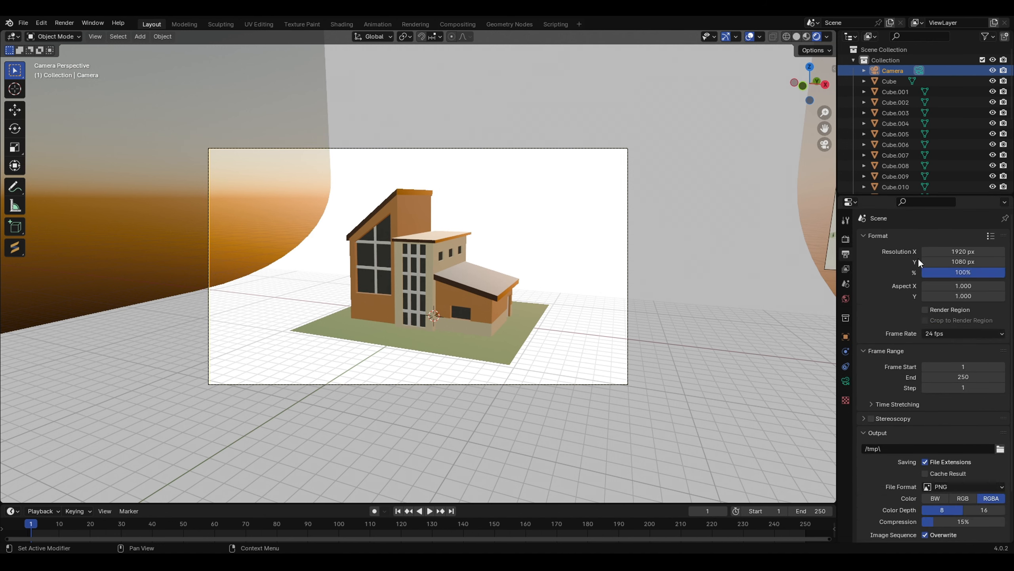
{"action": "left_click", "coordinate": [962, 250]}
{"action": "type", "text": "2"}
{"action": "key", "text": "Return"}
{"action": "left_click", "coordinate": [966, 263]}
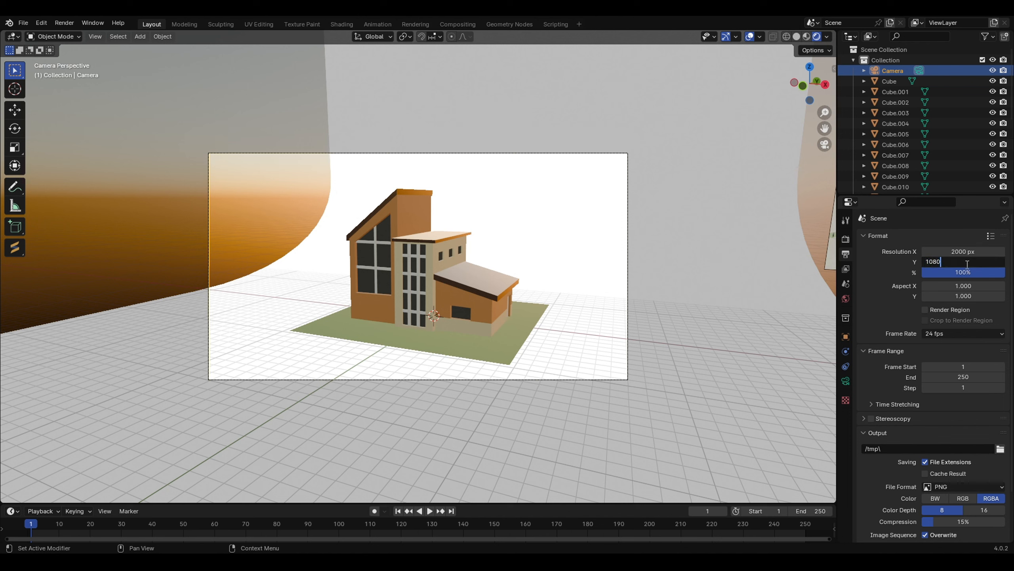
{"action": "type", "text": "2000"}
{"action": "key", "text": "Return"}
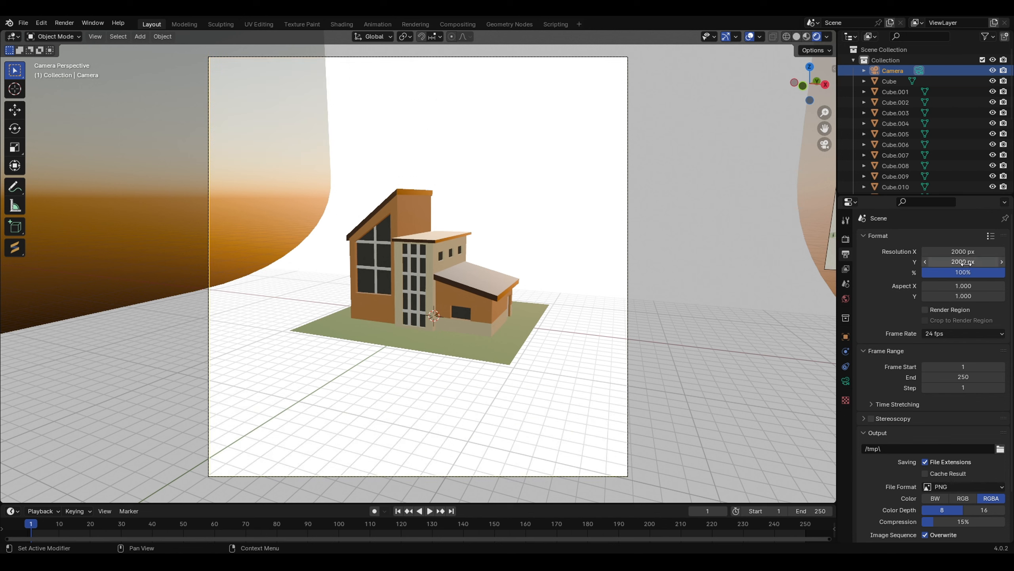
- Increase the camera's focal length so the house fills most of the square frame
{"action": "left_click", "coordinate": [625, 286]}
{"action": "left_click", "coordinate": [626, 281]}
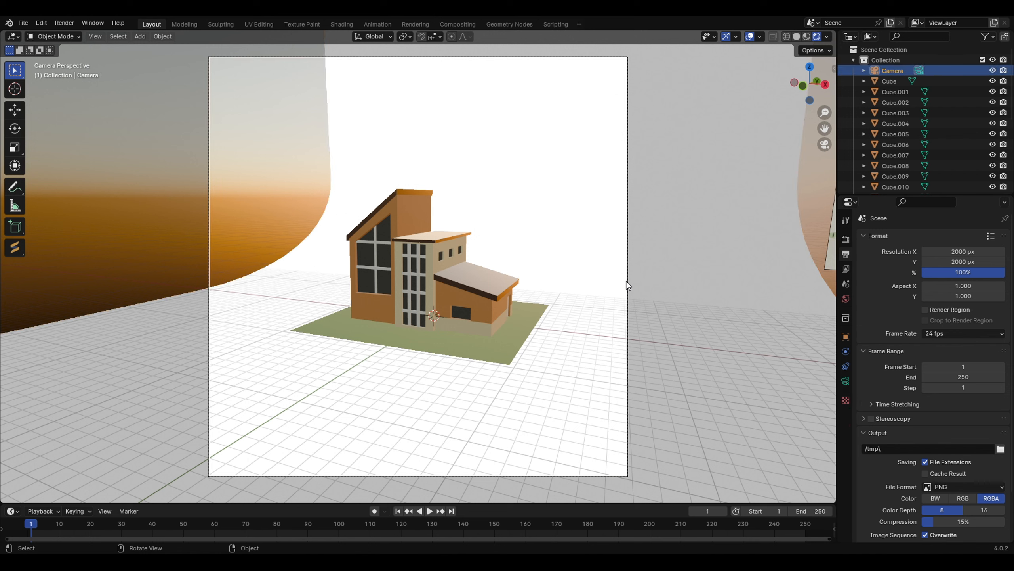
{"action": "left_click", "coordinate": [626, 280]}
{"action": "left_click", "coordinate": [630, 280]}
{"action": "right_click", "coordinate": [580, 266]}
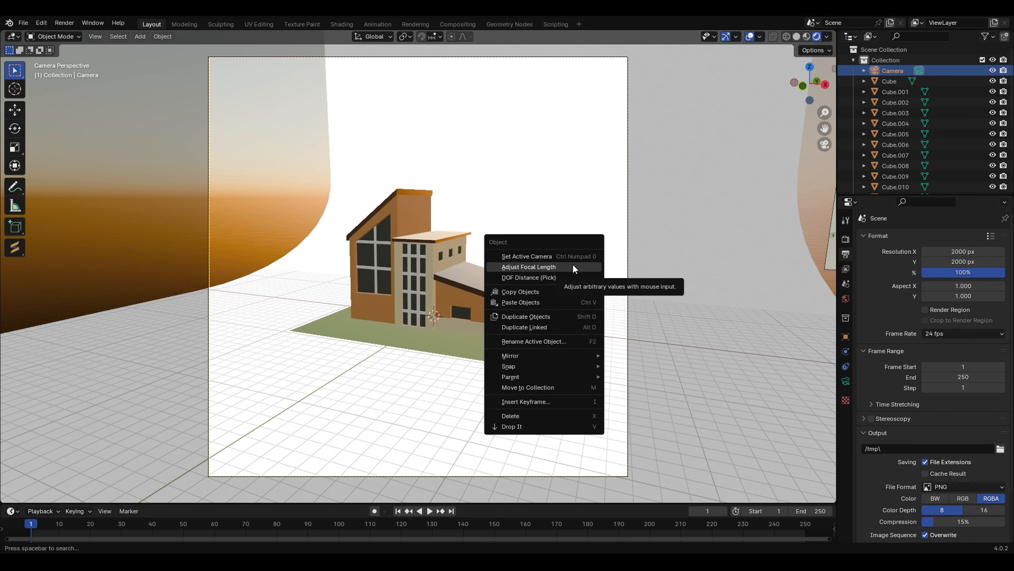
{"action": "left_click", "coordinate": [573, 266]}
{"action": "left_click", "coordinate": [729, 276]}
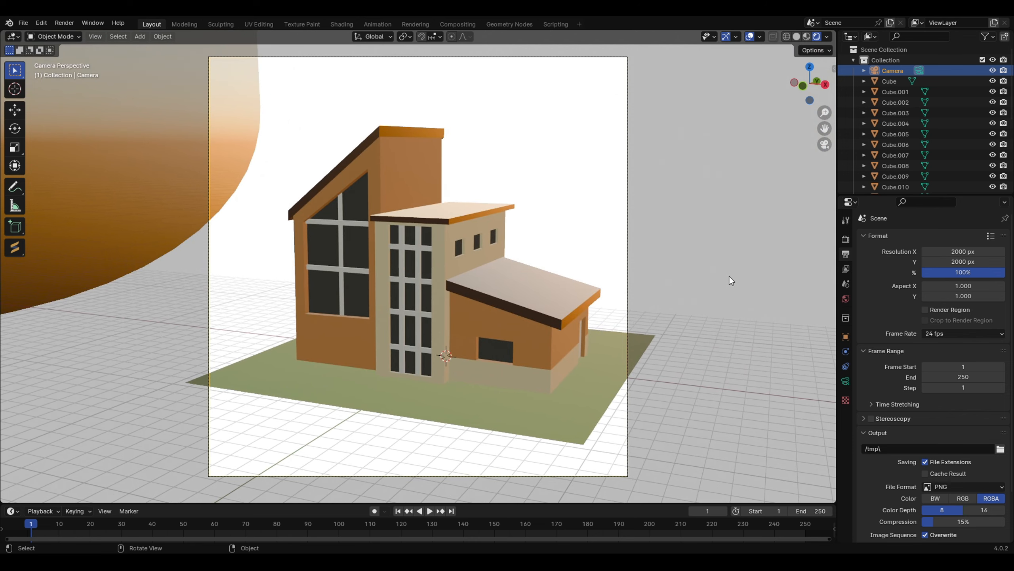
- Shift the camera about 2.5 m to bring the house closer to the middle of the frame
{"action": "key", "text": "g"}
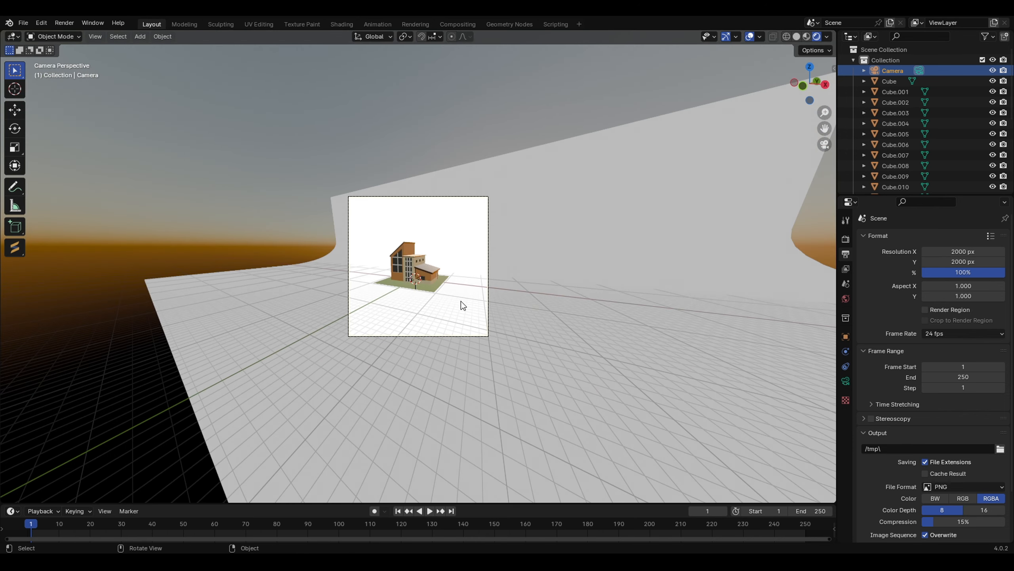
{"action": "key", "text": "g"}
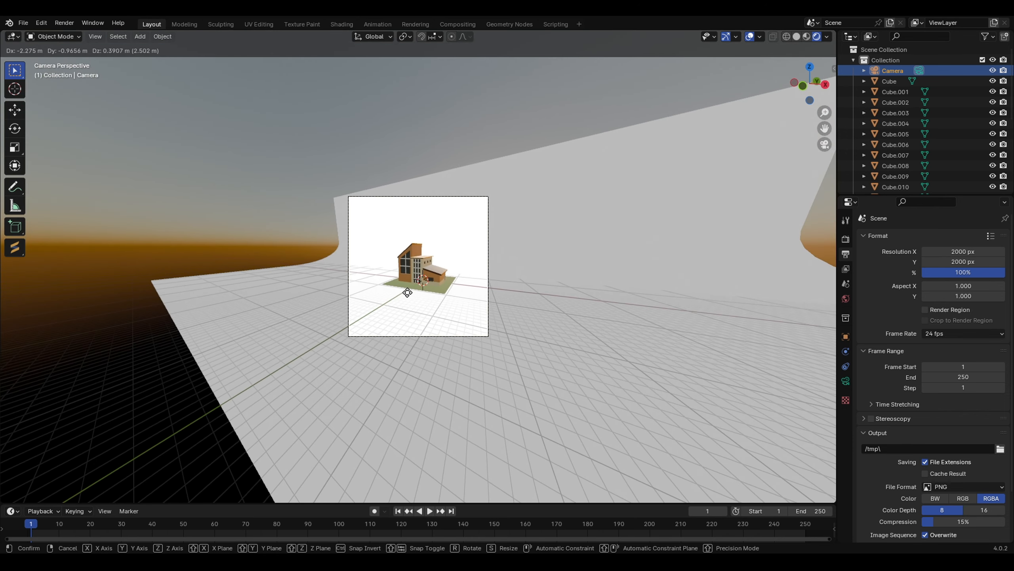
{"action": "left_click", "coordinate": [439, 326]}
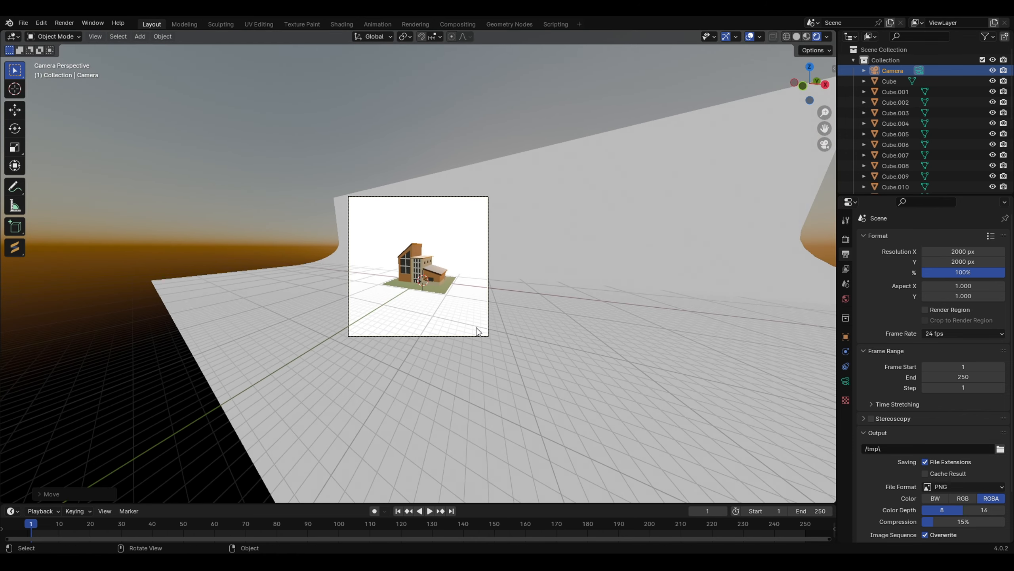
- Move the camera much farther back from the house, beyond the backdrop's front edge, and look through it
{"action": "middle_click_drag", "start_coordinate": [478, 330], "coordinate": [604, 346]}
{"action": "scroll", "coordinate": [511, 344], "scroll_direction": "down", "scroll_amount": 5}
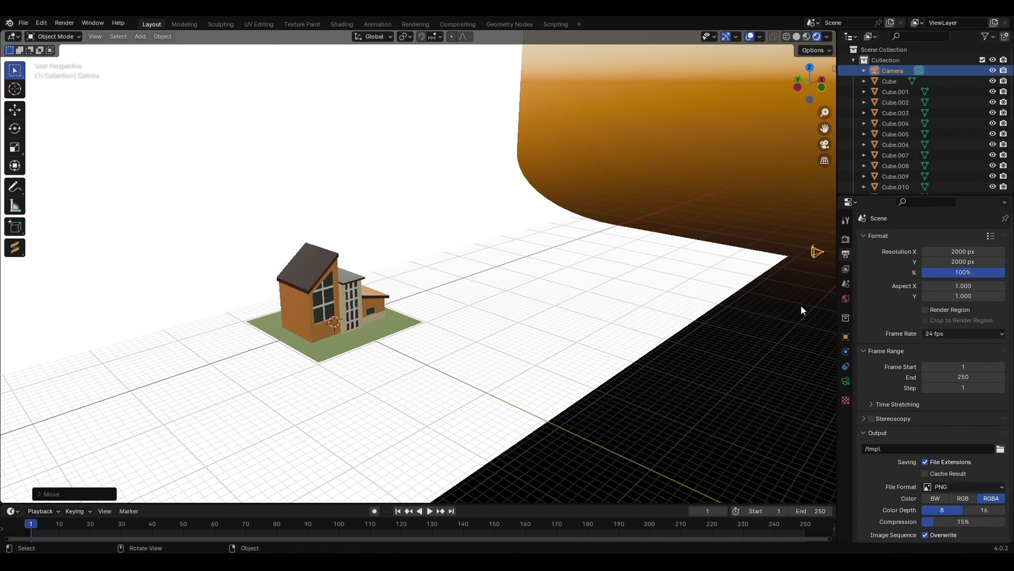
{"action": "middle_click_drag", "start_coordinate": [802, 310], "coordinate": [544, 328]}
{"action": "key", "text": "g"}
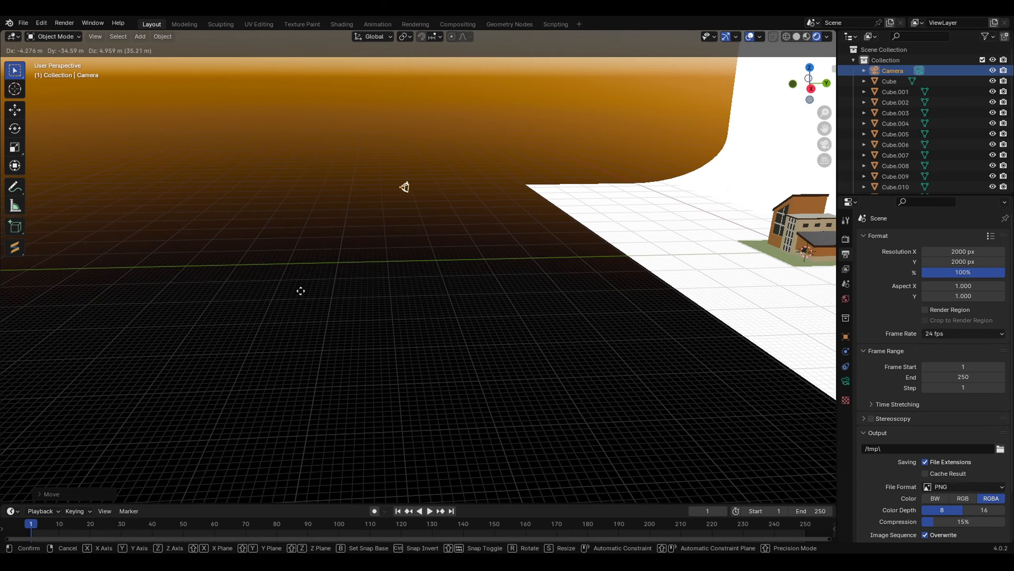
{"action": "left_click", "coordinate": [263, 284]}
{"action": "middle_click_drag", "start_coordinate": [344, 299], "coordinate": [608, 304]}
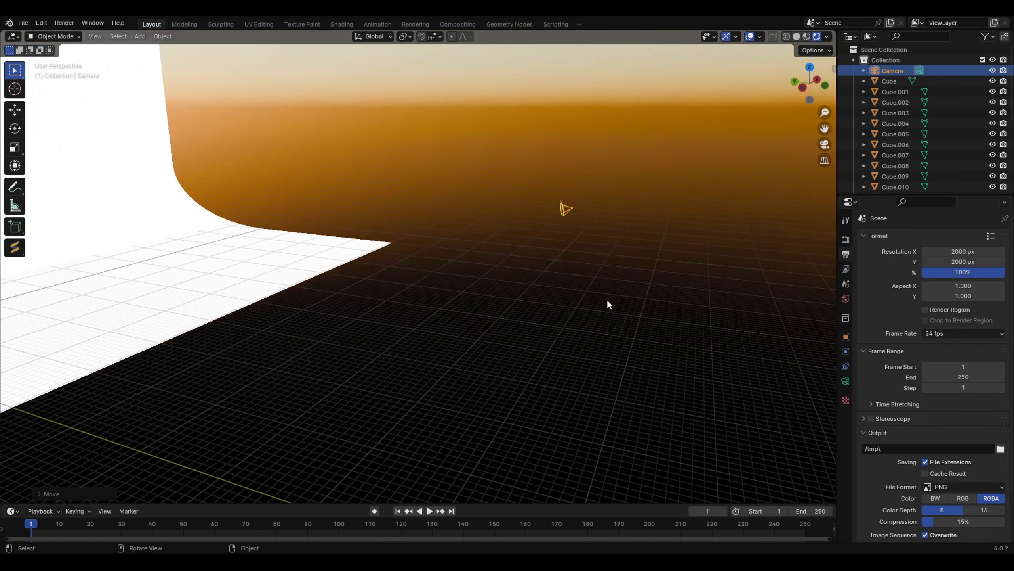
{"action": "key", "text": "g"}
{"action": "left_click", "coordinate": [653, 284]}
{"action": "key", "text": "KP_0"}
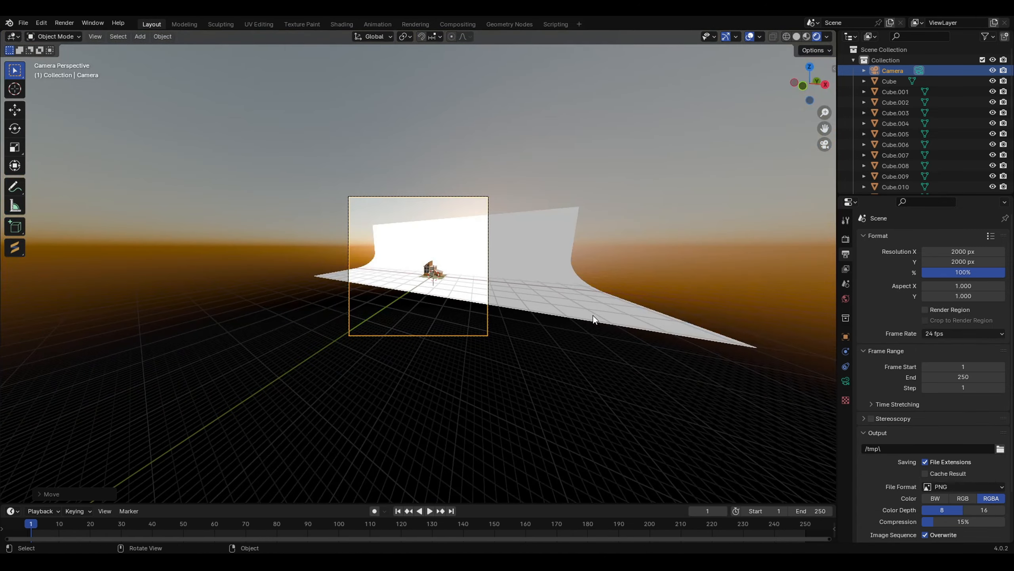
- Shift the distant camera about 8 m to reposition the house in frame, and adjust its focal length to about 172 mm
{"action": "left_click", "coordinate": [490, 275]}
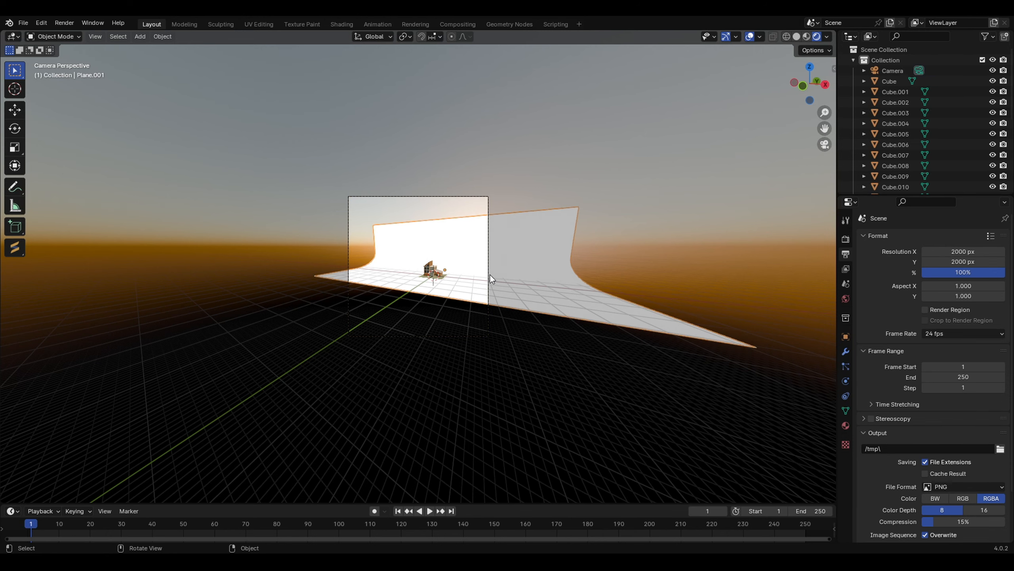
{"action": "left_click", "coordinate": [488, 274]}
{"action": "key", "text": "g"}
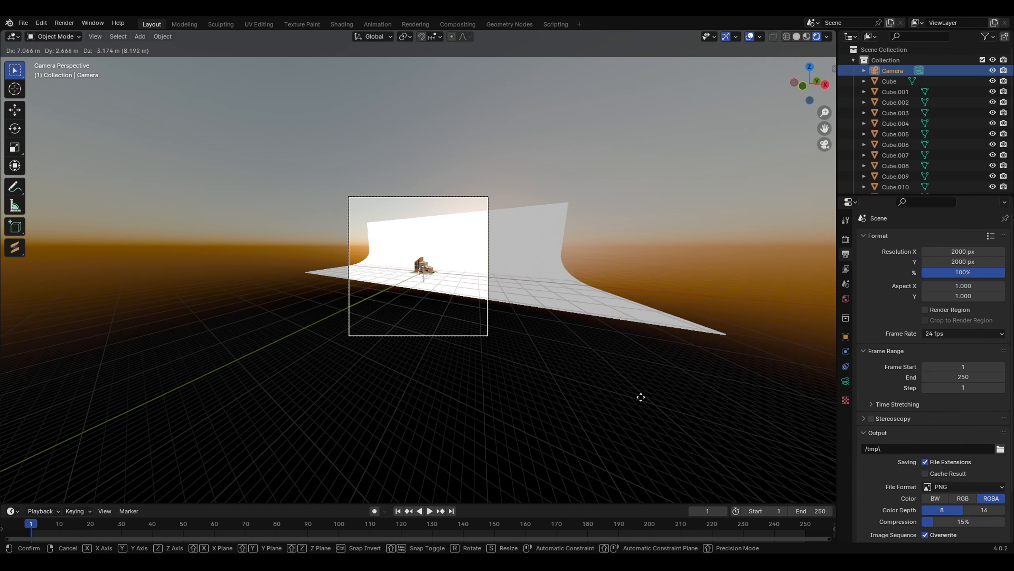
{"action": "left_click", "coordinate": [663, 397]}
{"action": "right_click", "coordinate": [466, 250]}
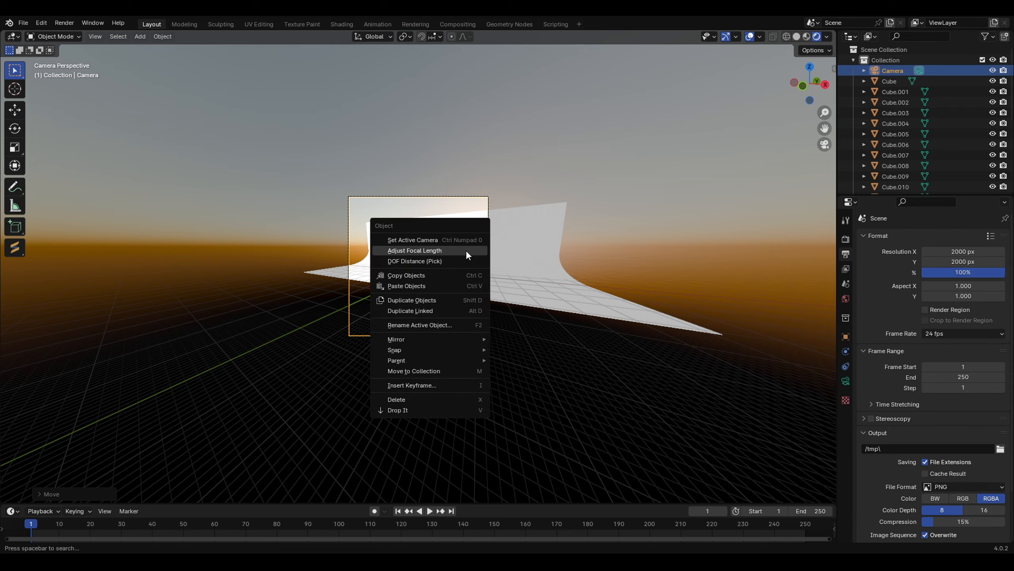
{"action": "left_click", "coordinate": [459, 251]}
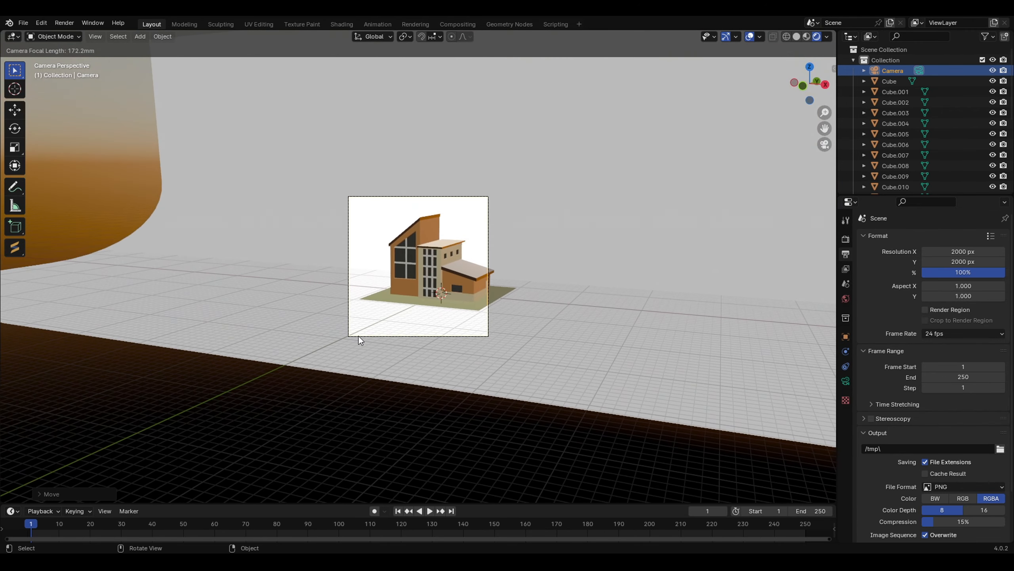
{"action": "left_click", "coordinate": [358, 336]}
- Shift the camera until the house and its green ground plane sit centred inside the square frame
{"action": "key", "text": "g"}
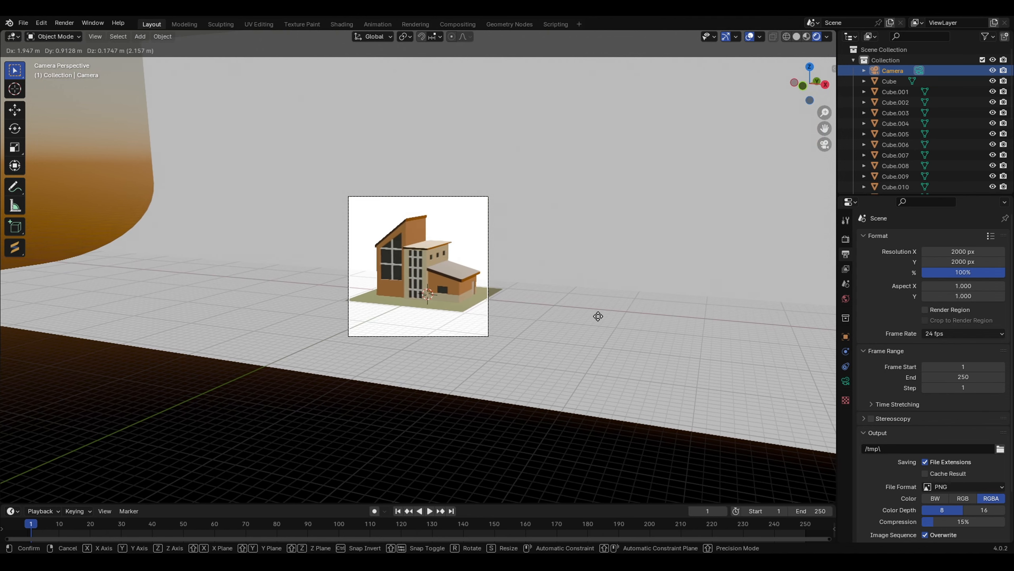
{"action": "left_click", "coordinate": [635, 313]}
{"action": "key", "text": "s"}
{"action": "right_click", "coordinate": [672, 326]}
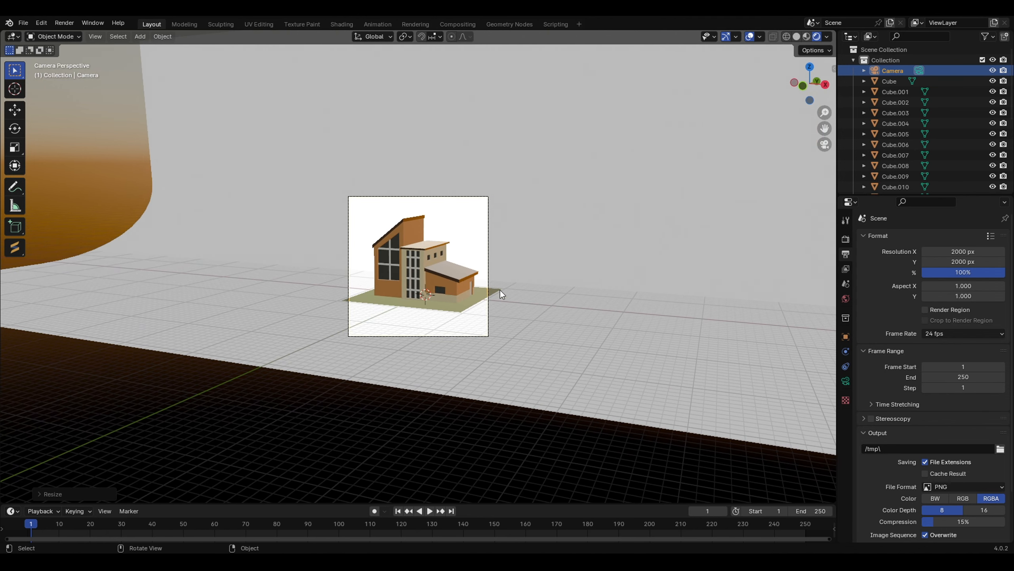
{"action": "scroll", "coordinate": [500, 291], "scroll_direction": "up", "scroll_amount": 5}
{"action": "scroll", "coordinate": [445, 319], "scroll_direction": "down", "scroll_amount": 2}
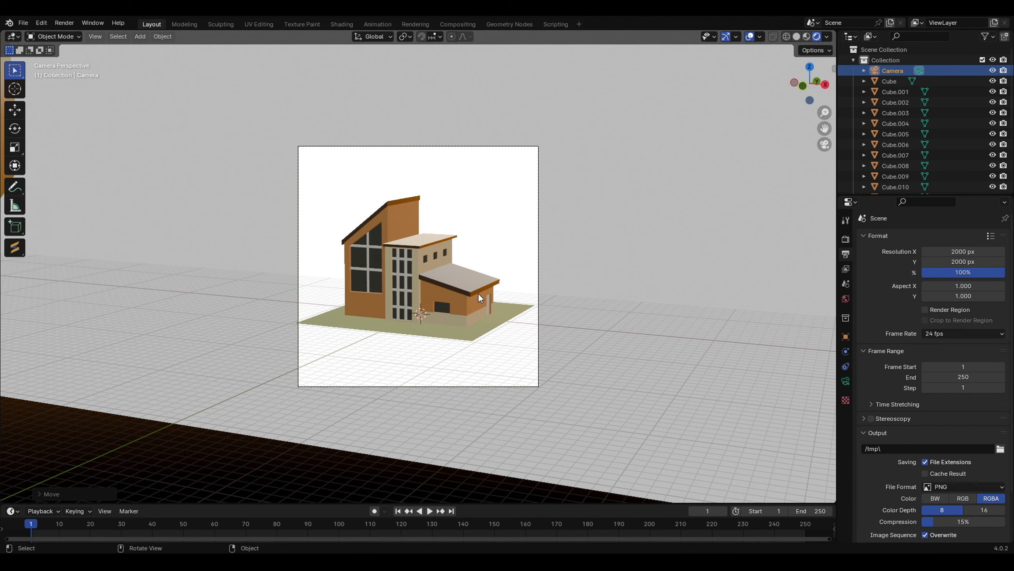
{"action": "key", "text": "g"}
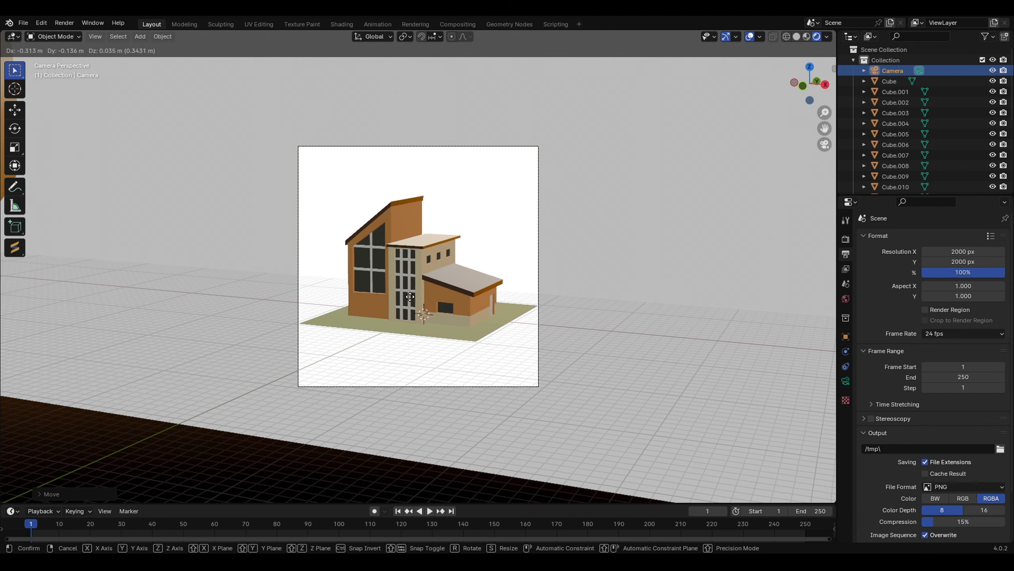
{"action": "left_click", "coordinate": [408, 296]}
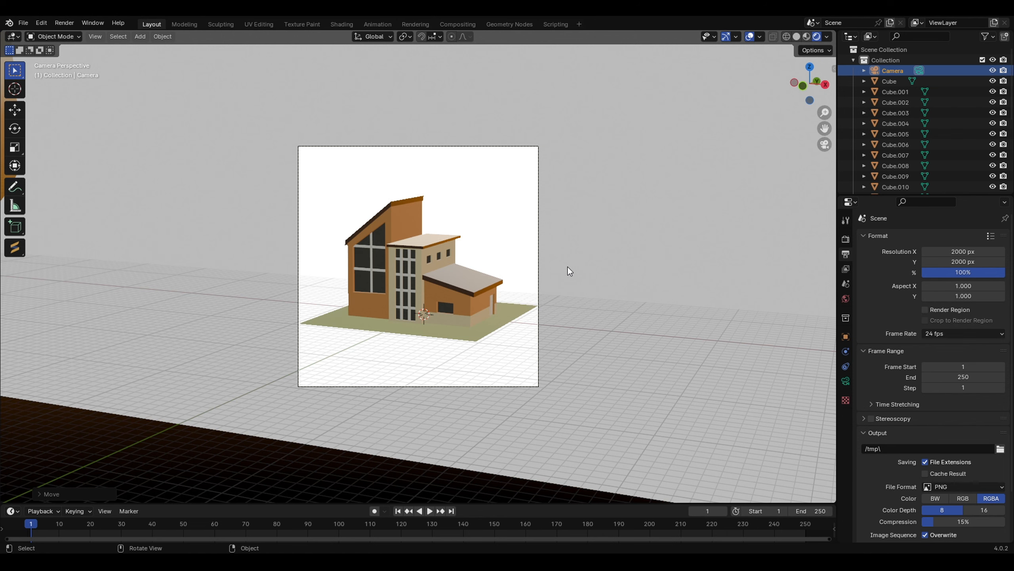
- Switch the render engine to Cycles and set its device to GPU Compute
{"action": "scroll", "coordinate": [439, 283], "scroll_direction": "up", "scroll_amount": 3}
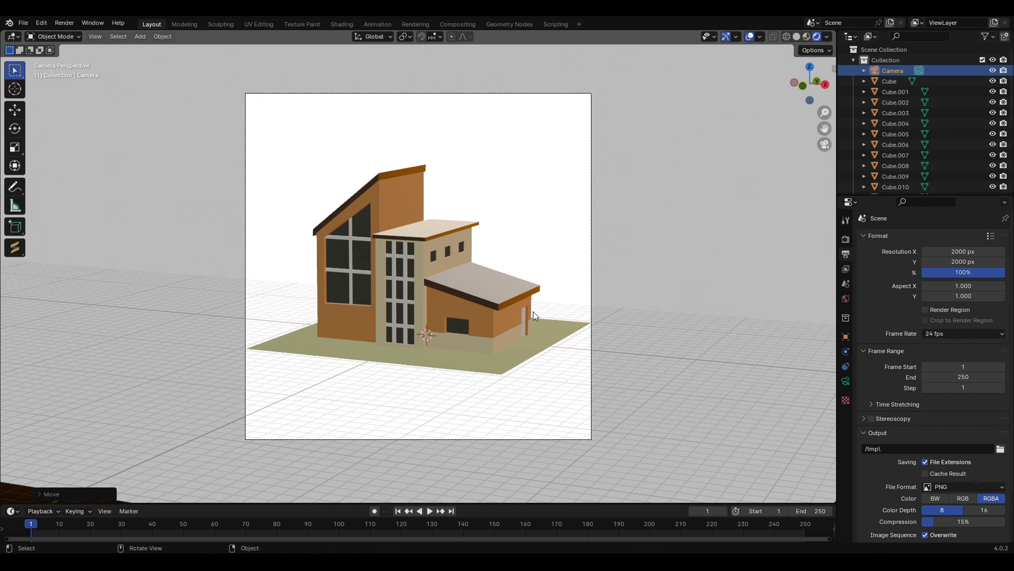
{"action": "left_click", "coordinate": [807, 37]}
{"action": "left_click", "coordinate": [818, 36]}
{"action": "left_click", "coordinate": [846, 221]}
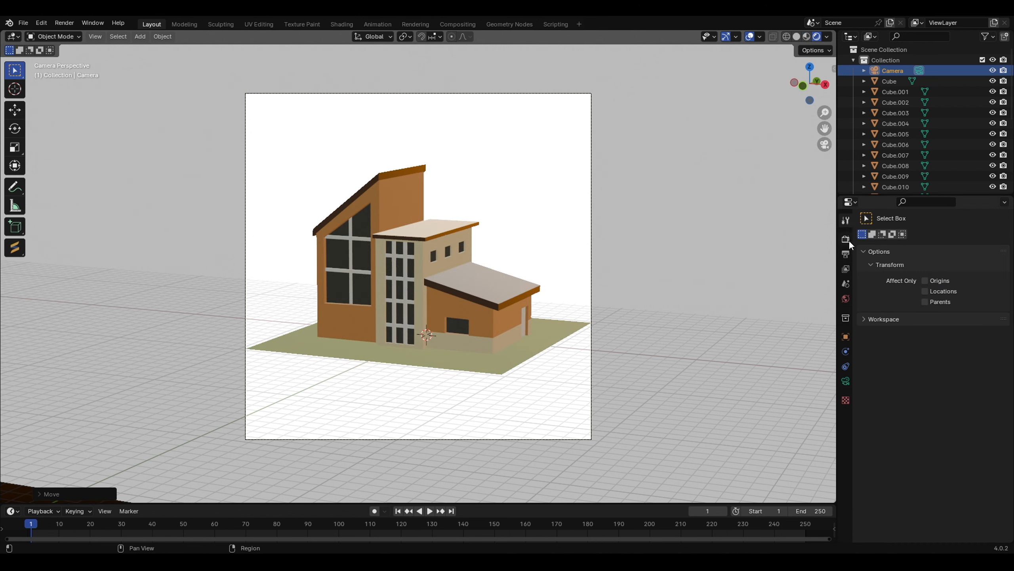
{"action": "left_click", "coordinate": [846, 239]}
{"action": "left_click", "coordinate": [937, 237]}
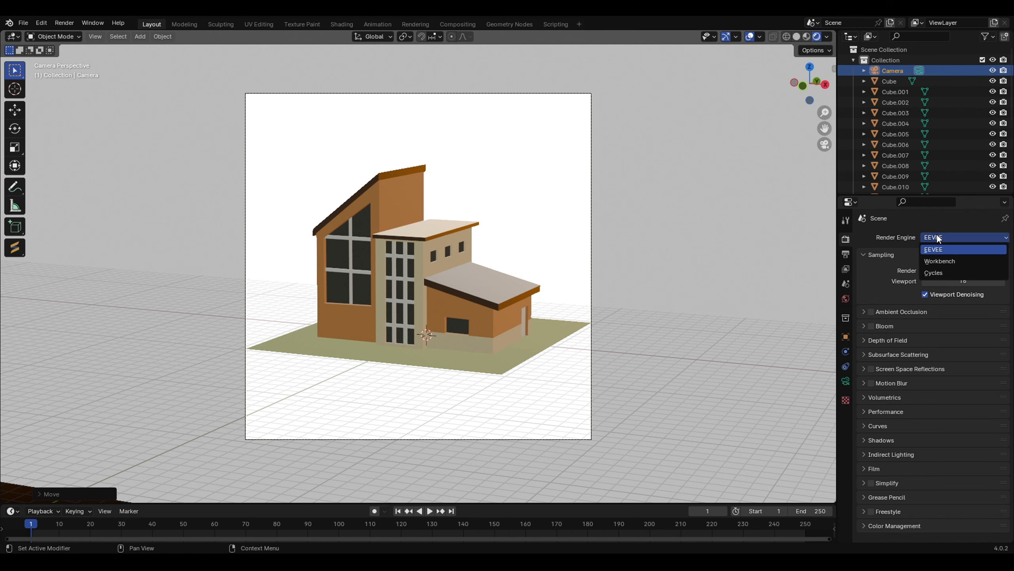
{"action": "left_click", "coordinate": [933, 273]}
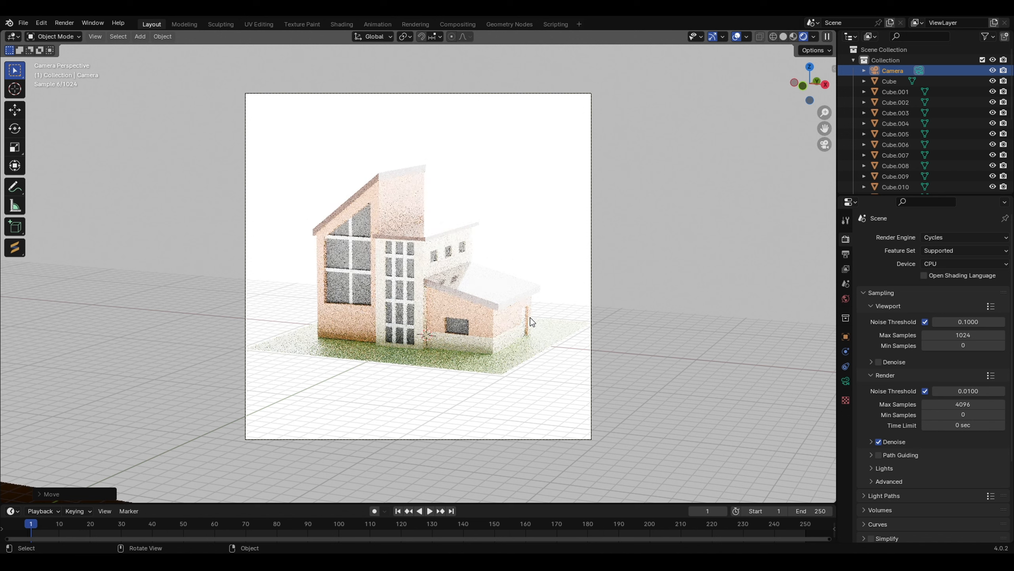
{"action": "left_click", "coordinate": [946, 265]}
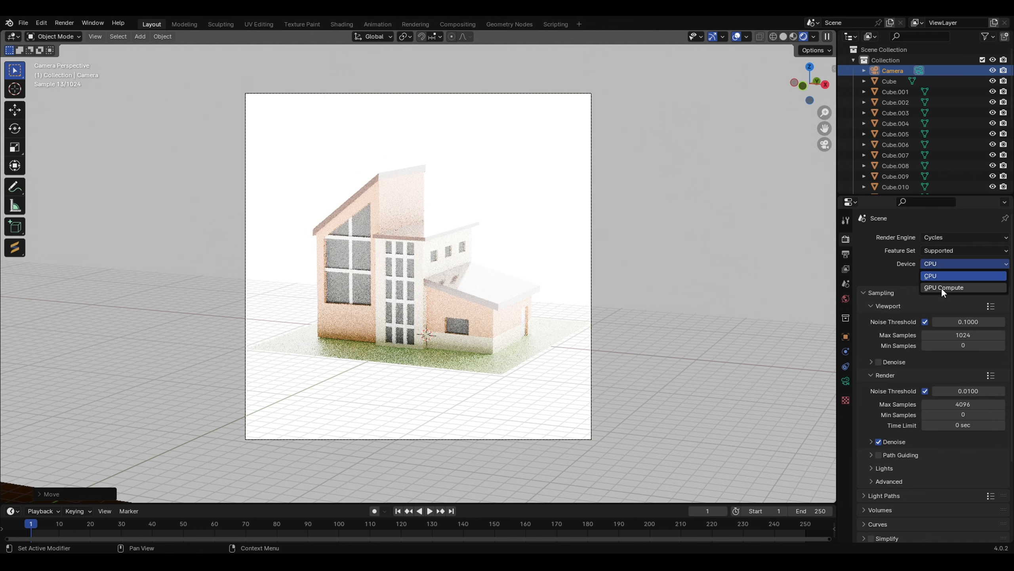
{"action": "left_click", "coordinate": [928, 290]}
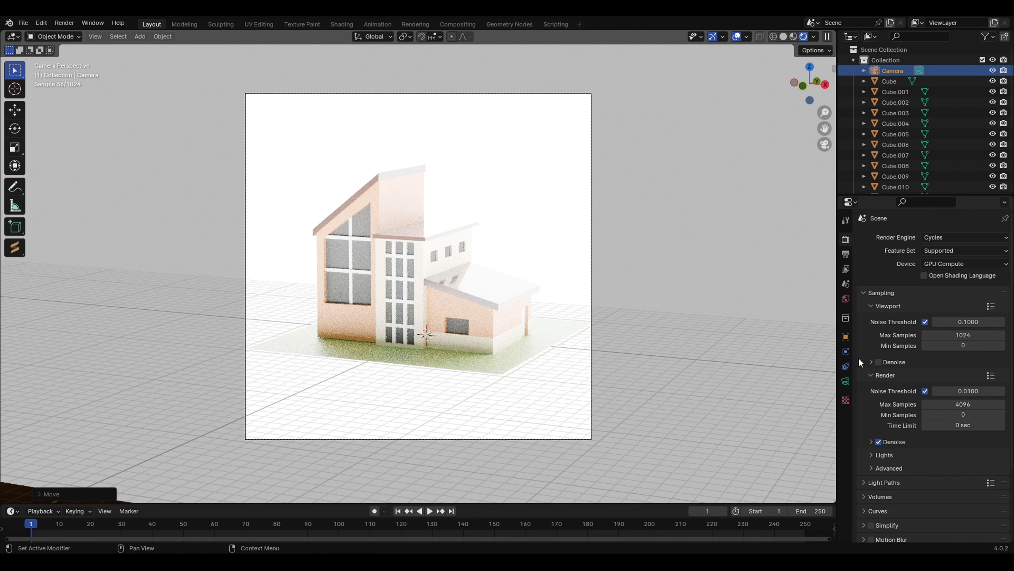
- Open the world's Sky Texture settings
{"action": "left_click", "coordinate": [846, 335]}
{"action": "left_click", "coordinate": [846, 317]}
{"action": "left_click", "coordinate": [845, 299]}
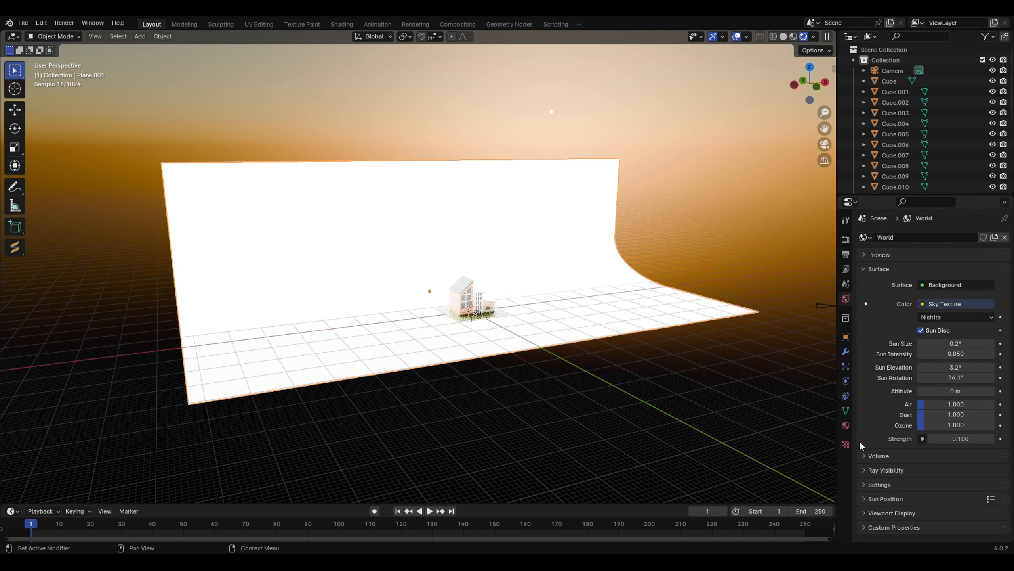
- Set the emission strength of the curved backdrop's material to 30.5
{"action": "left_click", "coordinate": [846, 424]}
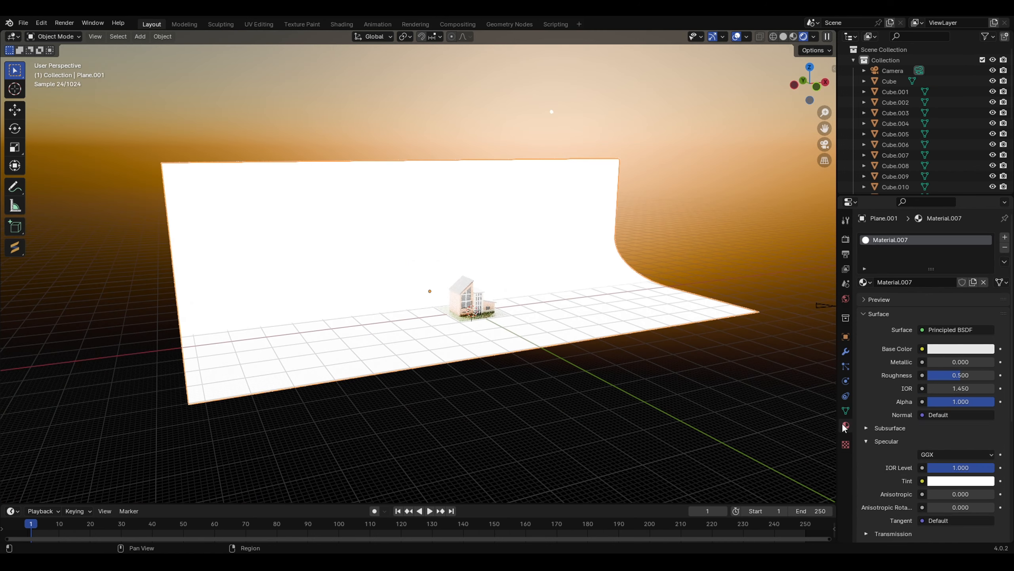
{"action": "scroll", "coordinate": [930, 416], "scroll_direction": "down", "scroll_amount": 5}
{"action": "scroll", "coordinate": [930, 416], "scroll_direction": "down", "scroll_amount": 5}
{"action": "double_click", "coordinate": [960, 414]}
{"action": "type", "text": "00"}
{"action": "key", "text": "Return"}
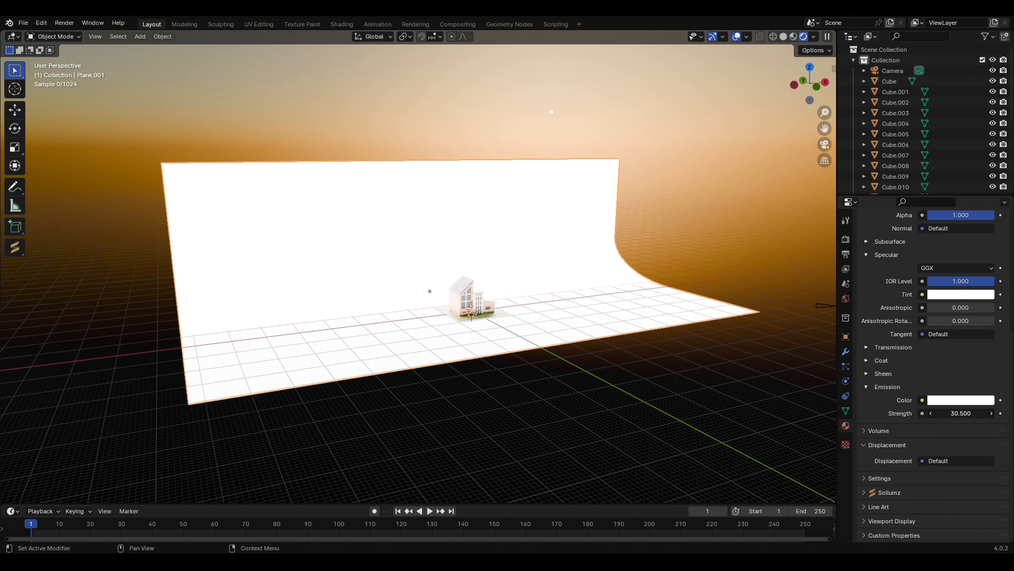
- Set the emission strength of the curved backdrop's material to 1 and view the result through the camera
{"action": "left_click_drag", "start_coordinate": [961, 413], "coordinate": [972, 413]}
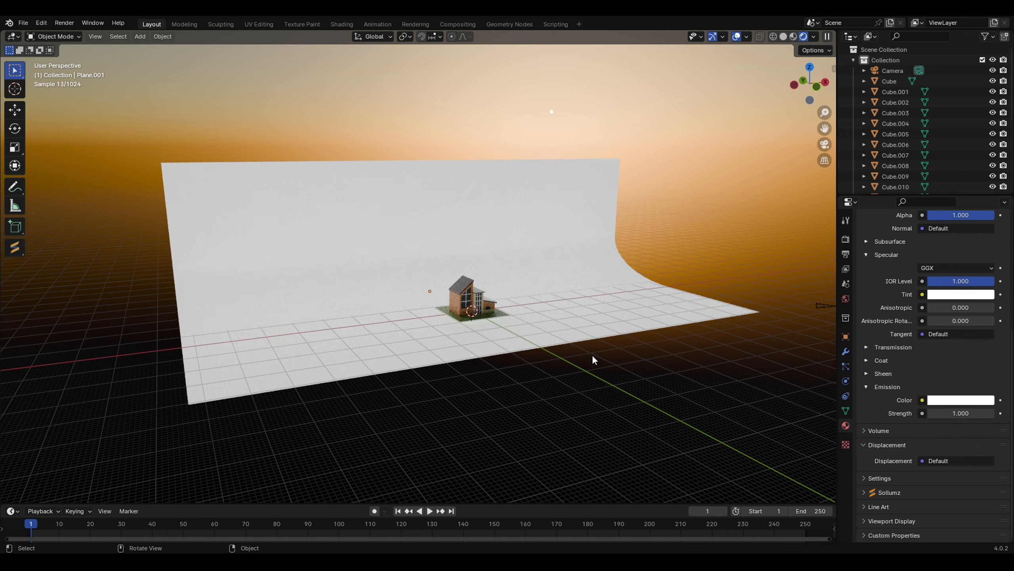
{"action": "middle_click_drag", "start_coordinate": [593, 356], "coordinate": [542, 349]}
{"action": "key", "text": "KP_0"}
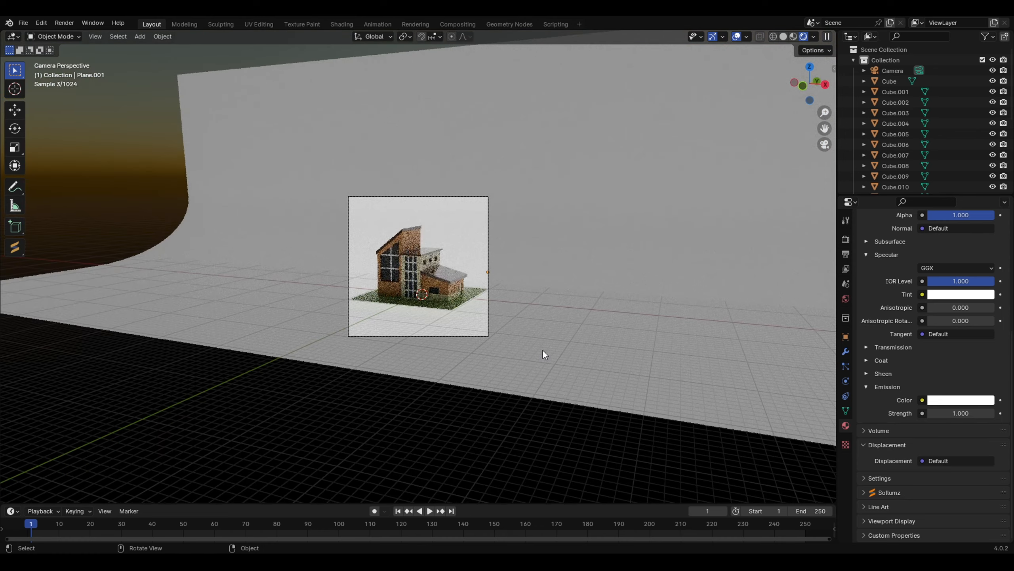
{"action": "scroll", "coordinate": [441, 293], "scroll_direction": "up", "scroll_amount": 2}
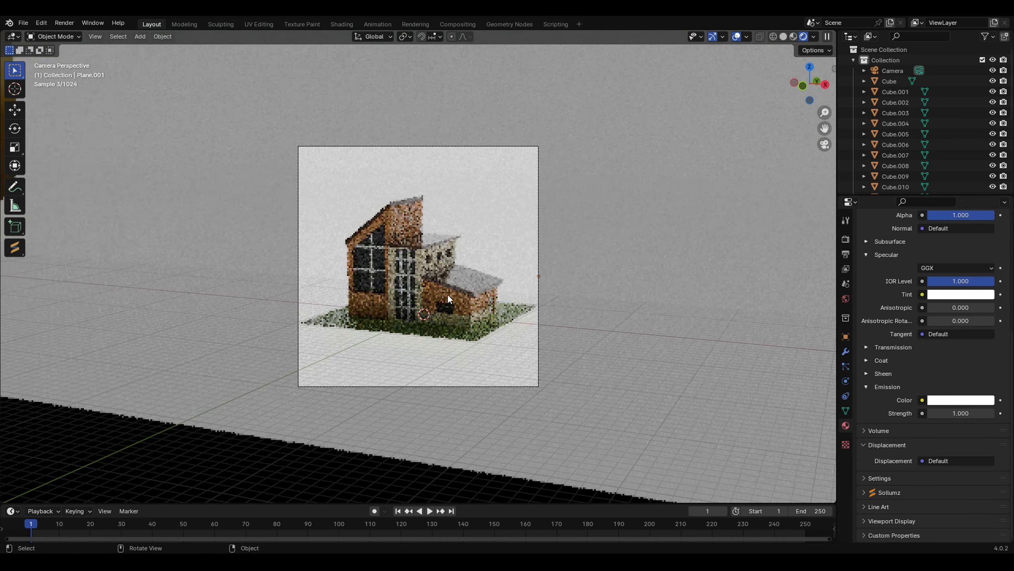
{"action": "scroll", "coordinate": [537, 329], "scroll_direction": "up", "scroll_amount": 1}
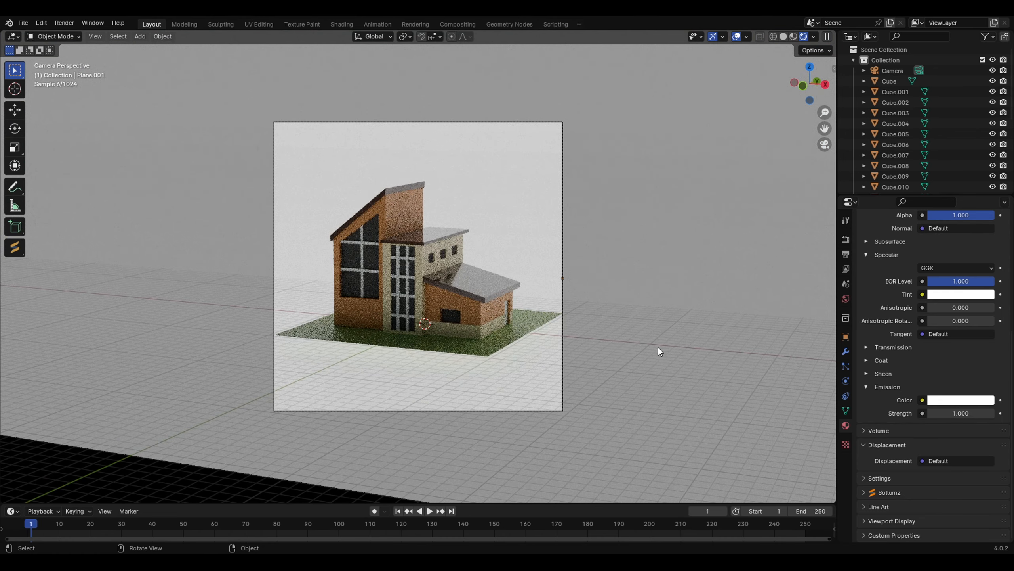
- Set the sun intensity of the world's Sky Texture to 0.65
{"action": "left_click", "coordinate": [845, 346]}
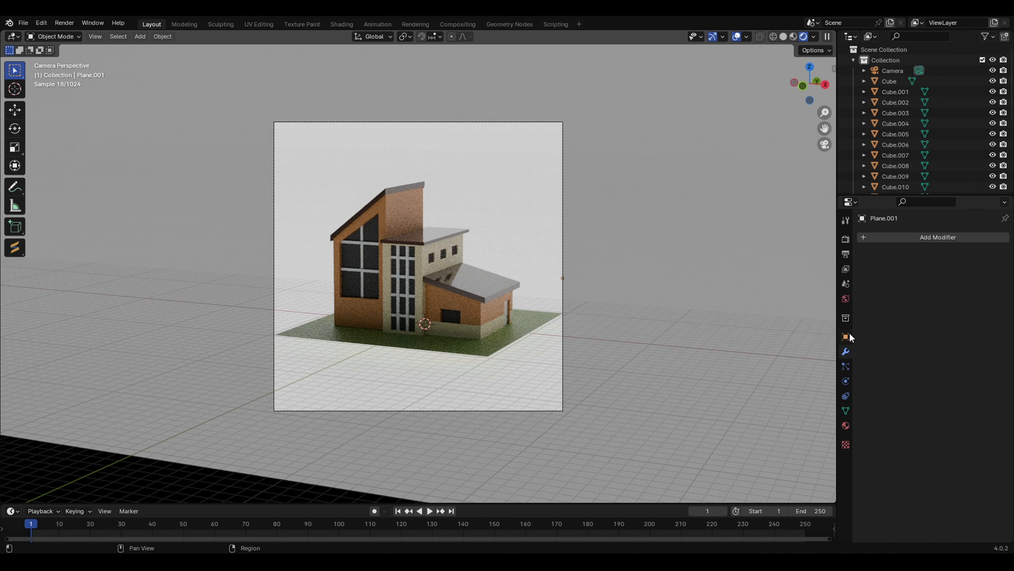
{"action": "left_click", "coordinate": [849, 335]}
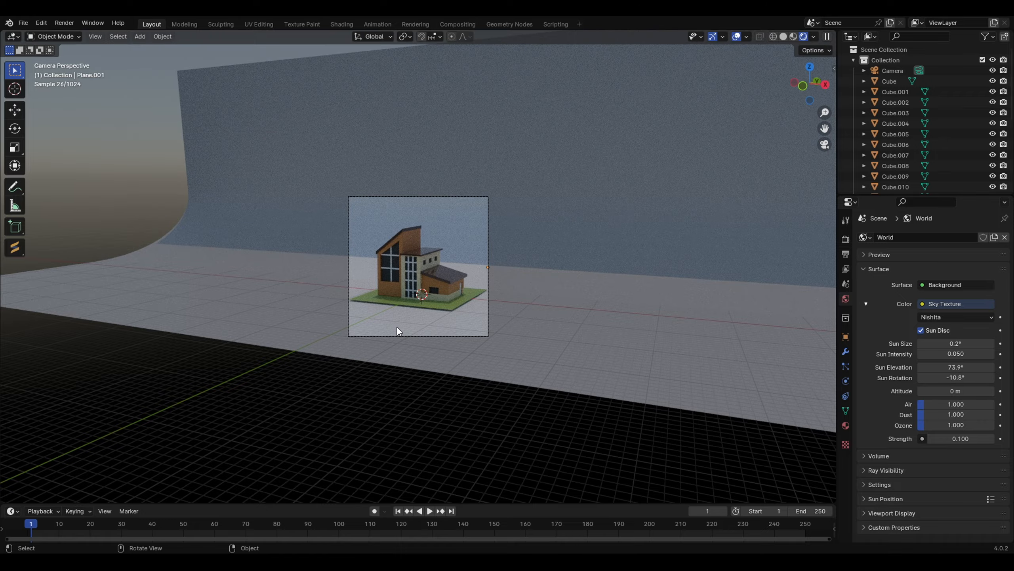
{"action": "left_click_drag", "start_coordinate": [956, 354], "coordinate": [992, 353]}
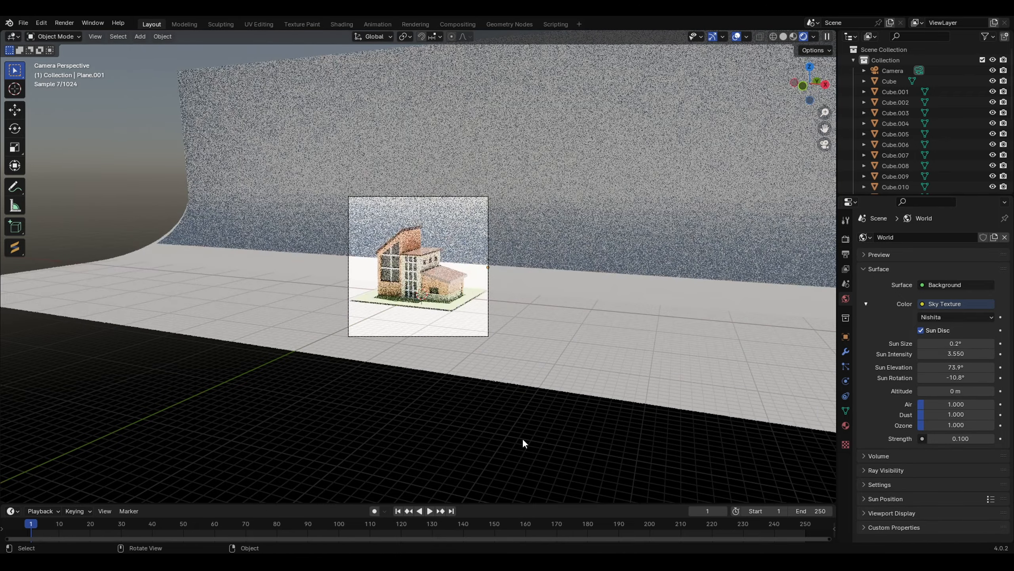
{"action": "scroll", "coordinate": [414, 325], "scroll_direction": "up", "scroll_amount": 3}
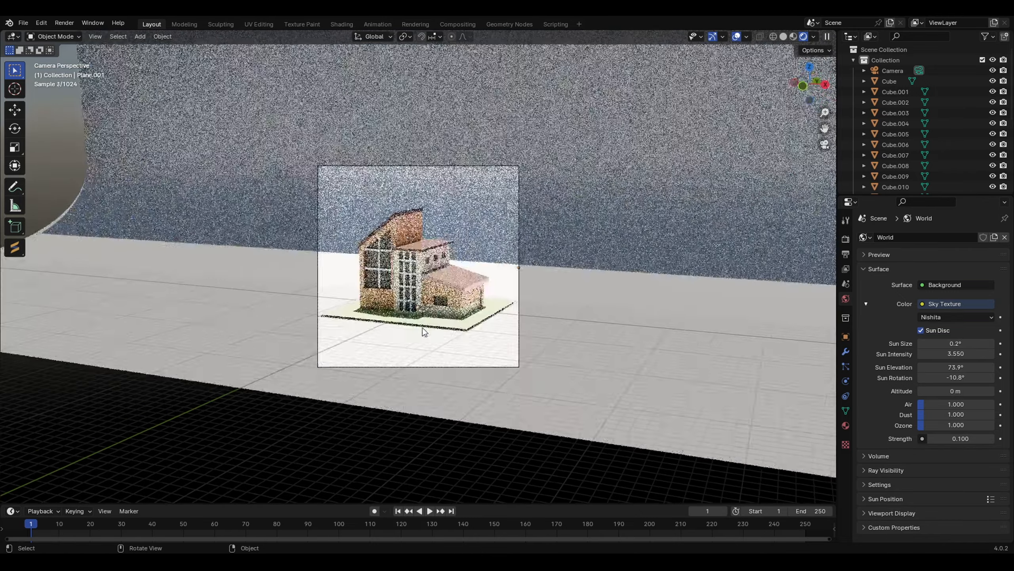
{"action": "scroll", "coordinate": [425, 331], "scroll_direction": "up", "scroll_amount": 1}
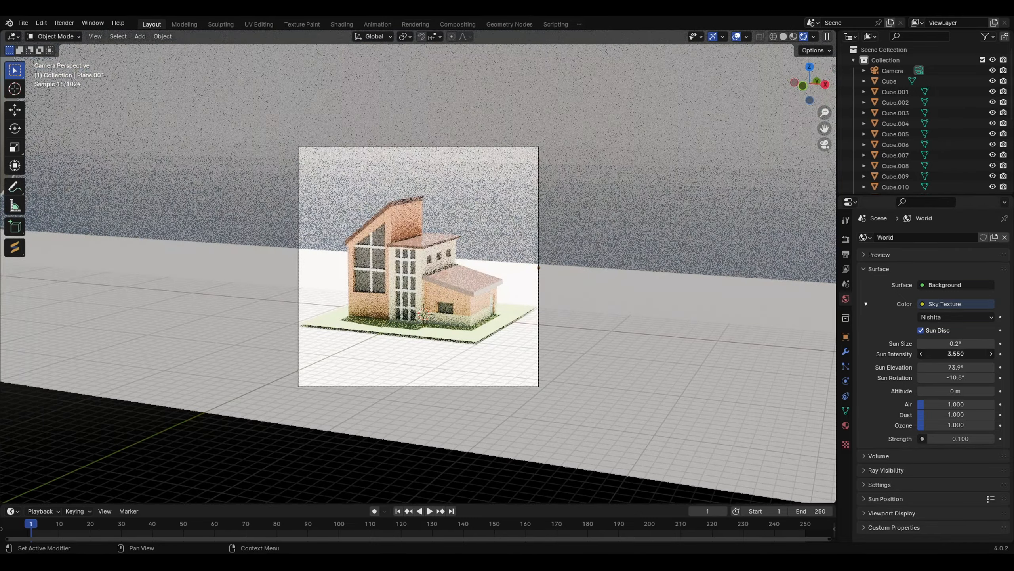
{"action": "left_click_drag", "start_coordinate": [956, 354], "coordinate": [951, 354]}
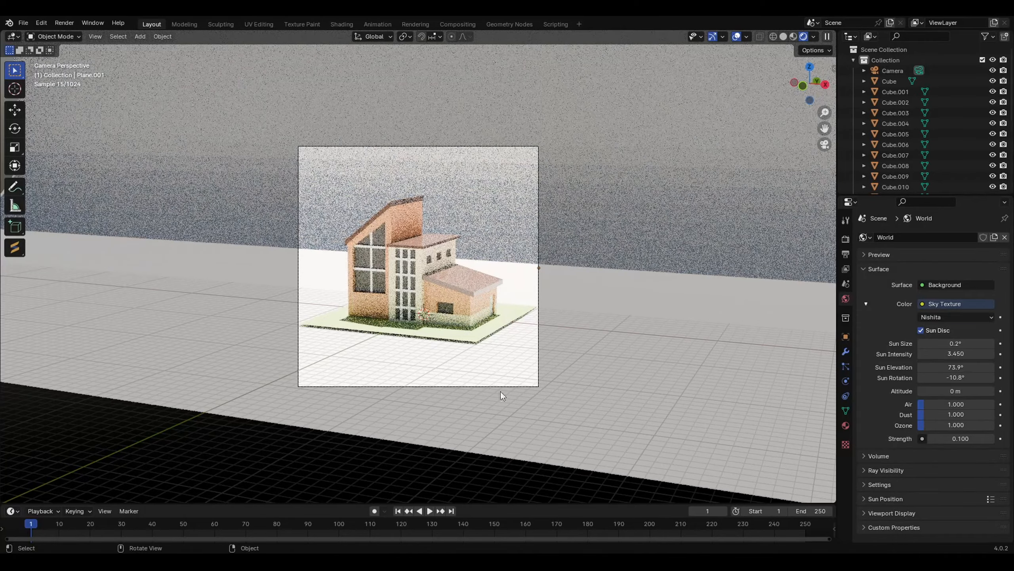
{"action": "left_click_drag", "start_coordinate": [956, 355], "coordinate": [895, 354]}
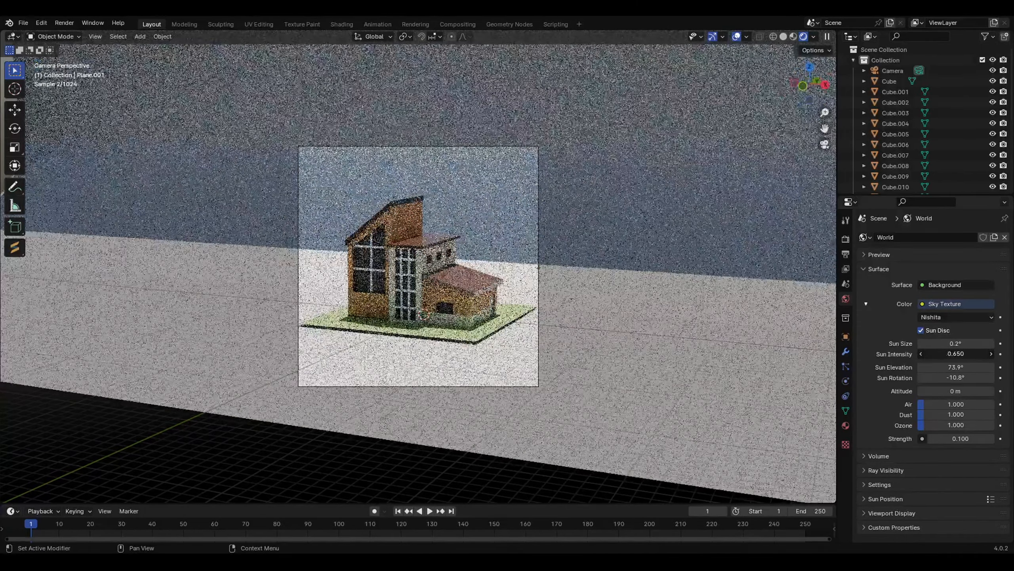
- Select the sloped roof on the tallest part of the house and inspect its material settings
{"action": "left_click", "coordinate": [407, 200]}
{"action": "left_click", "coordinate": [846, 425]}
{"action": "scroll", "coordinate": [459, 297], "scroll_direction": "up", "scroll_amount": 3}
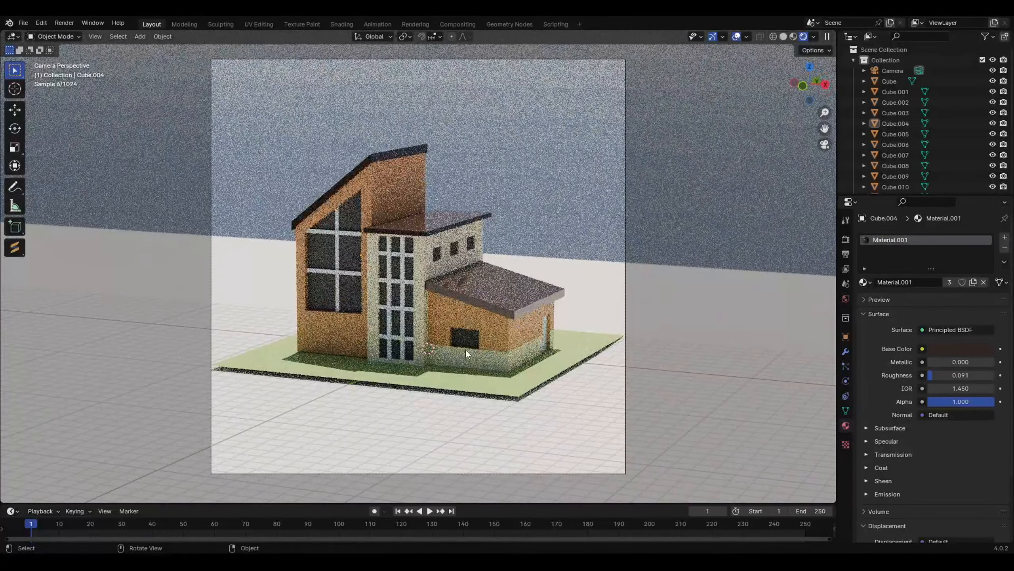
{"action": "mouse_move", "coordinate": [464, 327]}
{"action": "middle_mouse_down", "text": "shift"}
{"action": "mouse_move", "coordinate": [478, 358]}
{"action": "mouse_move", "coordinate": [471, 336]}
{"action": "middle_mouse_up", "text": "shift"}
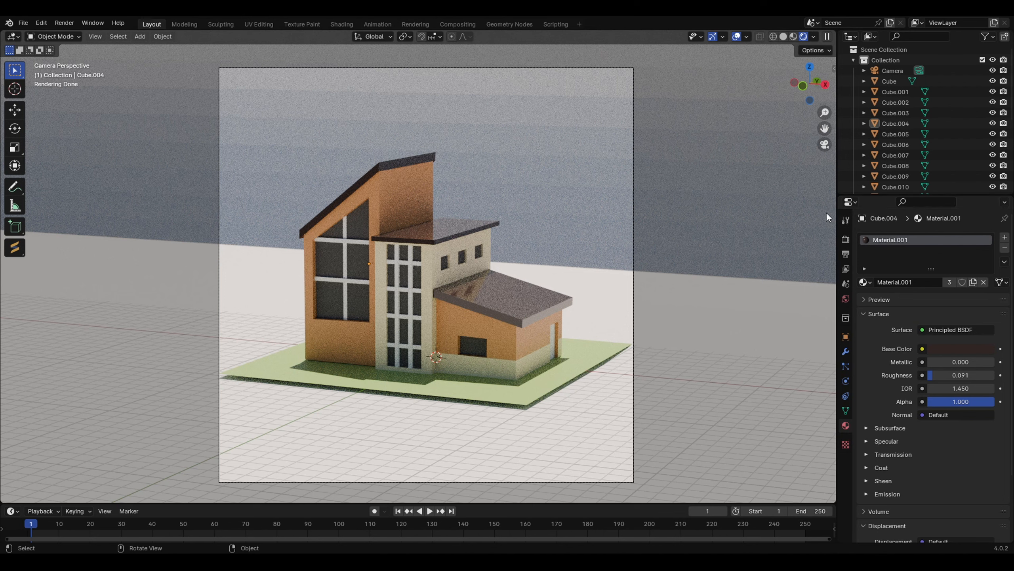
- Set the maximum samples for the final Cycles render to 2048
{"action": "left_click", "coordinate": [846, 239]}
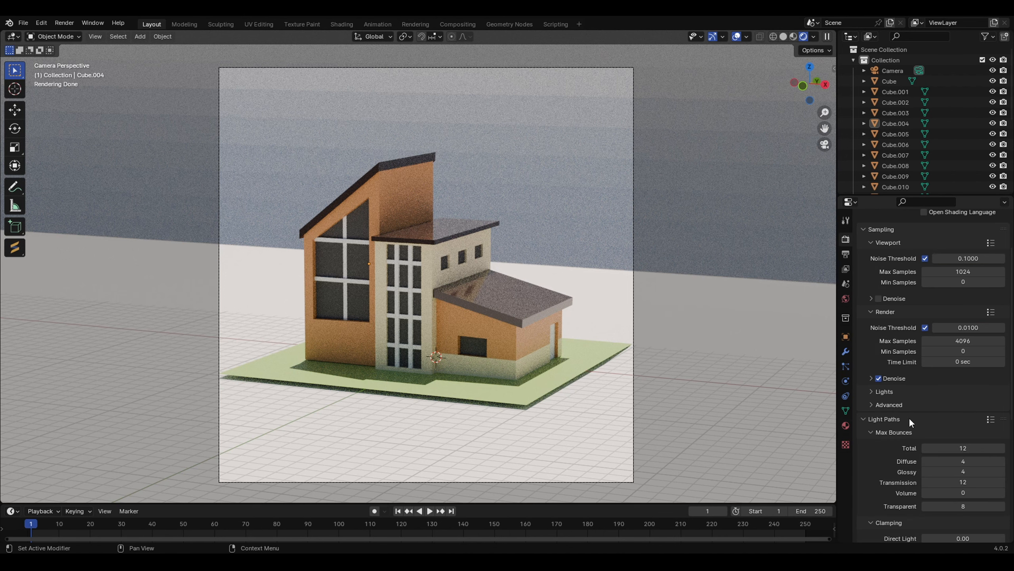
{"action": "left_click", "coordinate": [896, 429]}
{"action": "scroll", "coordinate": [906, 424], "scroll_direction": "up", "scroll_amount": 3}
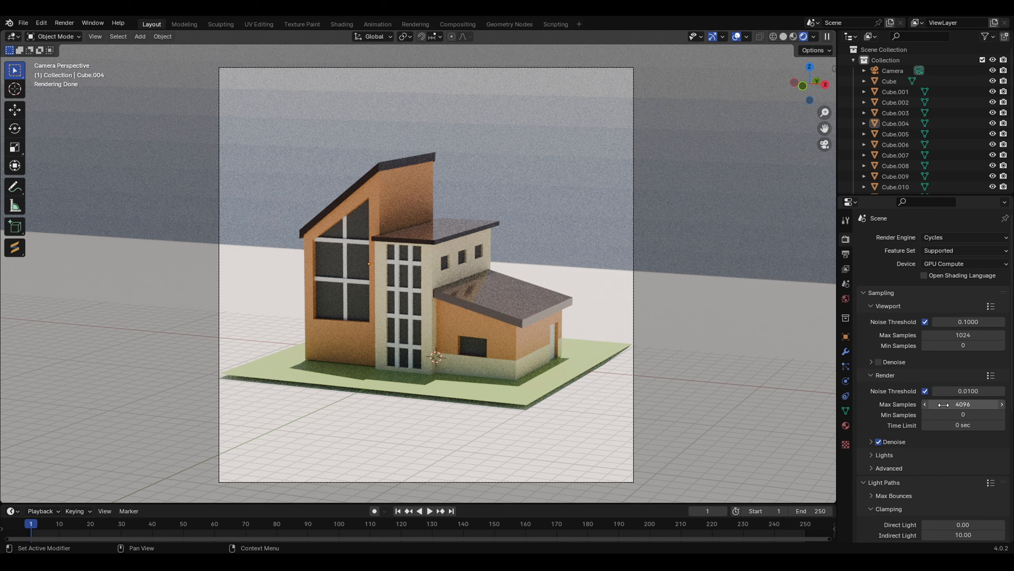
{"action": "left_click", "coordinate": [966, 404]}
{"action": "type", "text": "1024"}
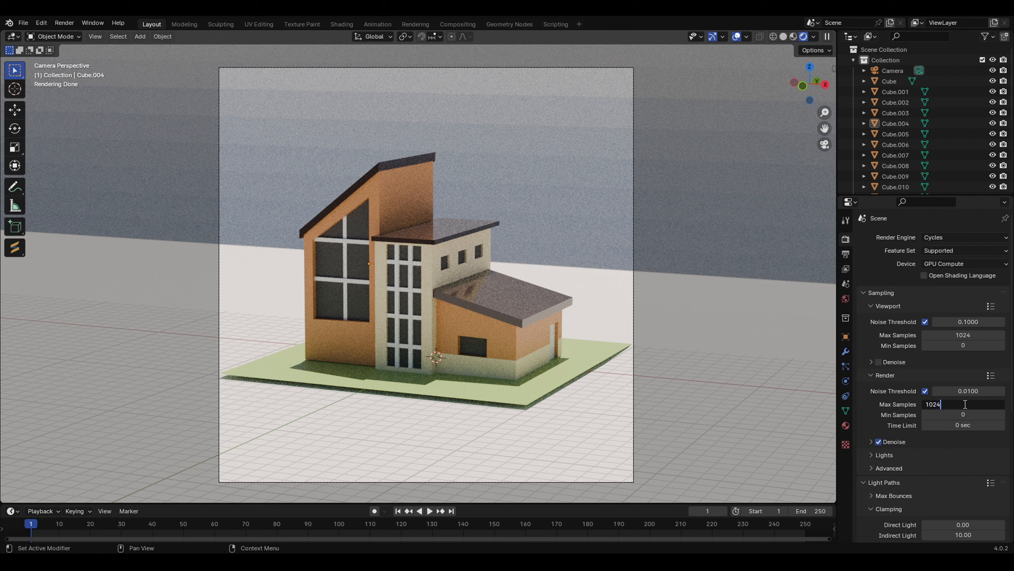
{"action": "key", "text": "Return"}
{"action": "left_click", "coordinate": [981, 403]}
{"action": "left_click", "coordinate": [982, 402]}
{"action": "type", "text": "*1"}
{"action": "key", "text": "BackSpace"}
{"action": "type", "text": "2"}
{"action": "key", "text": "Return"}
- Try another prefilter for the final render's denoiser and return it to Accurate
{"action": "left_click", "coordinate": [871, 442]}
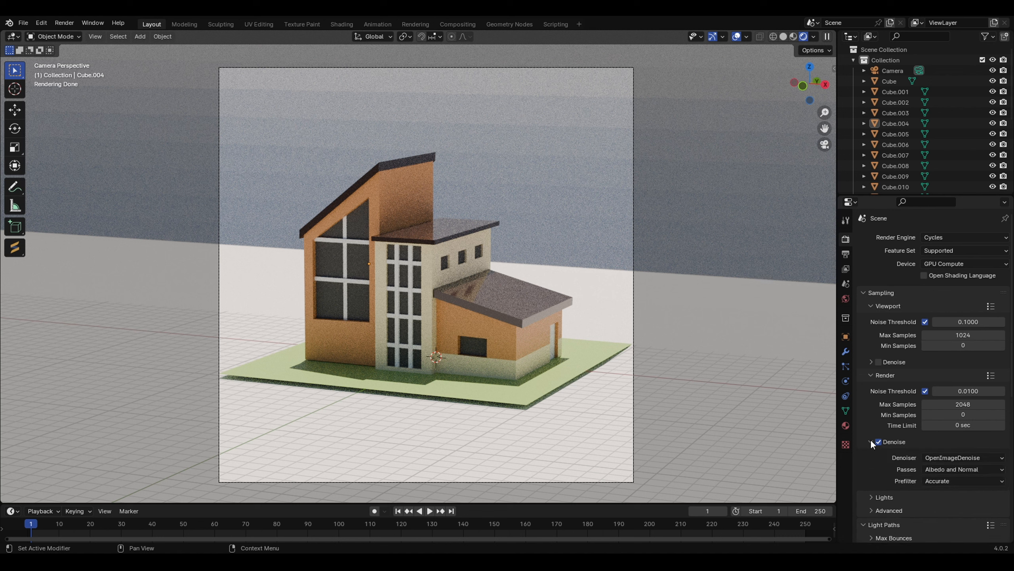
{"action": "left_click", "coordinate": [944, 479]}
{"action": "left_click", "coordinate": [943, 480]}
{"action": "left_click", "coordinate": [943, 481]}
{"action": "left_click", "coordinate": [938, 504]}
{"action": "left_click", "coordinate": [948, 481]}
{"action": "left_click", "coordinate": [945, 516]}
- Try a total of 8 maximum light bounces and restore the total to 12
{"action": "scroll", "coordinate": [933, 433], "scroll_direction": "down", "scroll_amount": 4}
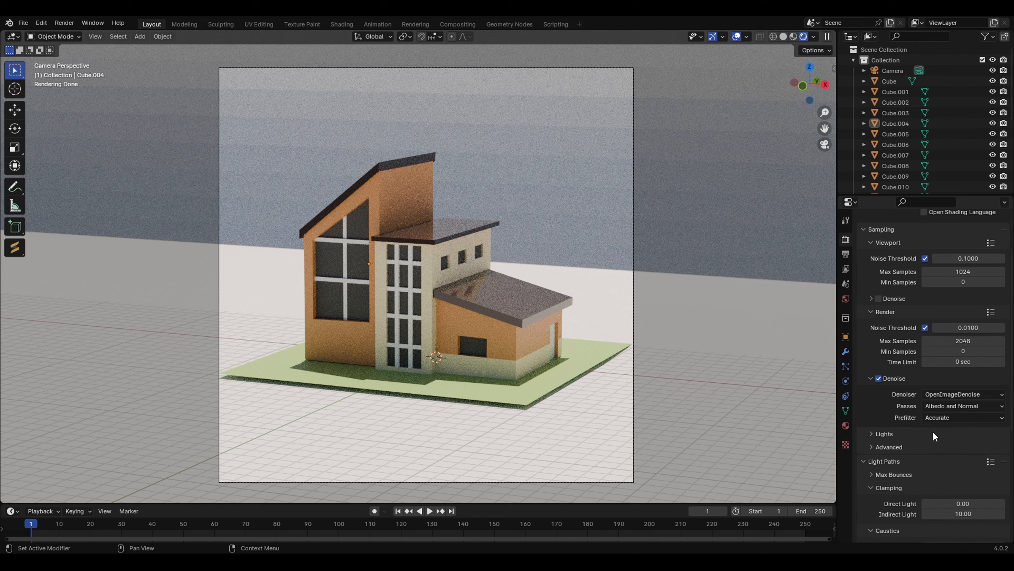
{"action": "left_click", "coordinate": [884, 413]}
{"action": "left_click", "coordinate": [884, 413]}
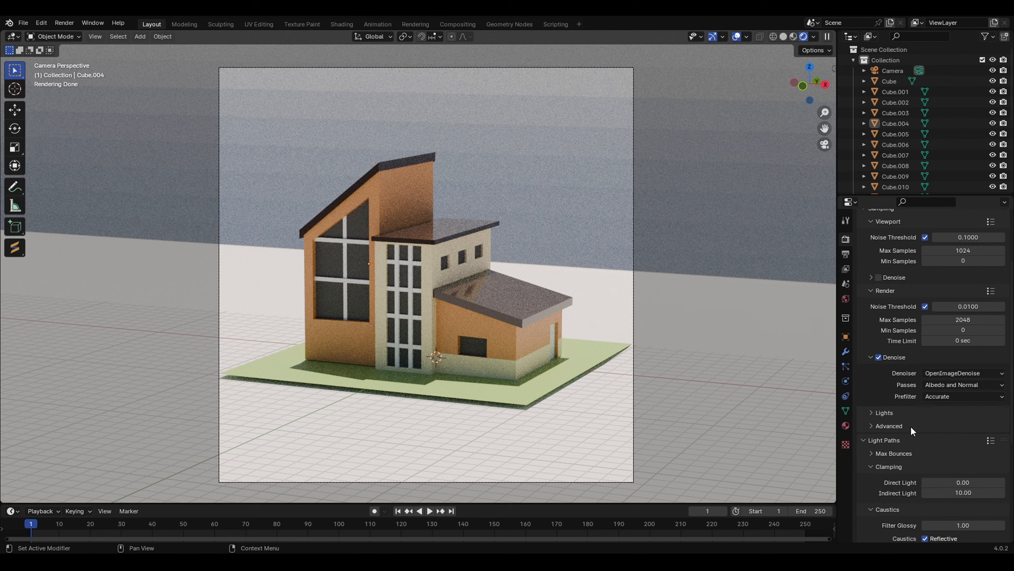
{"action": "scroll", "coordinate": [918, 426], "scroll_direction": "down", "scroll_amount": 5}
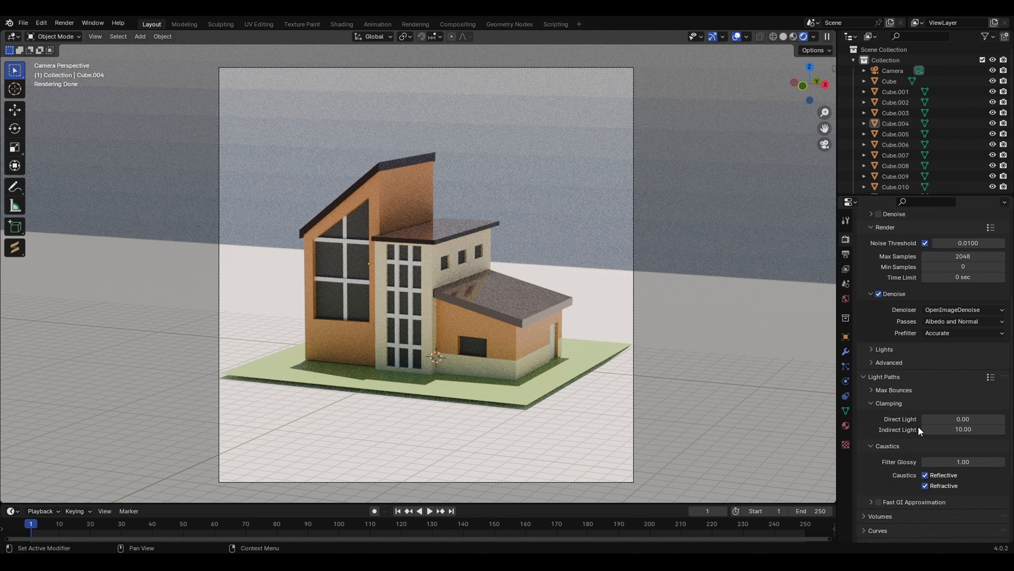
{"action": "left_click", "coordinate": [901, 347]}
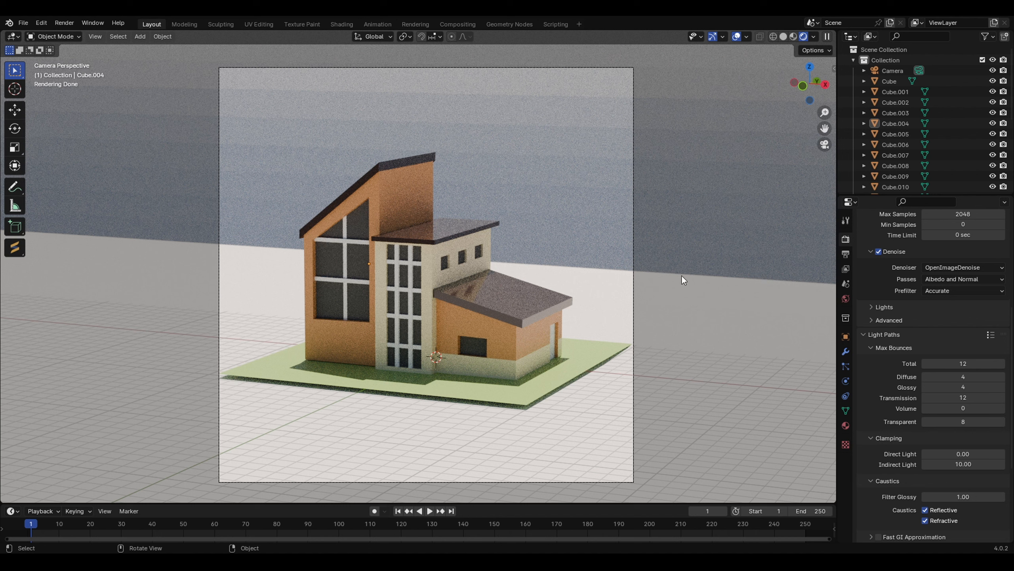
{"action": "left_click", "coordinate": [967, 364]}
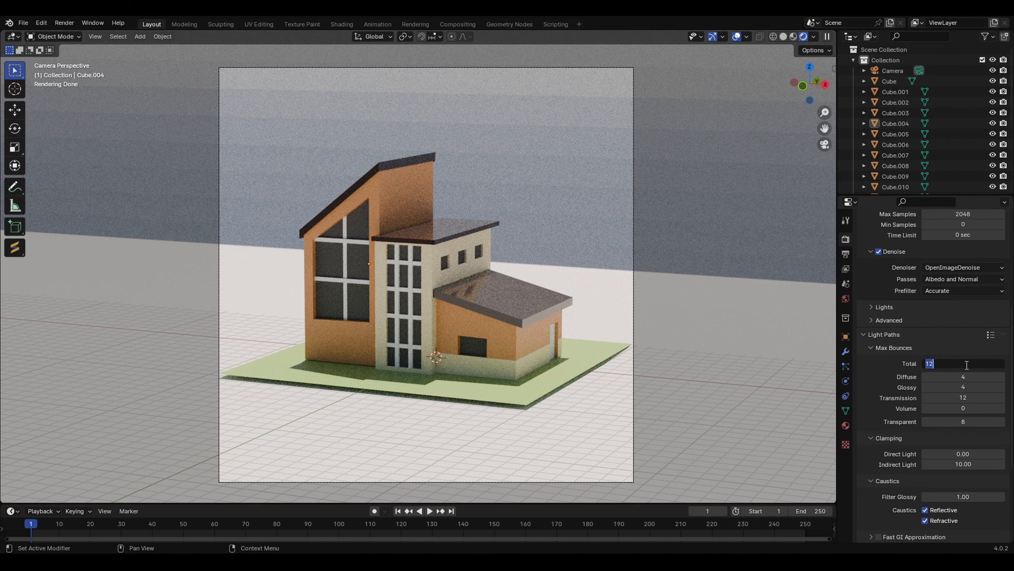
{"action": "type", "text": "8"}
{"action": "key", "text": "Return"}
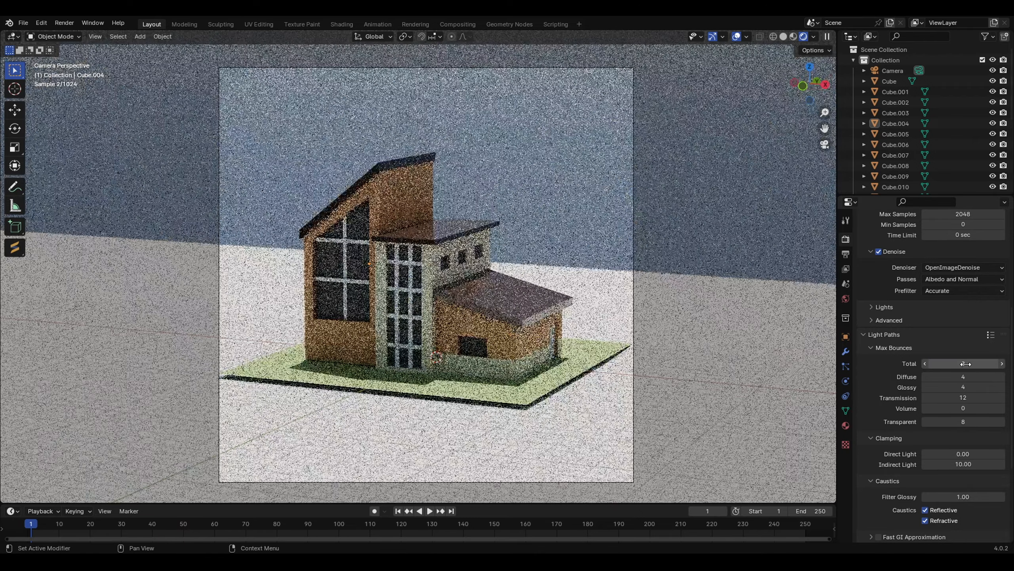
{"action": "left_click", "coordinate": [967, 363]}
{"action": "type", "text": "12"}
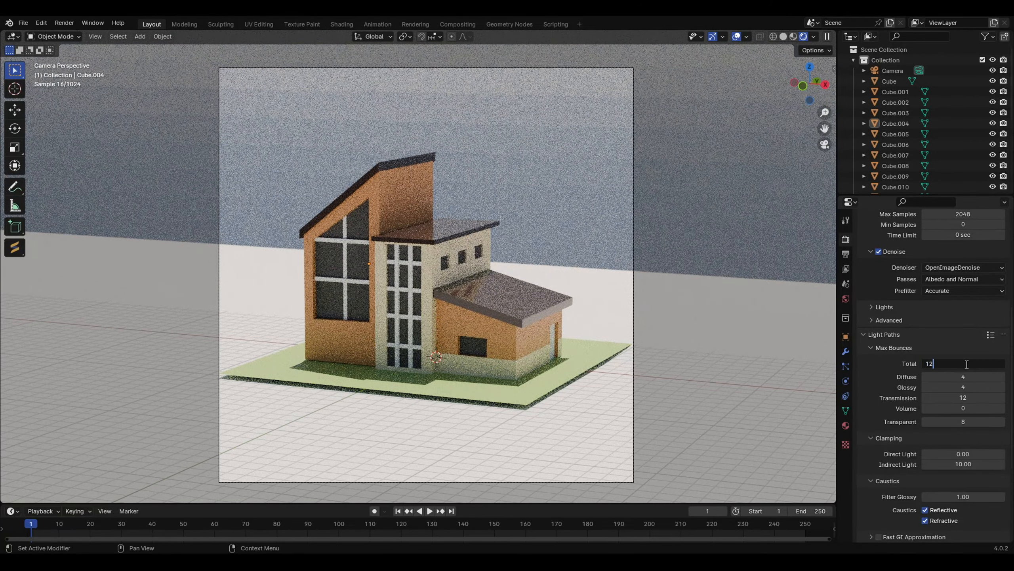
{"action": "key", "text": "Return"}
- Enable Fast GI Approximation and set its method to Add after comparing it with Replace
{"action": "scroll", "coordinate": [962, 446], "scroll_direction": "down", "scroll_amount": 3}
{"action": "scroll", "coordinate": [945, 446], "scroll_direction": "down", "scroll_amount": 5}
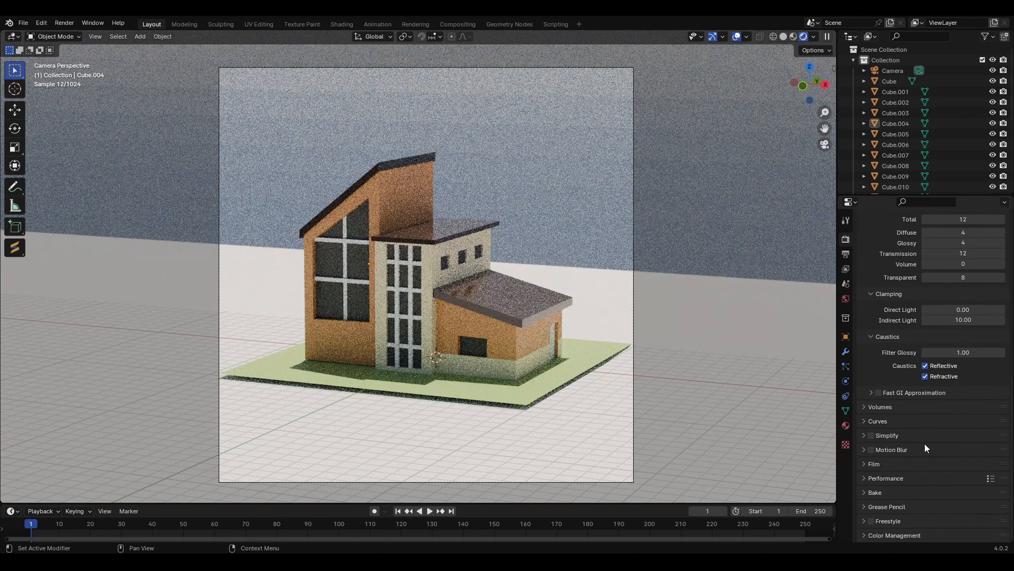
{"action": "left_click", "coordinate": [880, 391]}
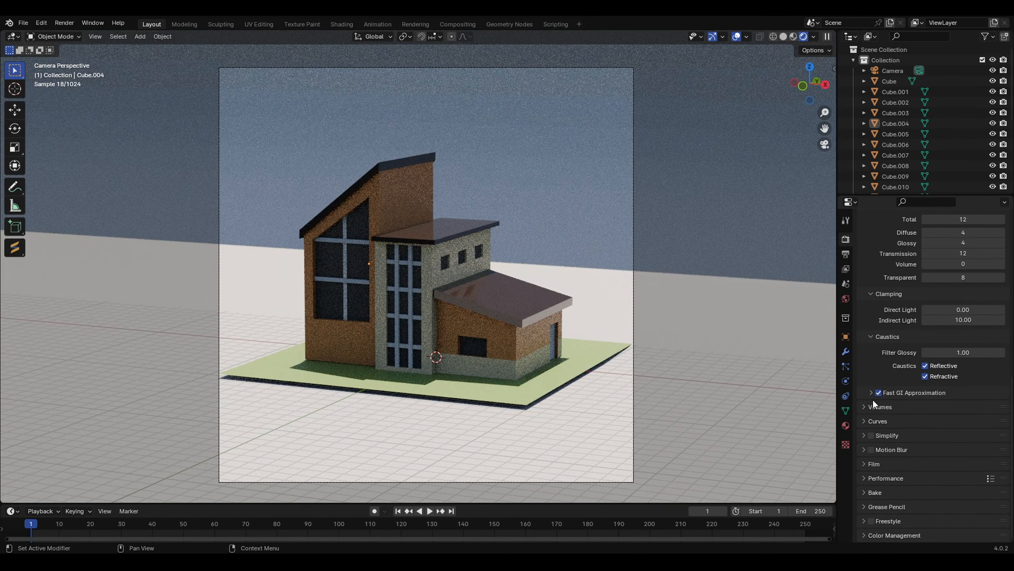
{"action": "left_click", "coordinate": [871, 391]}
{"action": "left_click", "coordinate": [947, 407]}
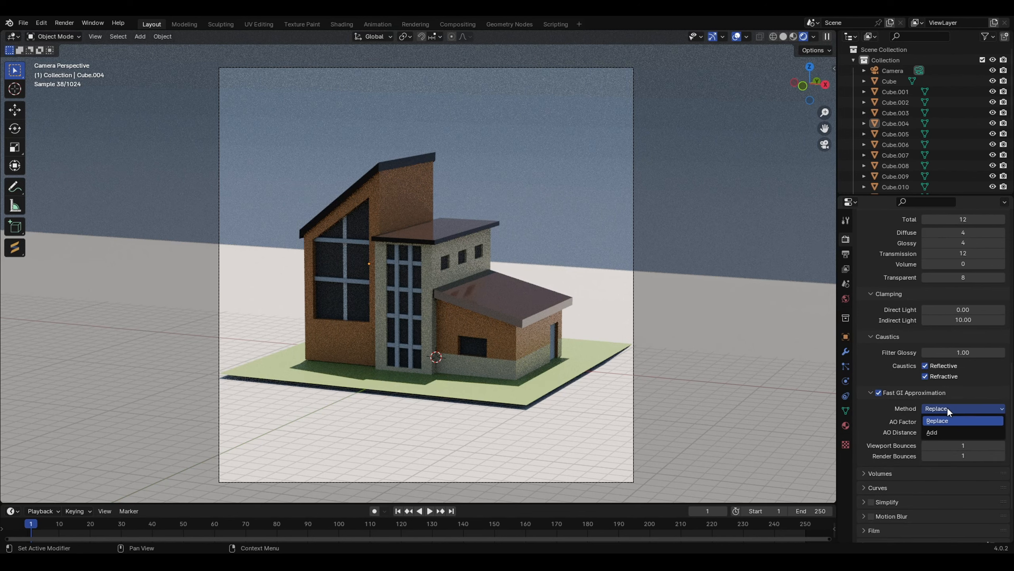
{"action": "left_click", "coordinate": [947, 433]}
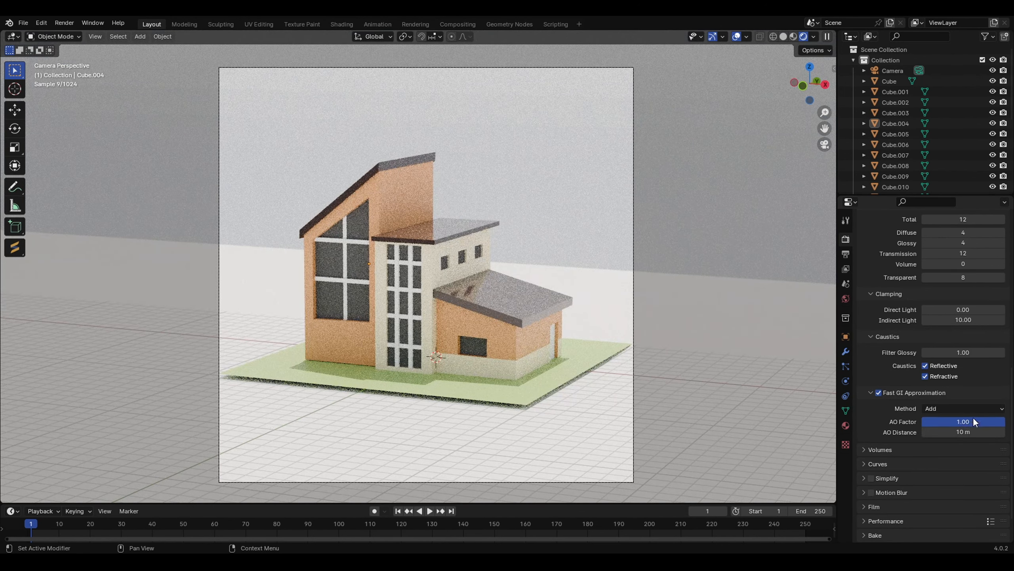
{"action": "left_click", "coordinate": [951, 409]}
{"action": "left_click", "coordinate": [944, 424]}
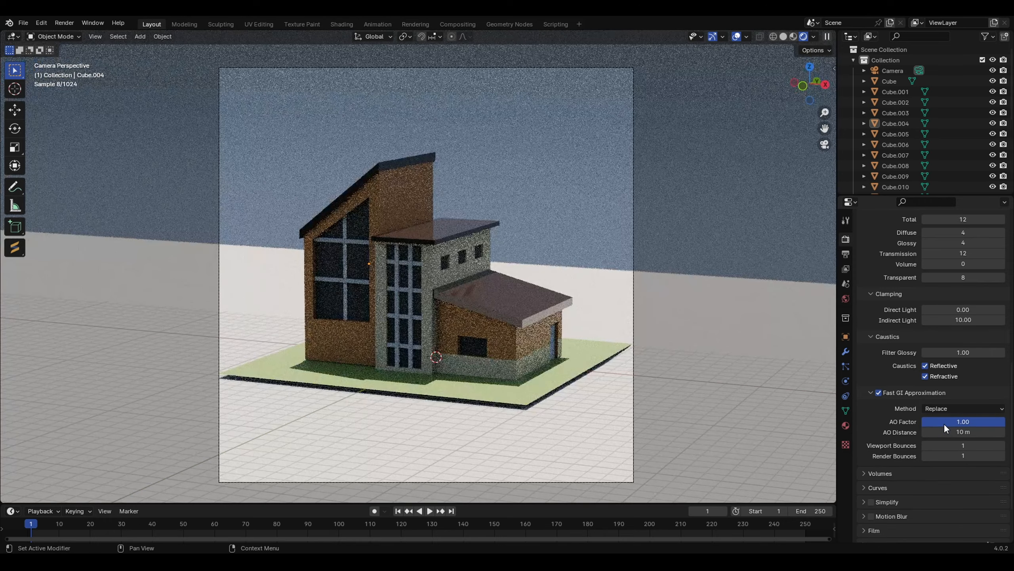
{"action": "left_click", "coordinate": [957, 410]}
{"action": "left_click", "coordinate": [947, 430]}
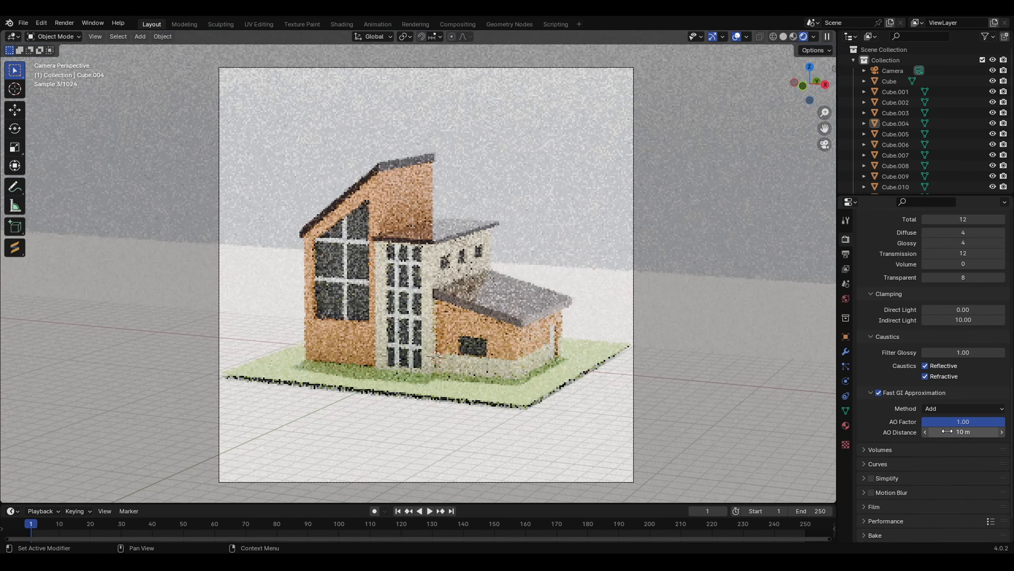
- Try the scene's Simplify option and turn it back off
{"action": "scroll", "coordinate": [941, 454], "scroll_direction": "down", "scroll_amount": 3}
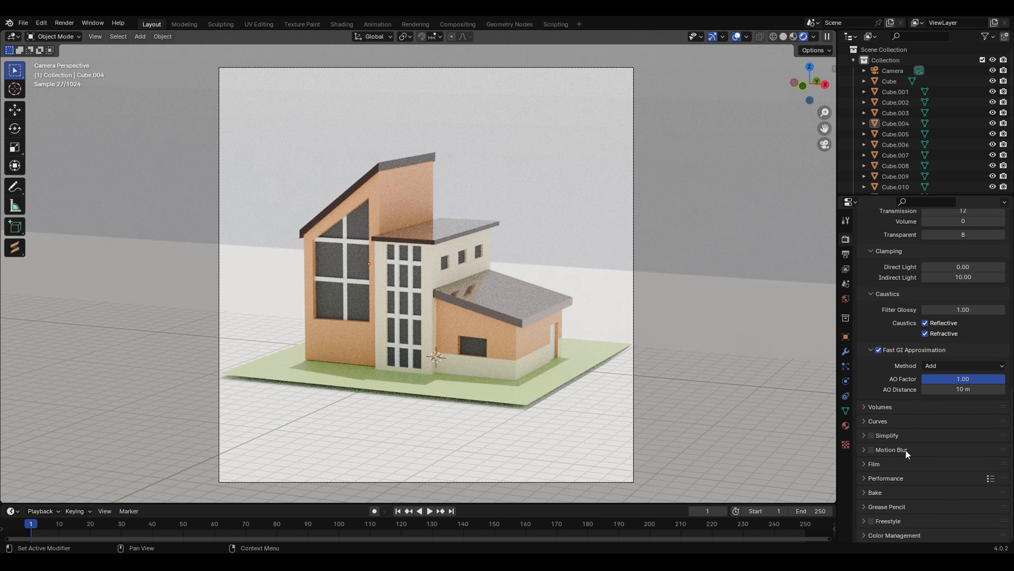
{"action": "left_click", "coordinate": [870, 436]}
{"action": "left_click", "coordinate": [864, 436]}
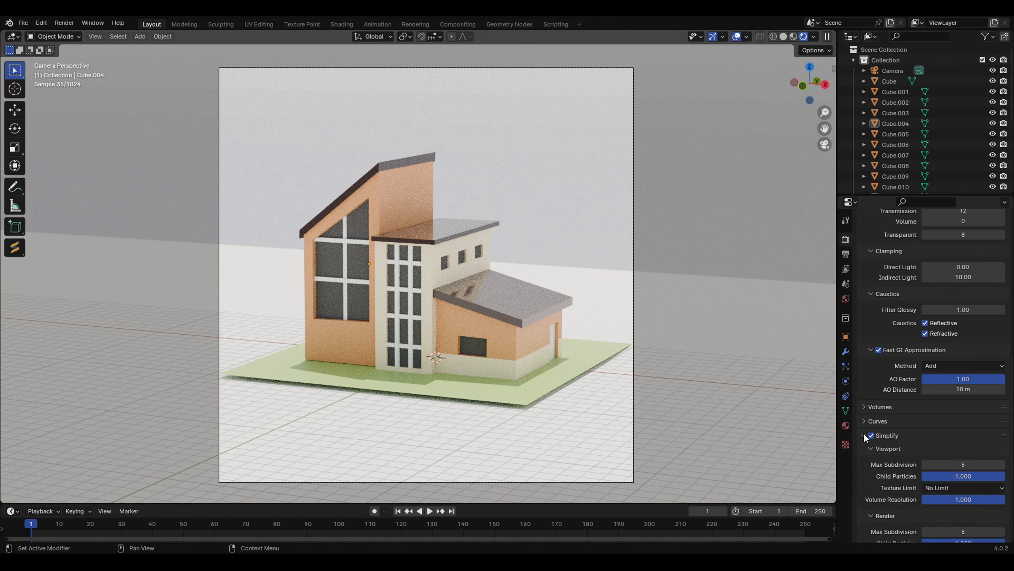
{"action": "left_click", "coordinate": [864, 436]}
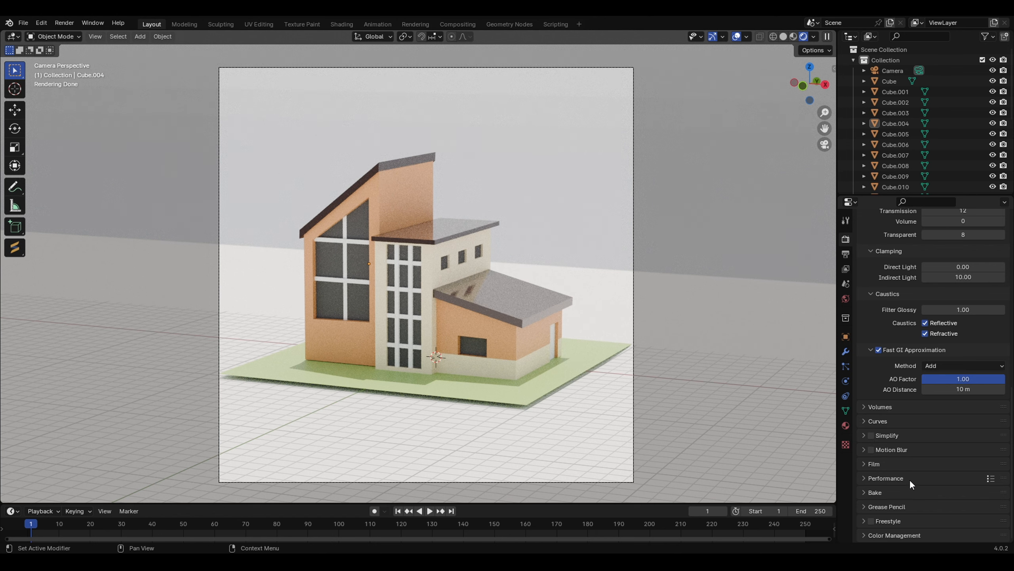
- Check the available Cycles render devices and keep GPU Compute selected
{"action": "scroll", "coordinate": [910, 479], "scroll_direction": "up", "scroll_amount": 15}
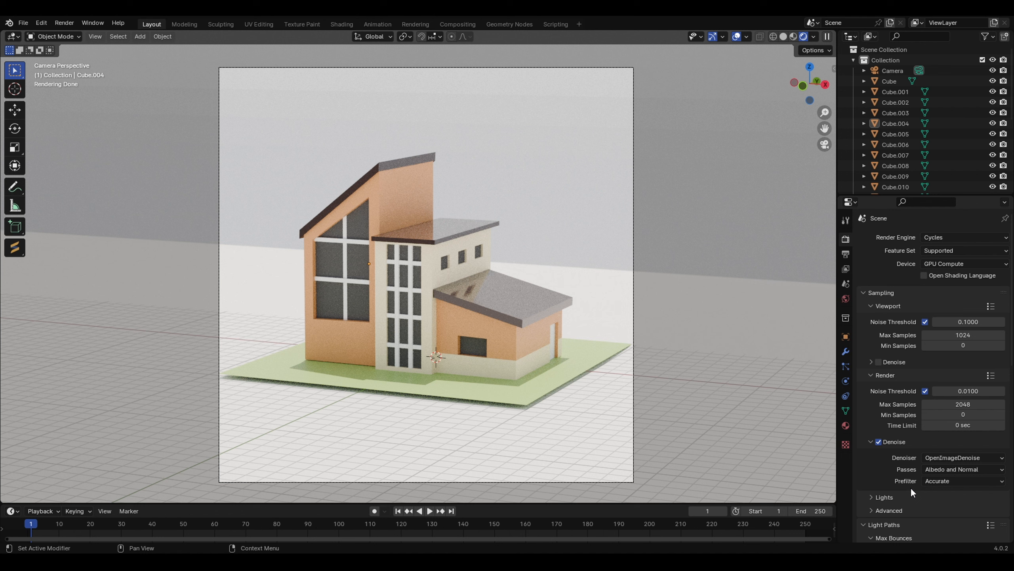
{"action": "left_click", "coordinate": [976, 263]}
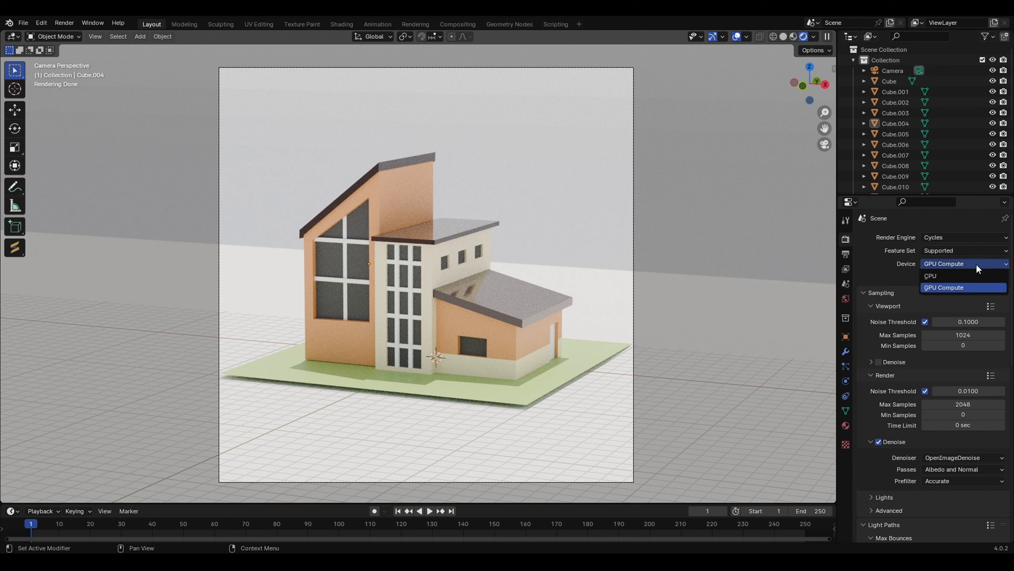
{"action": "left_click", "coordinate": [964, 263]}
{"action": "left_click", "coordinate": [969, 263]}
{"action": "left_click", "coordinate": [967, 264]}
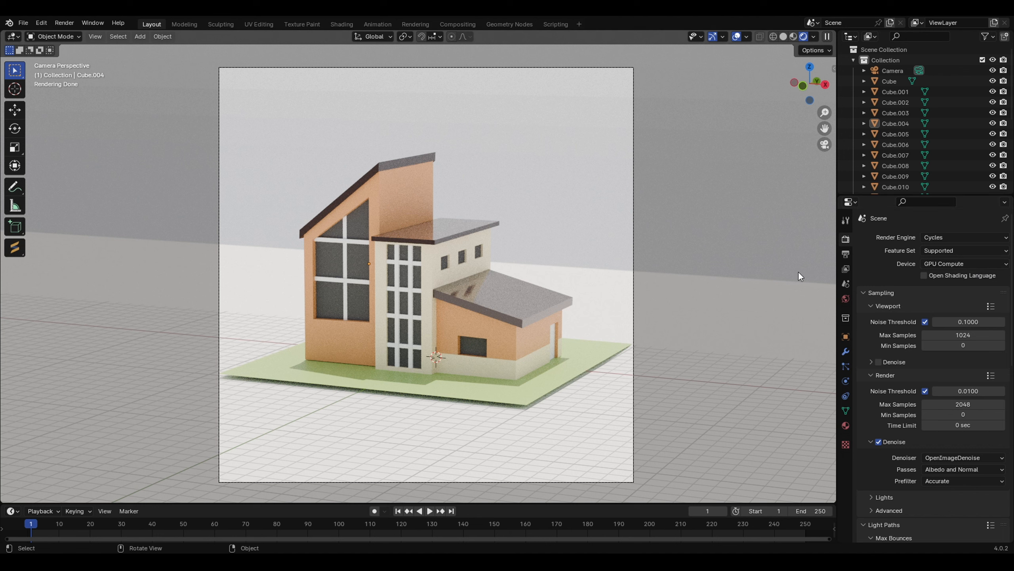
{"action": "left_click", "coordinate": [70, 23]}
- Lower the world background strength to 0.000 and set the sky texture's sun intensity to 0.250
{"action": "left_click", "coordinate": [846, 337]}
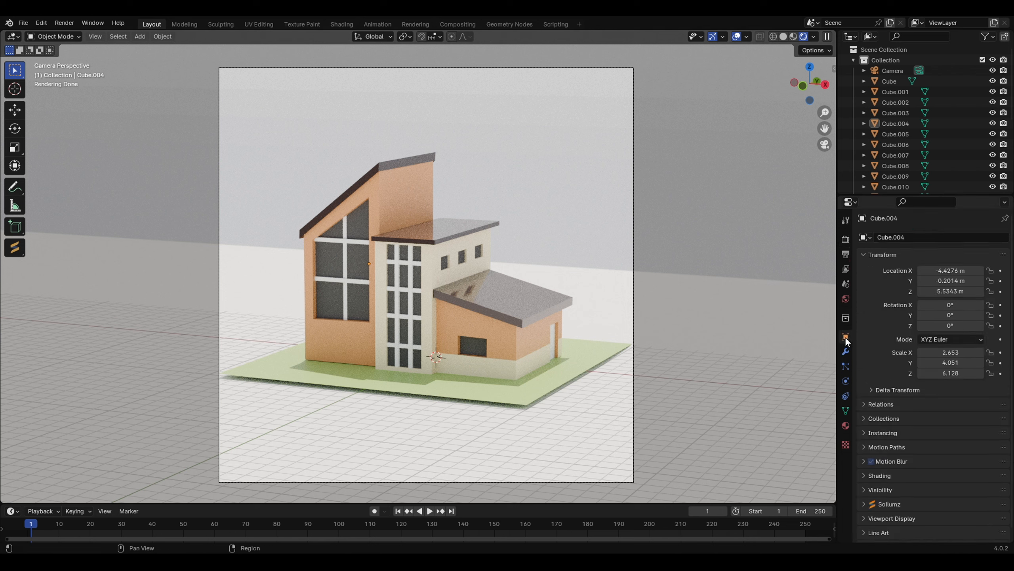
{"action": "left_click", "coordinate": [846, 284]}
{"action": "left_click", "coordinate": [846, 298]}
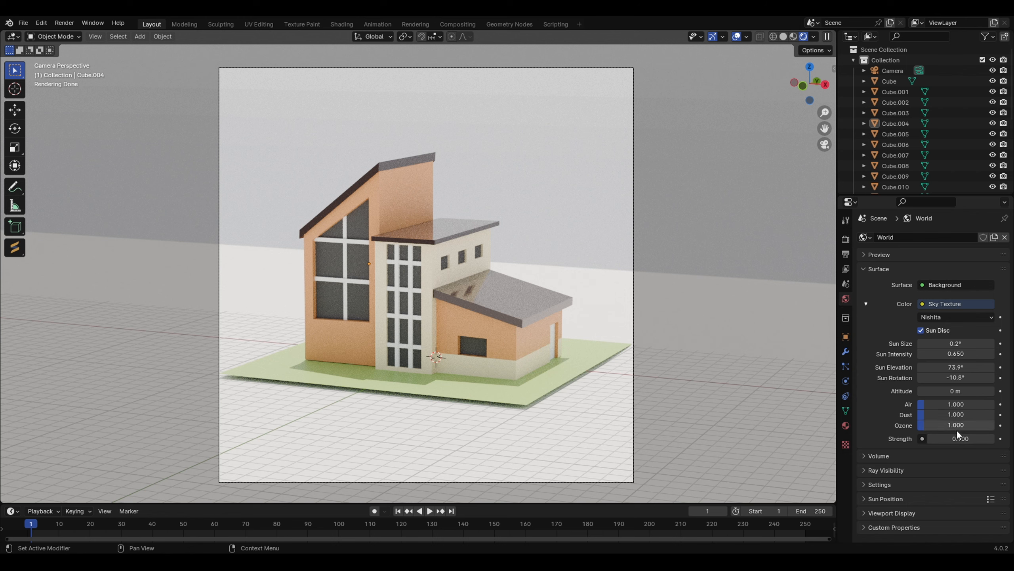
{"action": "left_click_drag", "start_coordinate": [957, 436], "coordinate": [942, 439]}
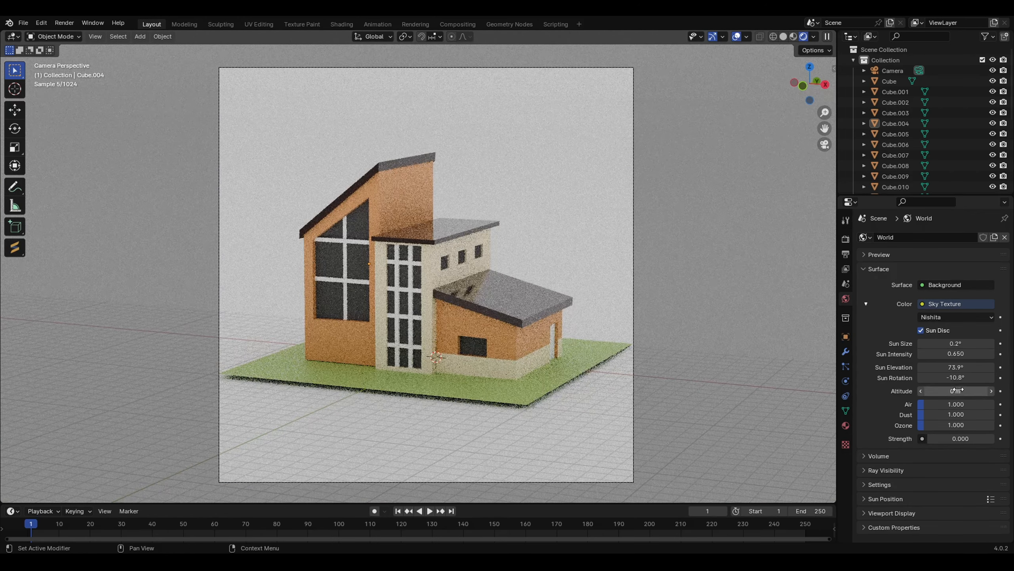
{"action": "left_click_drag", "start_coordinate": [963, 354], "coordinate": [950, 354]}
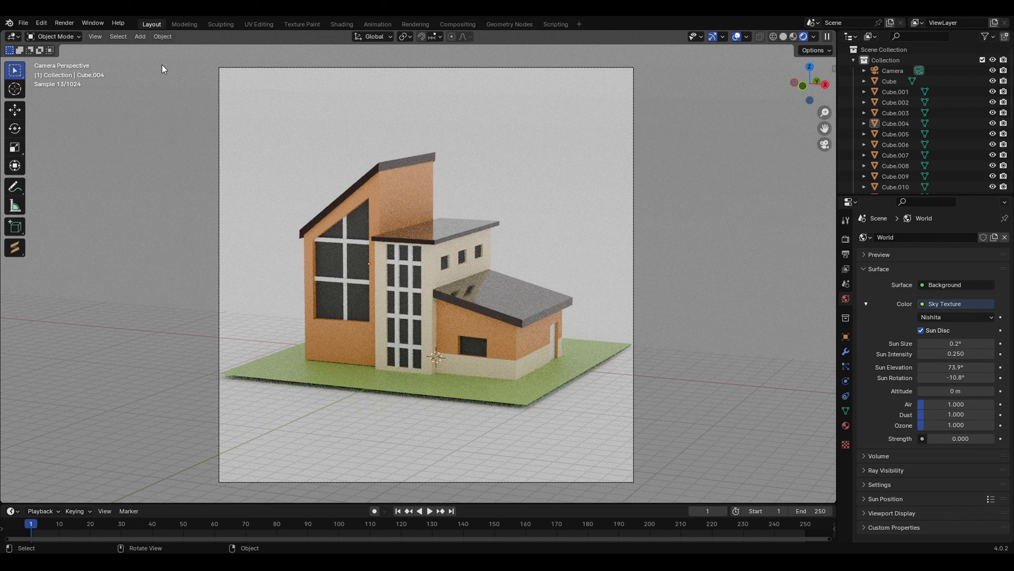
- Render the final still image of the house from the camera view
{"action": "left_click", "coordinate": [68, 25]}
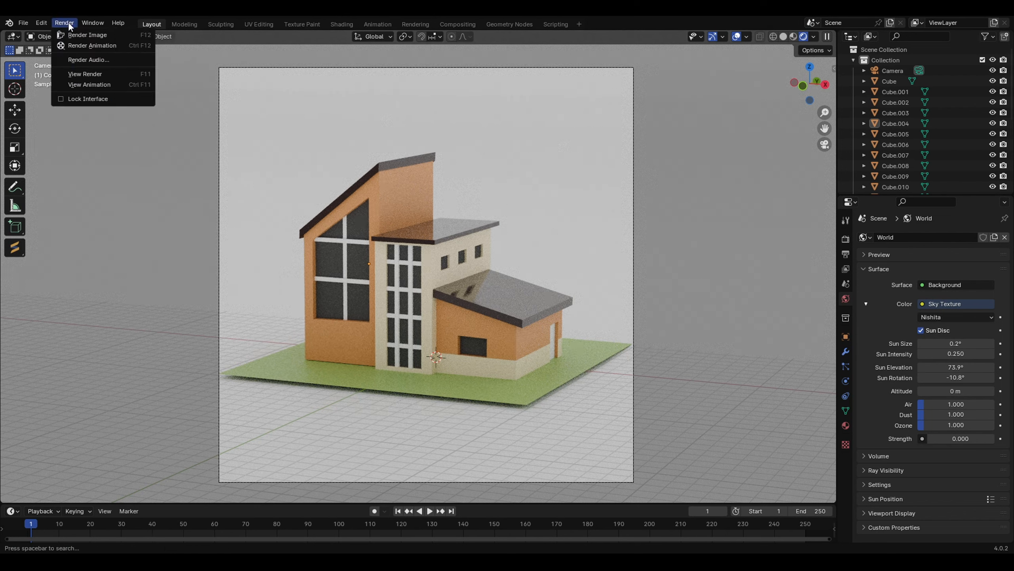
{"action": "left_click", "coordinate": [86, 35]}
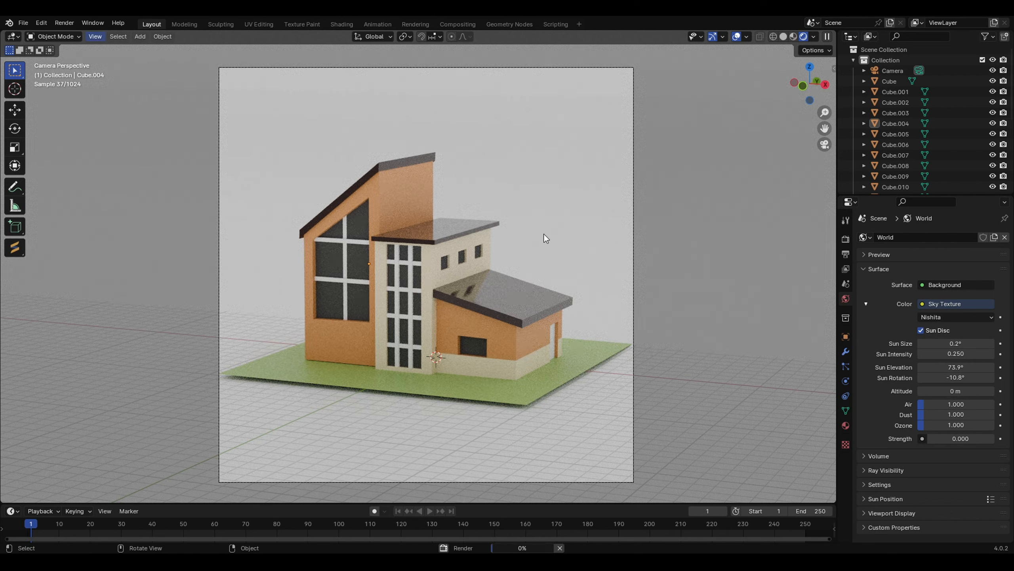